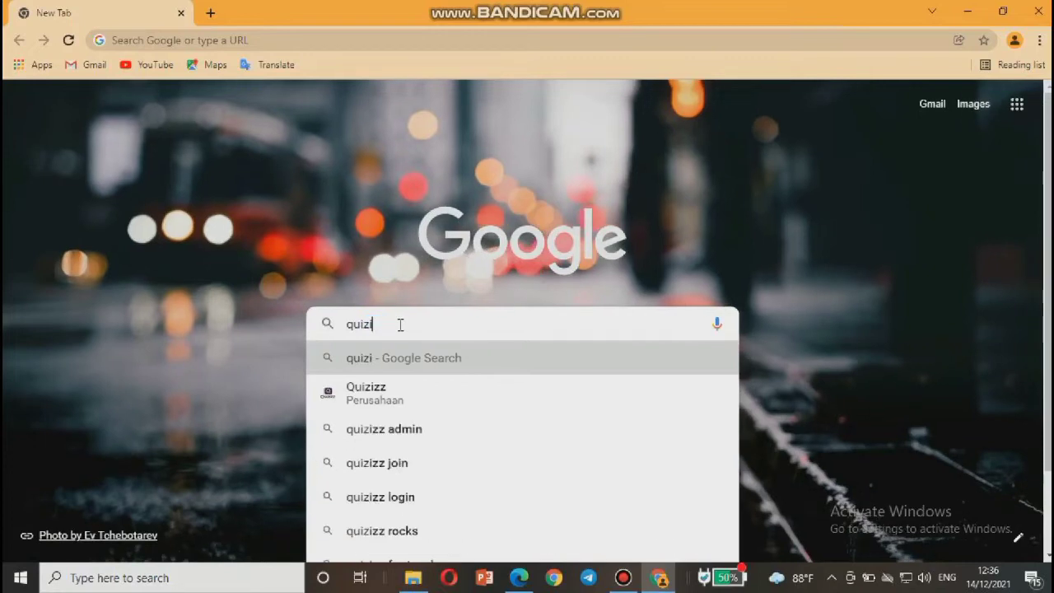
Finish typing 'quizizz' in Google and pick the Quizizz suggestion to search.
{"action": "type", "text": "zz"}
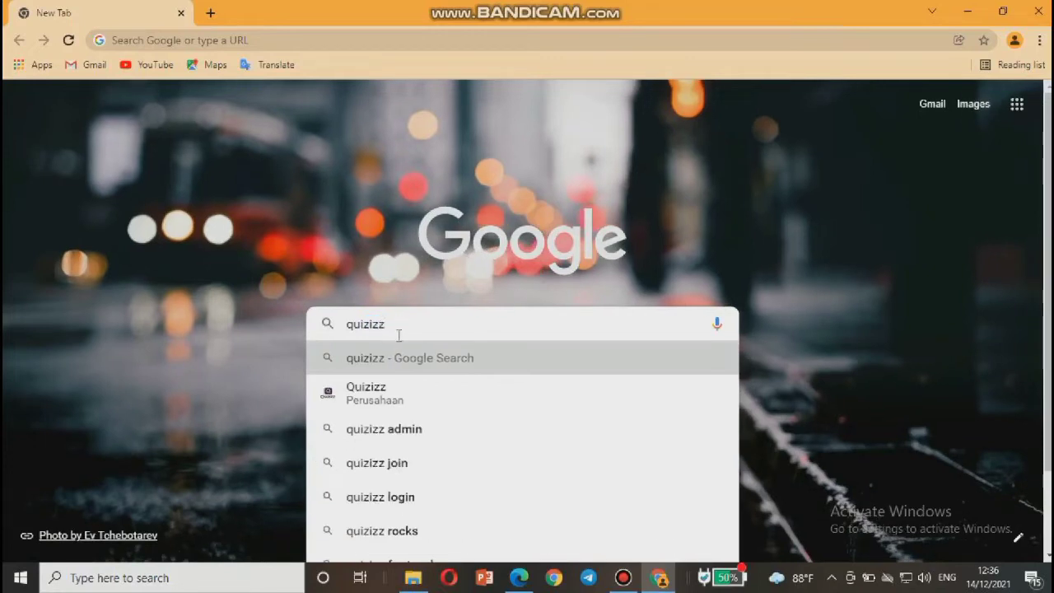
{"action": "left_click", "coordinate": [374, 395]}
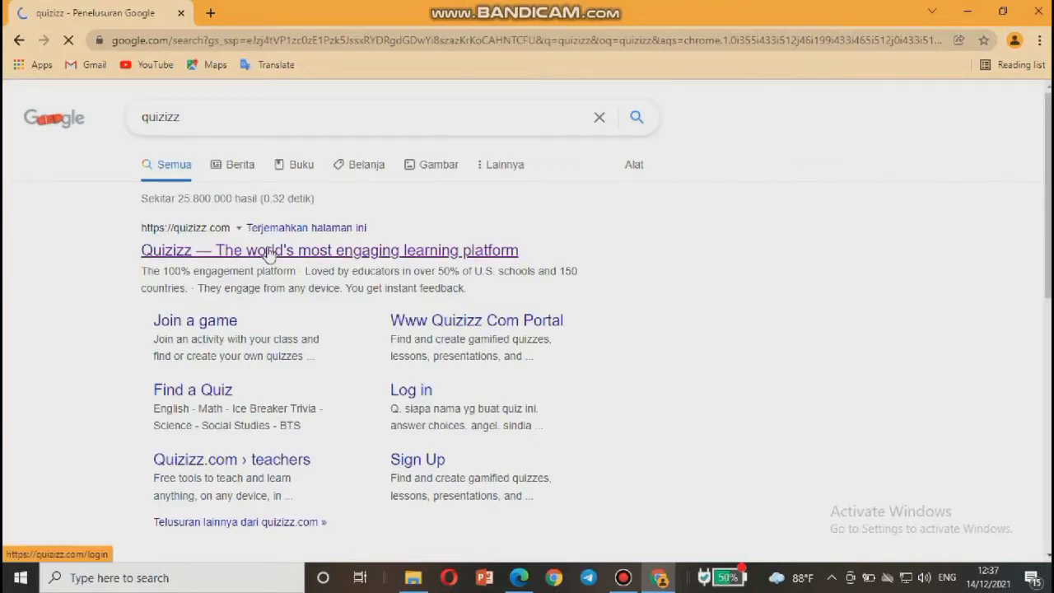
Open the official Quizizz site from the results and go to its free-account sign-up page.
{"action": "left_click", "coordinate": [269, 251]}
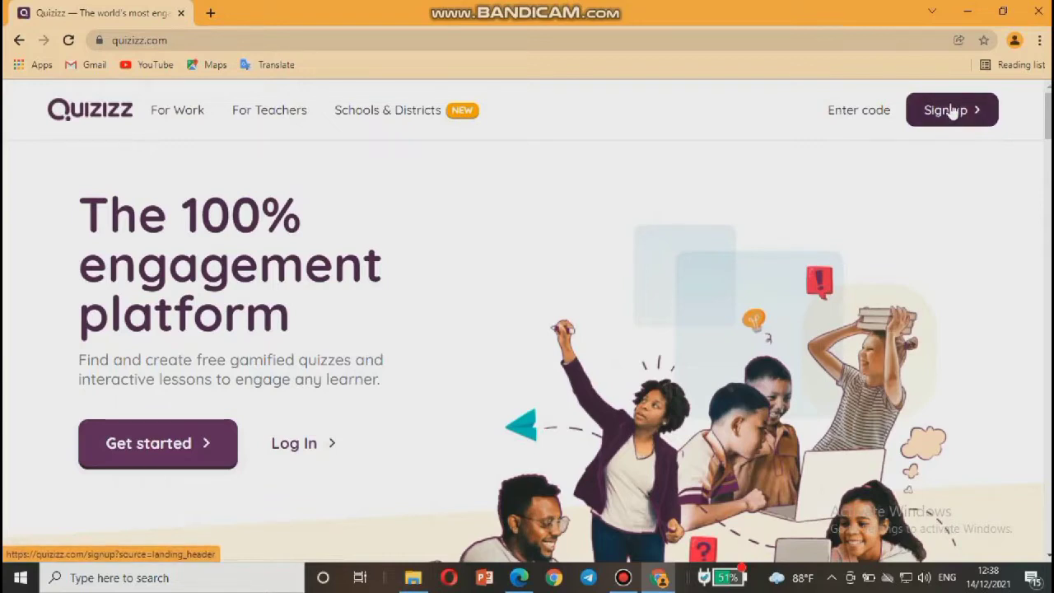
{"action": "left_click", "coordinate": [951, 111]}
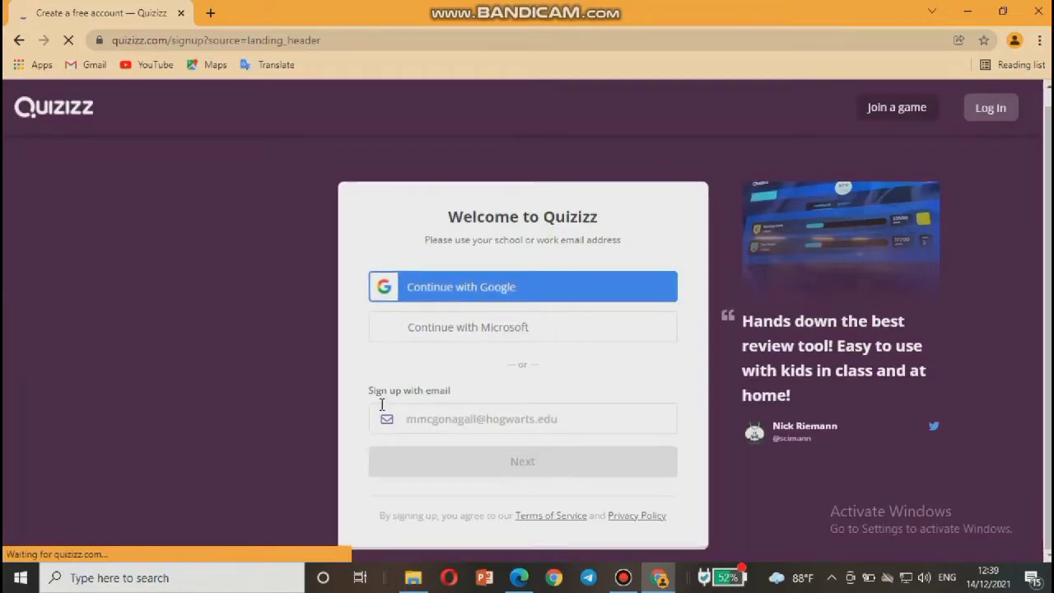
Try the sign-up e-mail field, then switch to the Quizizz Log In page instead.
{"action": "left_click", "coordinate": [442, 422]}
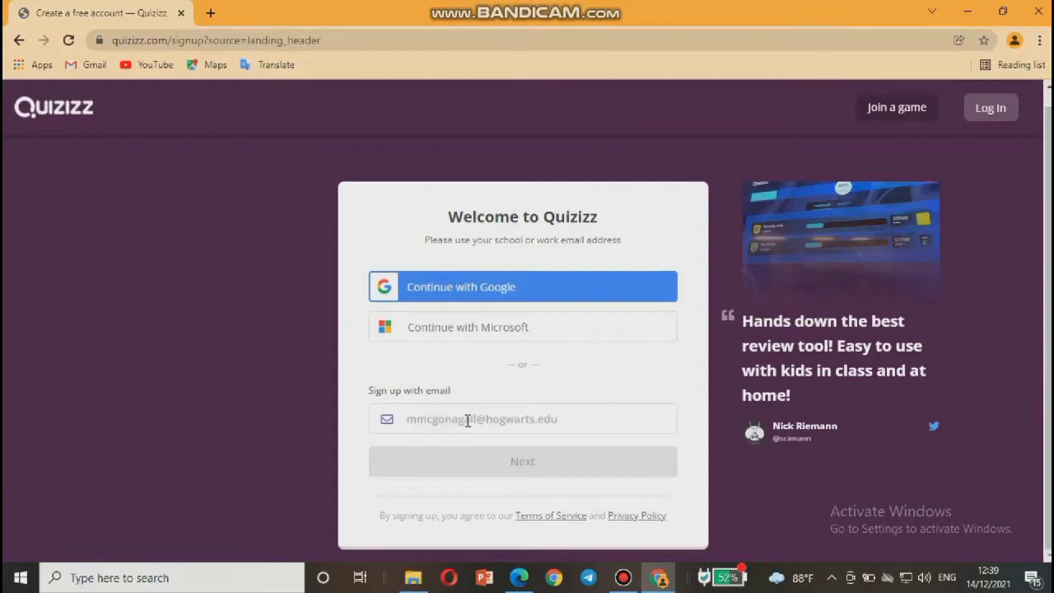
{"action": "left_click", "coordinate": [466, 461]}
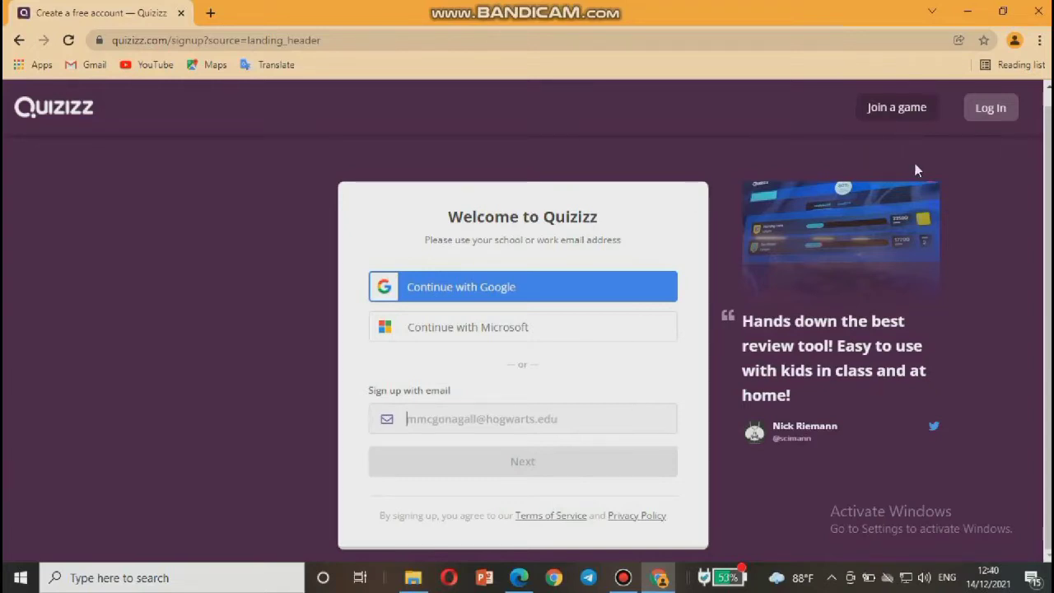
{"action": "left_click", "coordinate": [986, 112]}
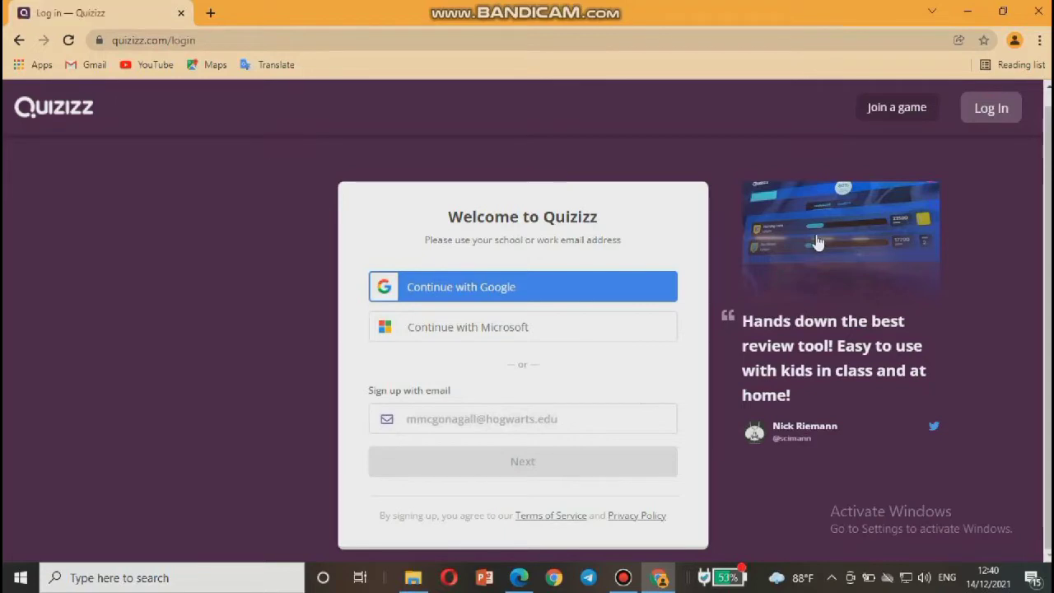
On the Quizizz login form, enter the account e-mail address and password.
{"action": "left_click", "coordinate": [990, 109]}
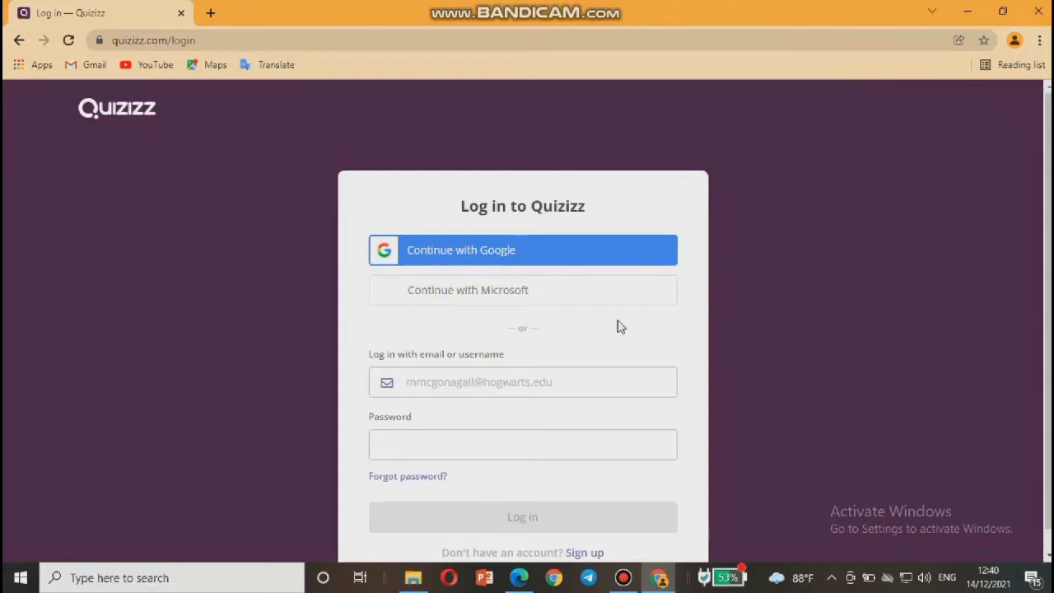
{"action": "scroll", "coordinate": [550, 398], "scroll_direction": "down", "scroll_amount": 1}
{"action": "scroll", "coordinate": [551, 398], "scroll_direction": "up", "scroll_amount": 1}
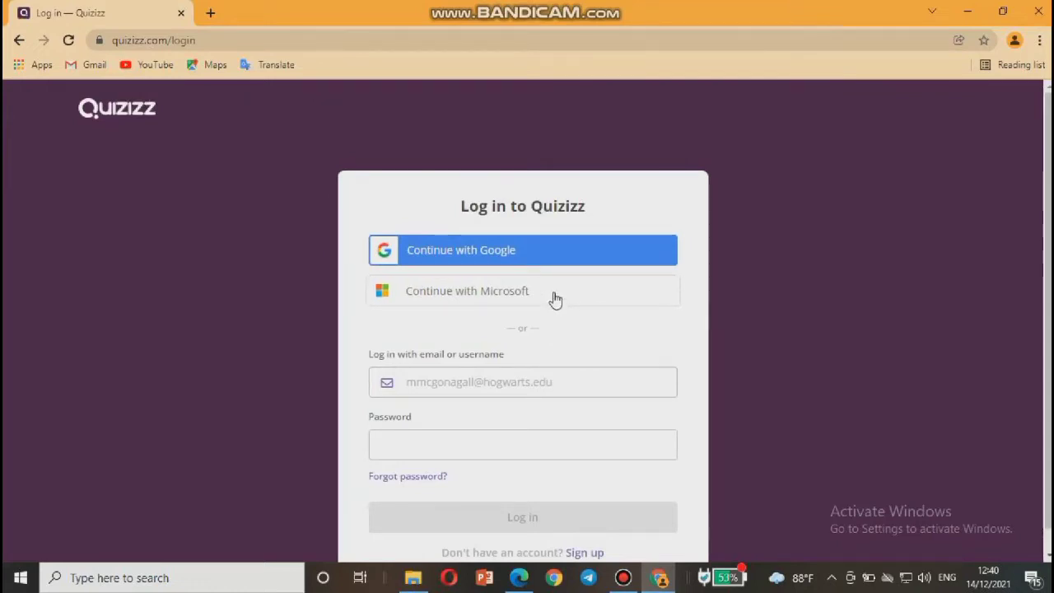
{"action": "left_click", "coordinate": [456, 382]}
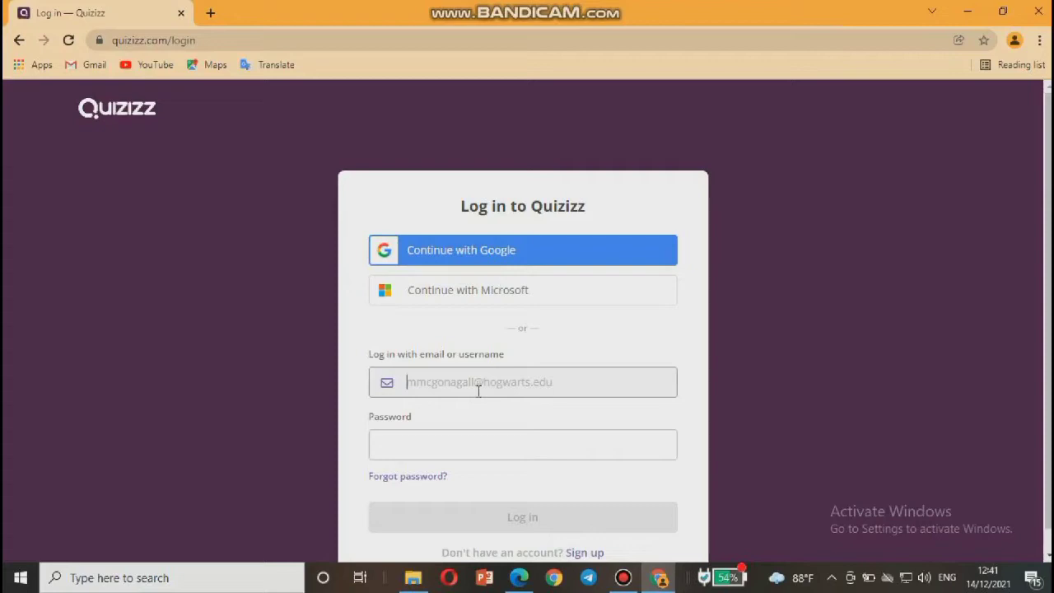
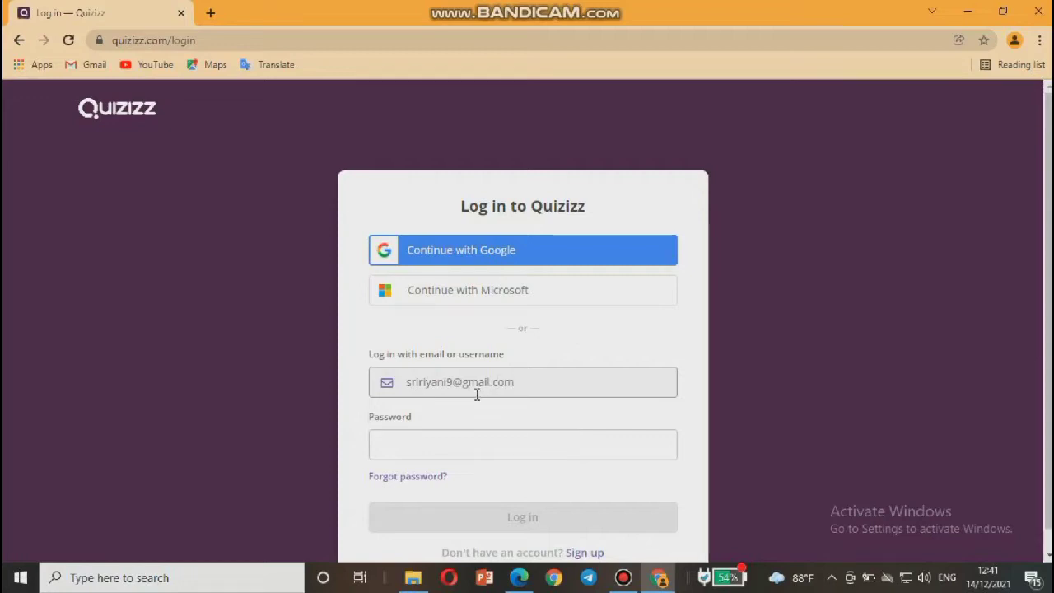
{"action": "left_click", "coordinate": [448, 442]}
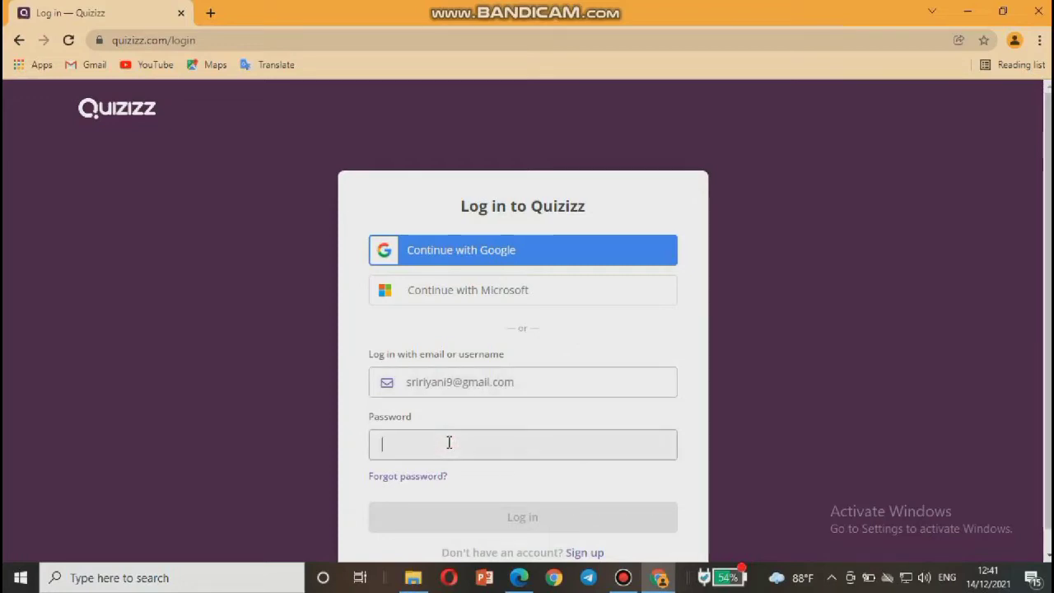
{"action": "type", "text": "••••••"}
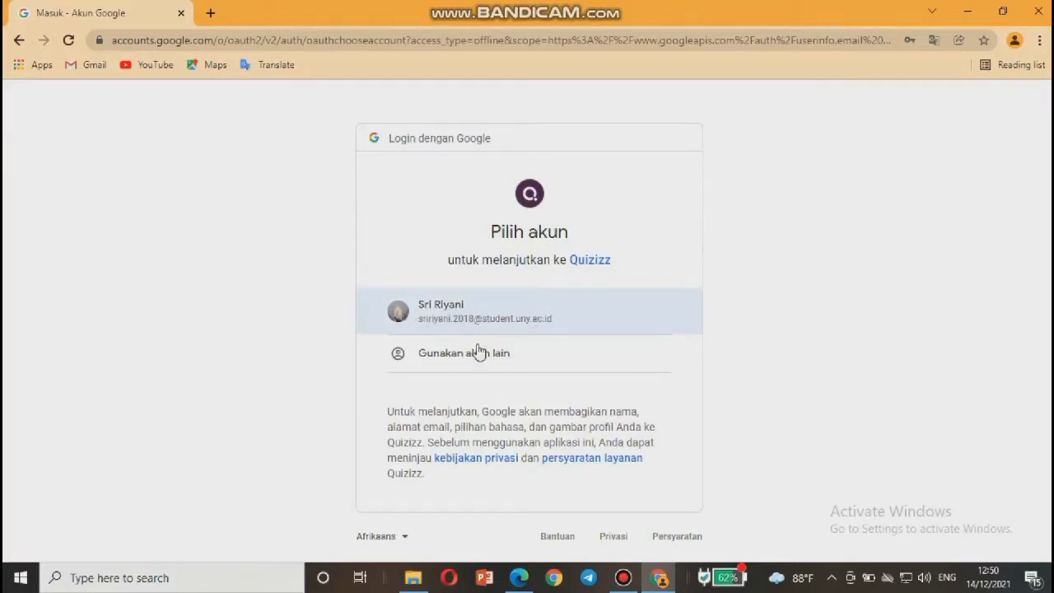
Choose 'Gunakan akun lain', enter the Google account's e-mail and continue with Berikutnya.
{"action": "left_click", "coordinate": [454, 357]}
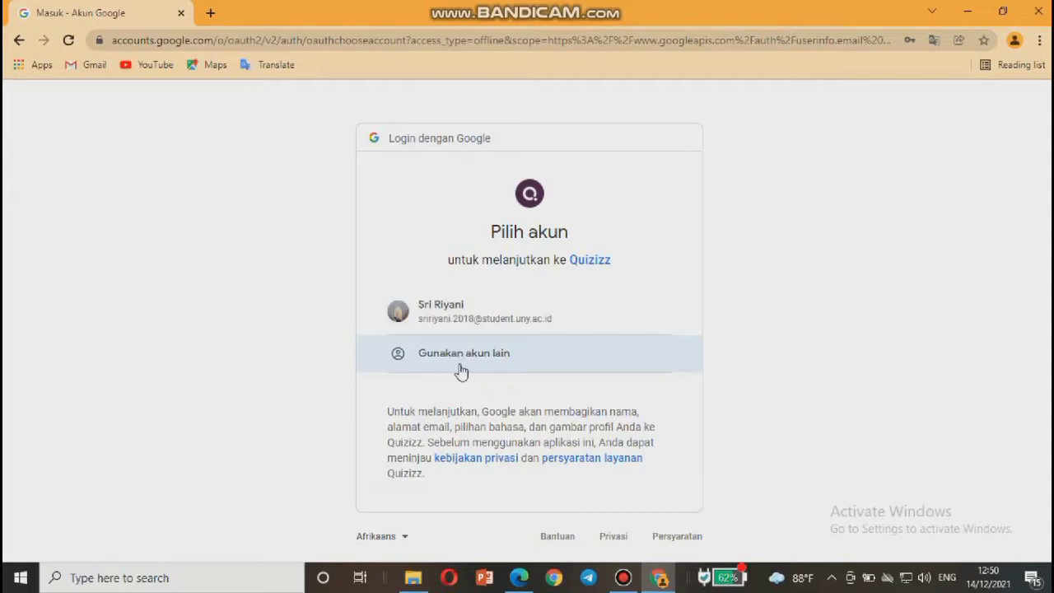
{"action": "left_click", "coordinate": [524, 359]}
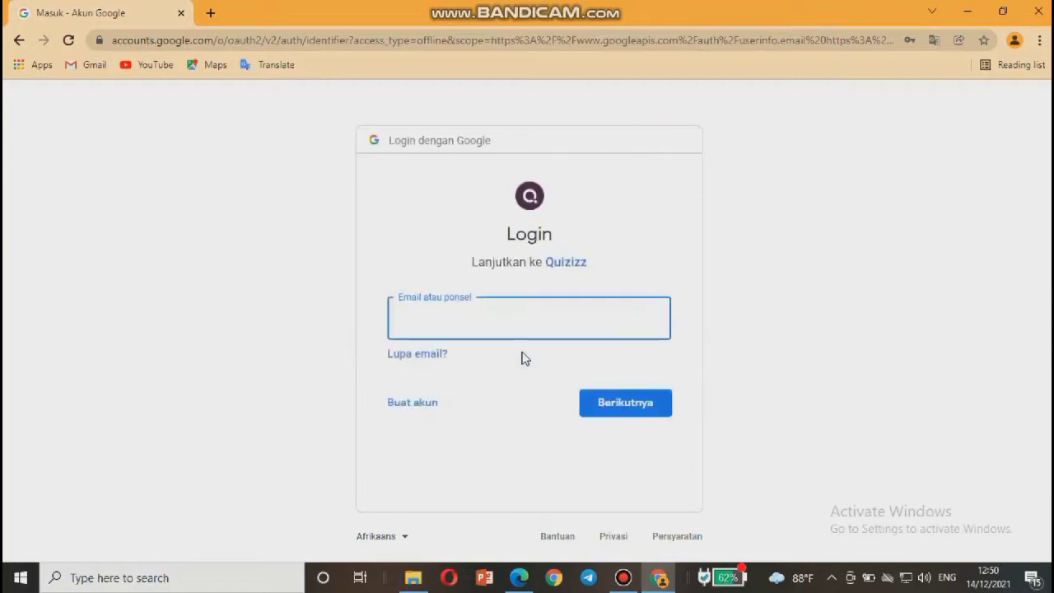
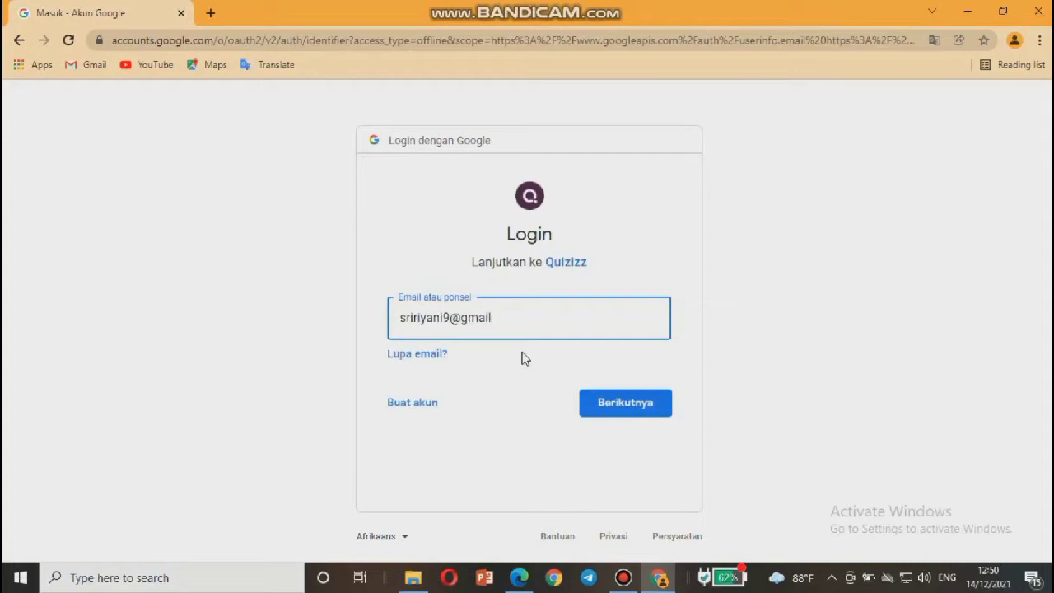
{"action": "left_click", "coordinate": [614, 409]}
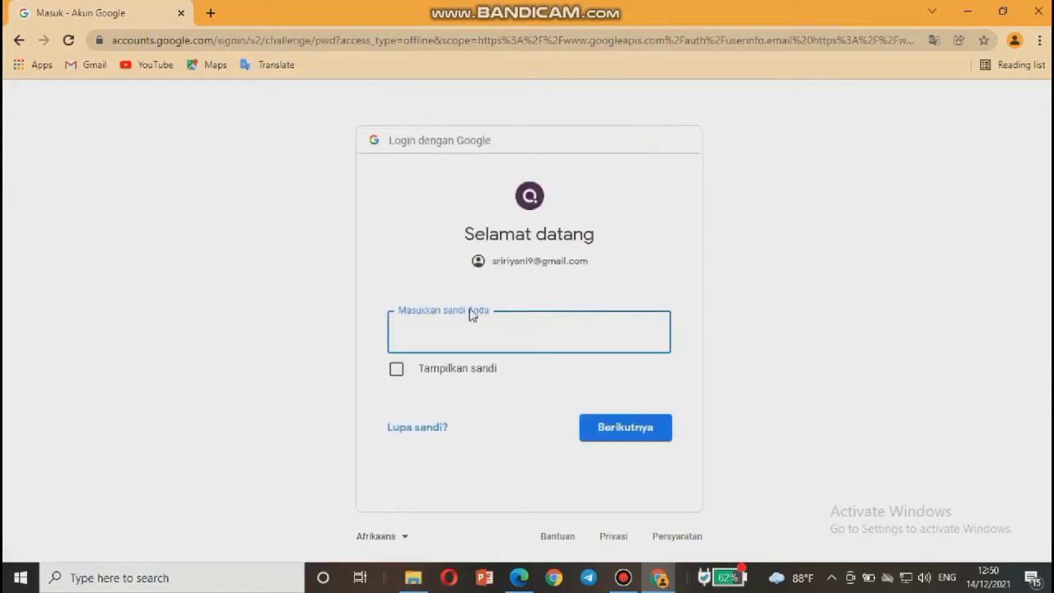
Enter the Google account password, checking it with 'Tampilkan sandi', and submit with Berikutnya.
{"action": "type", "text": "••••••••••"}
{"action": "left_click", "coordinate": [395, 371]}
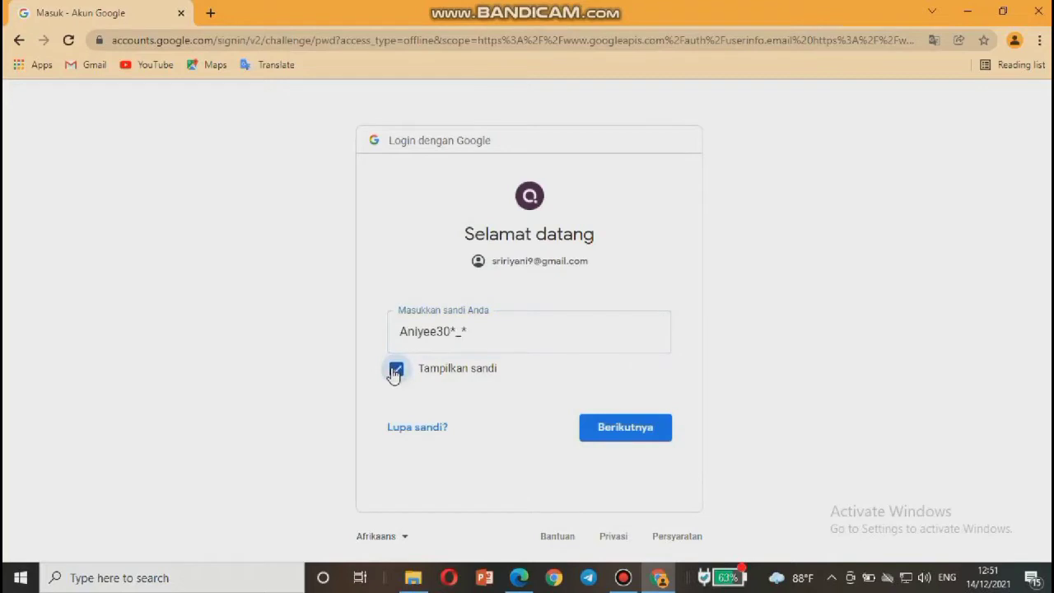
{"action": "left_click", "coordinate": [396, 371]}
{"action": "left_click", "coordinate": [595, 426]}
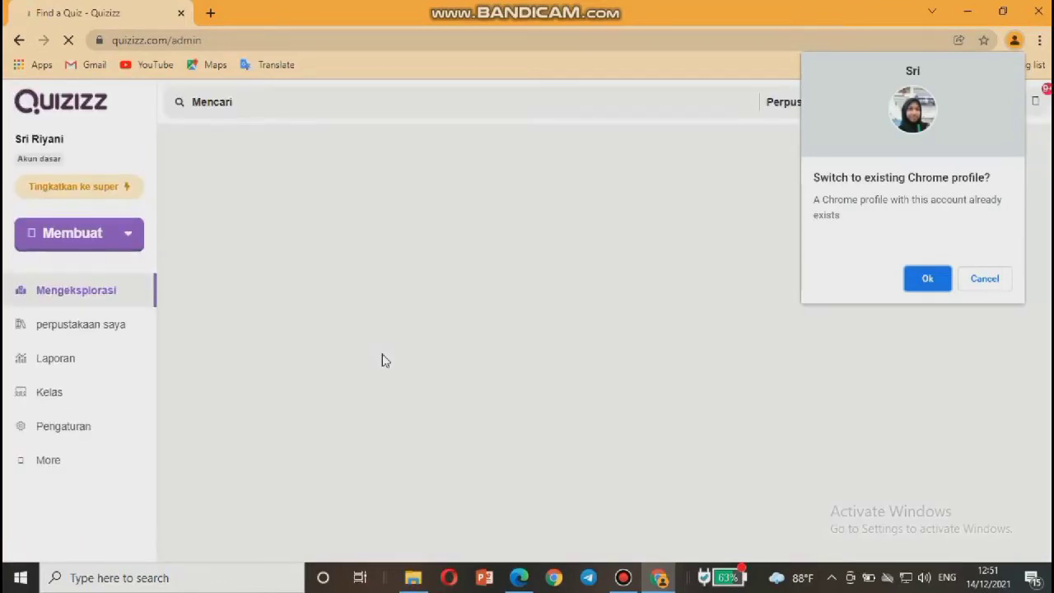
Accept switching to the existing Chrome profile and scroll to the top of the reports list.
{"action": "left_click", "coordinate": [915, 280]}
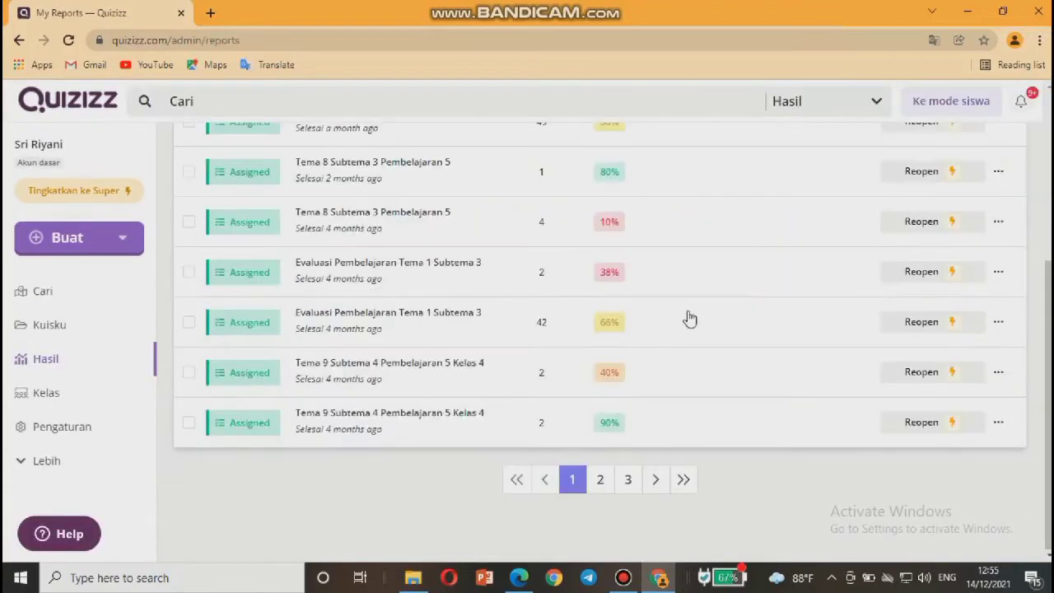
{"action": "scroll", "coordinate": [690, 319], "scroll_direction": "up", "scroll_amount": 4}
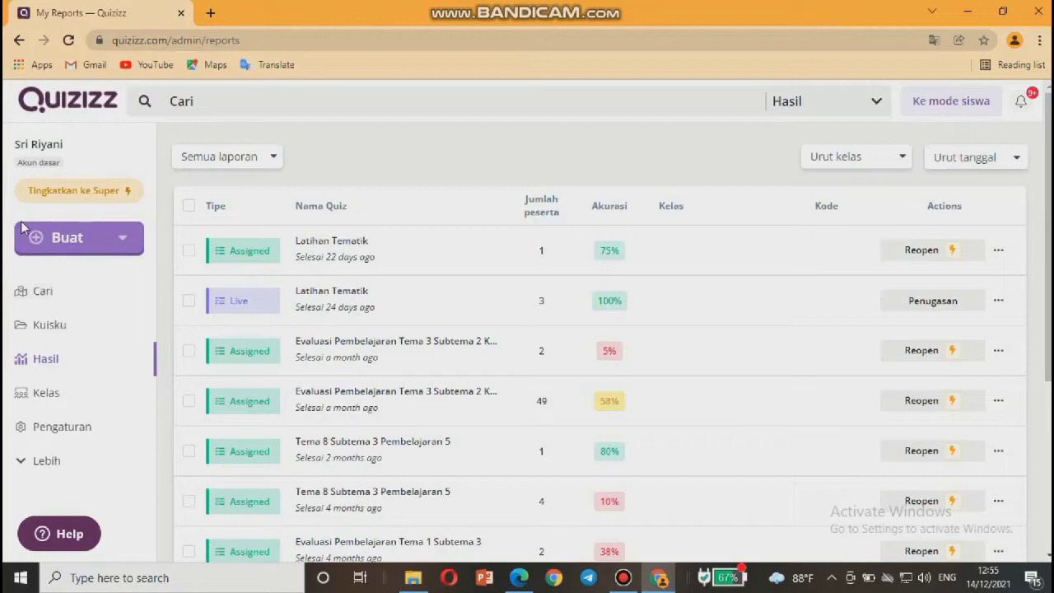
Open the Buat menu and choose Quiz to bring up the Buat quiz dialog.
{"action": "left_click", "coordinate": [69, 239]}
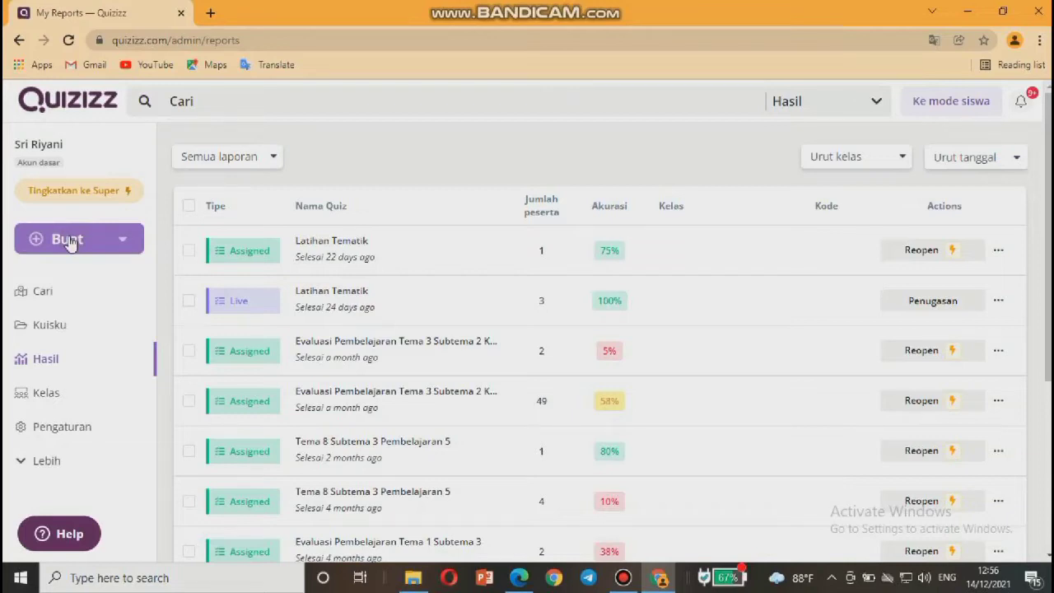
{"action": "left_click", "coordinate": [67, 240]}
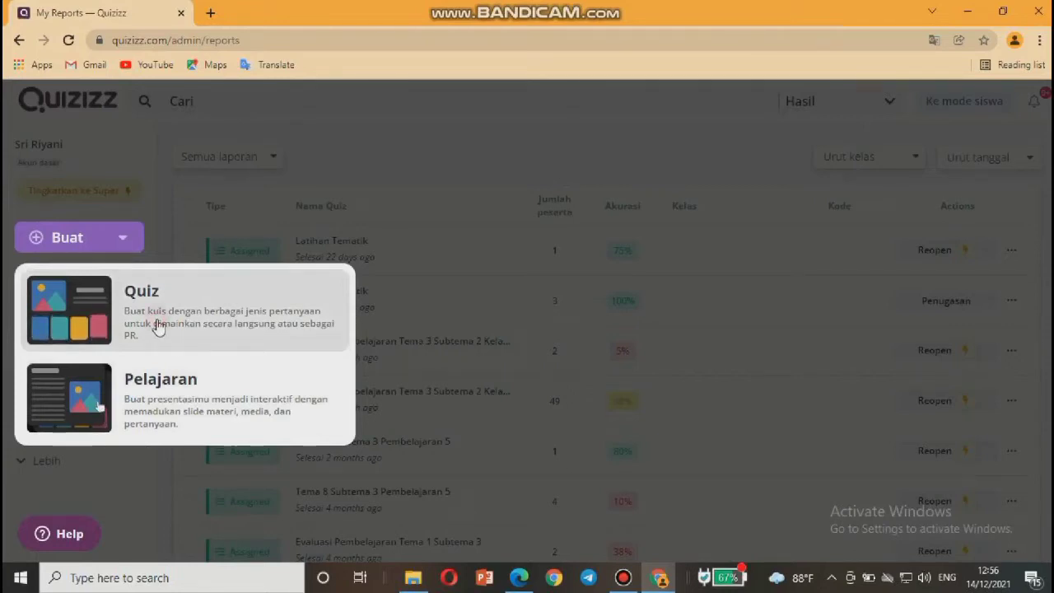
{"action": "left_click", "coordinate": [158, 326]}
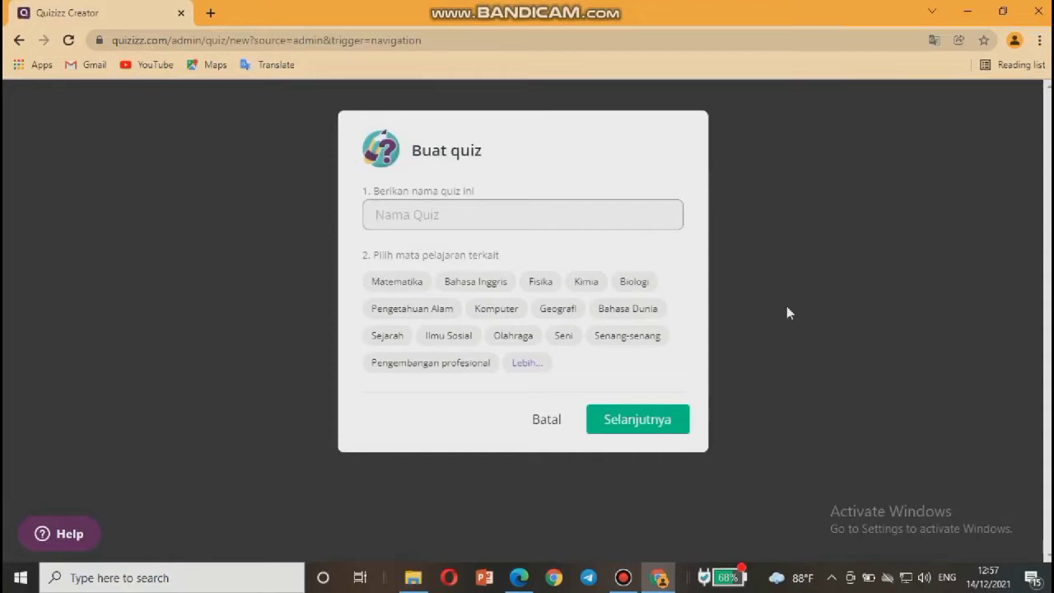
Name the quiz 'Tematik', select Matematika, Pengetahuan Alam and Ilmu Sosial, then choose Selanjutnya.
{"action": "type", "text": "Tema"}
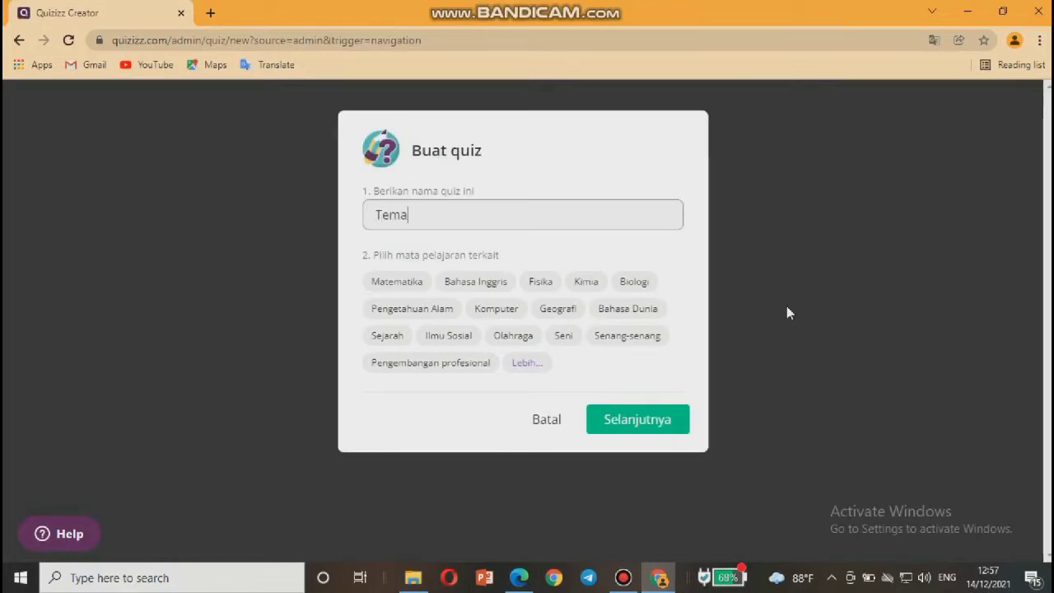
{"action": "type", "text": "tik"}
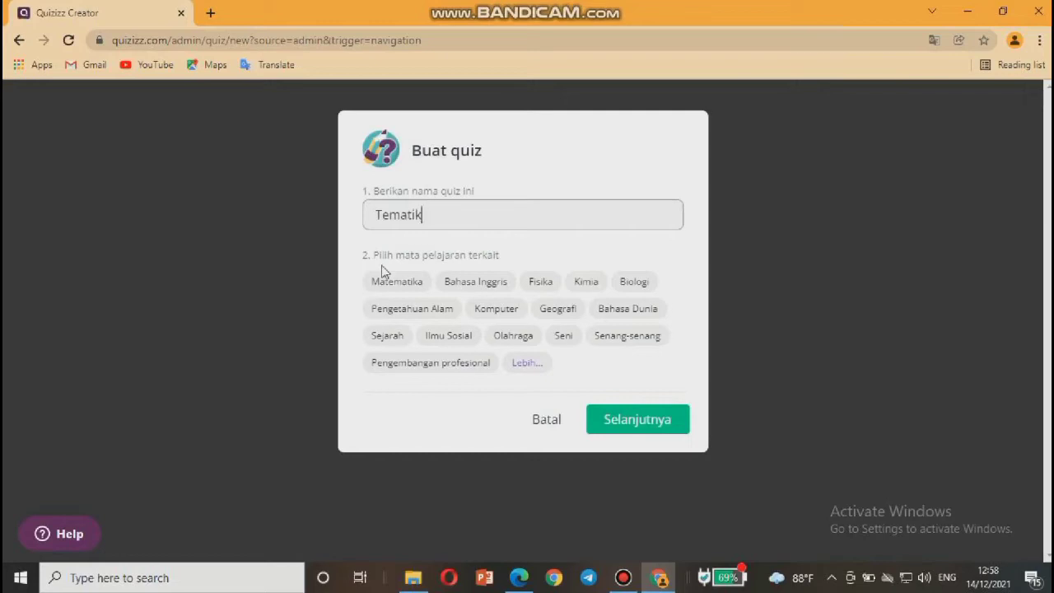
{"action": "left_click", "coordinate": [396, 283]}
{"action": "left_click", "coordinate": [401, 283]}
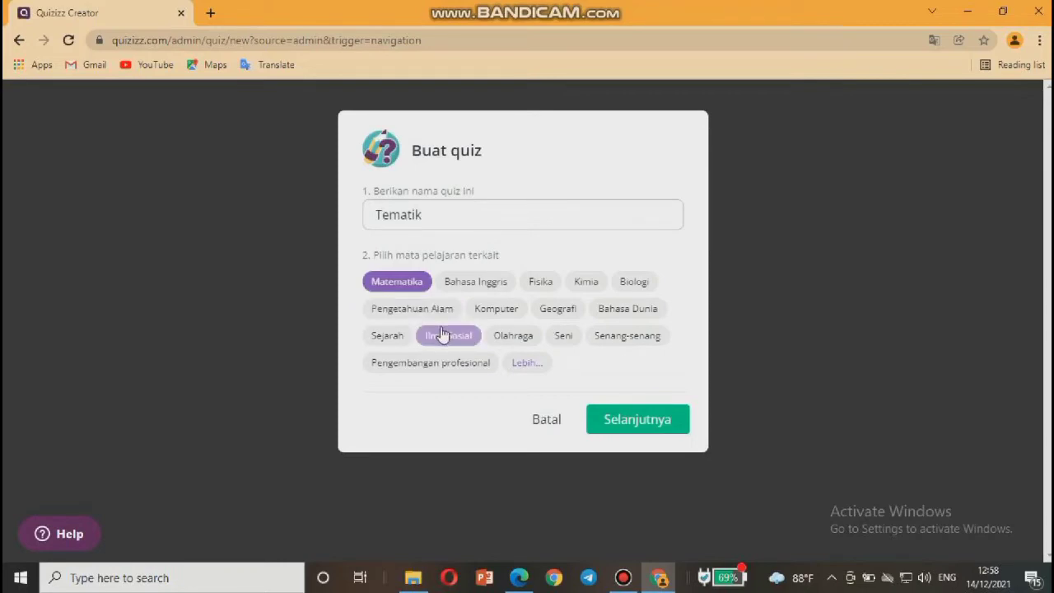
{"action": "left_click", "coordinate": [391, 309]}
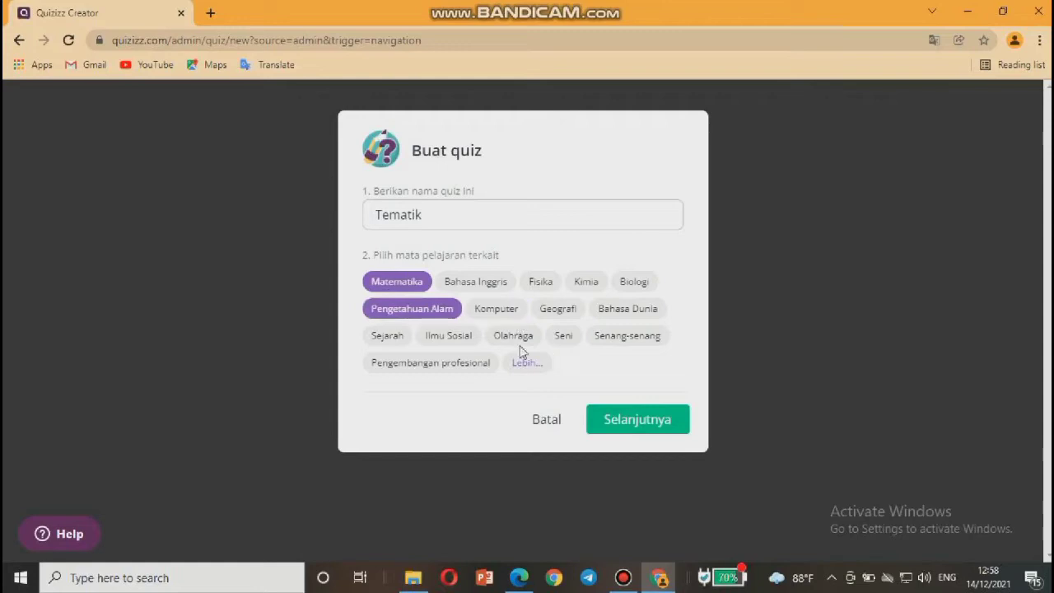
{"action": "left_click", "coordinate": [466, 336]}
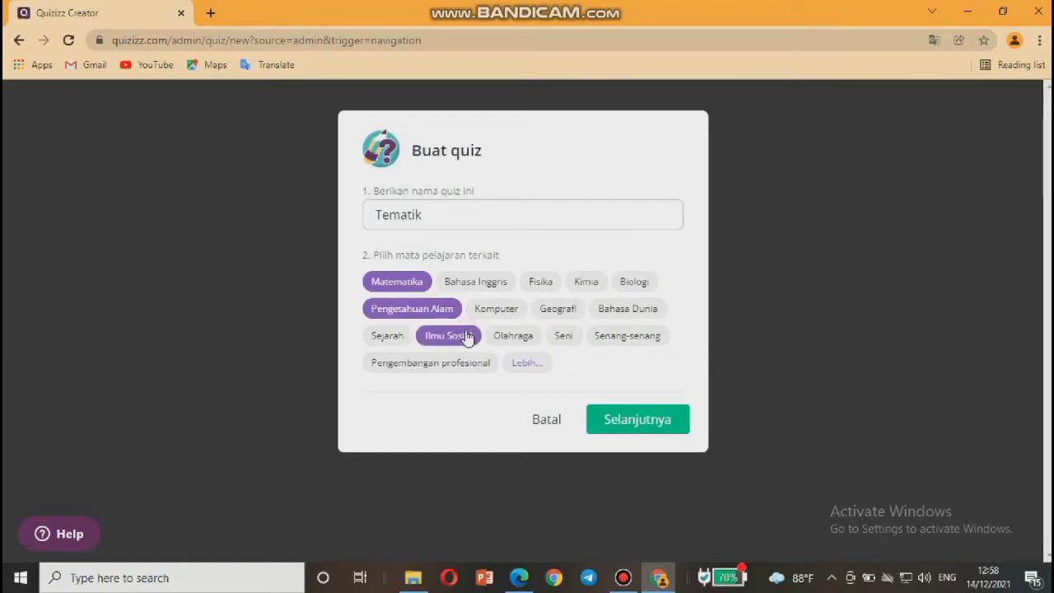
{"action": "left_click", "coordinate": [632, 419]}
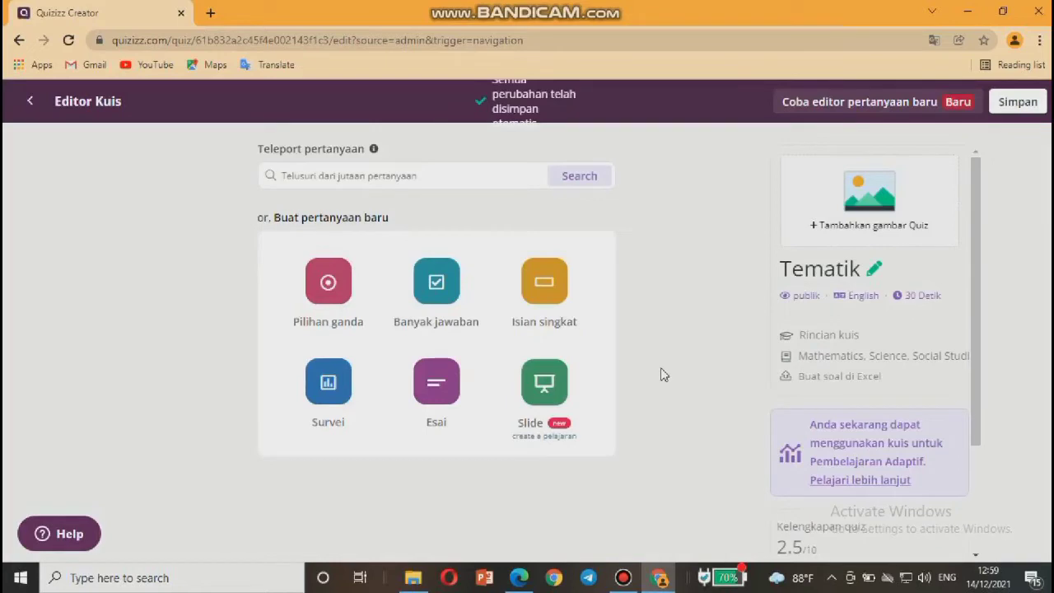
Pick the Pilihan ganda (multiple choice) type to open a blank Question 1.
{"action": "left_click", "coordinate": [623, 577]}
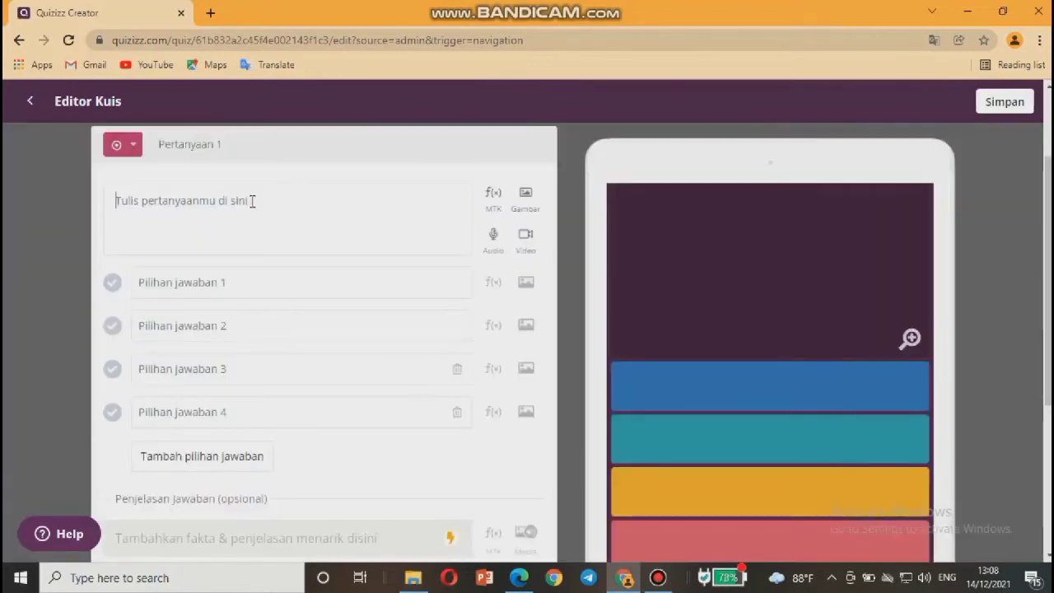
{"action": "left_click", "coordinate": [252, 202]}
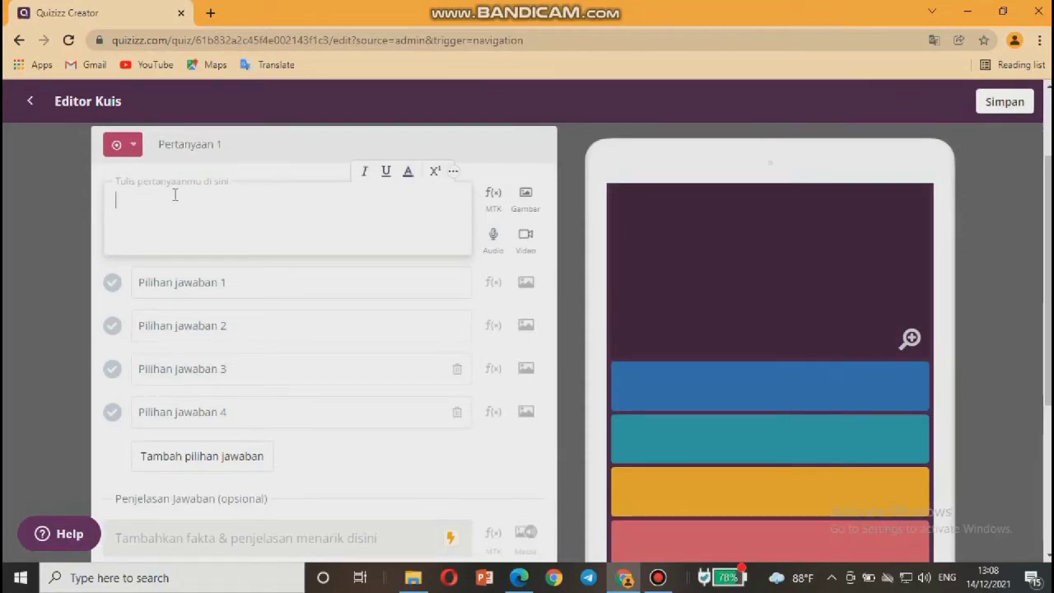
Paste the question text and enter 'Ketuhanan Yang Maha Esa' as answer choice 1.
{"action": "type", "text": "Bunyi sila pertama Pancasila adalah..."}
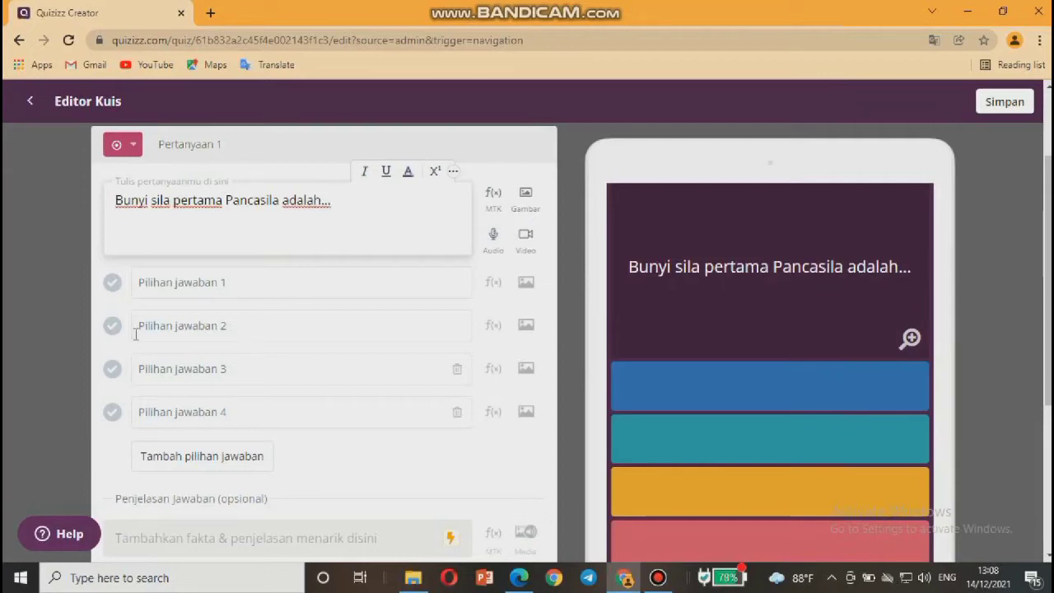
{"action": "left_click", "coordinate": [157, 282]}
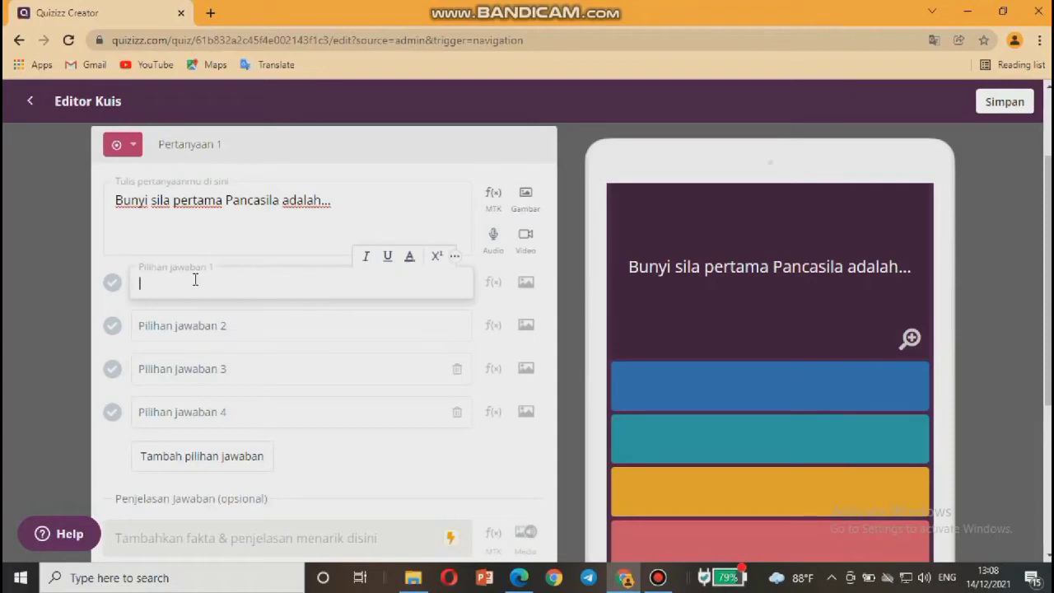
{"action": "key", "text": "Caps_Lock"}
{"action": "type", "text": "Kee"}
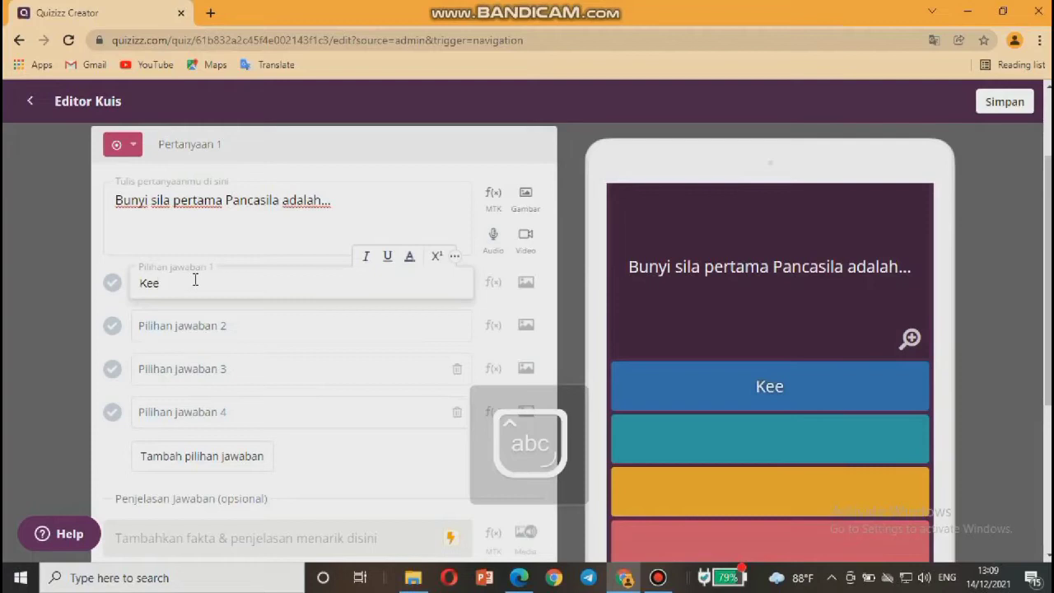
{"action": "key", "text": "BackSpace"}
{"action": "type", "text": "tu"}
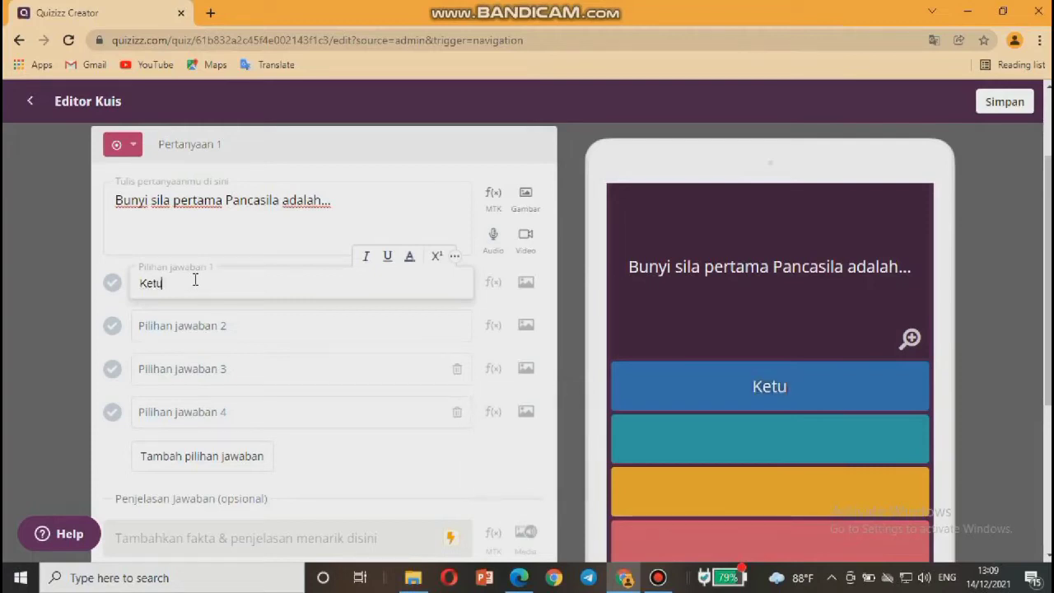
{"action": "type", "text": "hanan Y"}
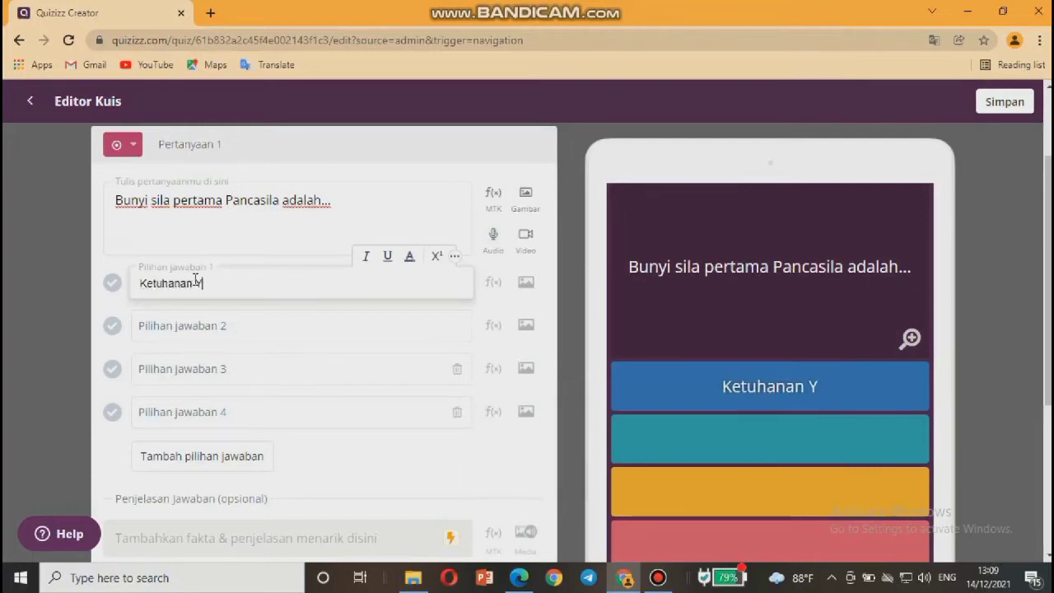
{"action": "type", "text": "ang Mah"}
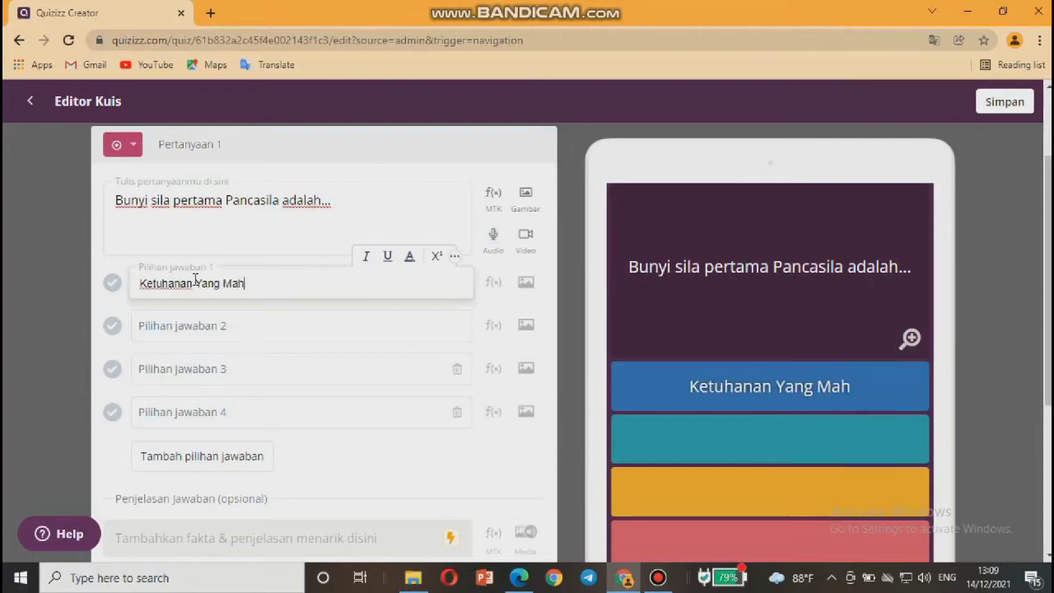
{"action": "type", "text": "a Esa"}
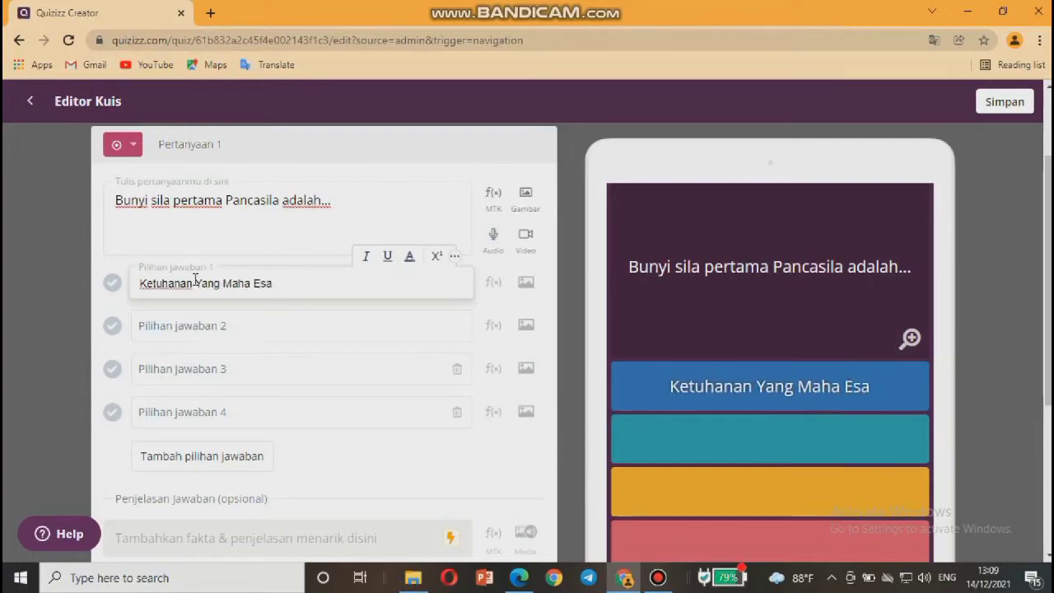
Fill choices 2–4 with 'Persatuan Indonesia', 'Kemanusiaan Yang Adil dan Beradab', 'Keadilan Sosial Bagi Seluruh Rakyat Indonesia'.
{"action": "left_click", "coordinate": [196, 324]}
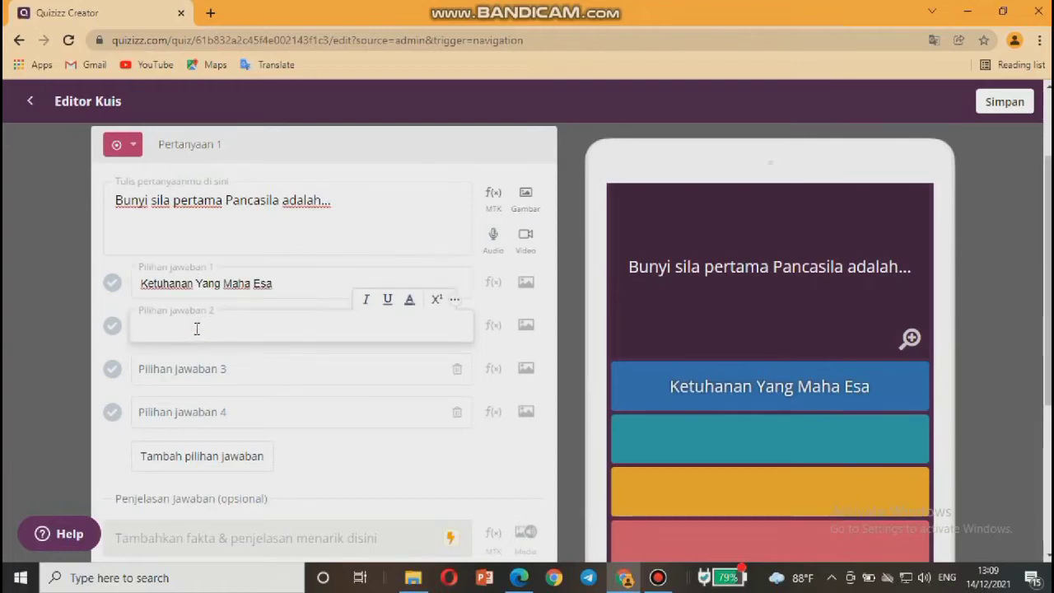
{"action": "type", "text": "Persatuan Indonesia"}
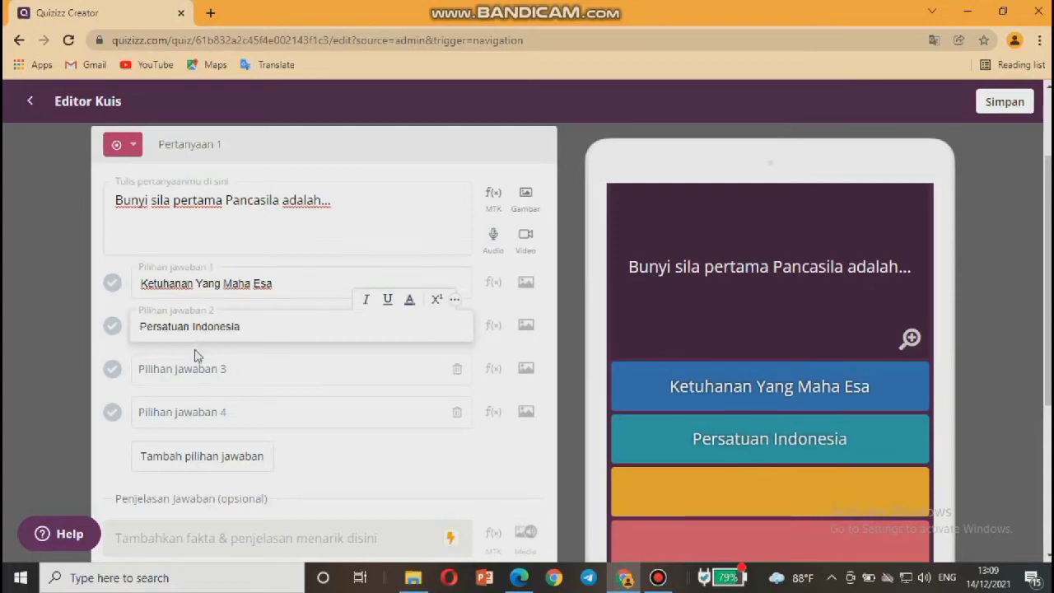
{"action": "left_click", "coordinate": [197, 370]}
{"action": "type", "text": "Kemanu"}
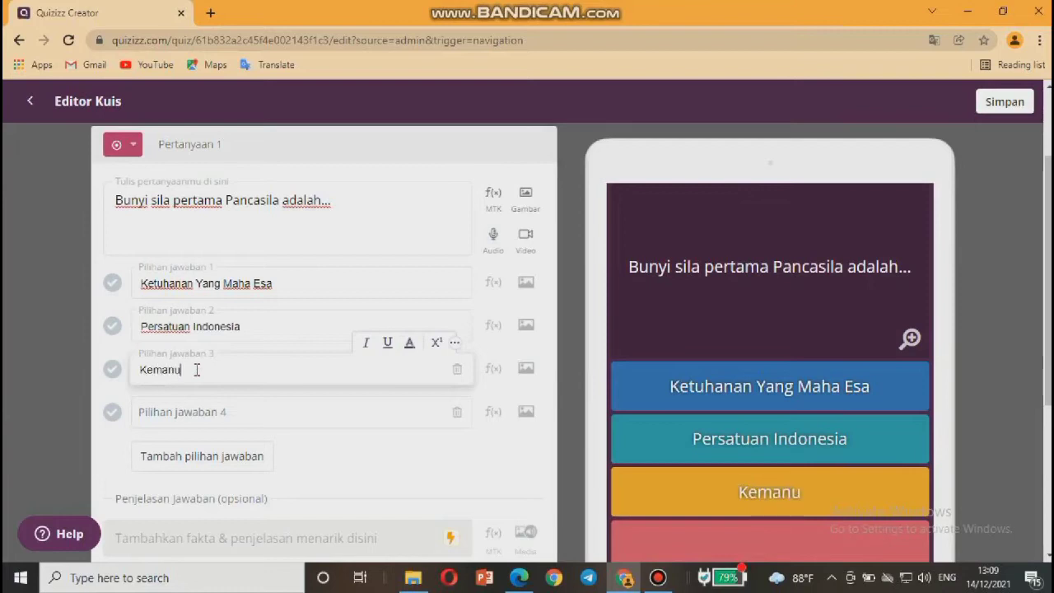
{"action": "type", "text": "siaan Y"}
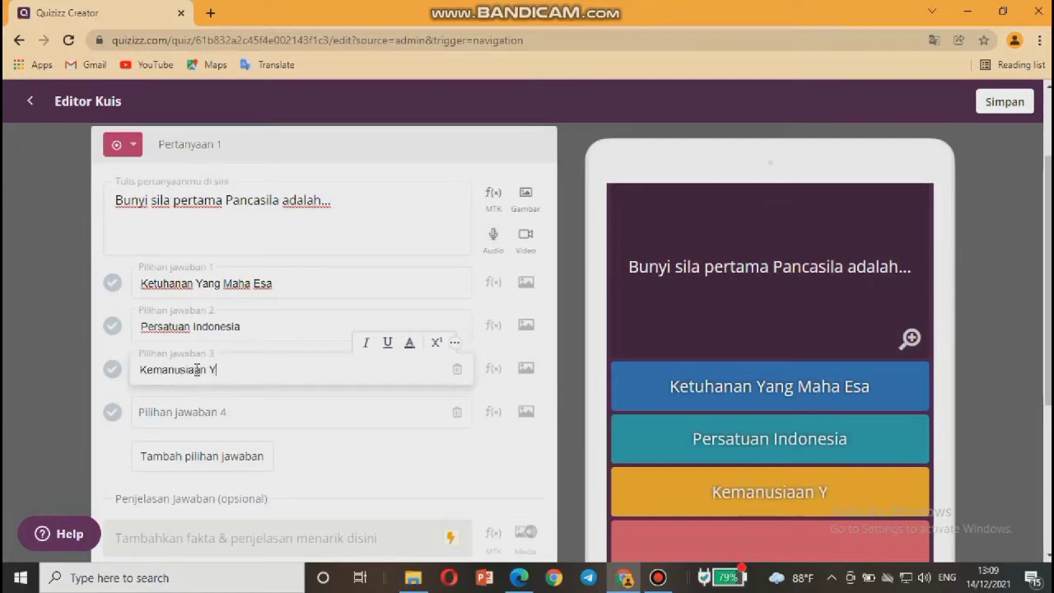
{"action": "type", "text": "ang Ad"}
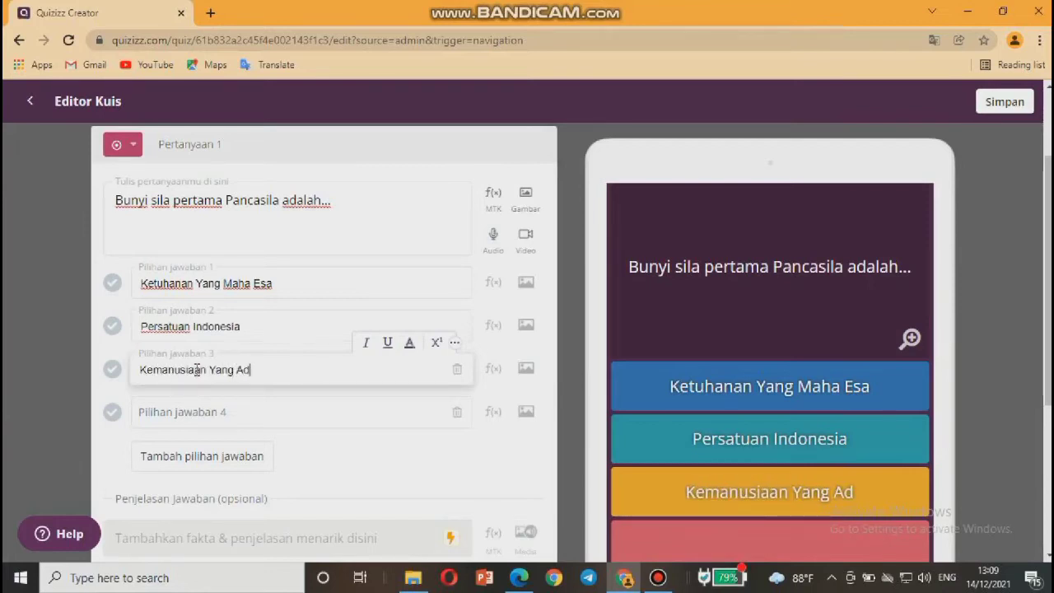
{"action": "type", "text": "il da"}
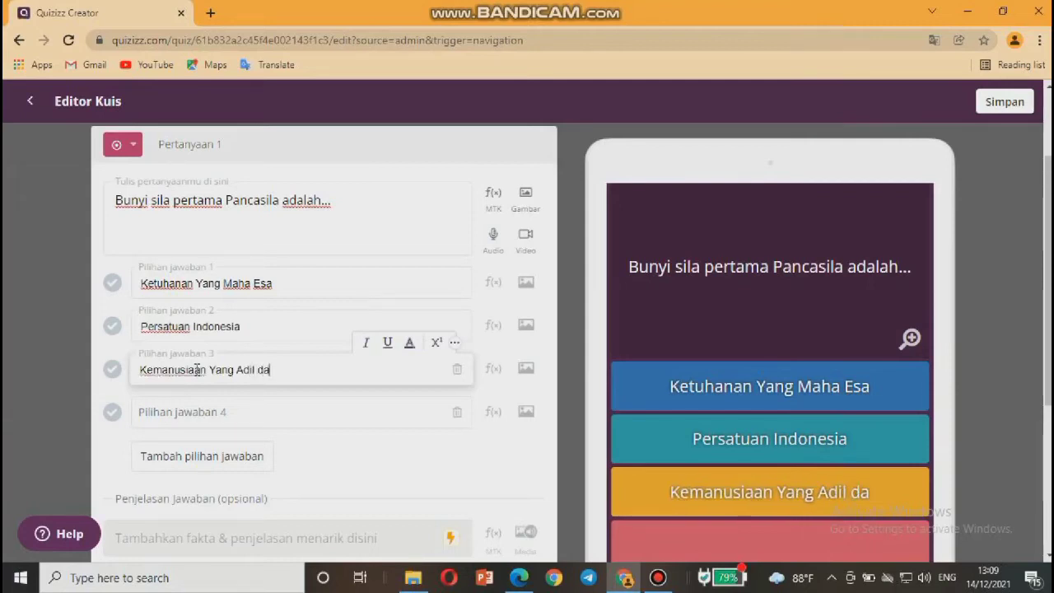
{"action": "type", "text": "n Beradab"}
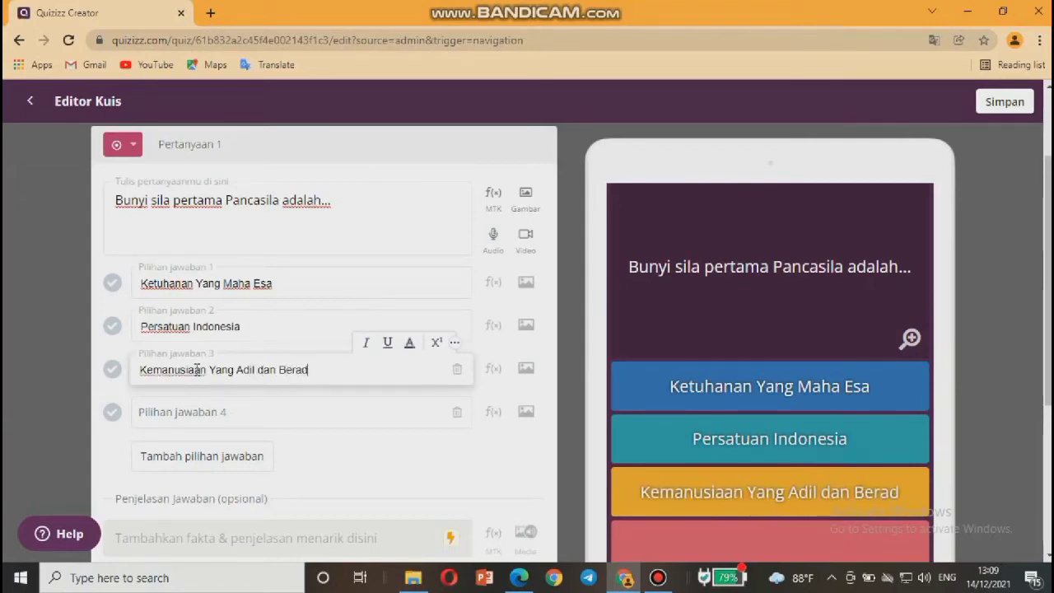
{"action": "left_click", "coordinate": [188, 411]}
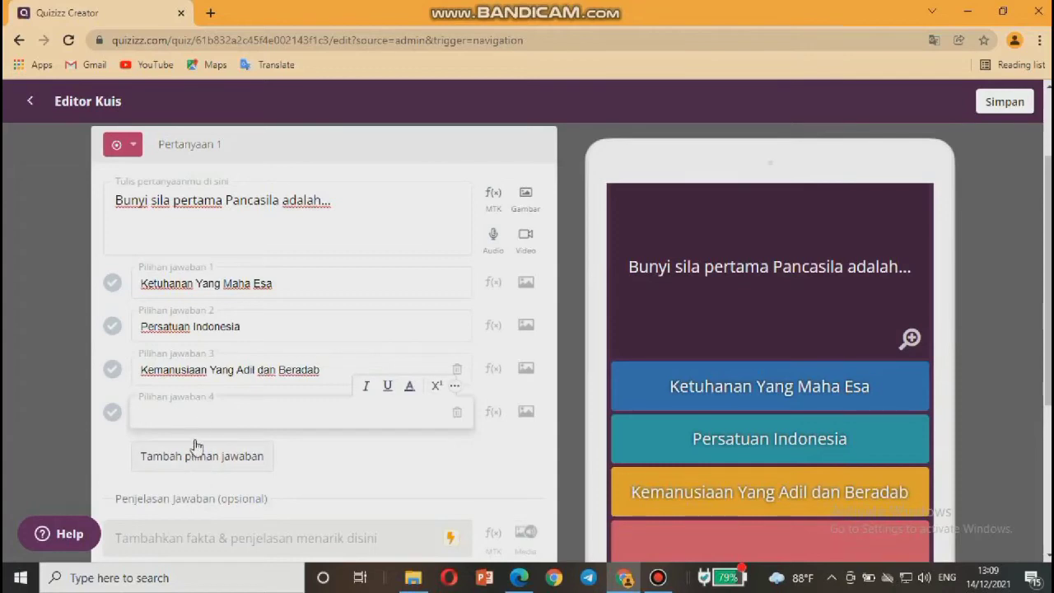
{"action": "type", "text": "Keadilan Sosial "}
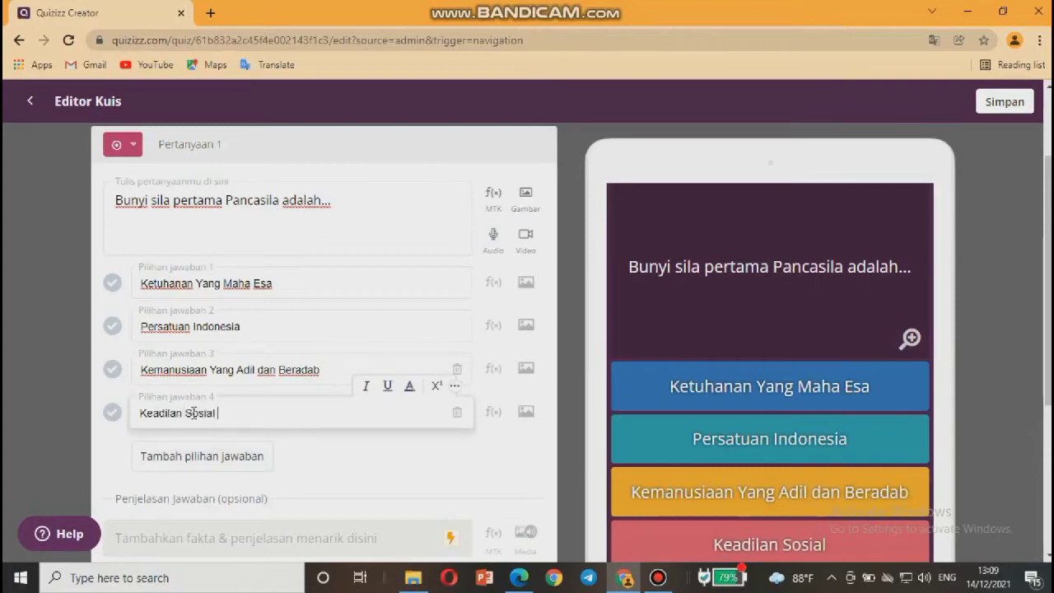
{"action": "type", "text": "Bago"}
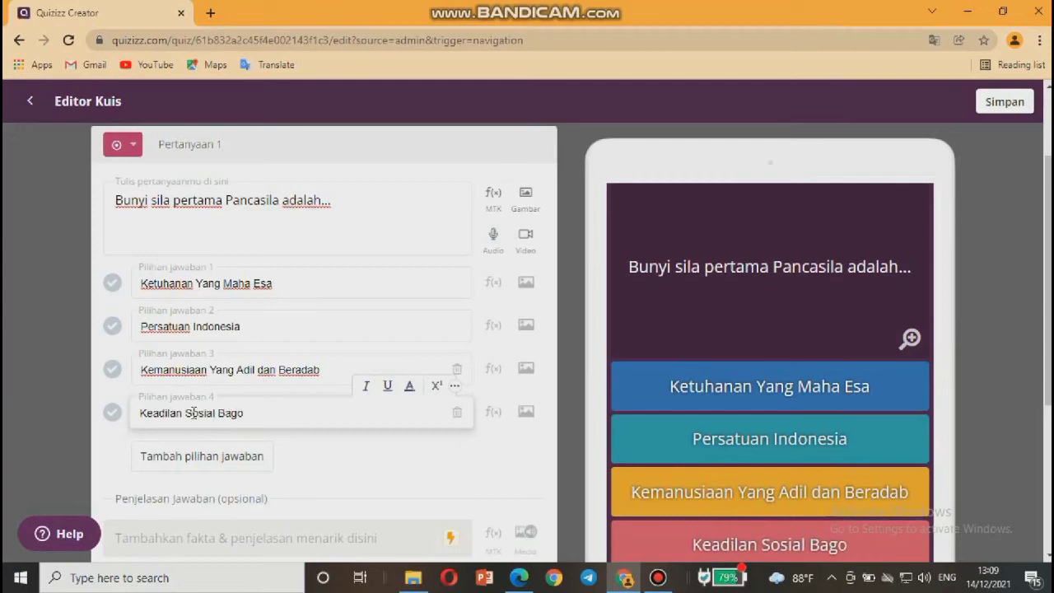
{"action": "key", "text": "BackSpace"}
{"action": "type", "text": "i "}
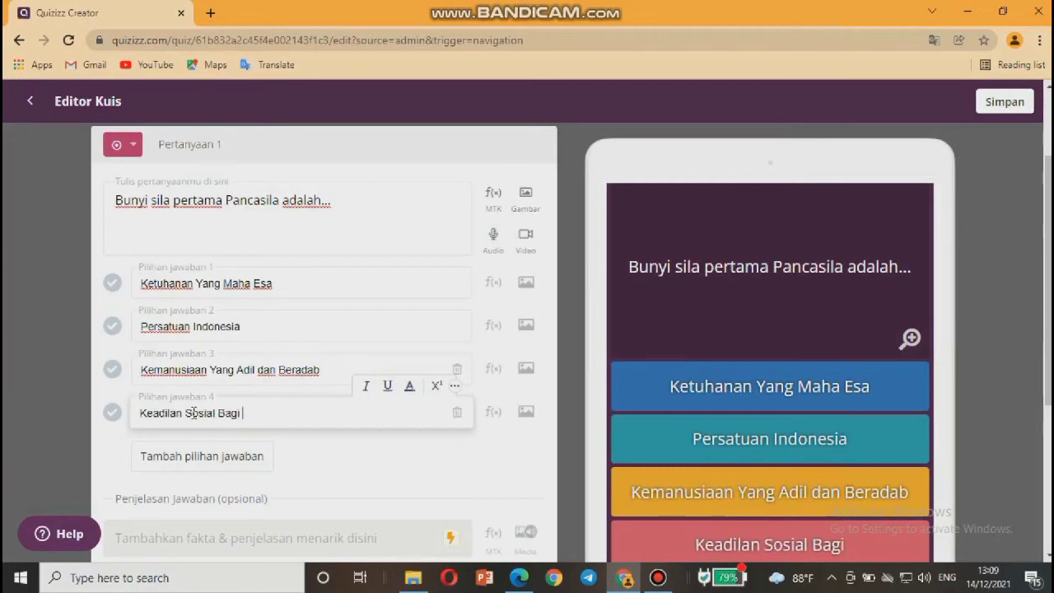
{"action": "type", "text": "Selu"}
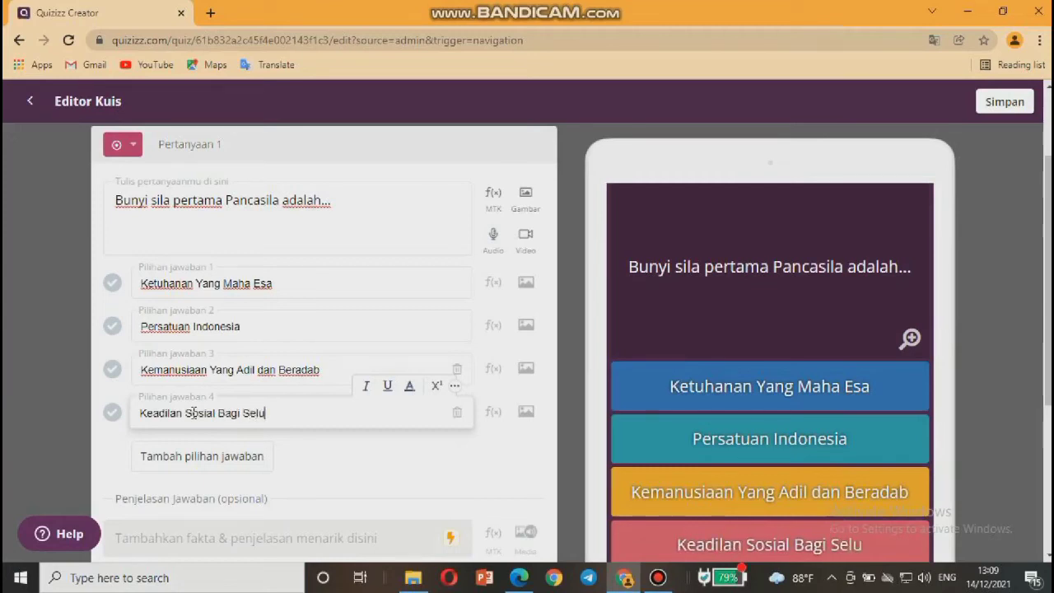
{"action": "type", "text": "ruh"}
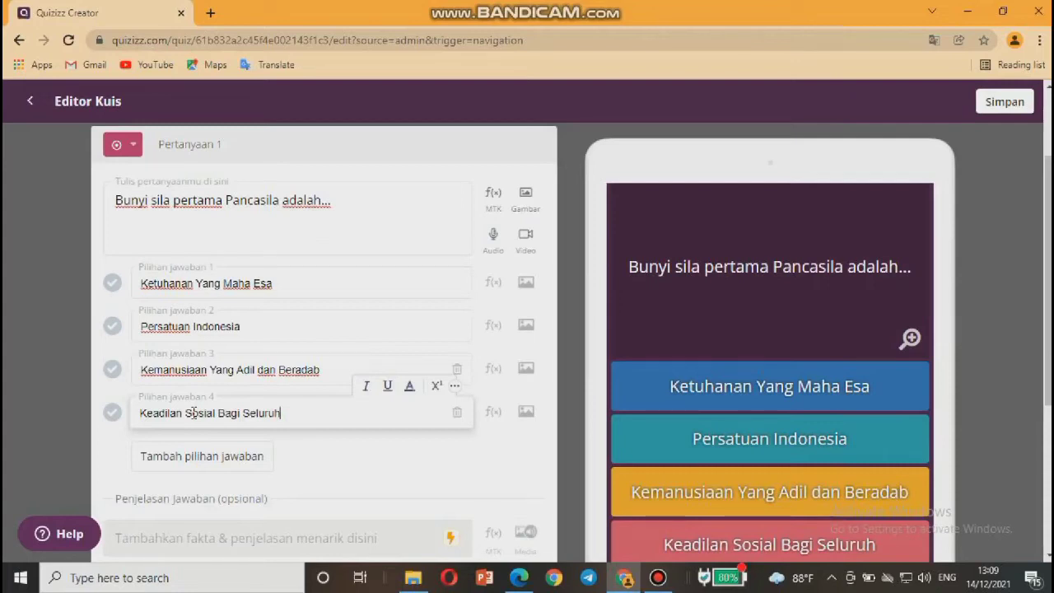
{"action": "type", "text": "Rakyat Indonesia"}
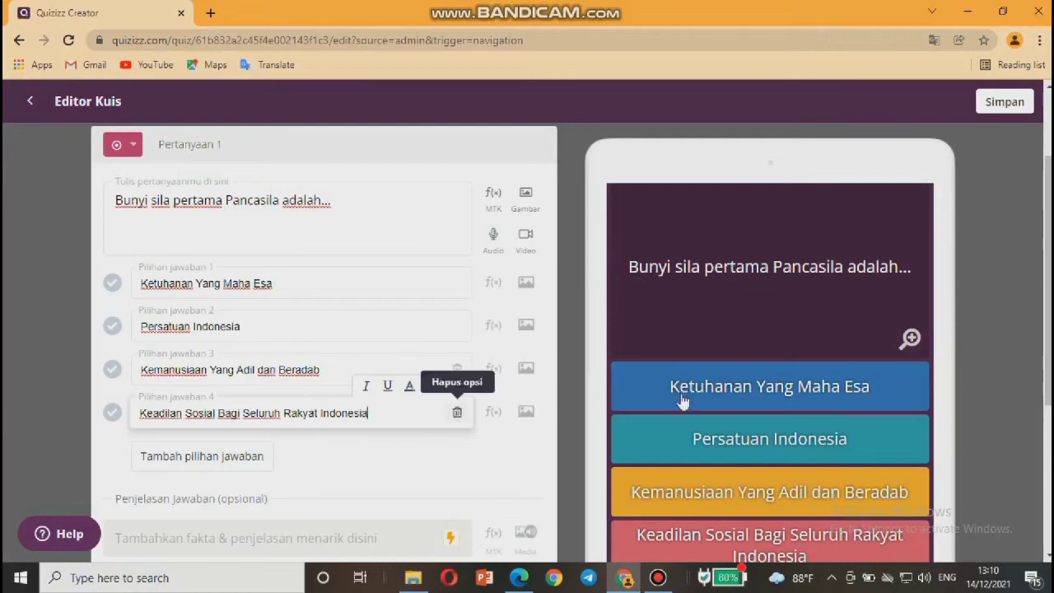
{"action": "scroll", "coordinate": [489, 400], "scroll_direction": "down", "scroll_amount": 3}
{"action": "scroll", "coordinate": [367, 305], "scroll_direction": "up", "scroll_amount": 1}
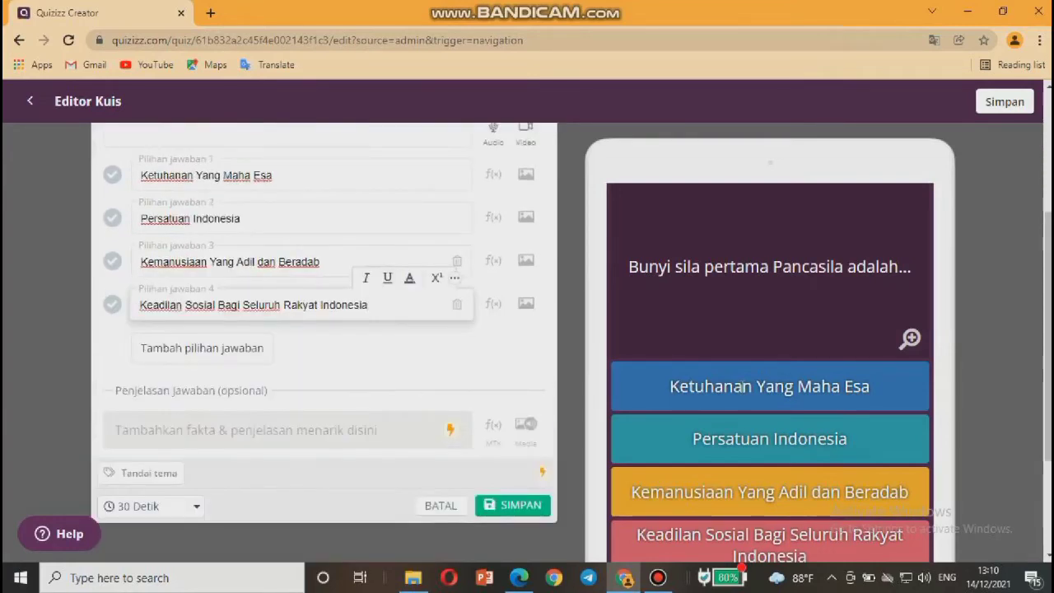
{"action": "scroll", "coordinate": [743, 386], "scroll_direction": "up", "scroll_amount": 3}
{"action": "scroll", "coordinate": [742, 386], "scroll_direction": "down", "scroll_amount": 2}
{"action": "scroll", "coordinate": [743, 386], "scroll_direction": "up", "scroll_amount": 2}
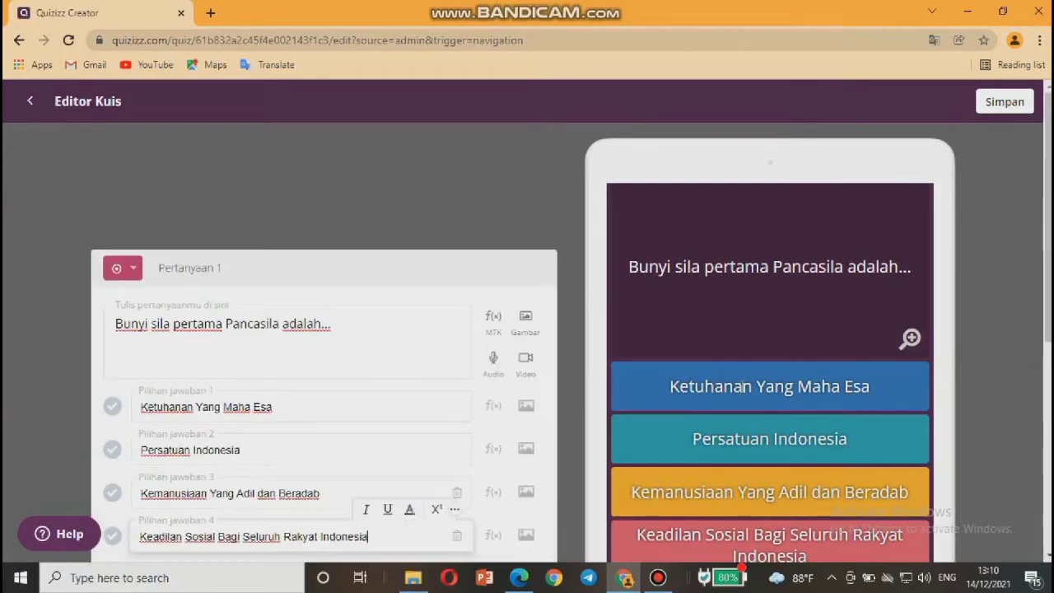
{"action": "scroll", "coordinate": [742, 386], "scroll_direction": "down", "scroll_amount": 3}
{"action": "scroll", "coordinate": [743, 386], "scroll_direction": "up", "scroll_amount": 1}
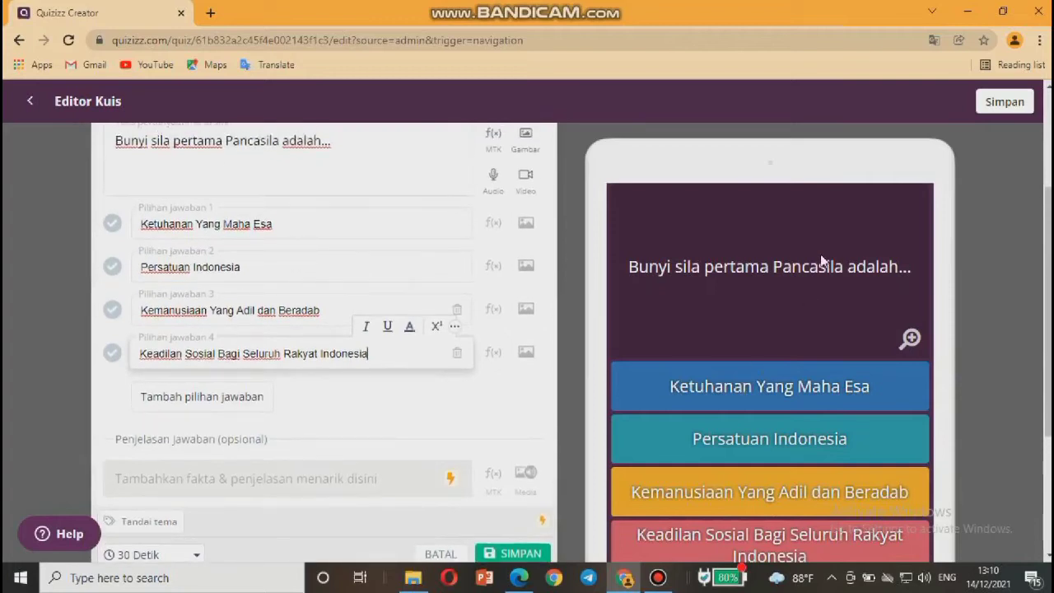
{"action": "scroll", "coordinate": [821, 260], "scroll_direction": "down", "scroll_amount": 1}
{"action": "scroll", "coordinate": [820, 260], "scroll_direction": "up", "scroll_amount": 2}
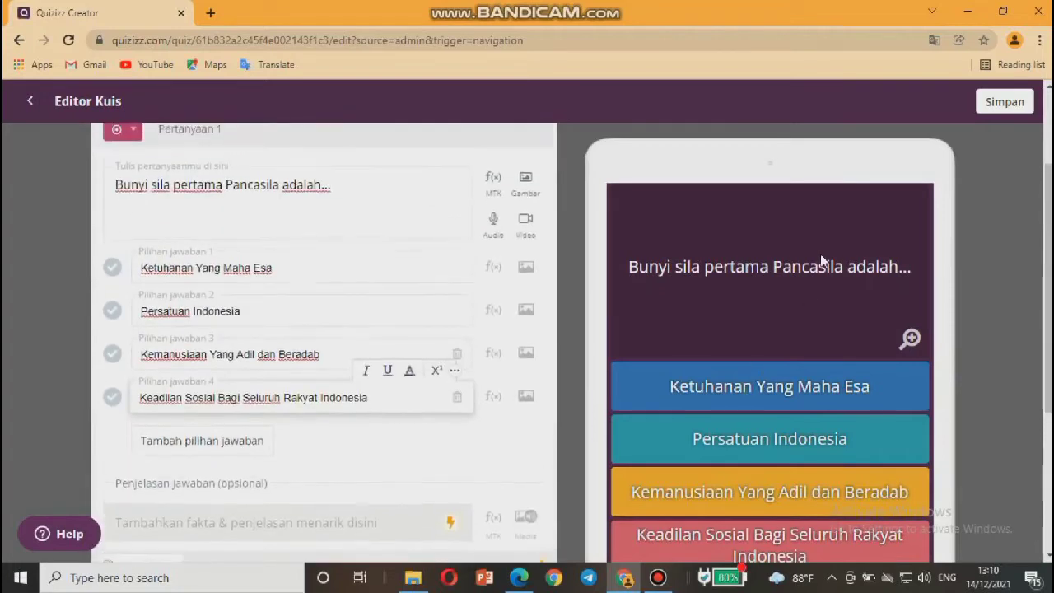
{"action": "scroll", "coordinate": [821, 260], "scroll_direction": "up", "scroll_amount": 1}
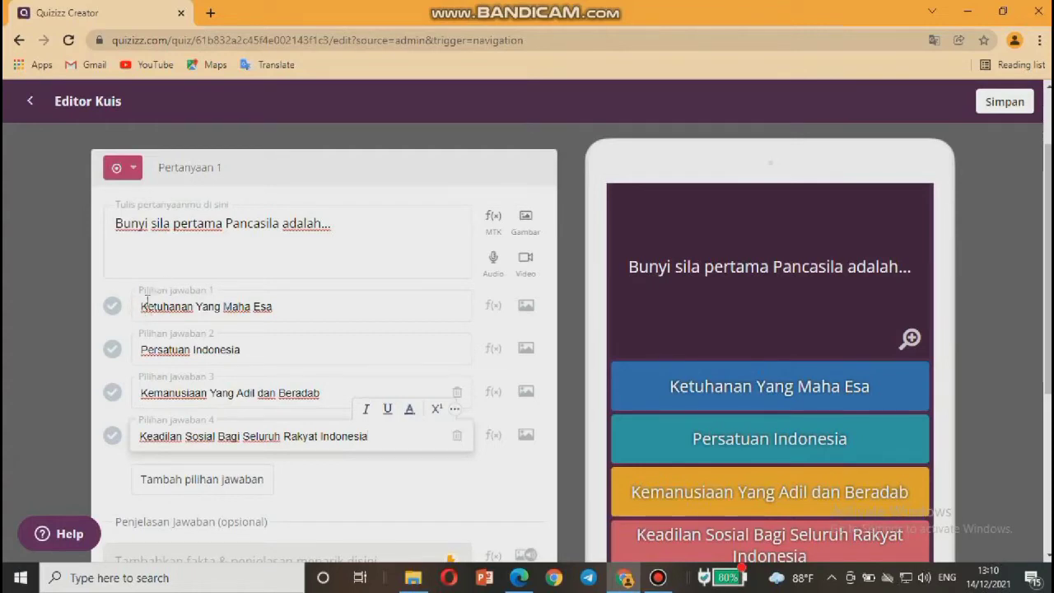
{"action": "left_click", "coordinate": [140, 306]}
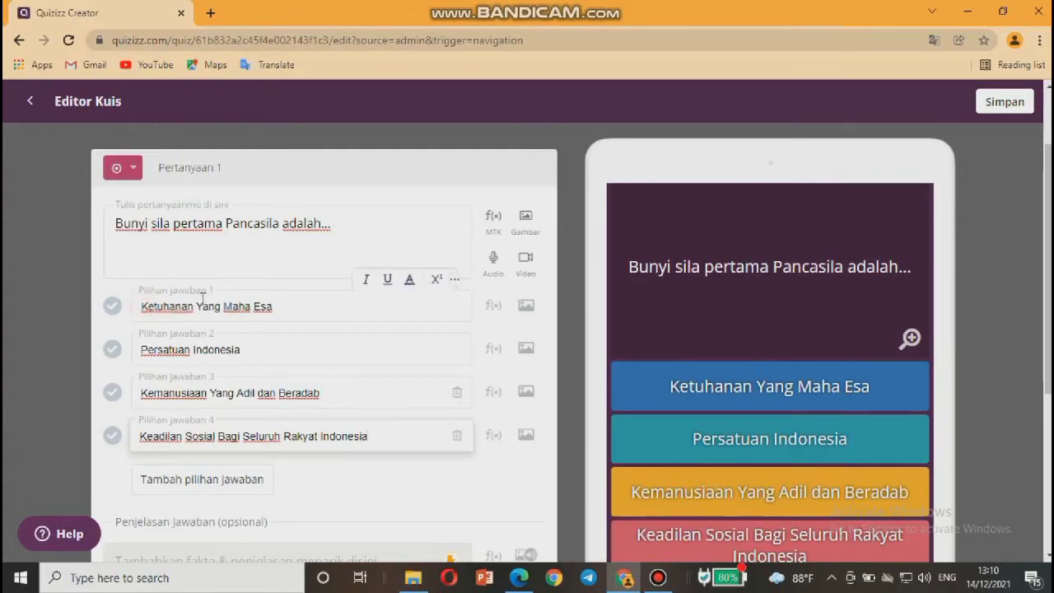
{"action": "type", "text": "A."}
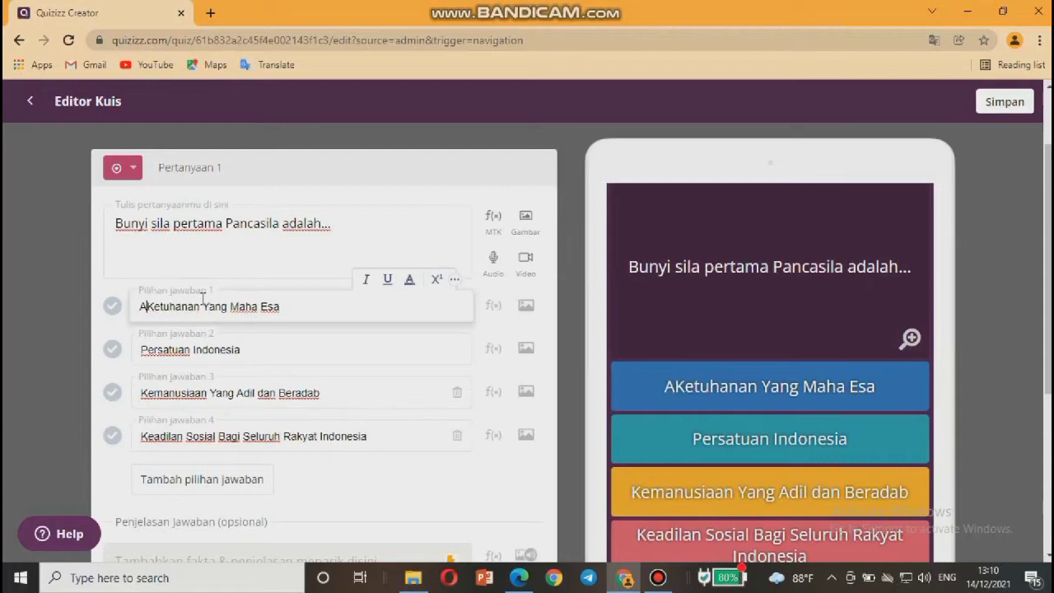
{"action": "key", "text": "space"}
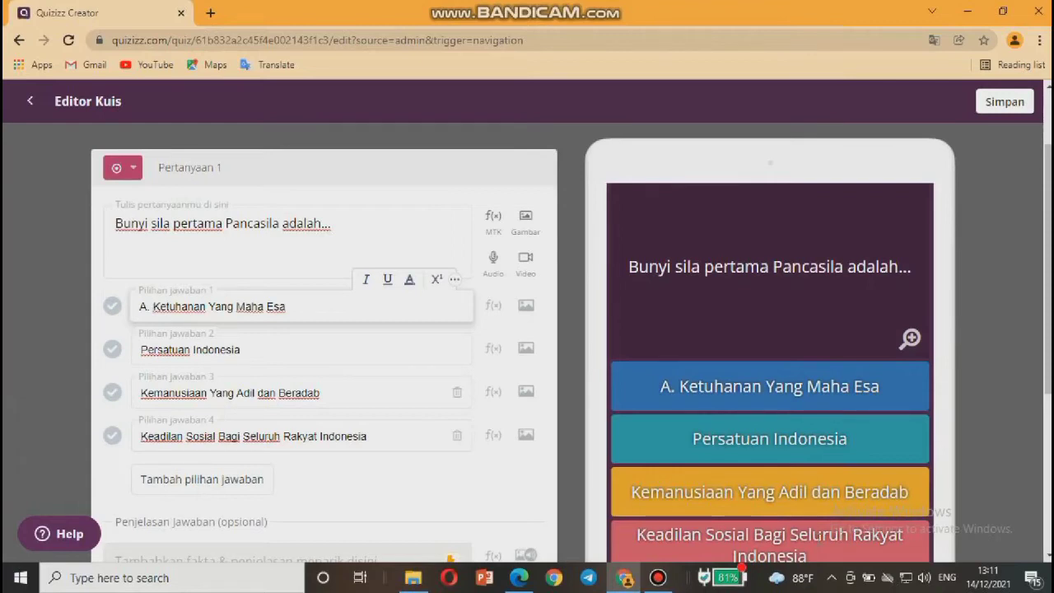
{"action": "key", "text": "BackSpace"}
{"action": "key", "text": "BackSpace"}
{"action": "key", "text": "BackSpace"}
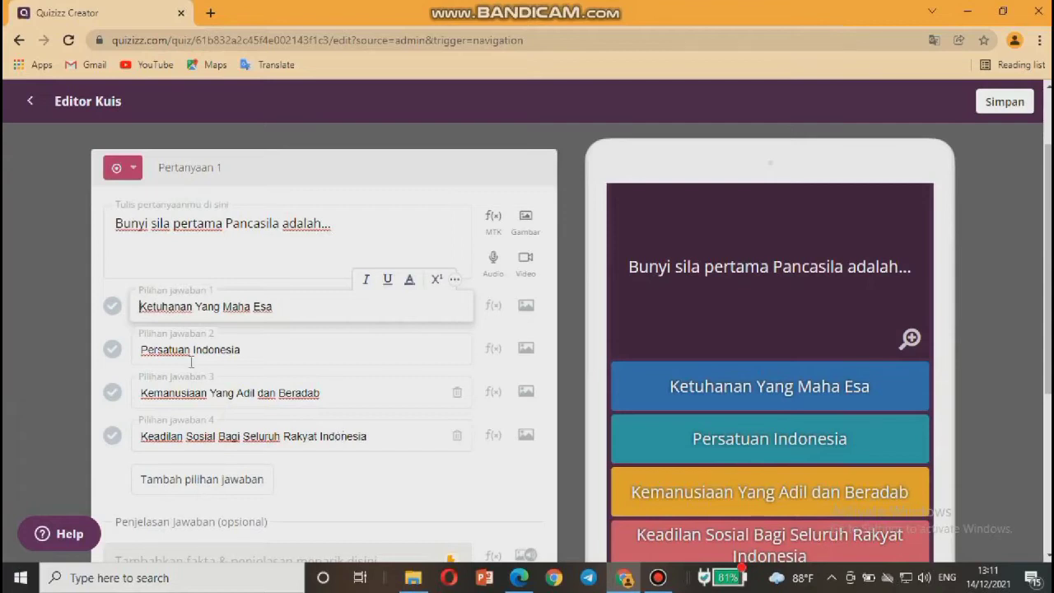
Tick answer choice 1, 'Ketuhanan Yang Maha Esa', as question 1's correct answer.
{"action": "left_click", "coordinate": [113, 307]}
{"action": "scroll", "coordinate": [124, 320], "scroll_direction": "down", "scroll_amount": 2}
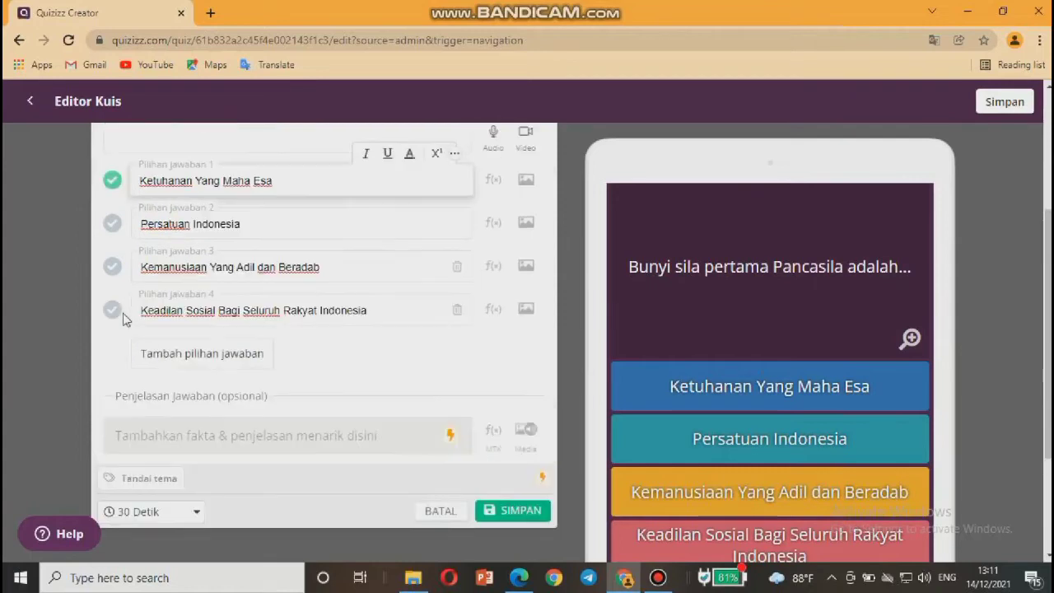
{"action": "scroll", "coordinate": [123, 486], "scroll_direction": "down", "scroll_amount": 1}
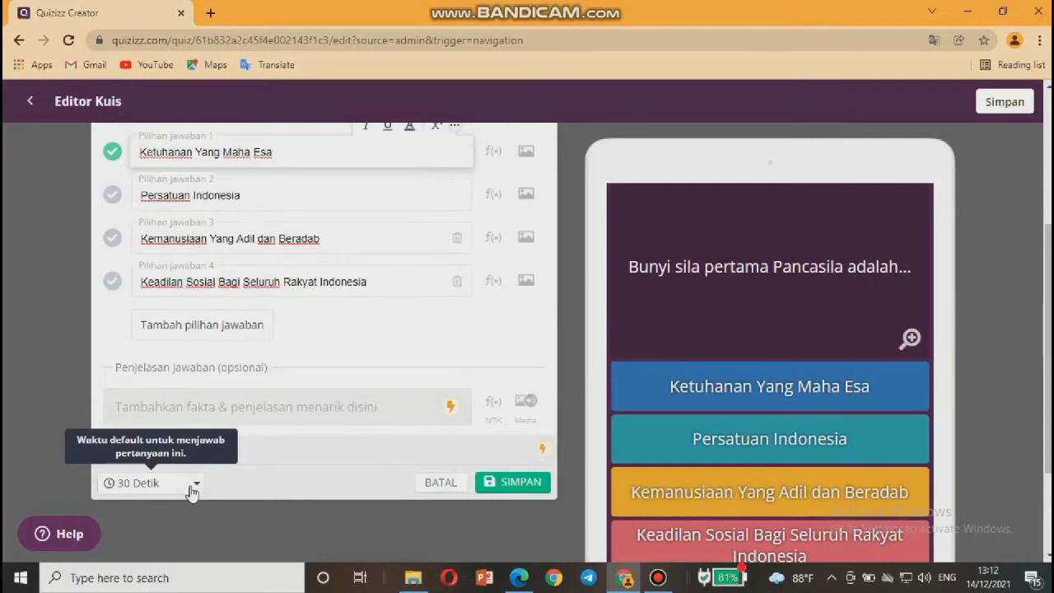
Change question 1's time limit from 30 Detik to 2 Menit.
{"action": "left_click", "coordinate": [191, 491]}
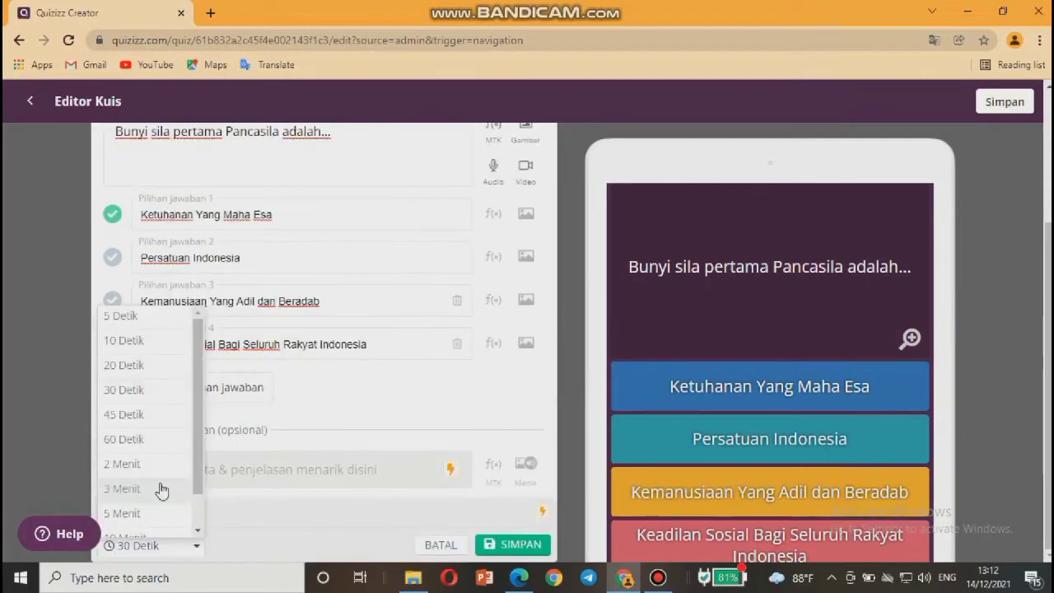
{"action": "scroll", "coordinate": [156, 494], "scroll_direction": "down", "scroll_amount": 2}
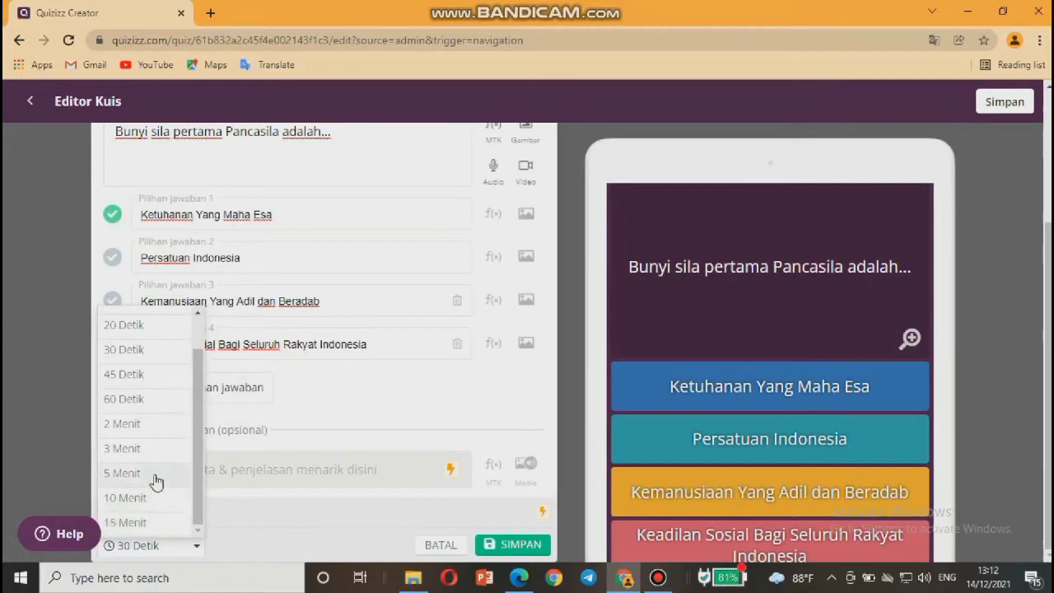
{"action": "scroll", "coordinate": [156, 481], "scroll_direction": "up", "scroll_amount": 2}
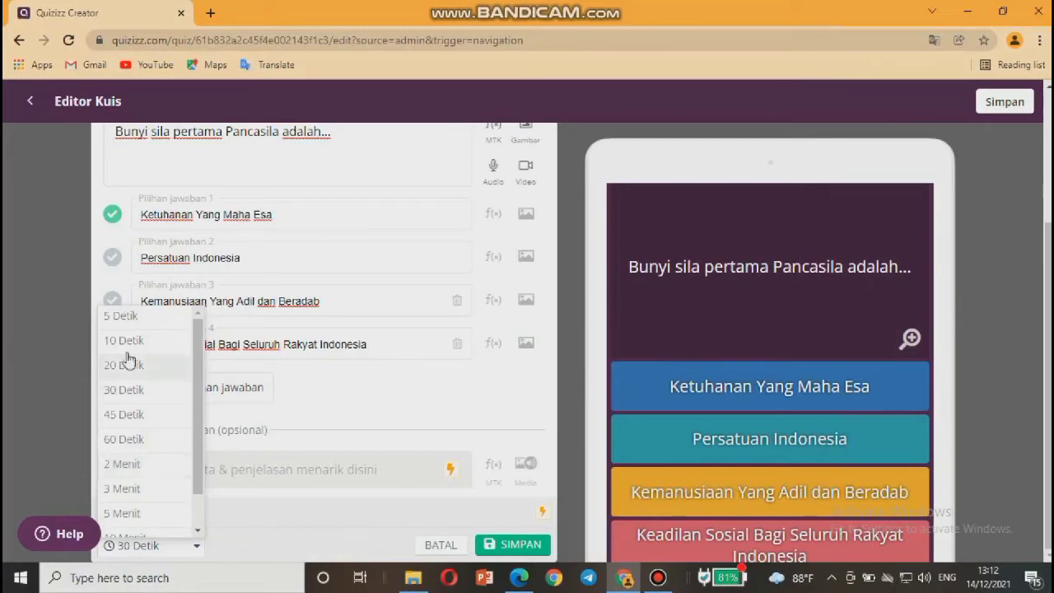
{"action": "left_click", "coordinate": [118, 436]}
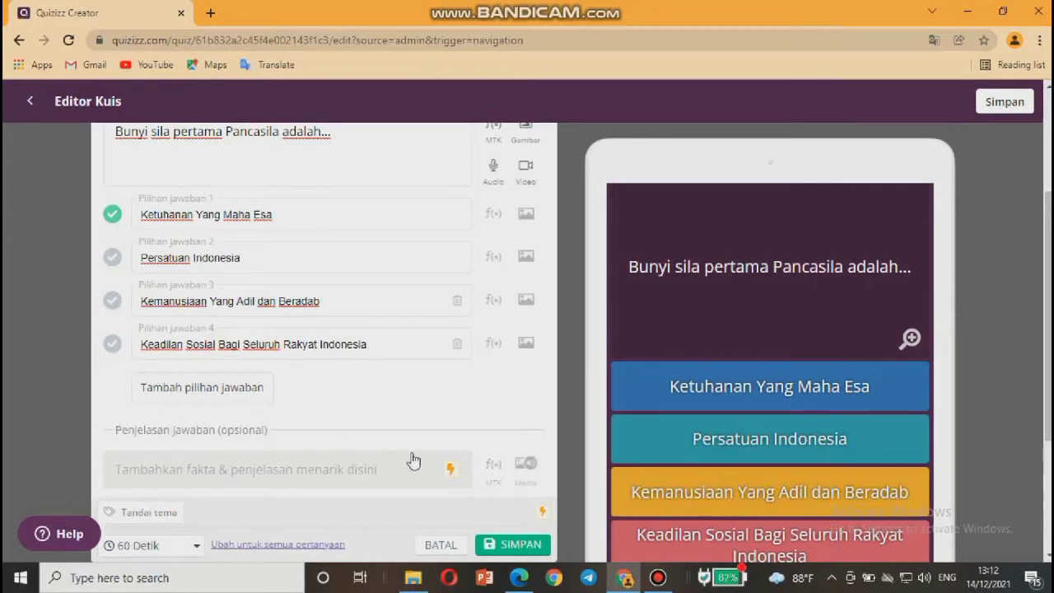
{"action": "left_click", "coordinate": [194, 544]}
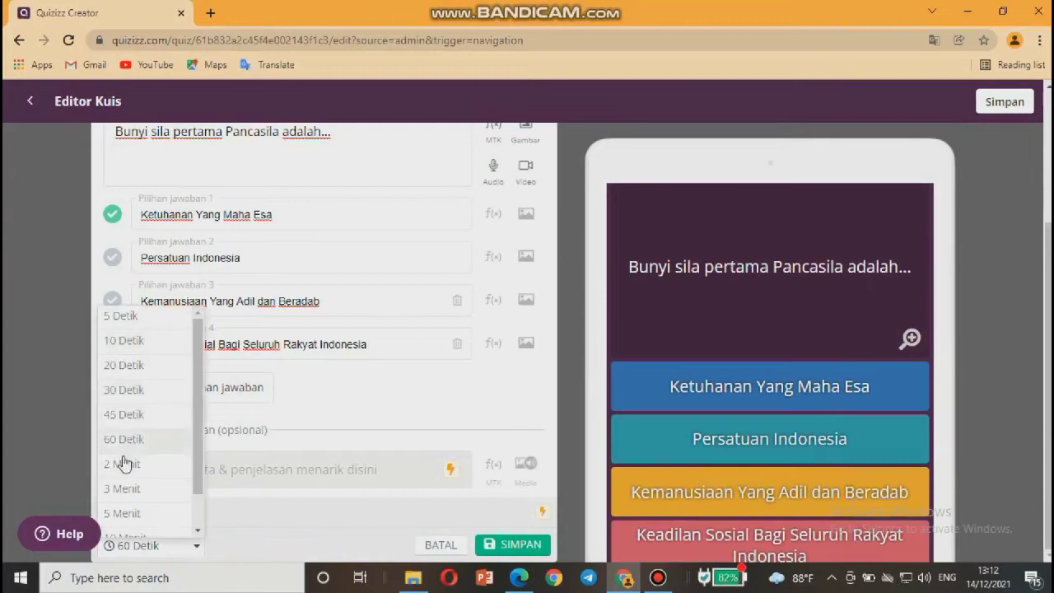
{"action": "left_click", "coordinate": [121, 467]}
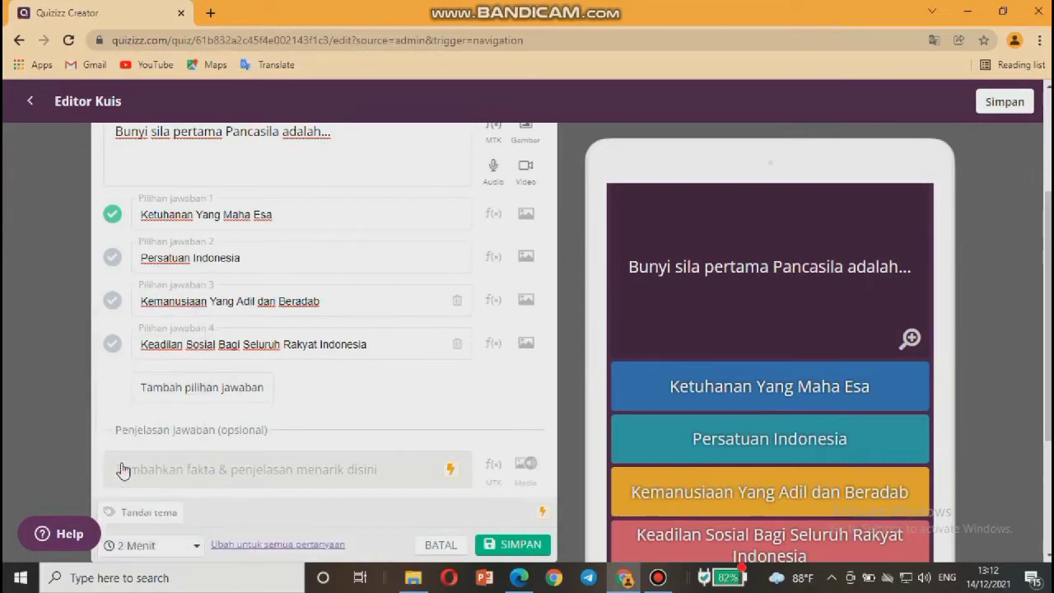
{"action": "scroll", "coordinate": [394, 324], "scroll_direction": "up", "scroll_amount": 1}
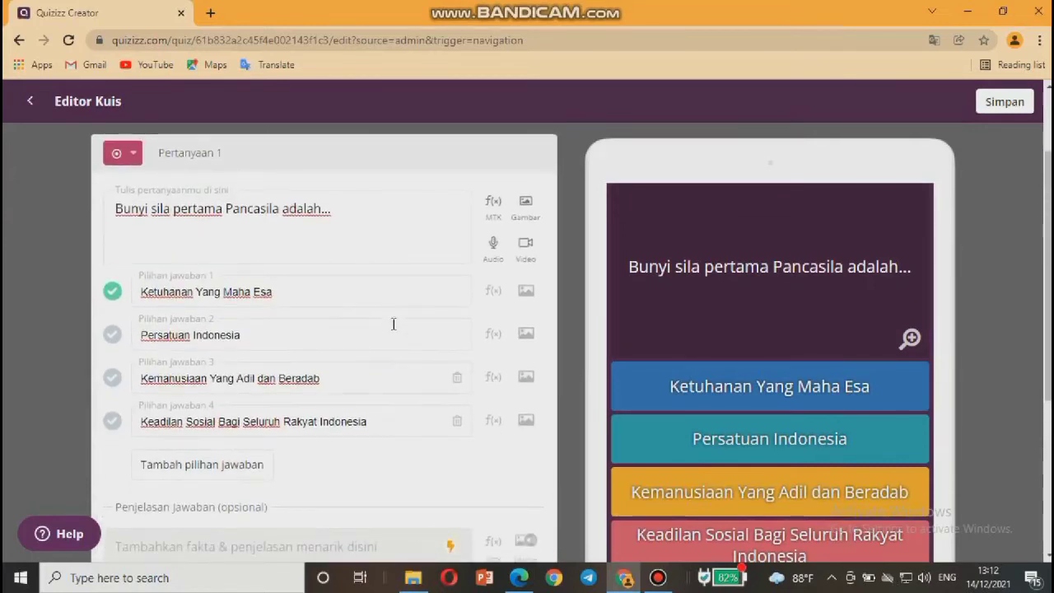
{"action": "scroll", "coordinate": [394, 323], "scroll_direction": "down", "scroll_amount": 2}
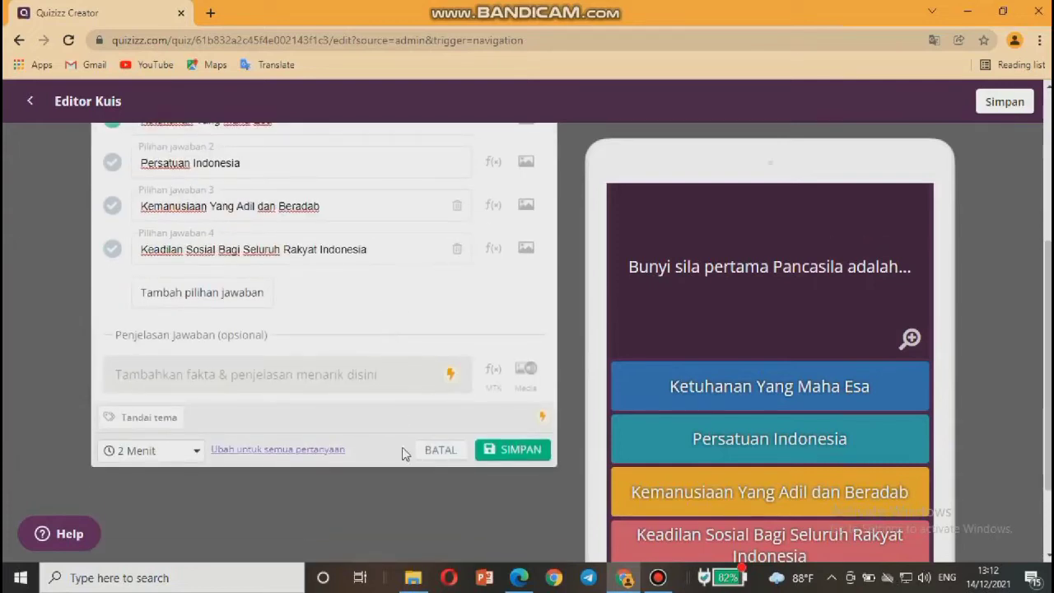
Save question 1 with SIMPAN and add a new Pilihan ganda question.
{"action": "left_click", "coordinate": [497, 452]}
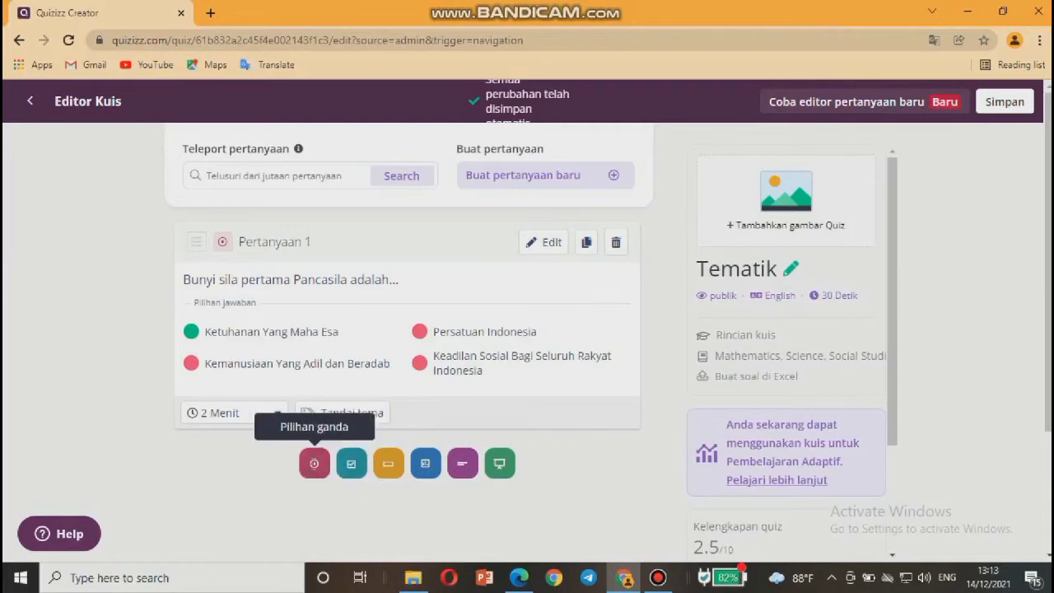
{"action": "left_click", "coordinate": [313, 463]}
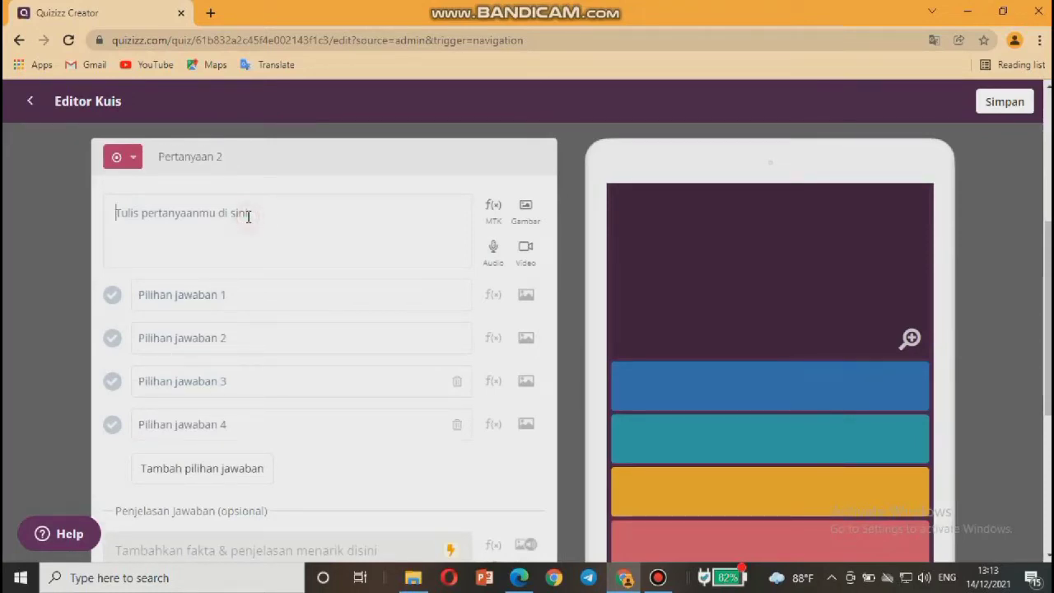
Enter 'Lambang sila Pancasila ke 2 ditunjukkan pada gambar...' as question 2's text.
{"action": "left_click", "coordinate": [248, 216]}
{"action": "type", "text": "La"}
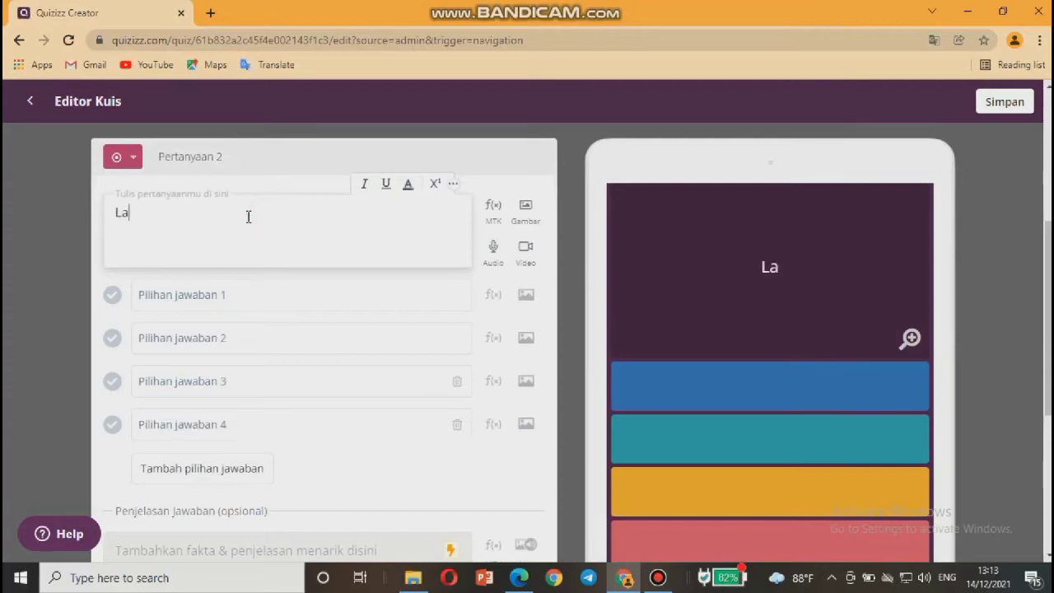
{"action": "type", "text": "mbang sila Pa"}
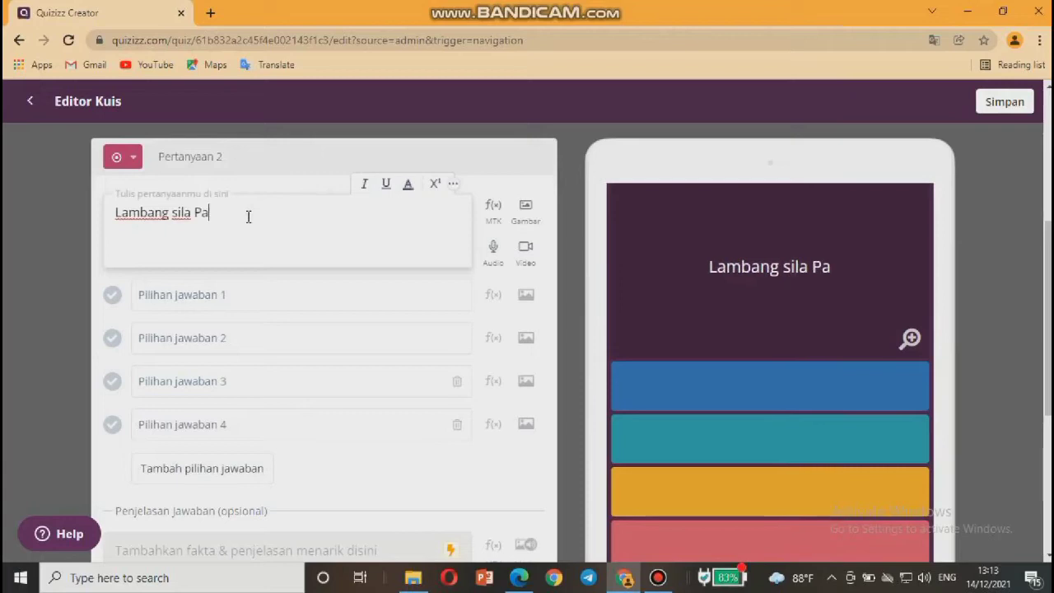
{"action": "type", "text": "ncasila"}
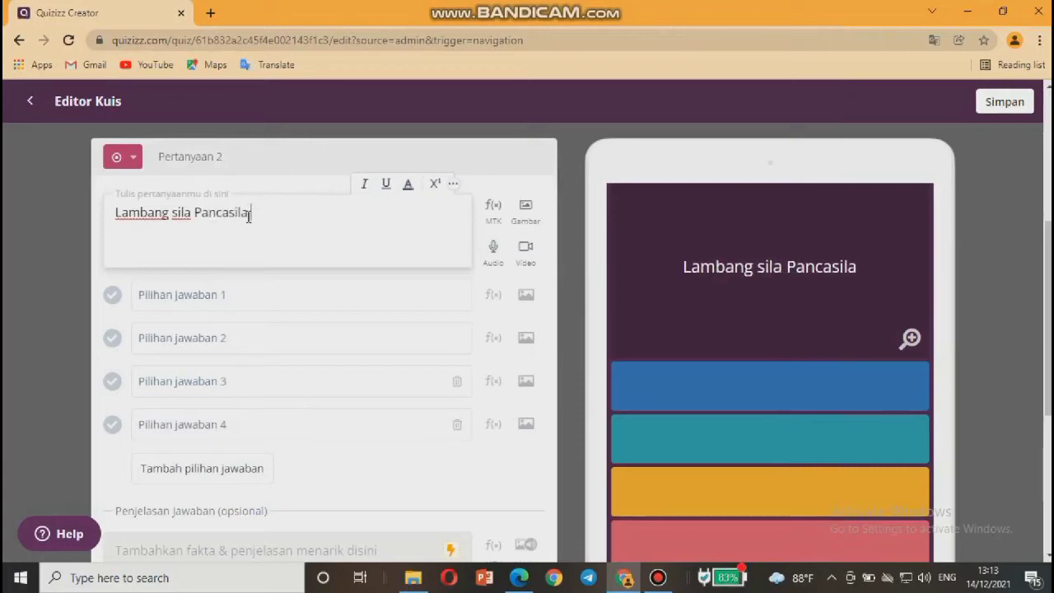
{"action": "type", "text": " ke 2 ditunjukkan "}
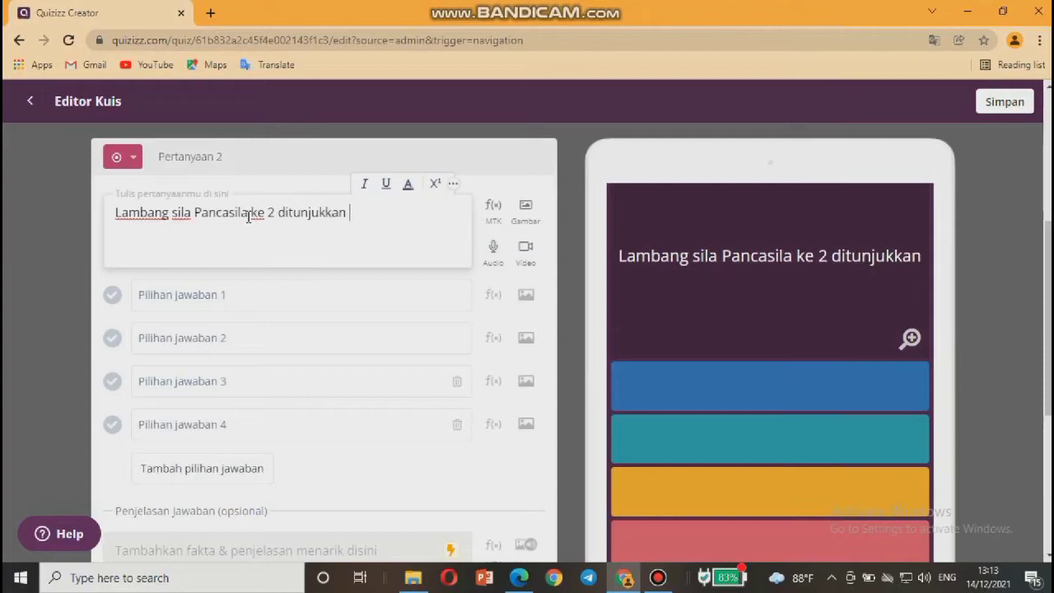
{"action": "type", "text": "pada "}
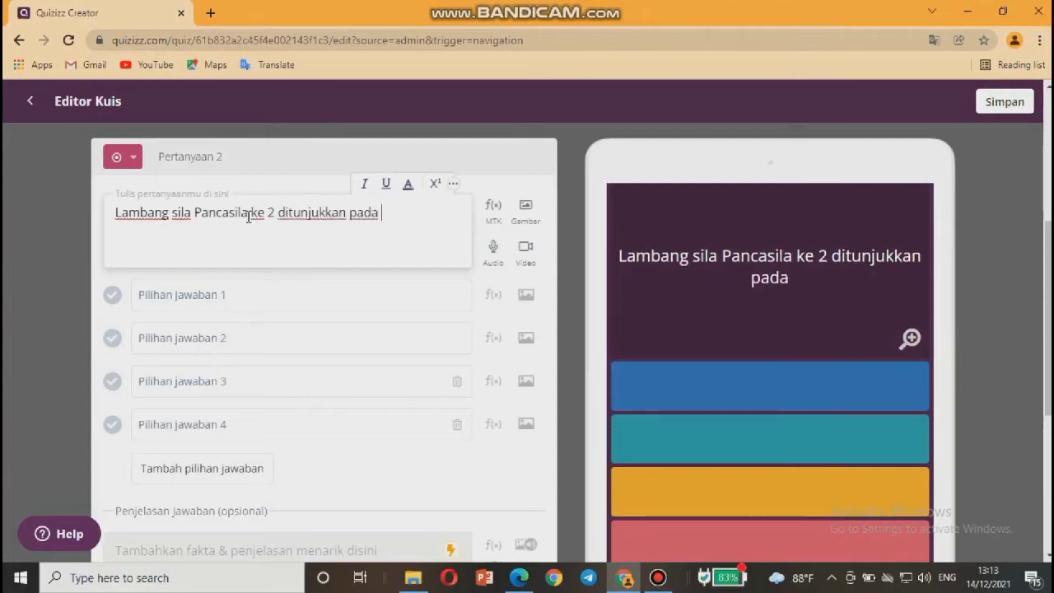
{"action": "type", "text": "gambar..."}
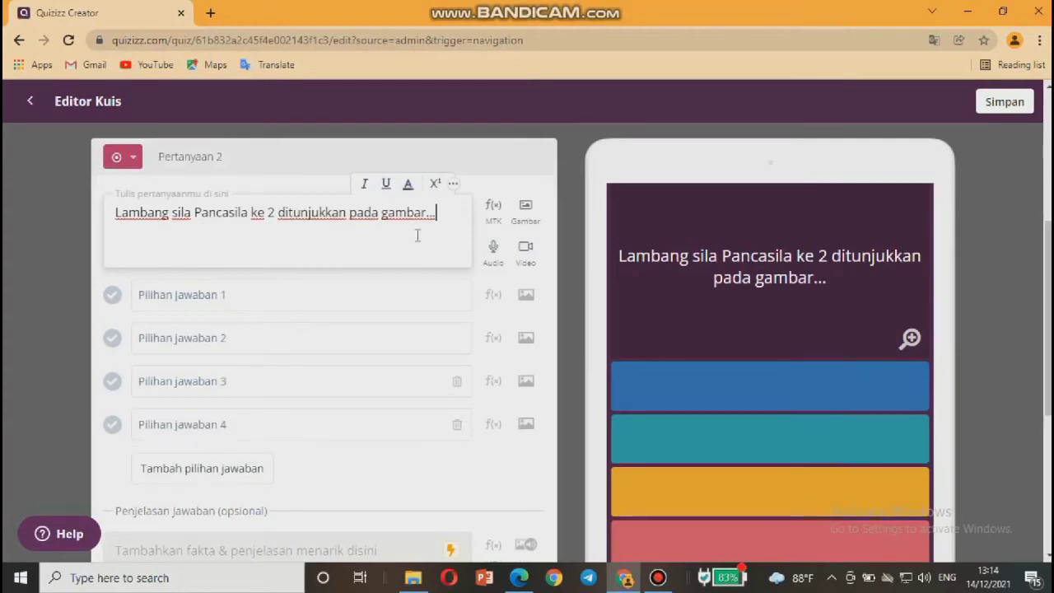
{"action": "left_click", "coordinate": [186, 300]}
{"action": "left_click", "coordinate": [294, 294]}
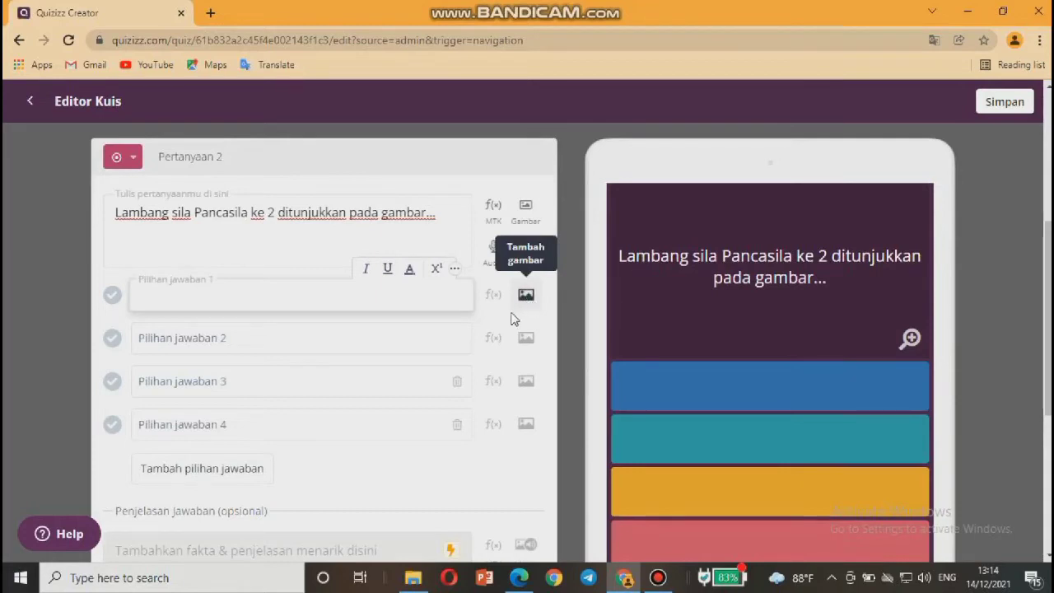
Upload '1 bintang' from USB Drive (G:) > pelatihan as answer 1's image.
{"action": "left_click", "coordinate": [526, 301]}
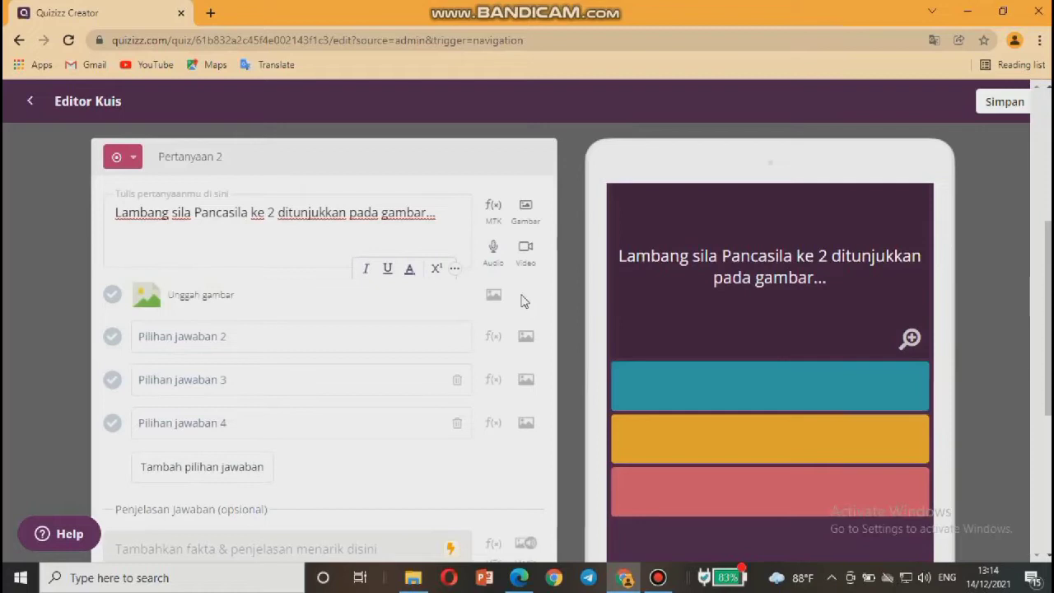
{"action": "left_click", "coordinate": [493, 295]}
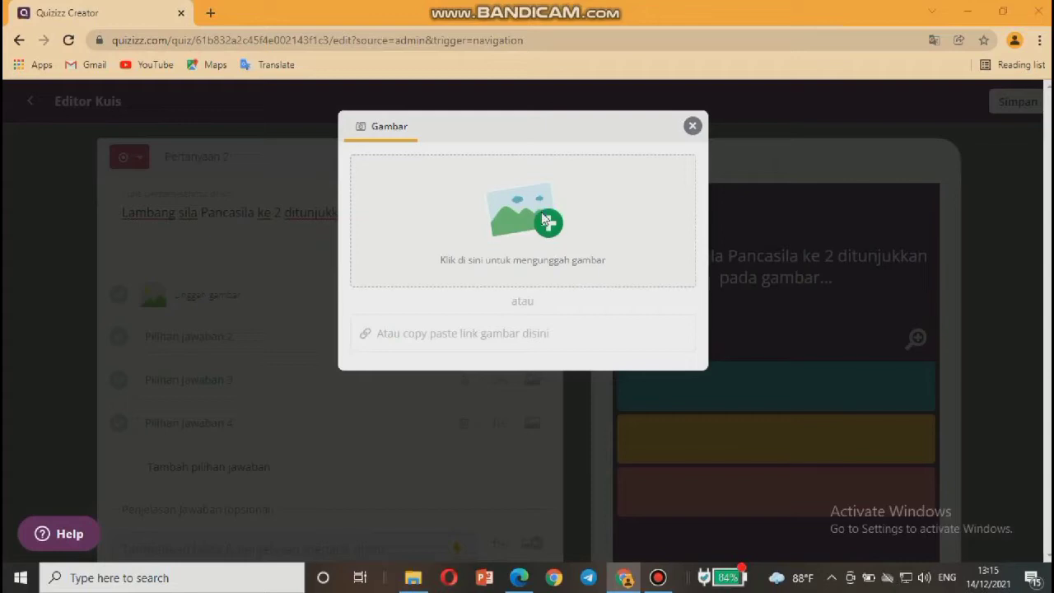
{"action": "left_click", "coordinate": [545, 220]}
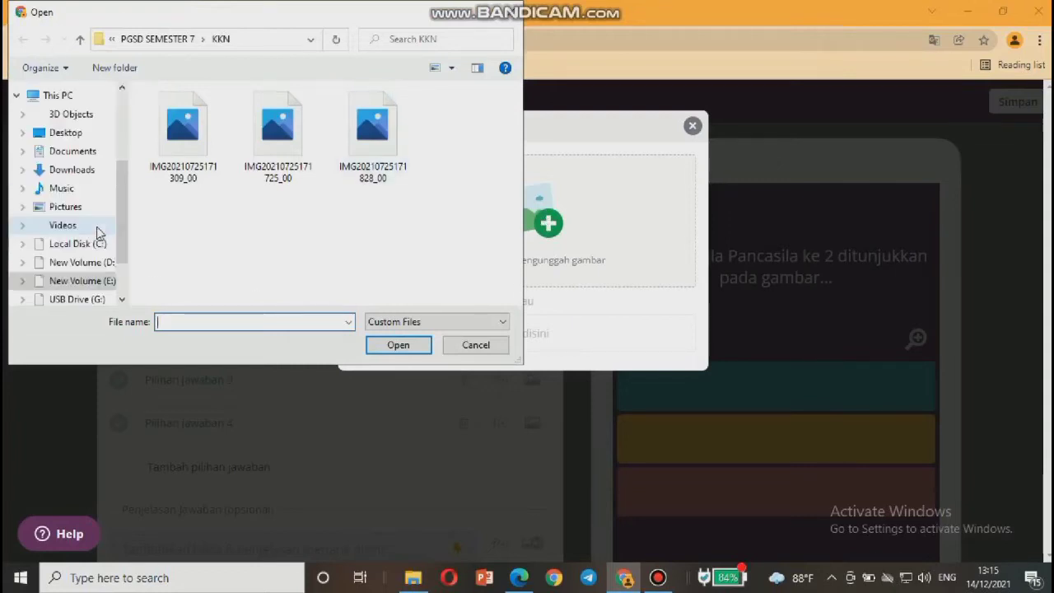
{"action": "left_click", "coordinate": [76, 298]}
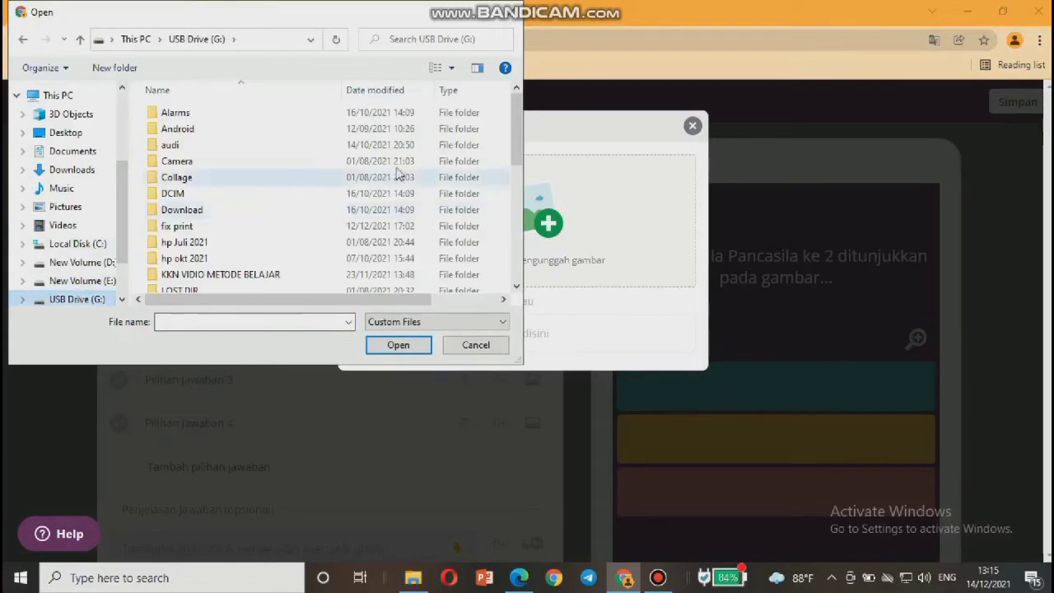
{"action": "left_click_drag", "start_coordinate": [516, 143], "coordinate": [514, 178]}
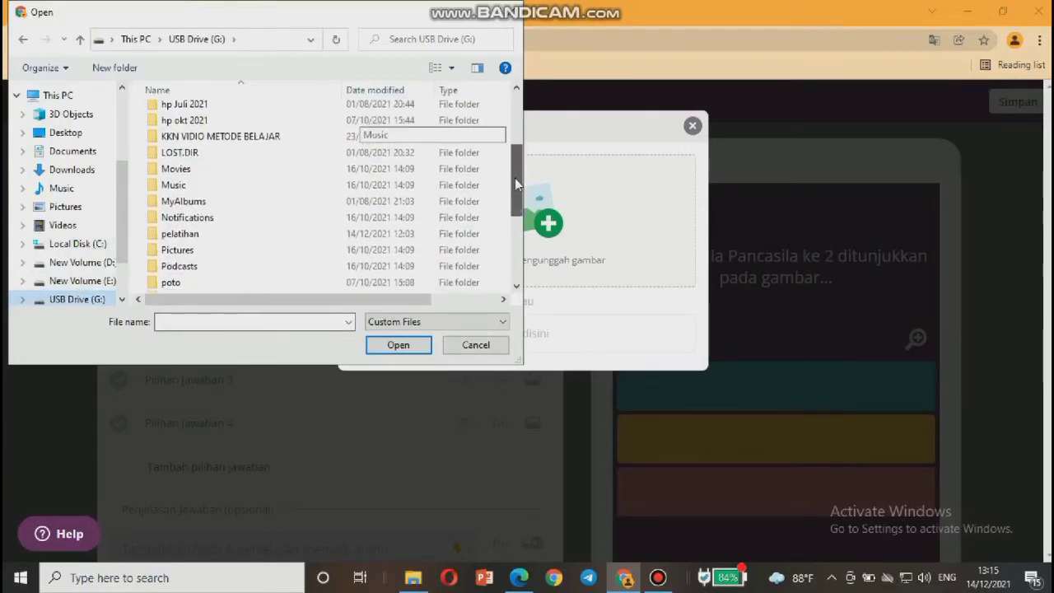
{"action": "double_click", "coordinate": [334, 231]}
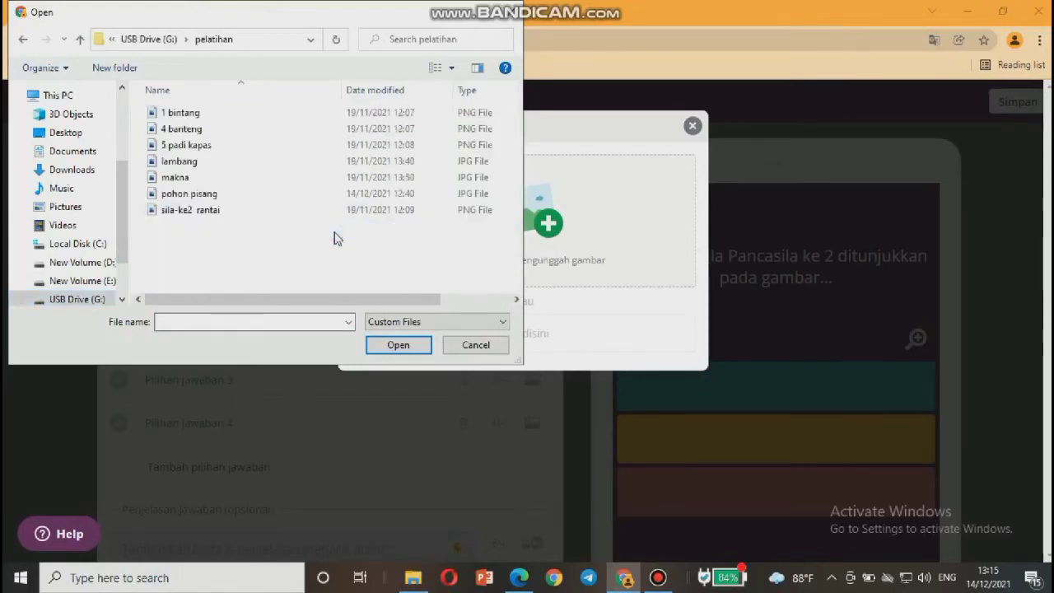
{"action": "left_click", "coordinate": [277, 115]}
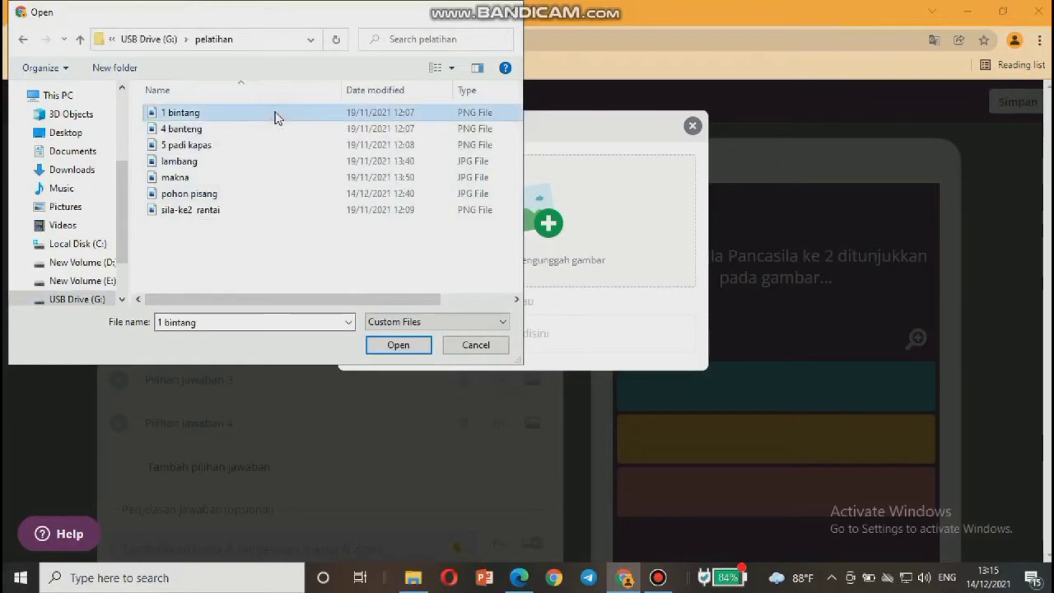
{"action": "left_click", "coordinate": [399, 346]}
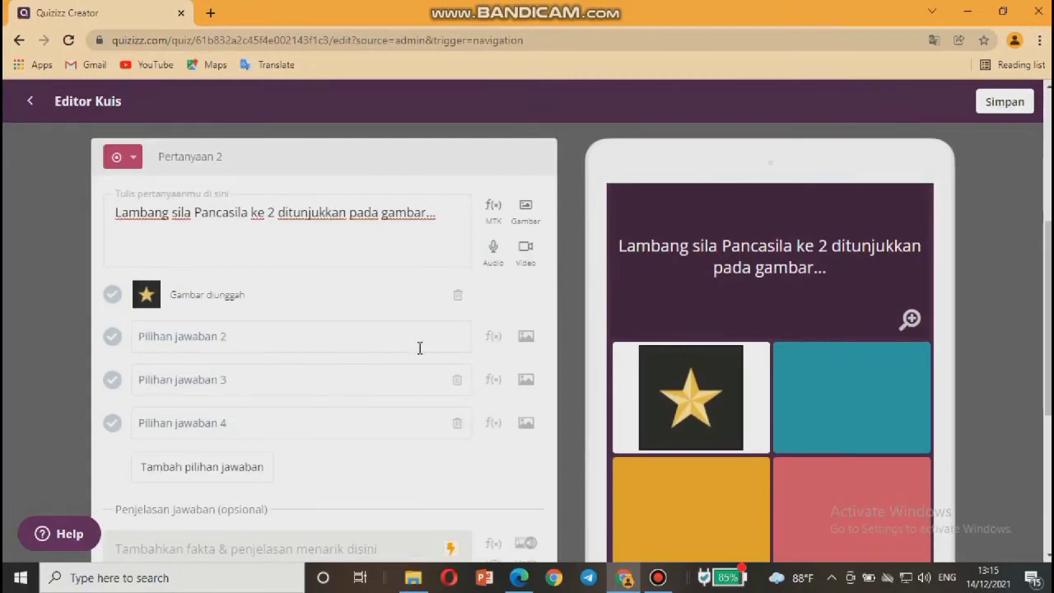
Make answer 2 the '4 banteng' bull image and switch answer 3 to an image answer.
{"action": "left_click", "coordinate": [341, 333]}
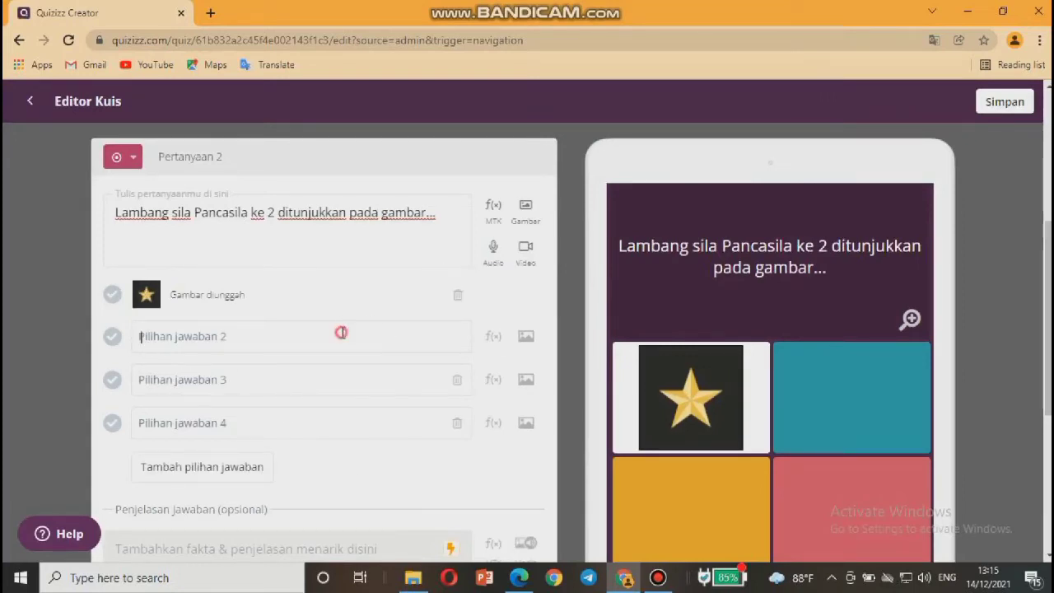
{"action": "left_click", "coordinate": [526, 338]}
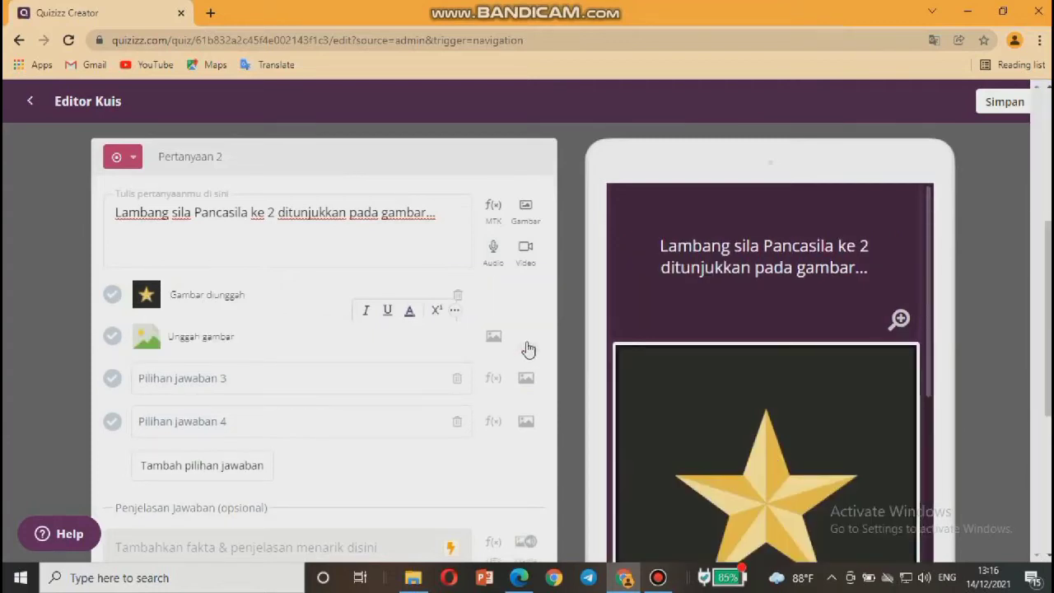
{"action": "left_click", "coordinate": [398, 345]}
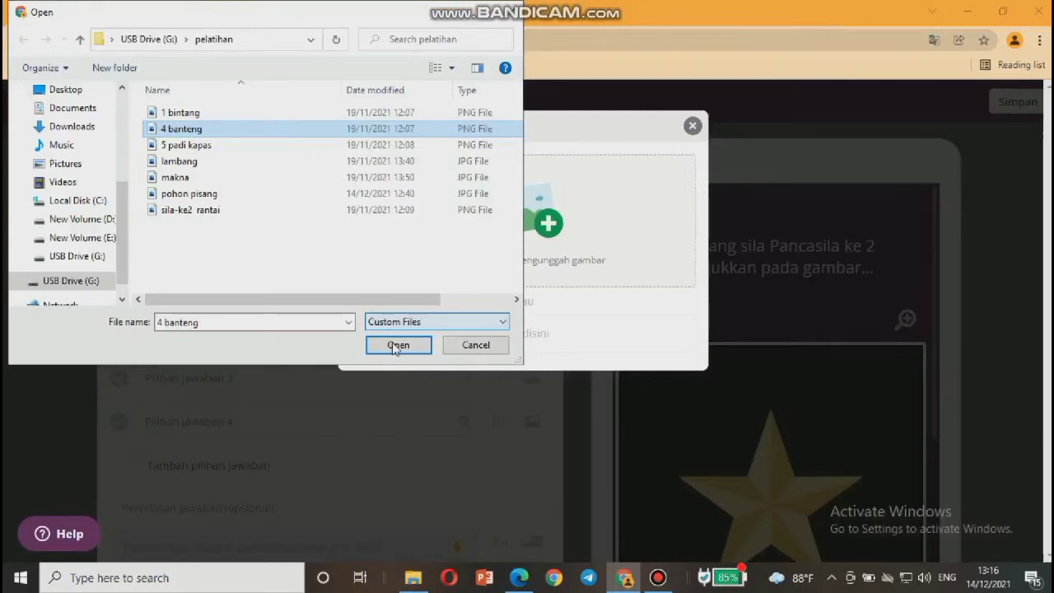
{"action": "left_click", "coordinate": [396, 347]}
{"action": "scroll", "coordinate": [295, 359], "scroll_direction": "down", "scroll_amount": 1}
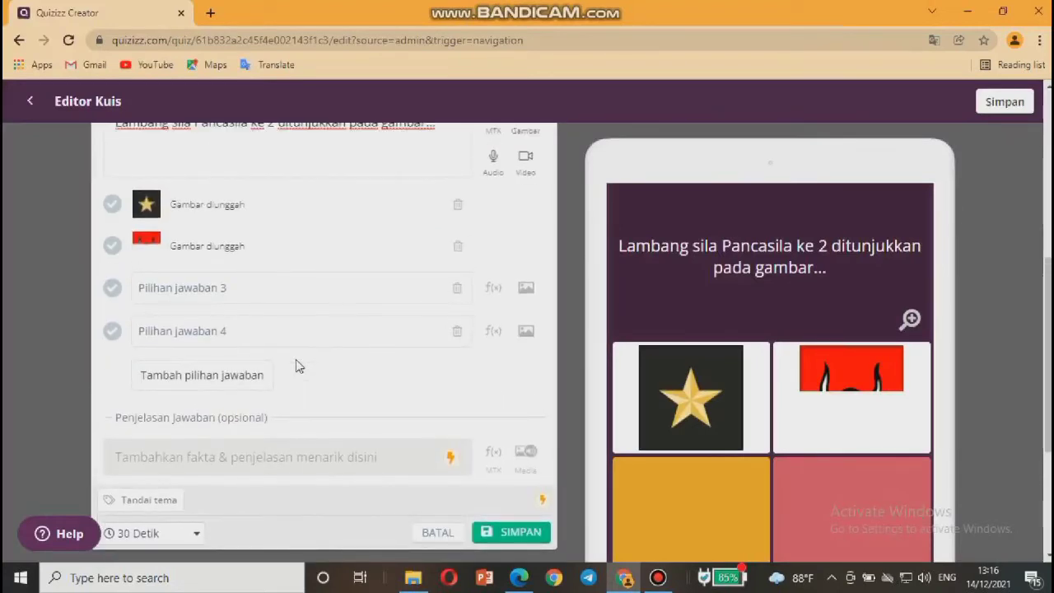
{"action": "scroll", "coordinate": [296, 359], "scroll_direction": "up", "scroll_amount": 1}
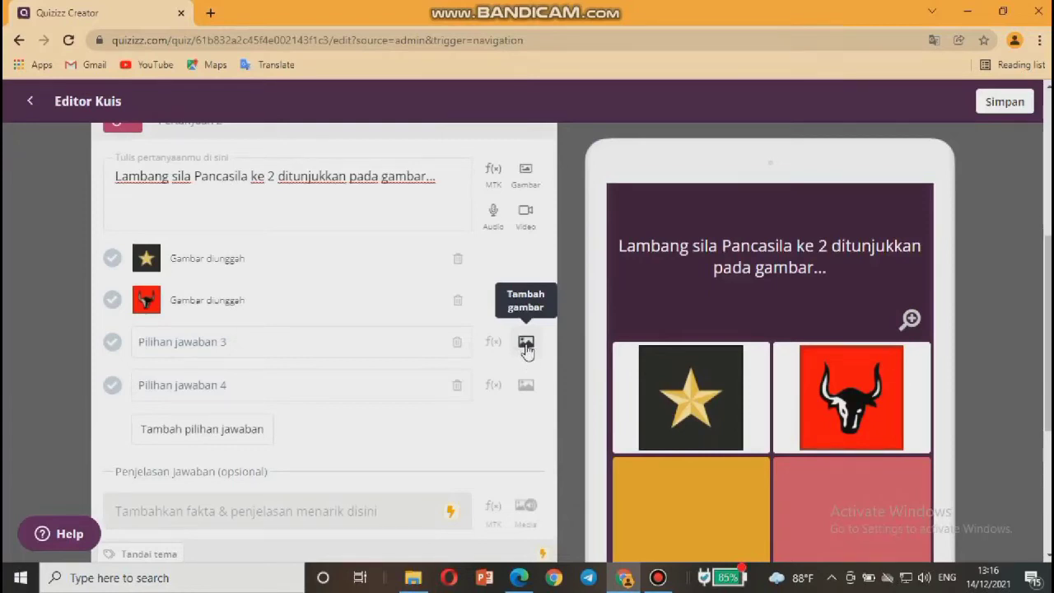
{"action": "left_click", "coordinate": [526, 344]}
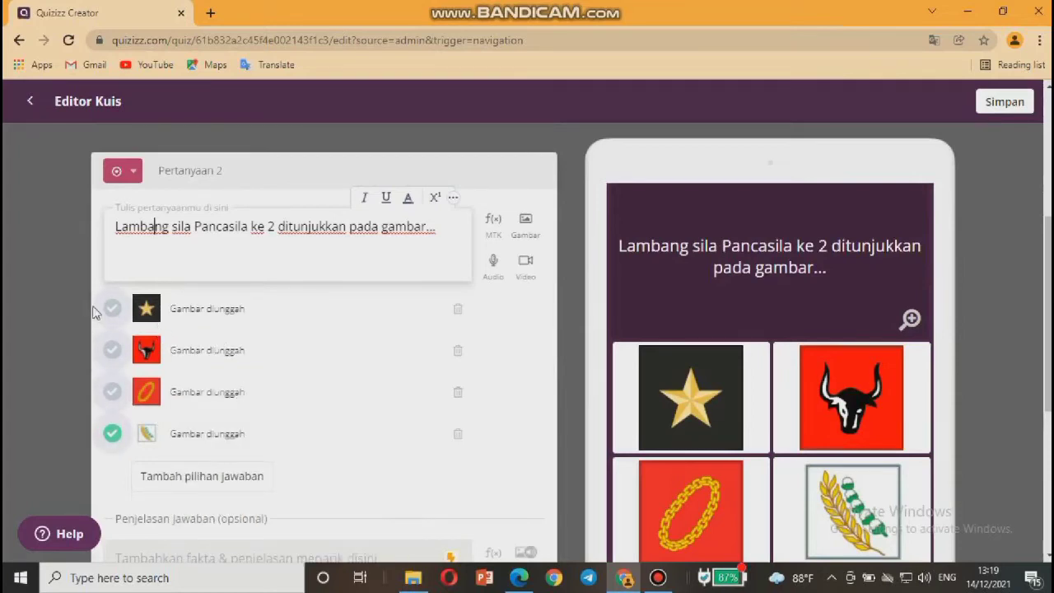
Mark the chain image correct, keep the 2 Menit time limit, and save question 2.
{"action": "left_click", "coordinate": [113, 394]}
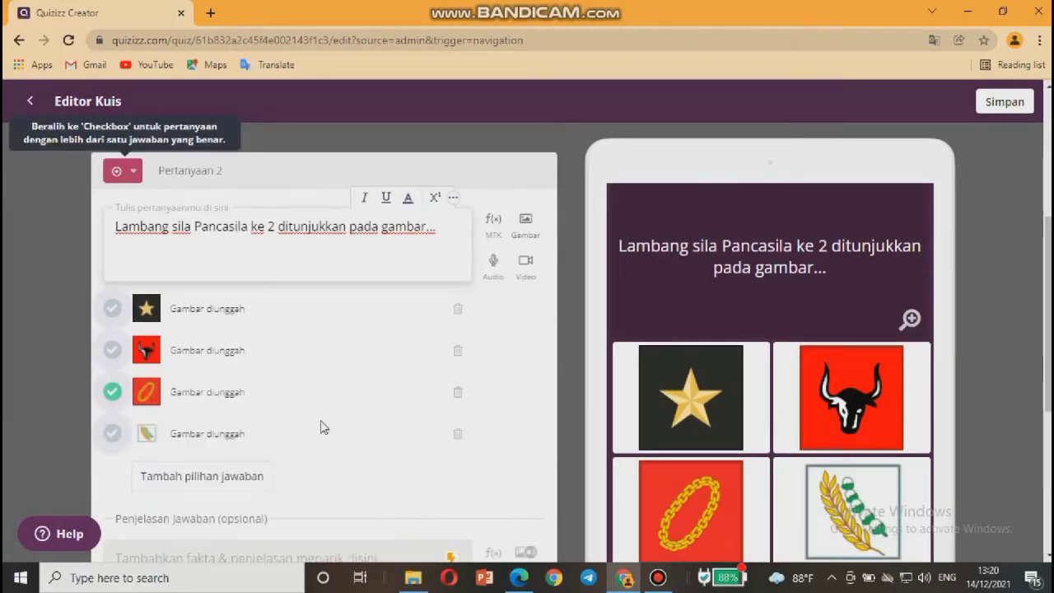
{"action": "scroll", "coordinate": [322, 426], "scroll_direction": "down", "scroll_amount": 4}
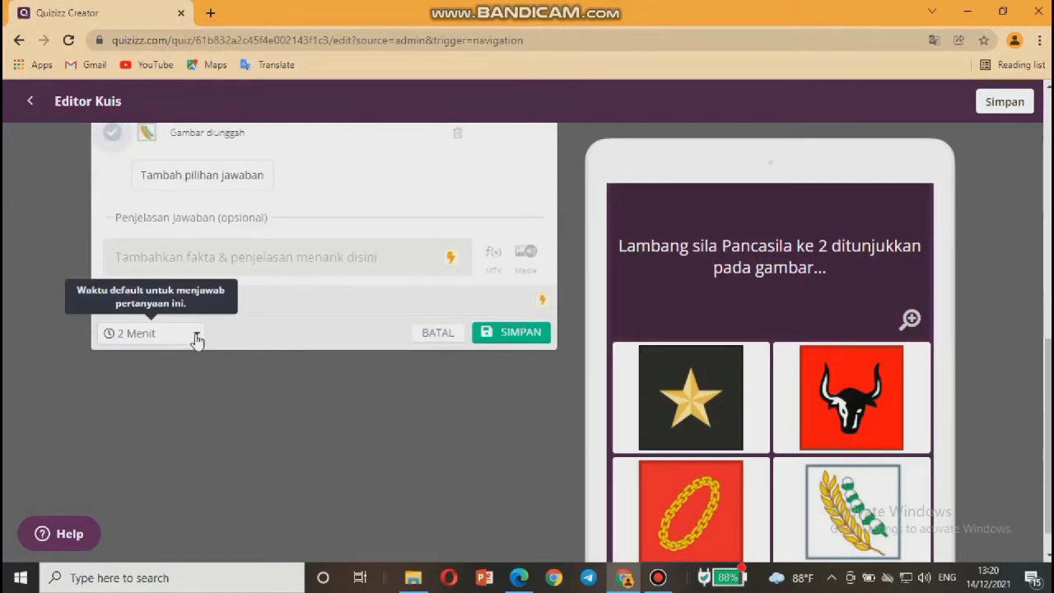
{"action": "left_click", "coordinate": [197, 337]}
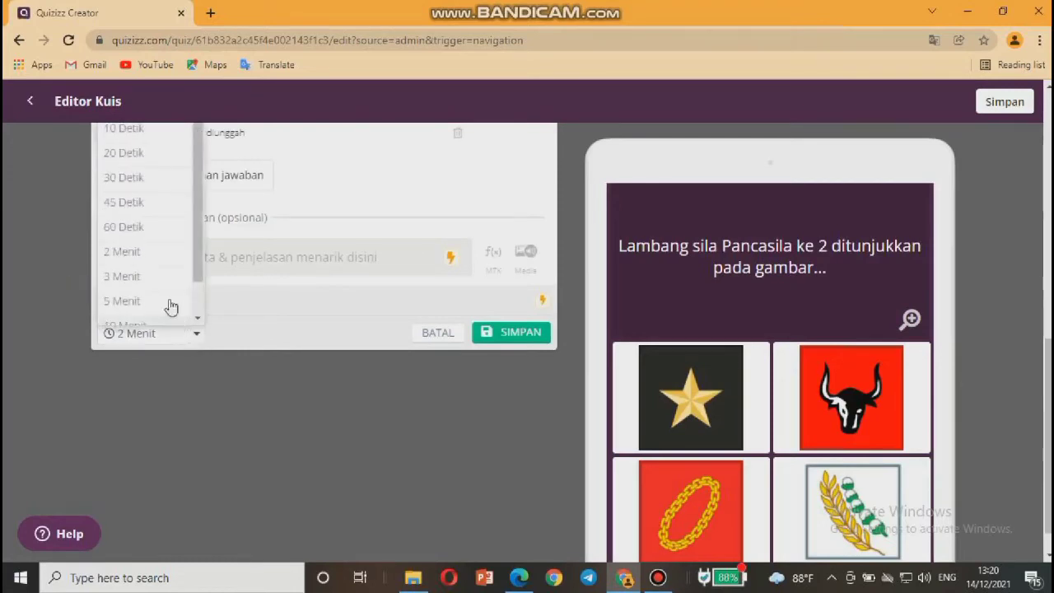
{"action": "left_click", "coordinate": [124, 253]}
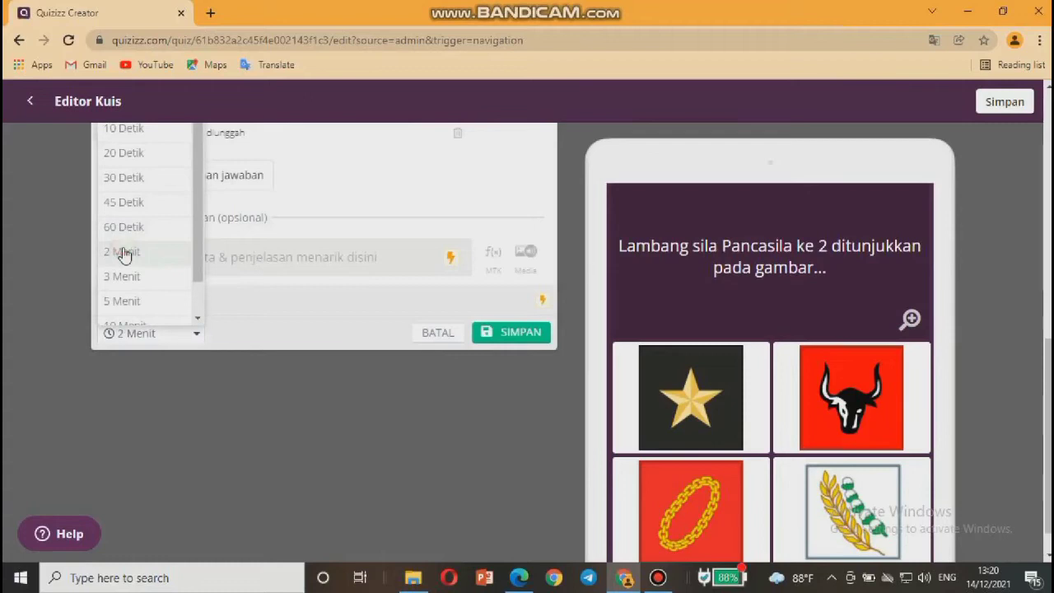
{"action": "scroll", "coordinate": [265, 273], "scroll_direction": "up", "scroll_amount": 2}
{"action": "scroll", "coordinate": [266, 273], "scroll_direction": "up", "scroll_amount": 1}
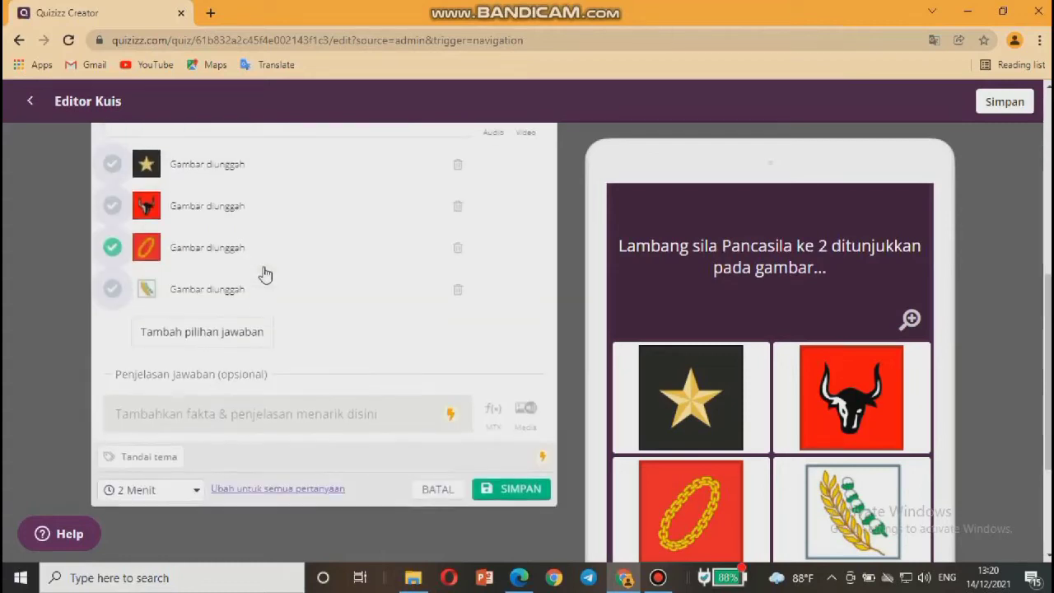
{"action": "scroll", "coordinate": [265, 273], "scroll_direction": "up", "scroll_amount": 1}
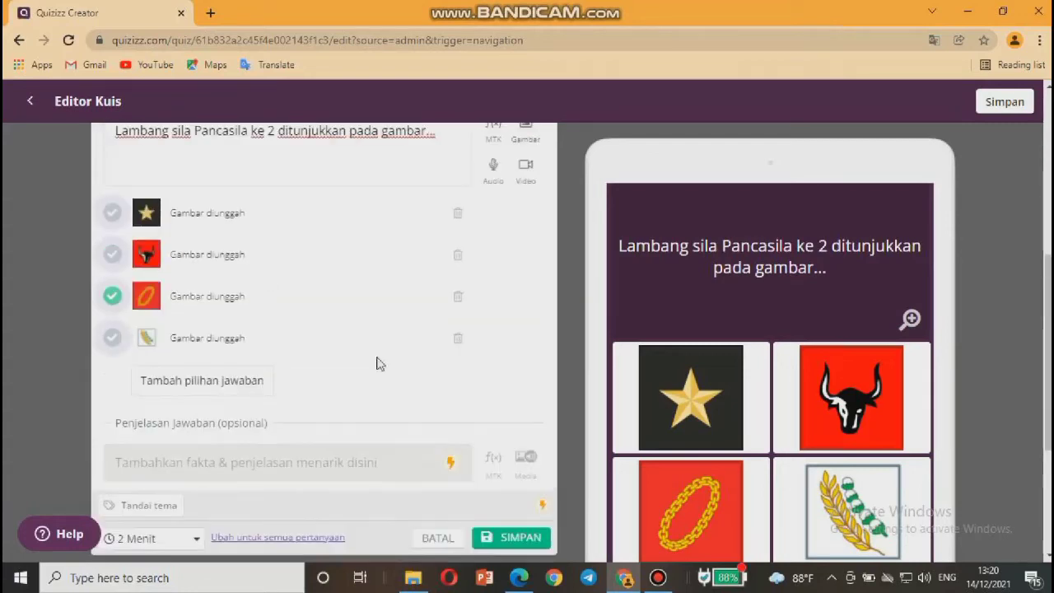
{"action": "left_click", "coordinate": [504, 538]}
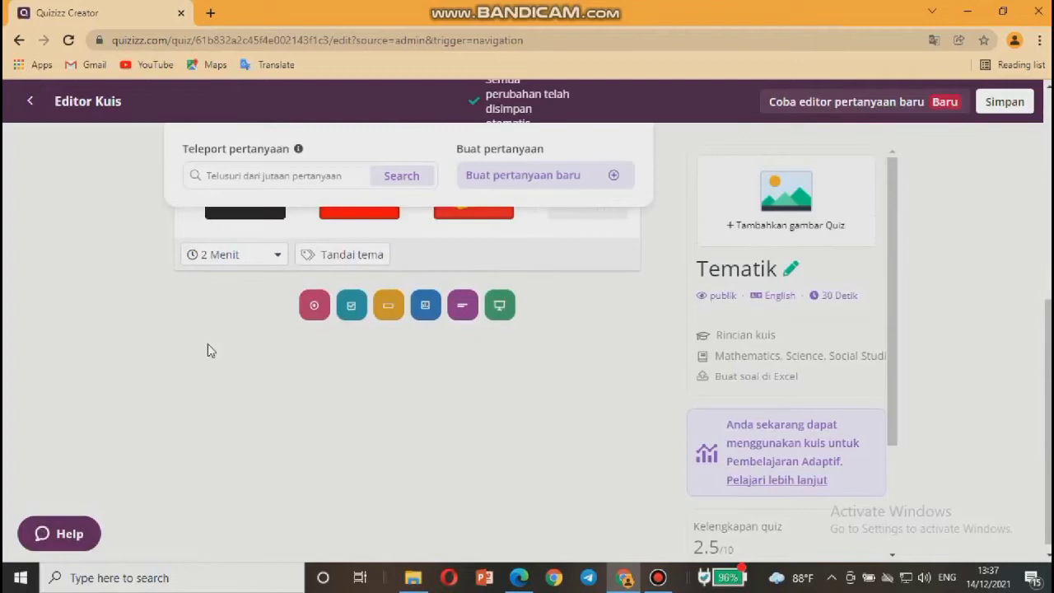
Add a new Pilihan ganda question below question 2.
{"action": "scroll", "coordinate": [208, 350], "scroll_direction": "up", "scroll_amount": 1}
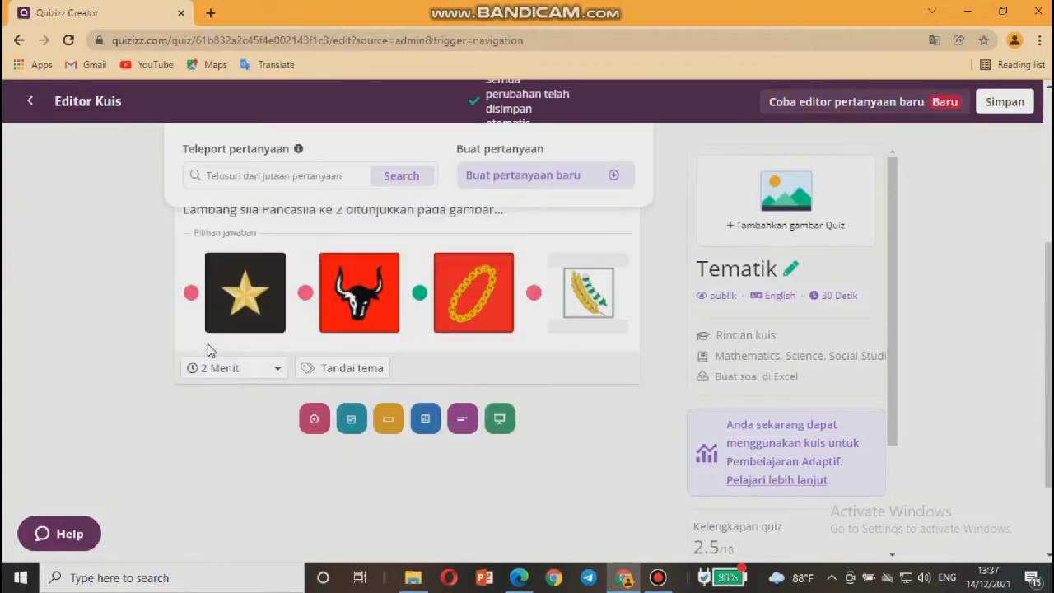
{"action": "scroll", "coordinate": [208, 350], "scroll_direction": "up", "scroll_amount": 1}
{"action": "scroll", "coordinate": [209, 350], "scroll_direction": "down", "scroll_amount": 1}
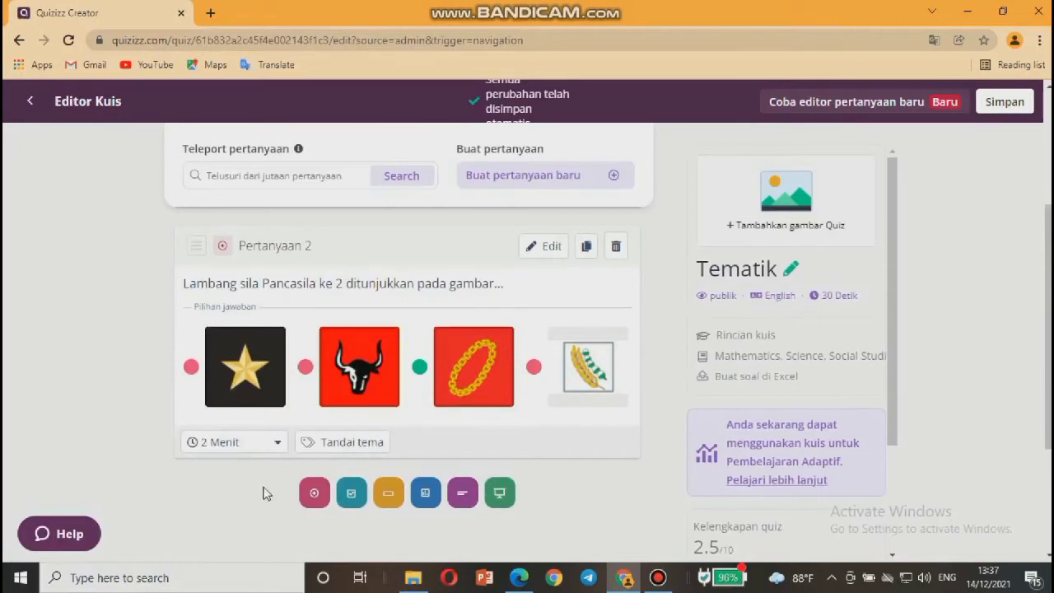
{"action": "left_click", "coordinate": [314, 493]}
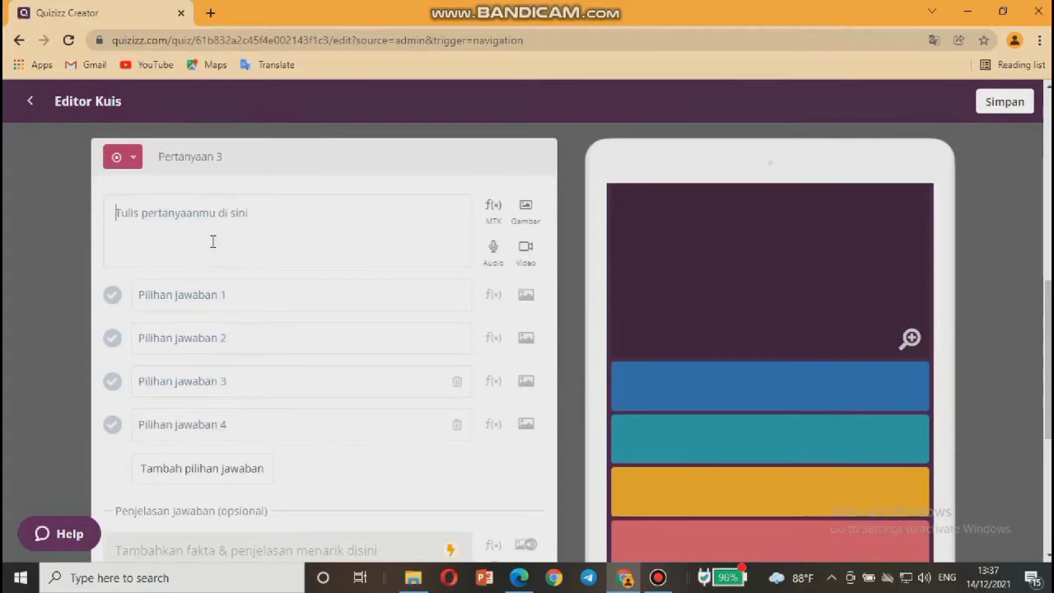
Type question 3's text ending 'berkembangbiak dengan cara...' and remove the space before '!'.
{"action": "type", "text": "Per"}
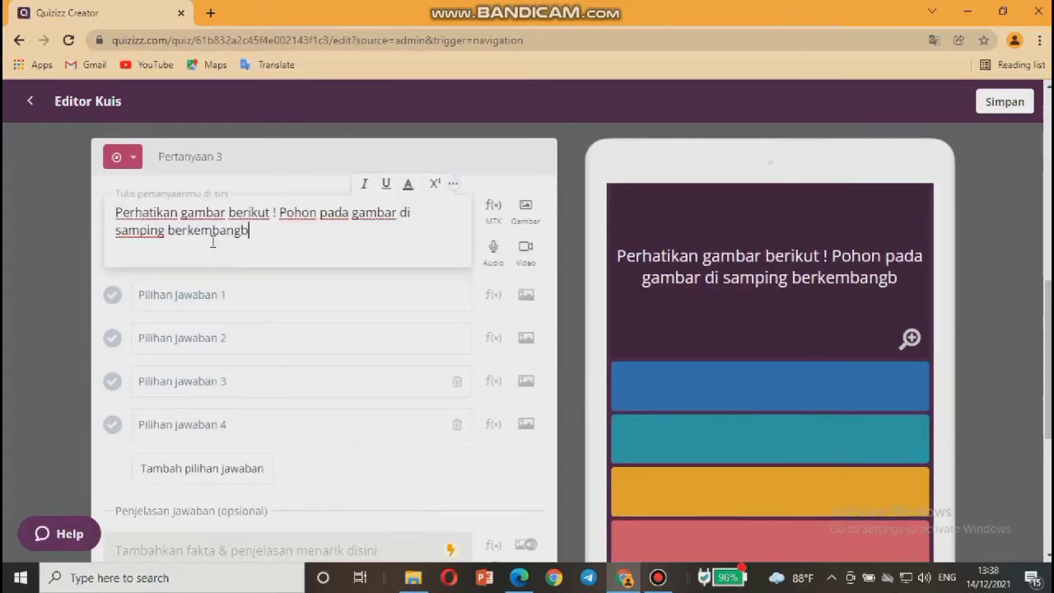
{"action": "type", "text": "iak d"}
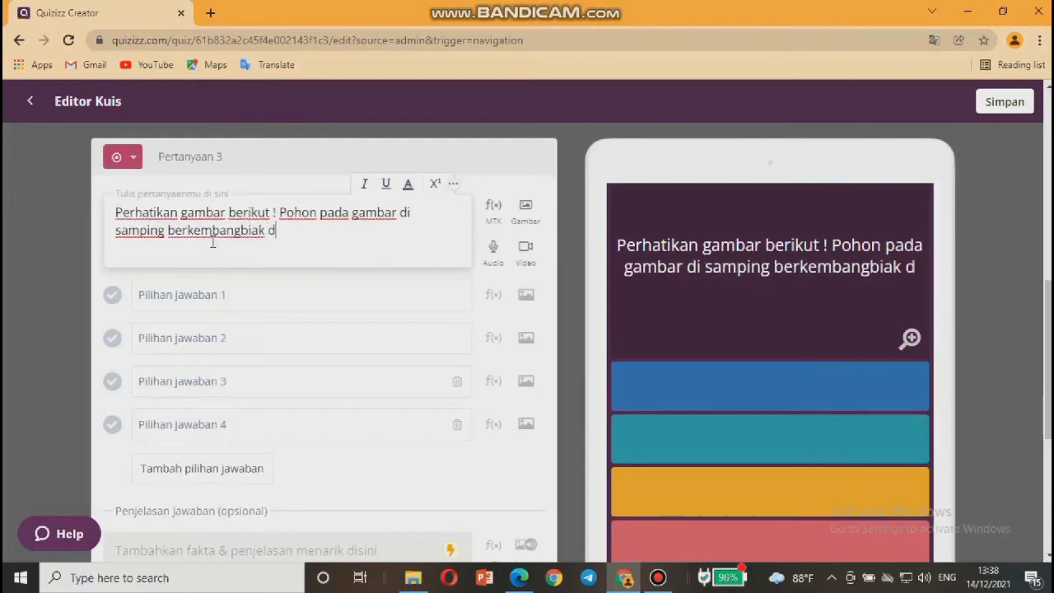
{"action": "type", "text": "engan ca"}
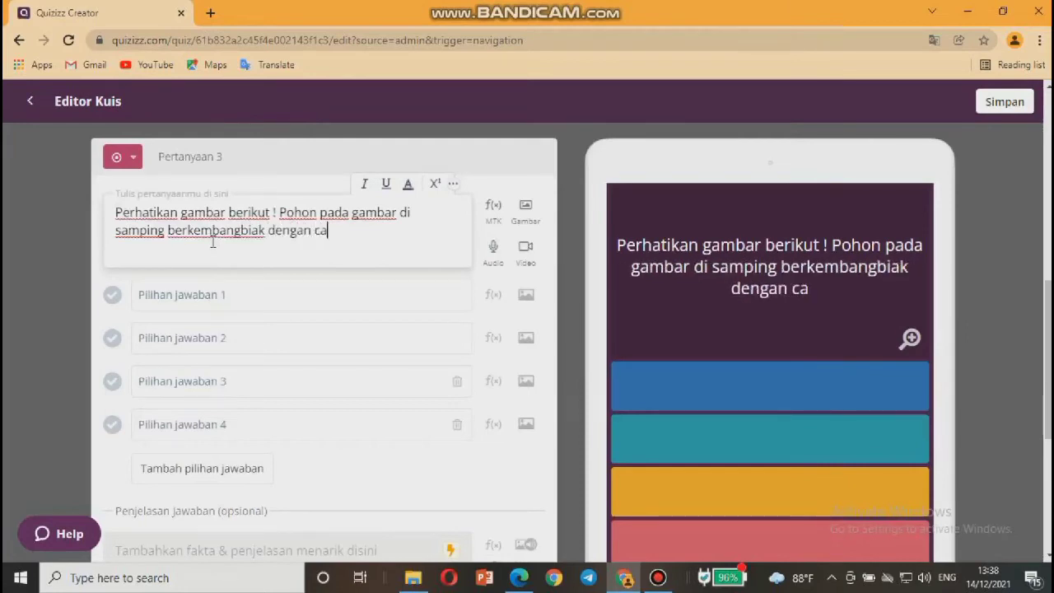
{"action": "type", "text": "ra..."}
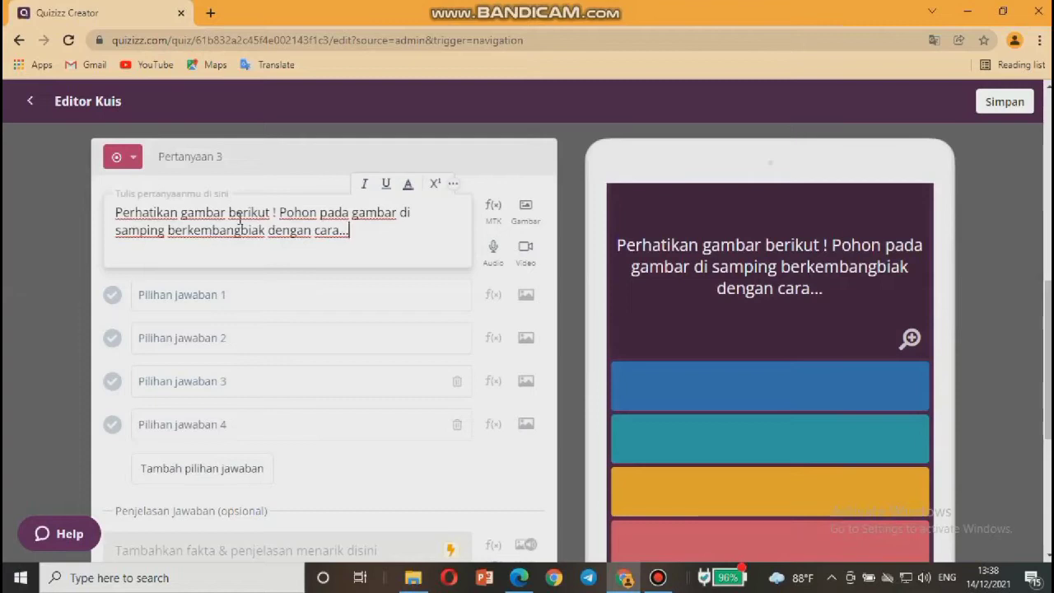
{"action": "left_click", "coordinate": [275, 212]}
{"action": "key", "text": "BackSpace"}
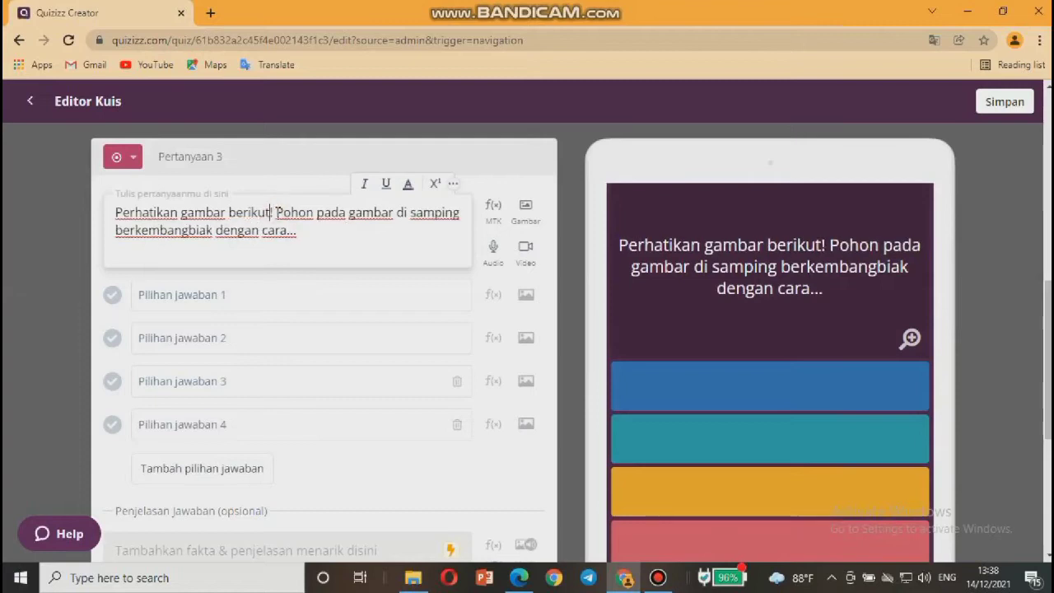
{"action": "left_click", "coordinate": [384, 230]}
{"action": "left_click", "coordinate": [527, 210]}
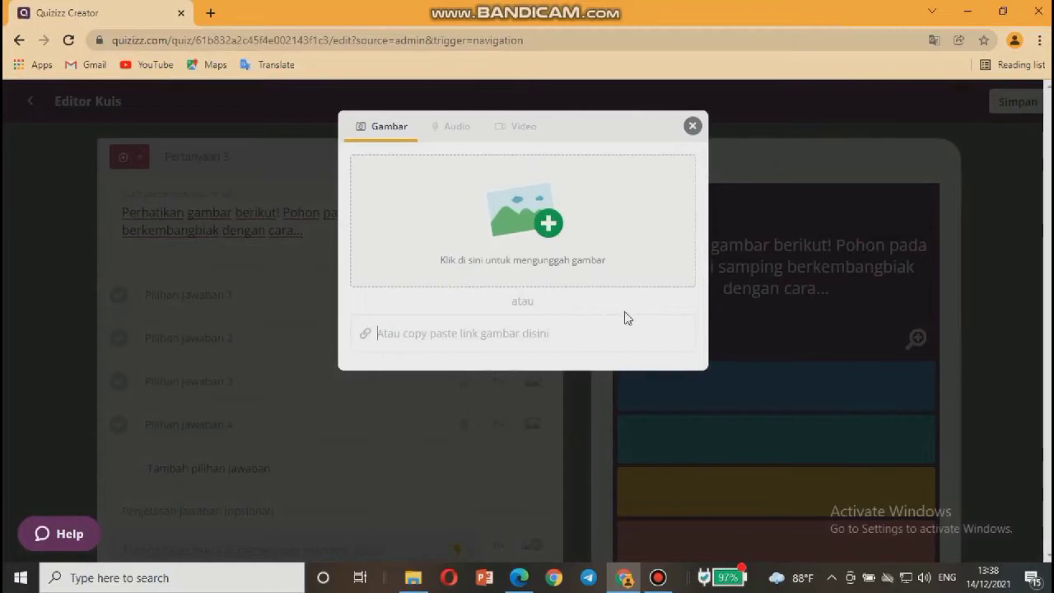
Upload the 'pohon pisang' image from the computer as question 3's picture.
{"action": "left_click", "coordinate": [512, 212]}
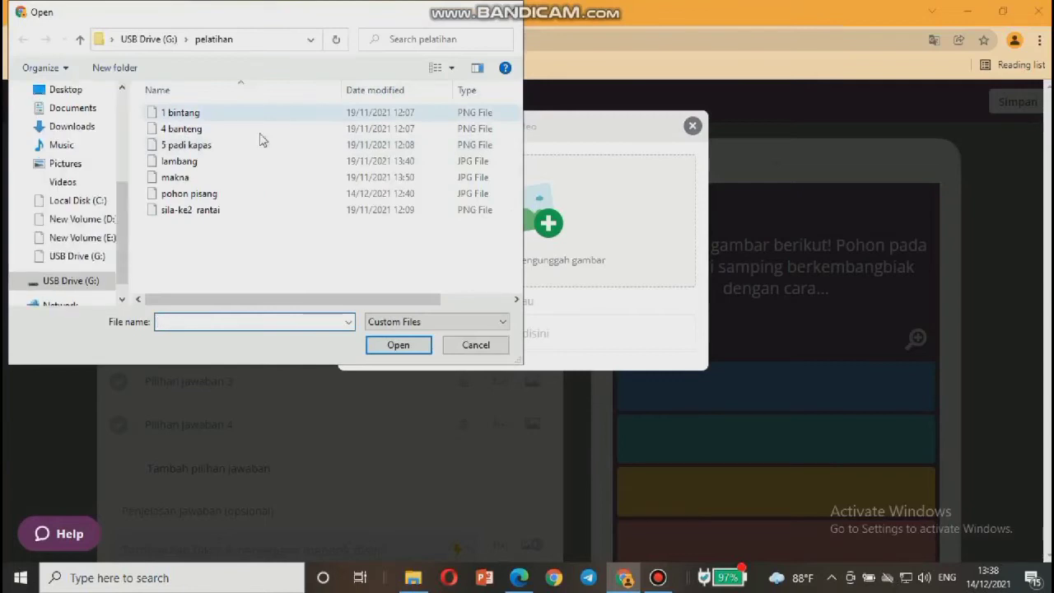
{"action": "left_click", "coordinate": [209, 194]}
{"action": "double_click", "coordinate": [210, 194]}
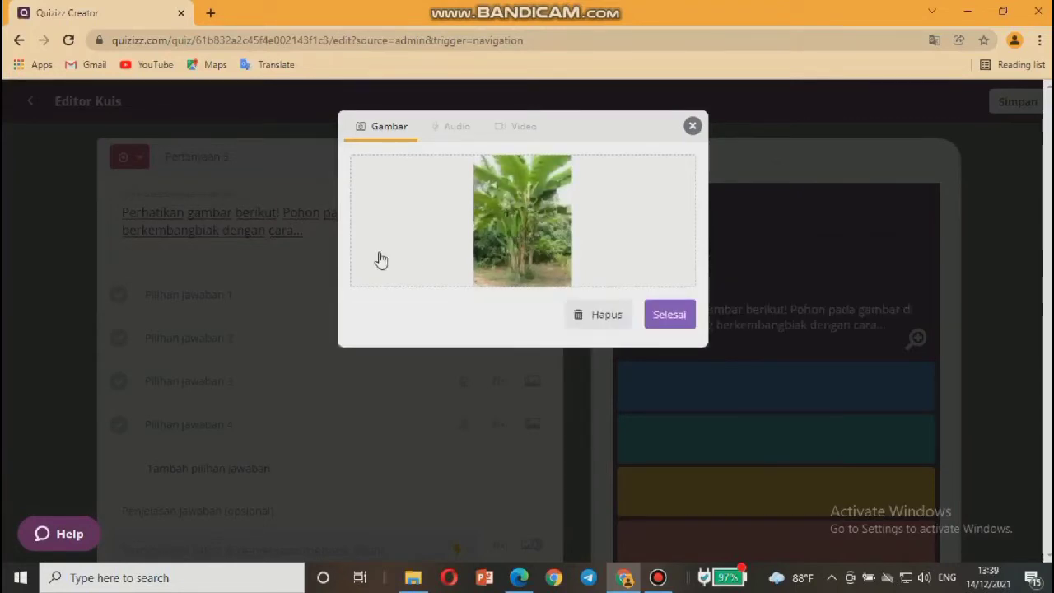
{"action": "left_click", "coordinate": [667, 315]}
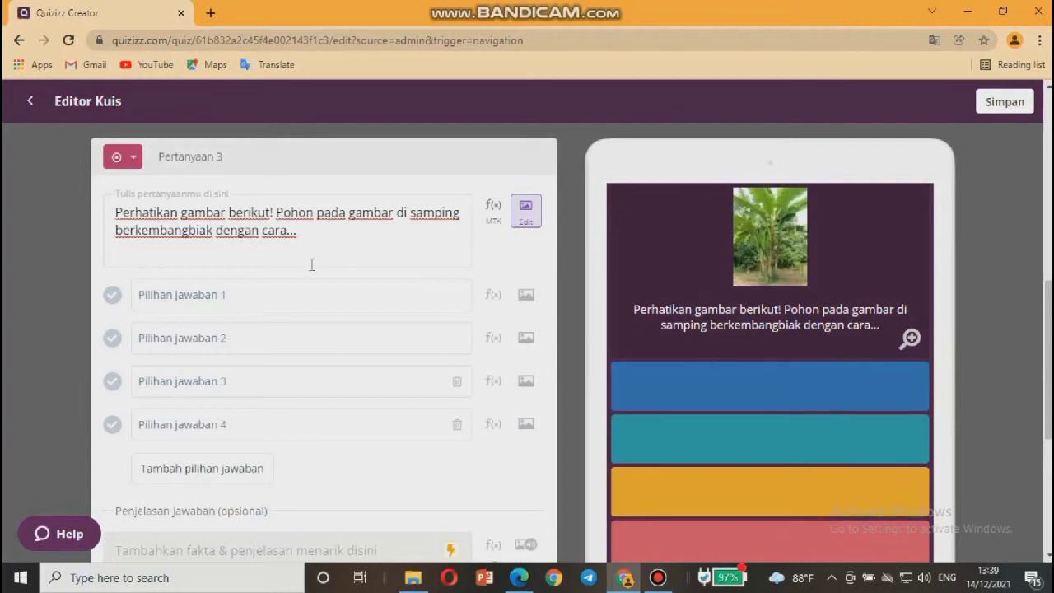
Enter answers Tunas, Akar Tinggal, Umbi Lapis and Spora, marking Tunas as correct.
{"action": "left_click", "coordinate": [260, 289]}
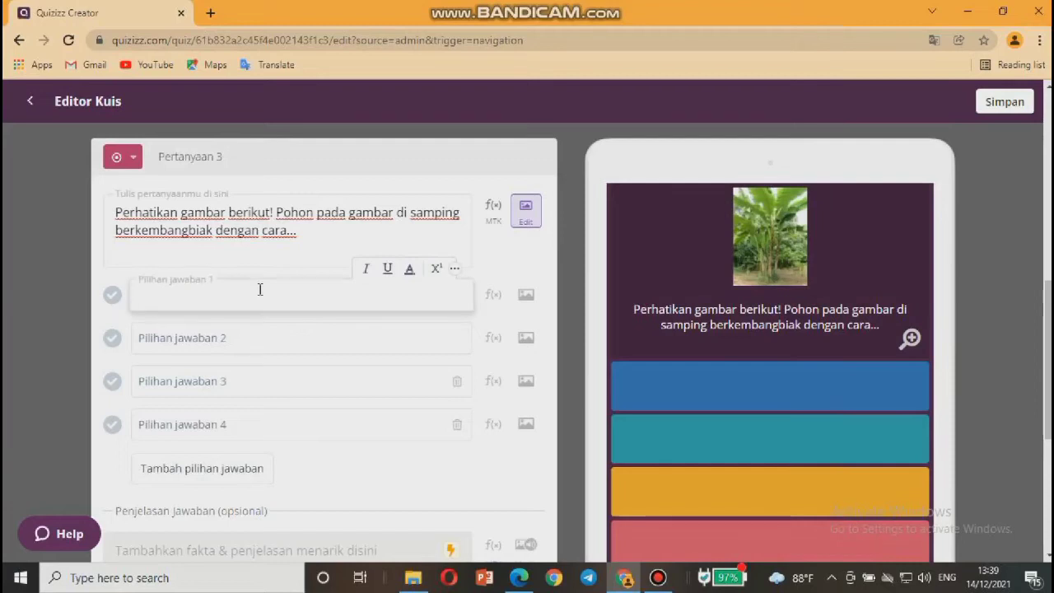
{"action": "type", "text": "Tunas"}
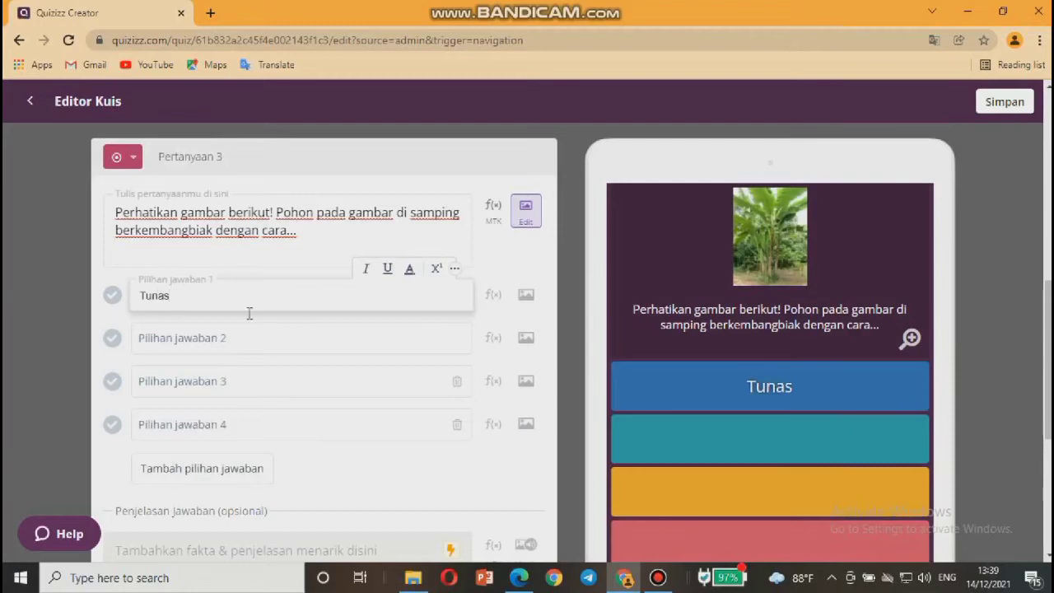
{"action": "type", "text": "Akar Ti"}
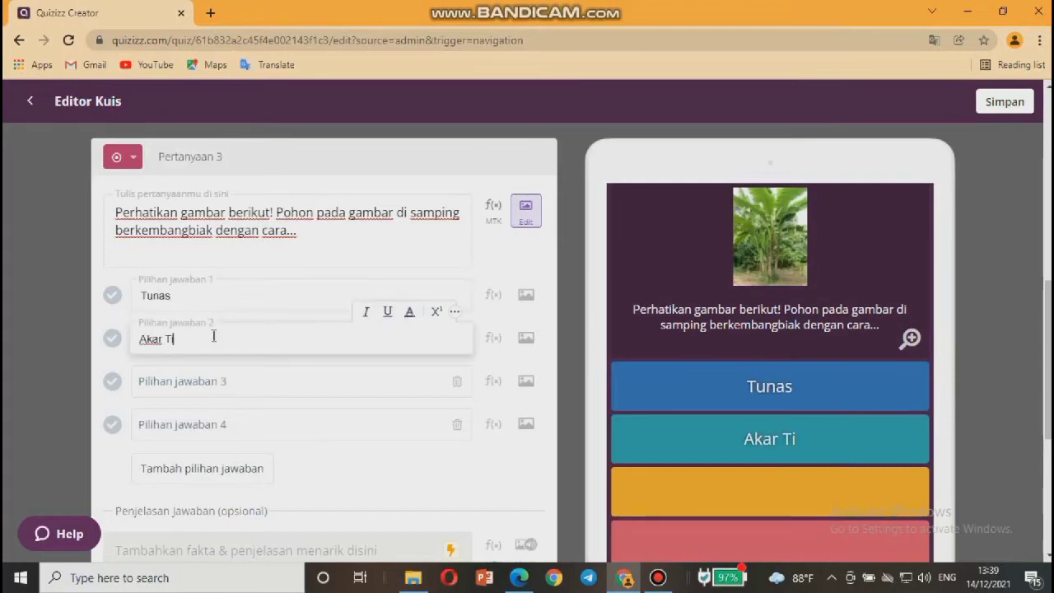
{"action": "type", "text": "nggal"}
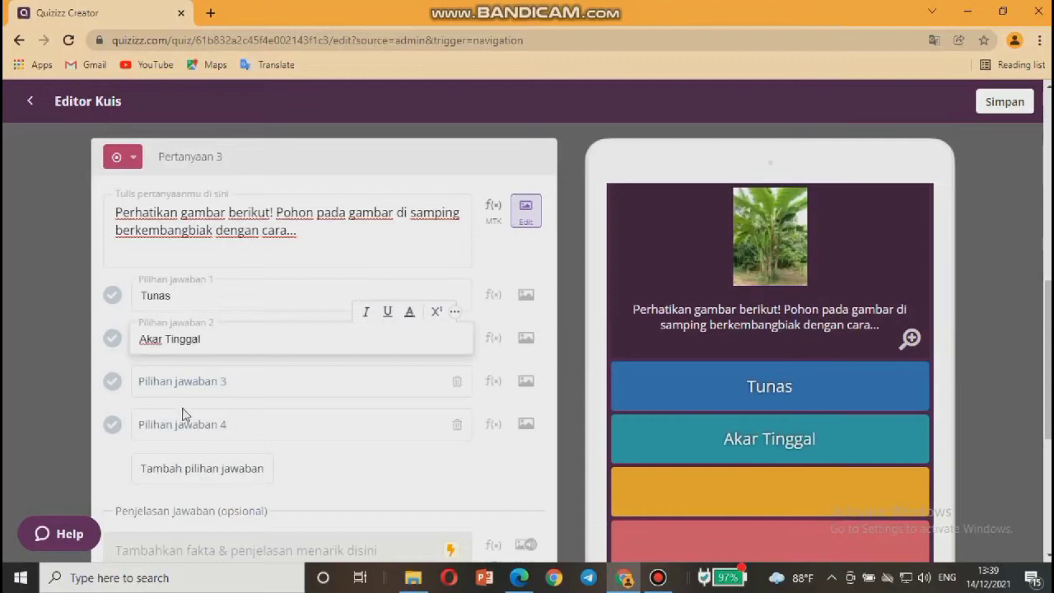
{"action": "left_click", "coordinate": [183, 384]}
{"action": "type", "text": "Um"}
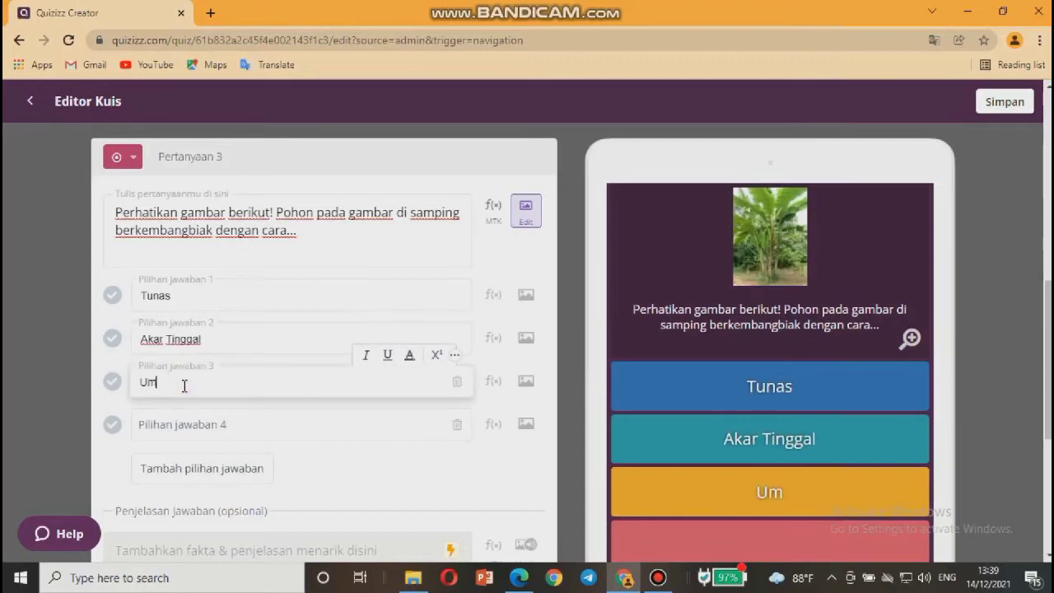
{"action": "type", "text": "bi Lapis"}
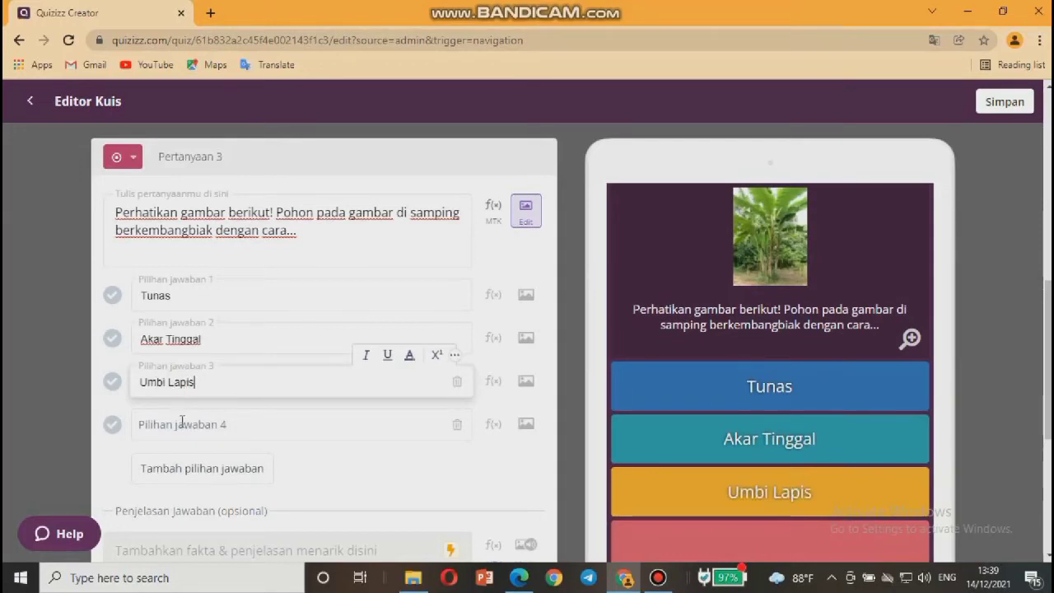
{"action": "left_click", "coordinate": [182, 421]}
{"action": "type", "text": "Spora"}
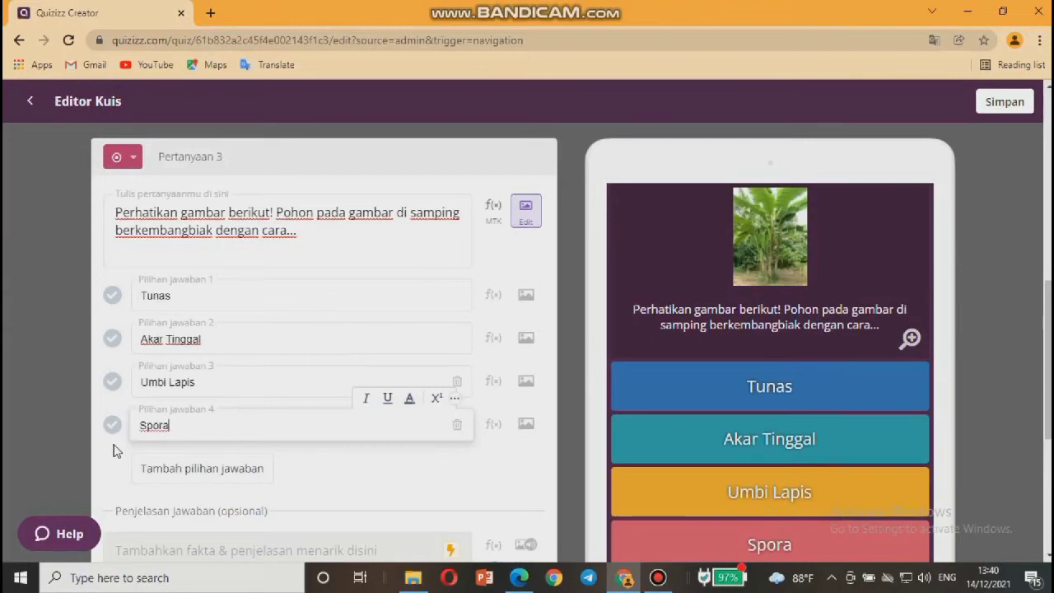
{"action": "left_click", "coordinate": [114, 298]}
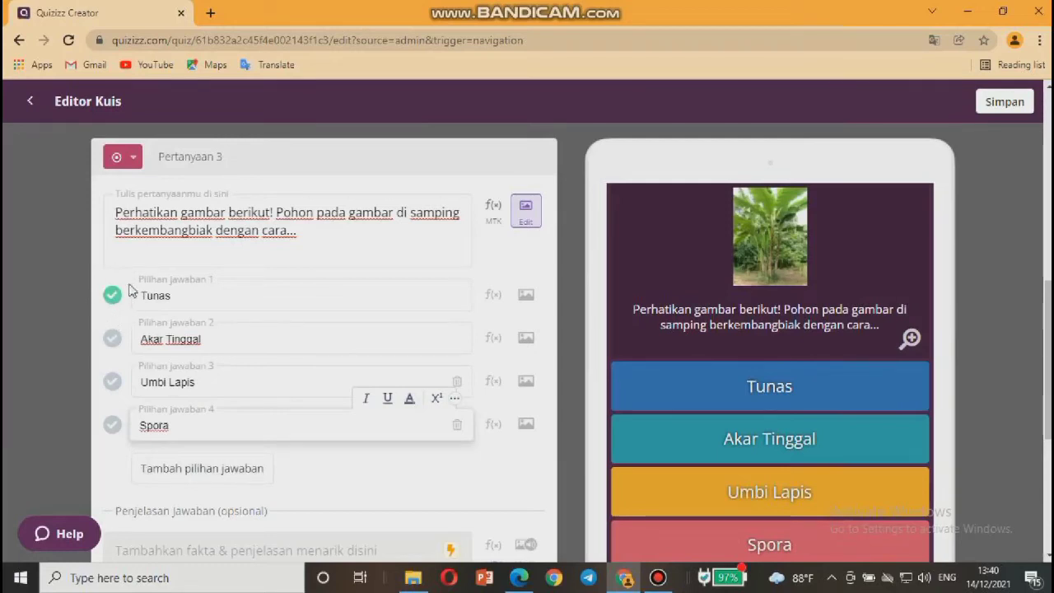
Set question 3's answer time to 2 Menit and save it.
{"action": "scroll", "coordinate": [135, 325], "scroll_direction": "down", "scroll_amount": 3}
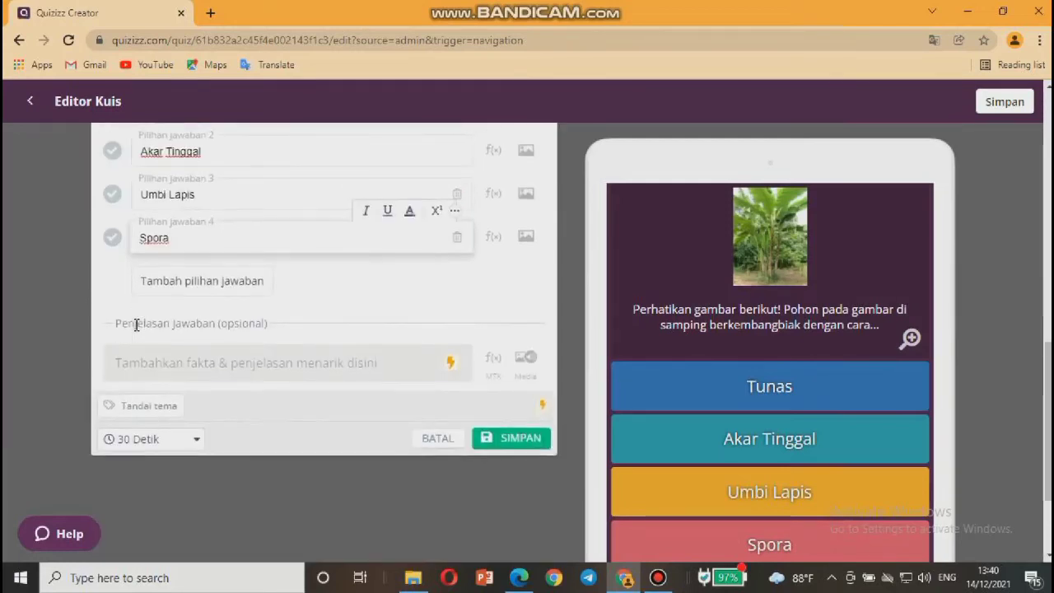
{"action": "left_click", "coordinate": [192, 441]}
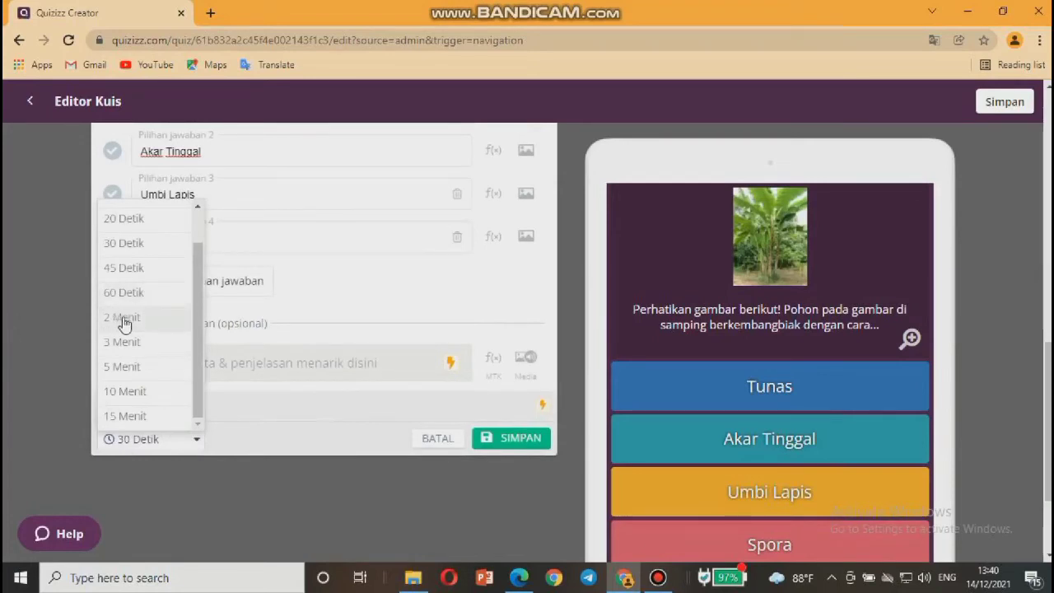
{"action": "left_click", "coordinate": [124, 321]}
{"action": "scroll", "coordinate": [289, 304], "scroll_direction": "up", "scroll_amount": 2}
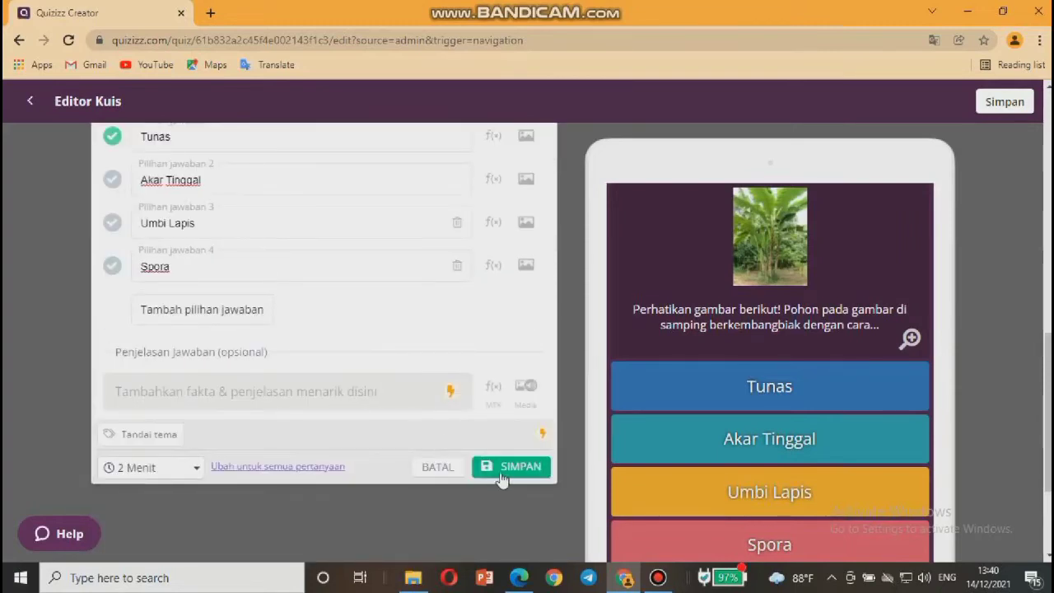
{"action": "left_click", "coordinate": [515, 467]}
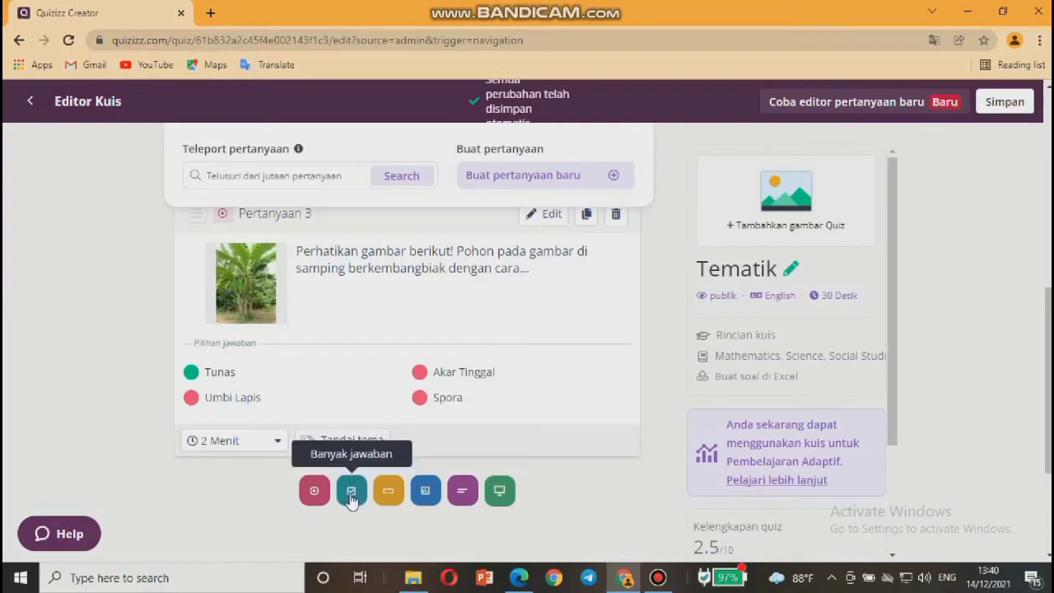
Add a multiple-answer question reading 'Berikut yang merupakan bilangan prima adalah...'.
{"action": "left_click", "coordinate": [352, 494]}
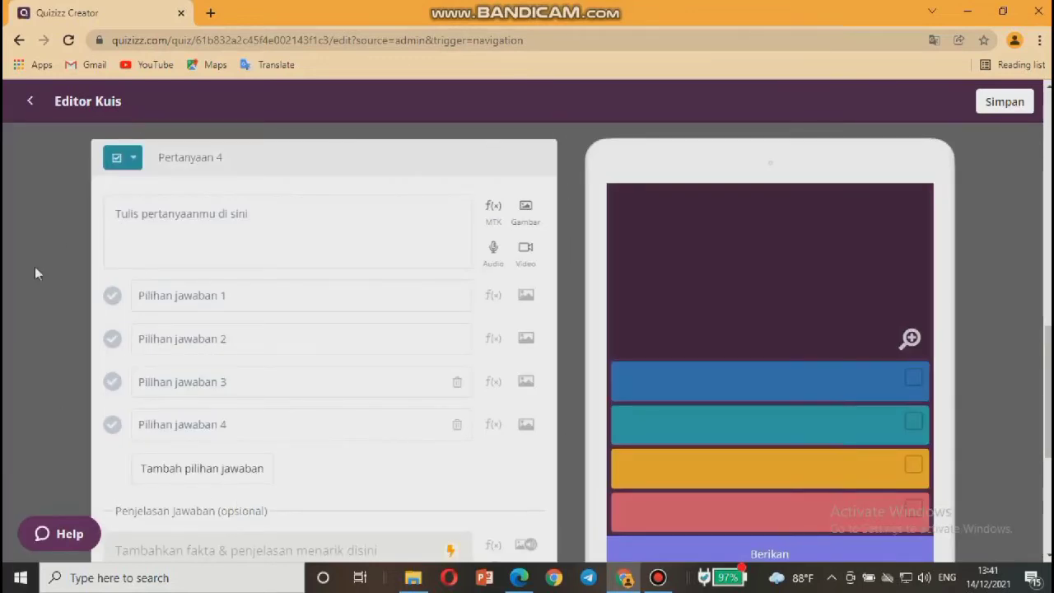
{"action": "left_click", "coordinate": [182, 215]}
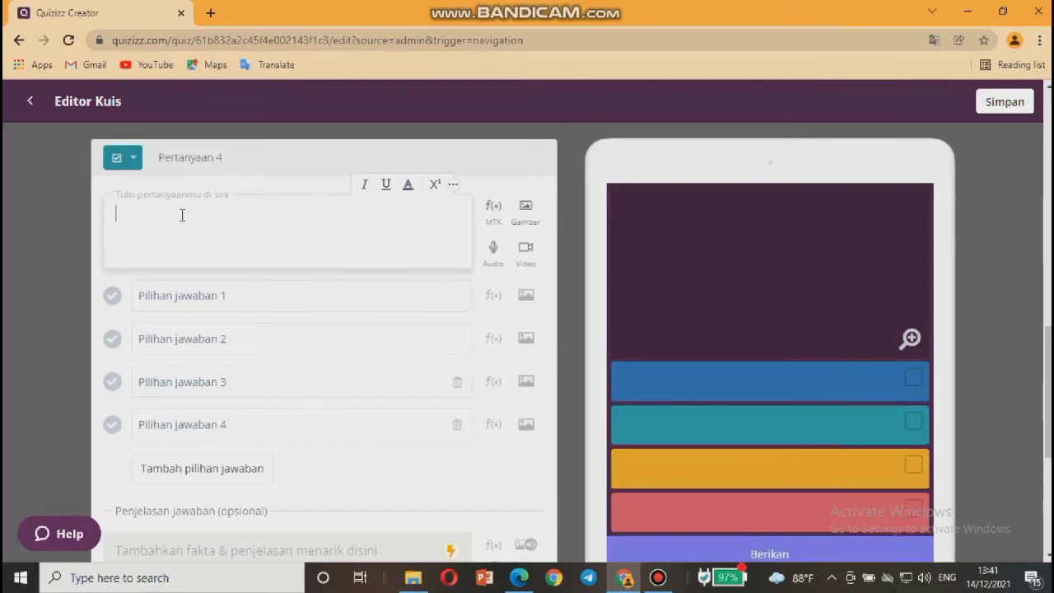
{"action": "type", "text": "Berikut yang merupakan "}
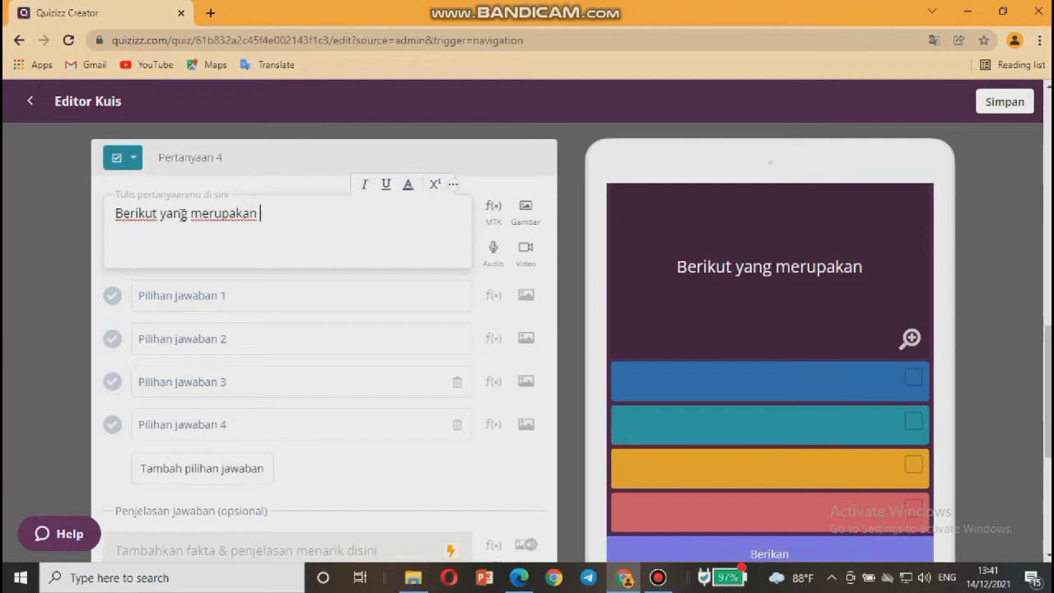
{"action": "type", "text": "bilanga"}
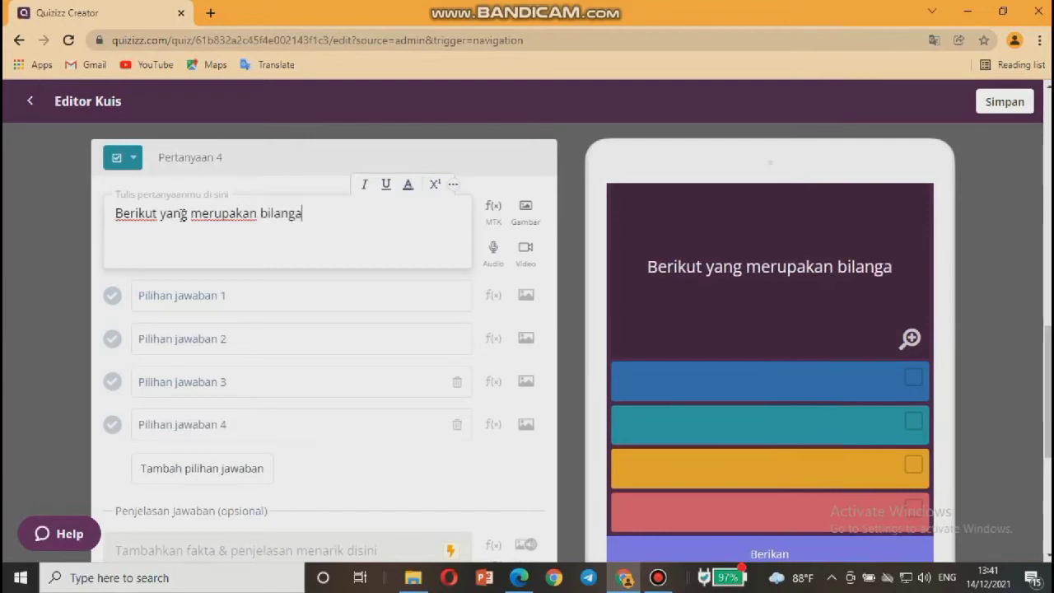
{"action": "type", "text": "n pri"}
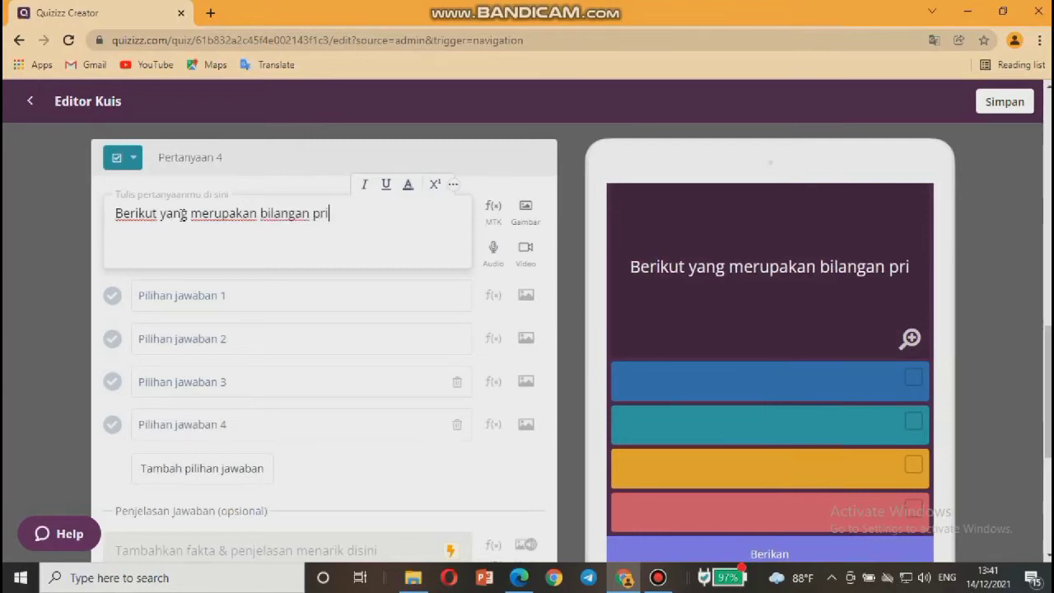
{"action": "type", "text": "ma adalah"}
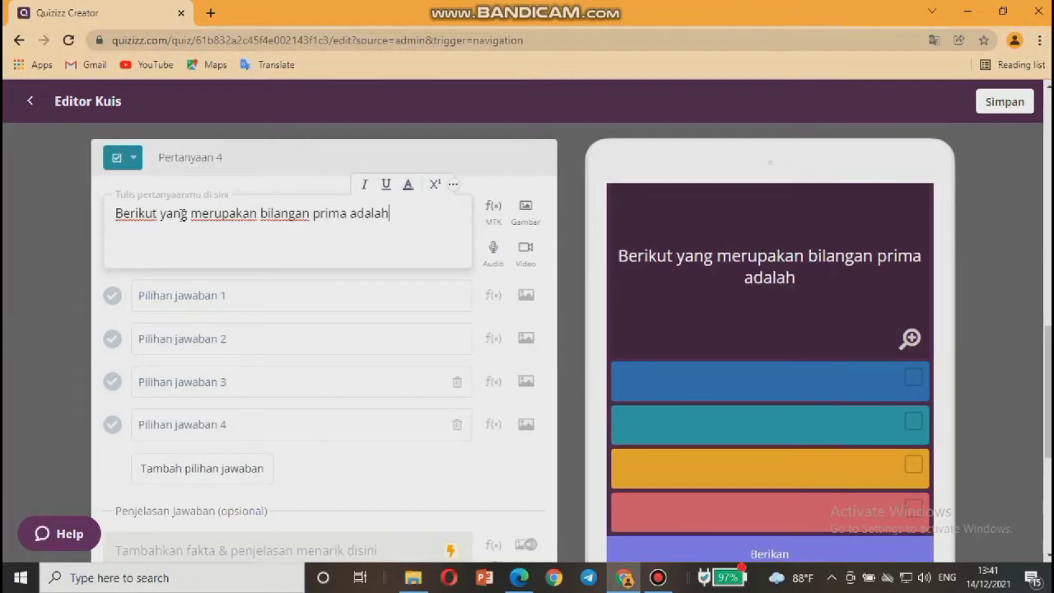
{"action": "type", "text": "..."}
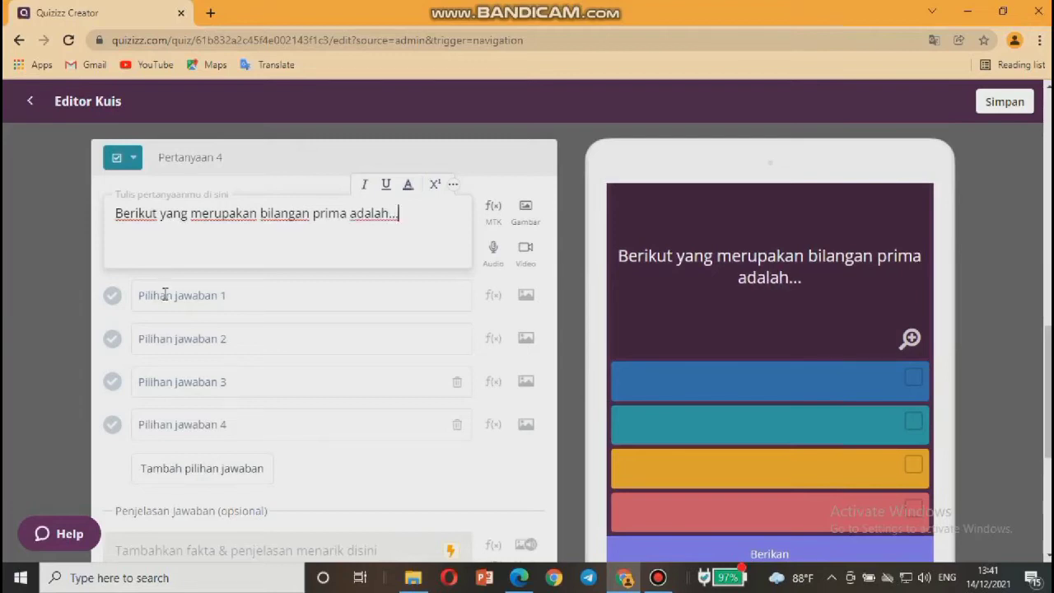
Fill in the four answer choices 7,11,13; 1,2,3; 2,3,5; and 4,5,6.
{"action": "left_click", "coordinate": [165, 296]}
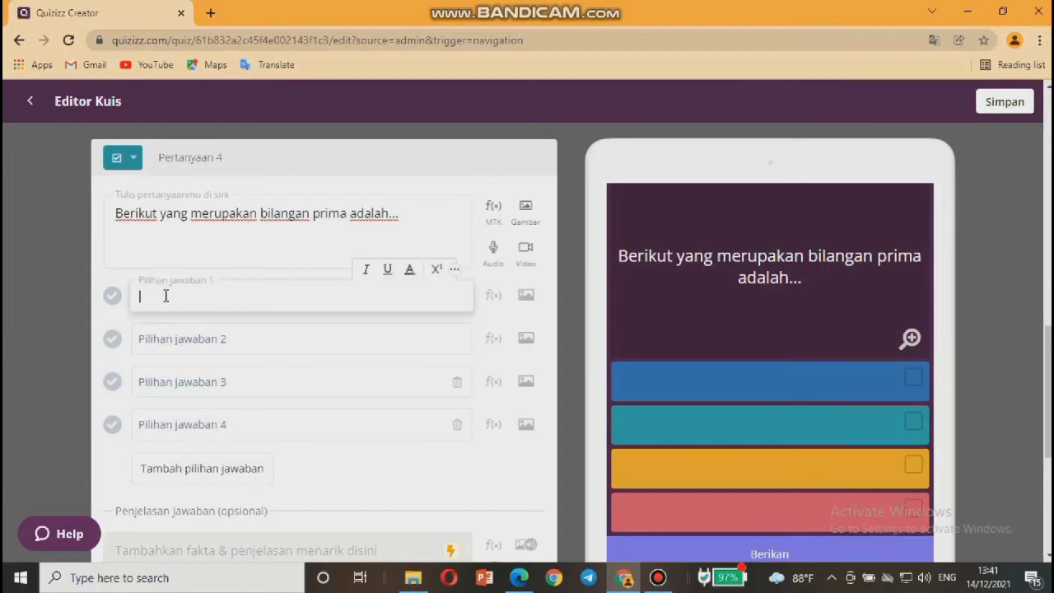
{"action": "type", "text": "7,11,13"}
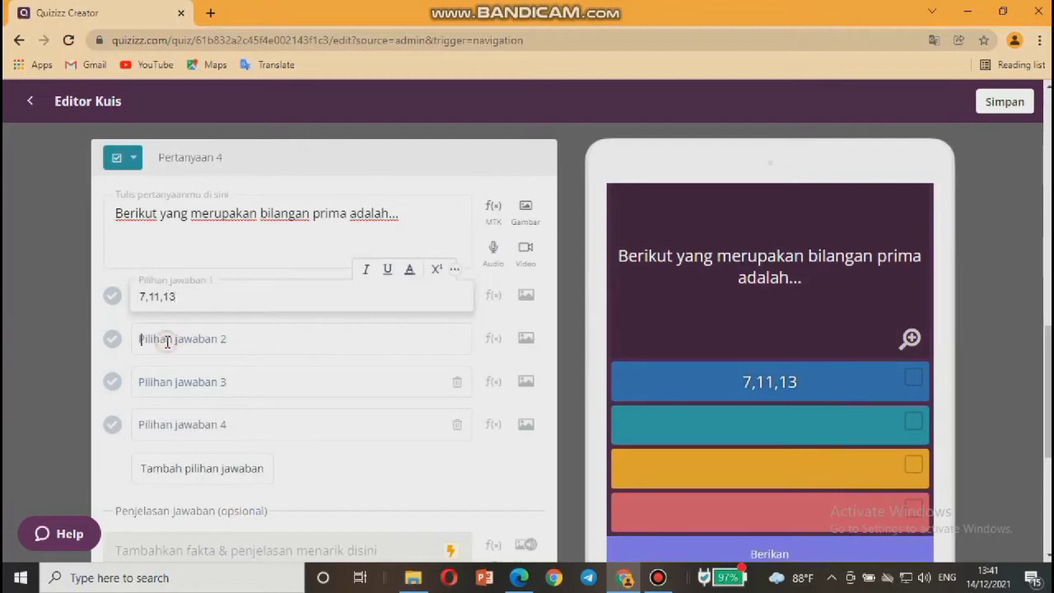
{"action": "left_click", "coordinate": [168, 342]}
{"action": "type", "text": "1,2,3"}
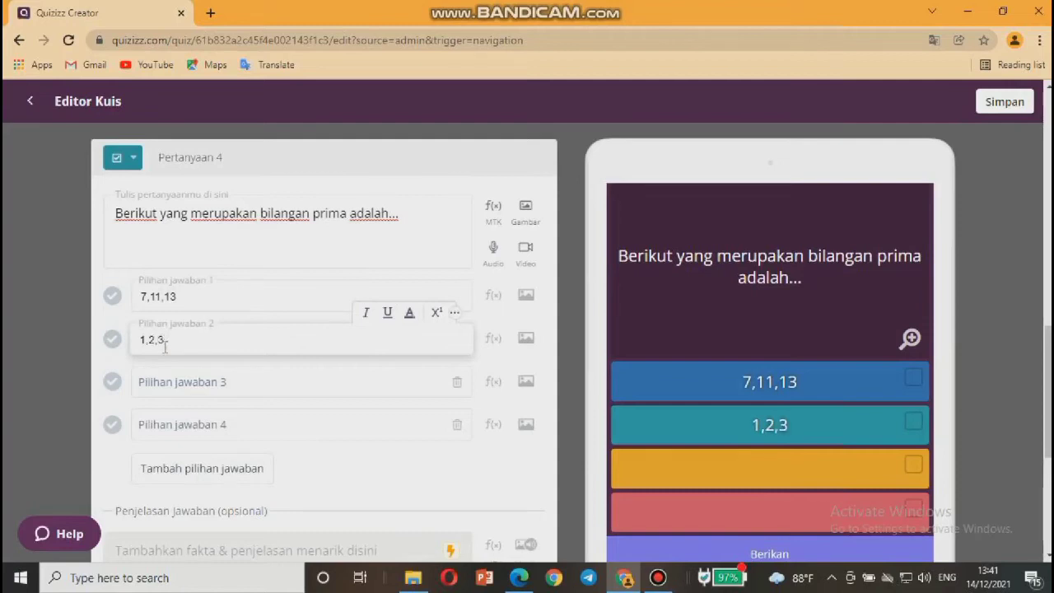
{"action": "left_click", "coordinate": [169, 382]}
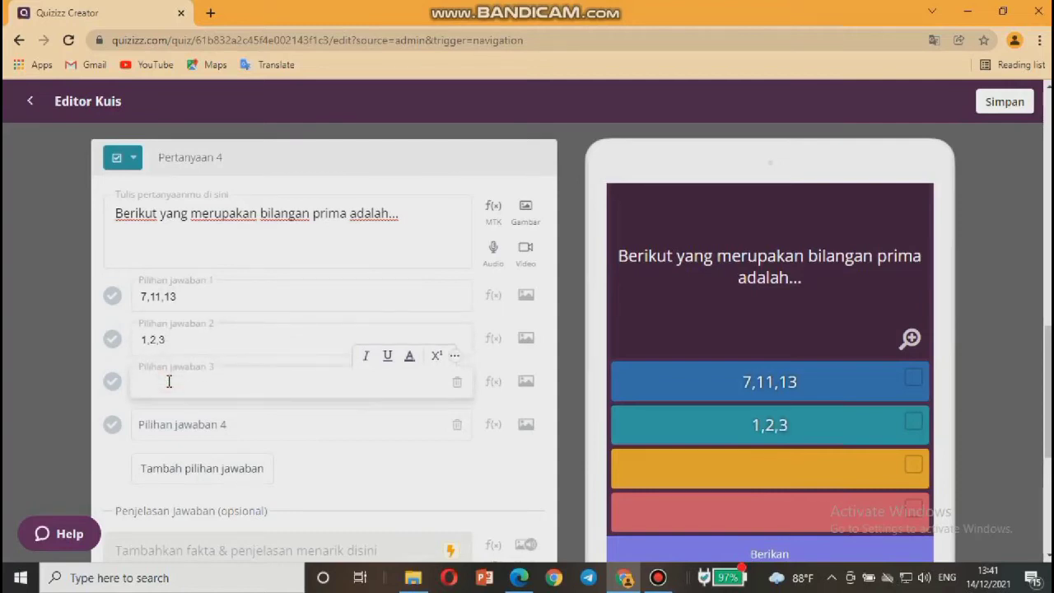
{"action": "type", "text": "2,3,5"}
{"action": "left_click", "coordinate": [170, 421]}
{"action": "type", "text": "4,"}
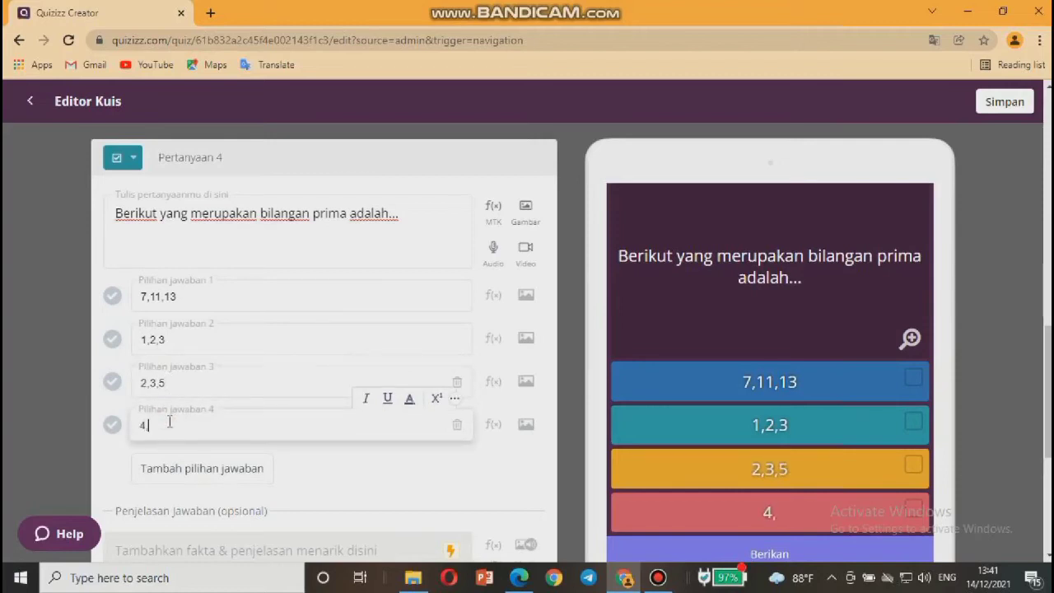
{"action": "type", "text": "5,6"}
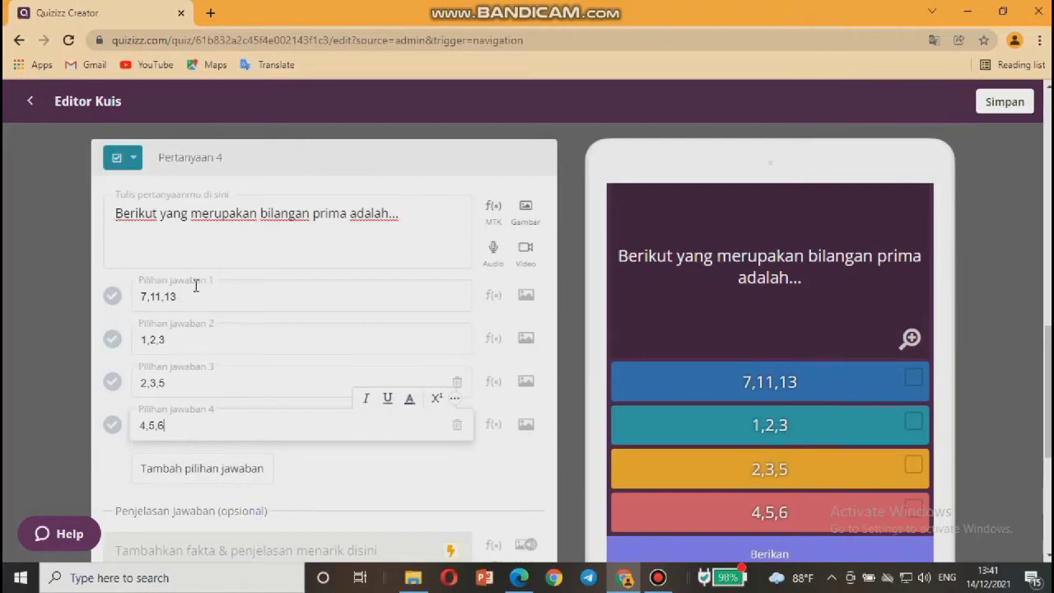
Mark 7,11,13 and 2,3,5 correct, set a 3 Menit limit, and save question 4.
{"action": "left_click", "coordinate": [112, 298]}
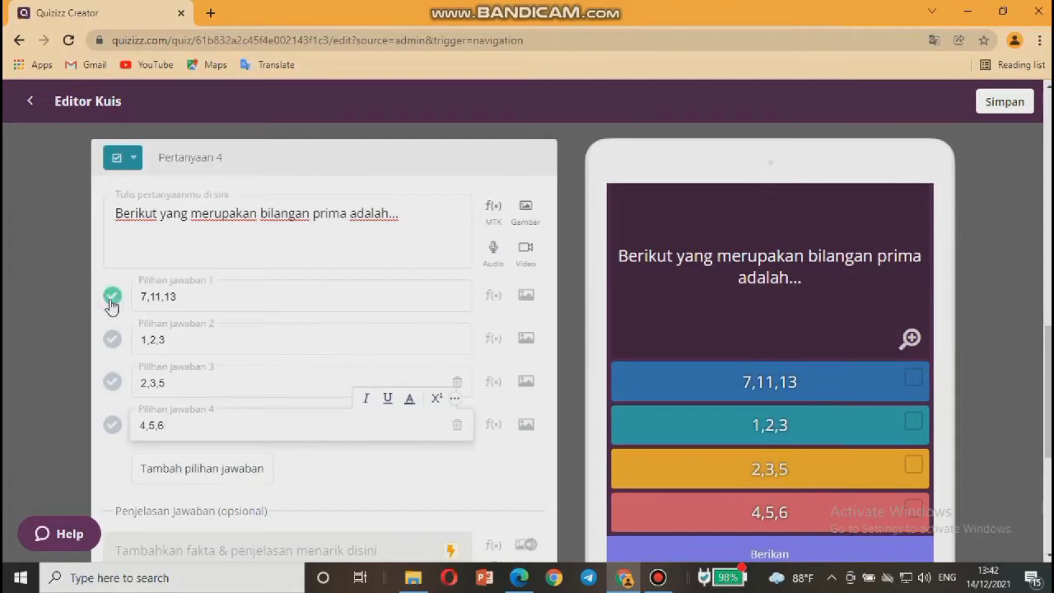
{"action": "left_click", "coordinate": [113, 384]}
{"action": "scroll", "coordinate": [311, 477], "scroll_direction": "down", "scroll_amount": 2}
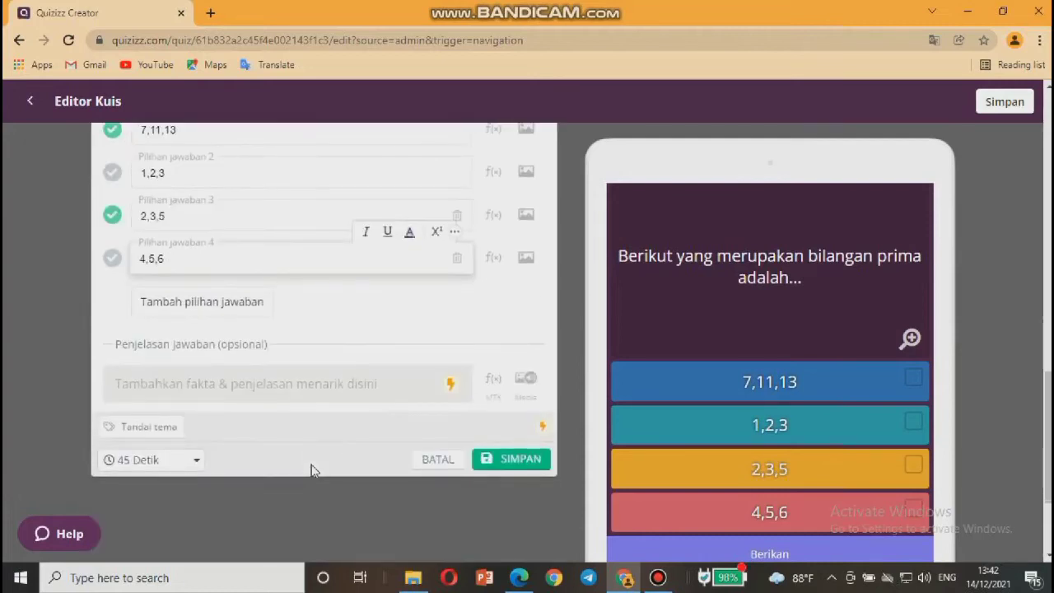
{"action": "left_click", "coordinate": [198, 463]}
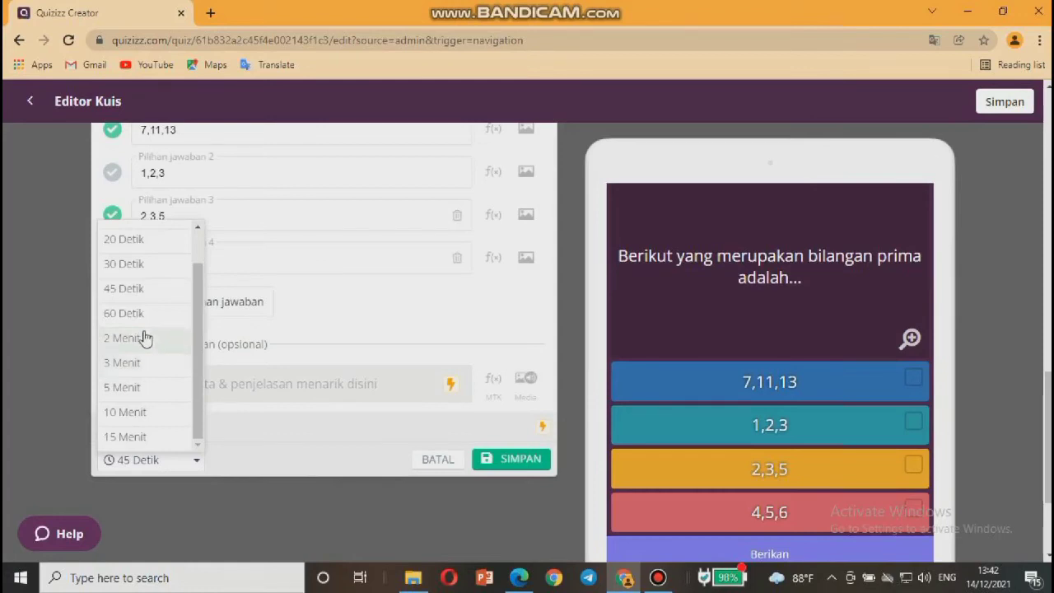
{"action": "left_click", "coordinate": [114, 368]}
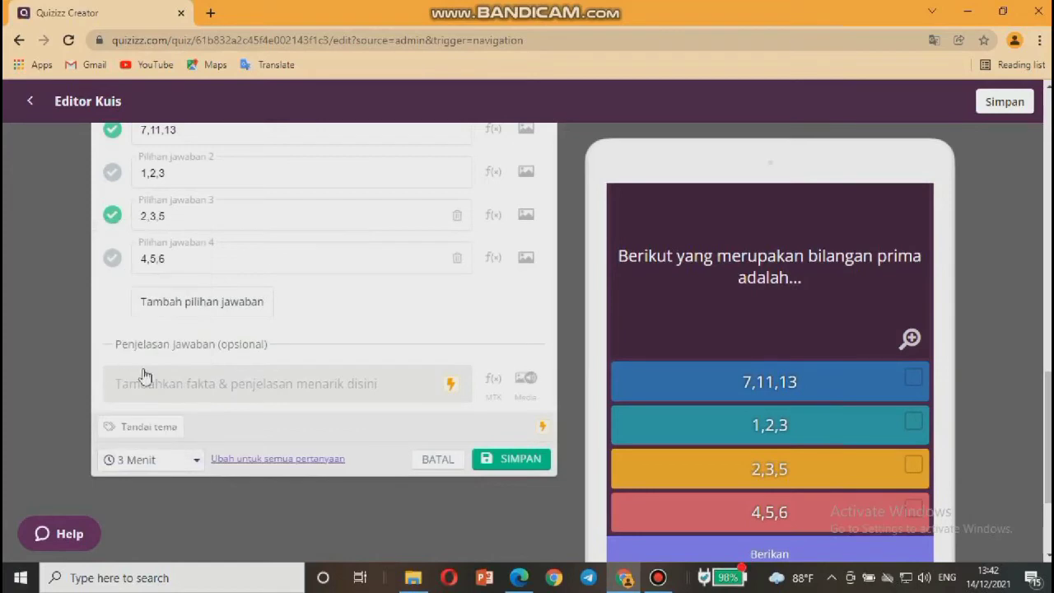
{"action": "left_click", "coordinate": [500, 460]}
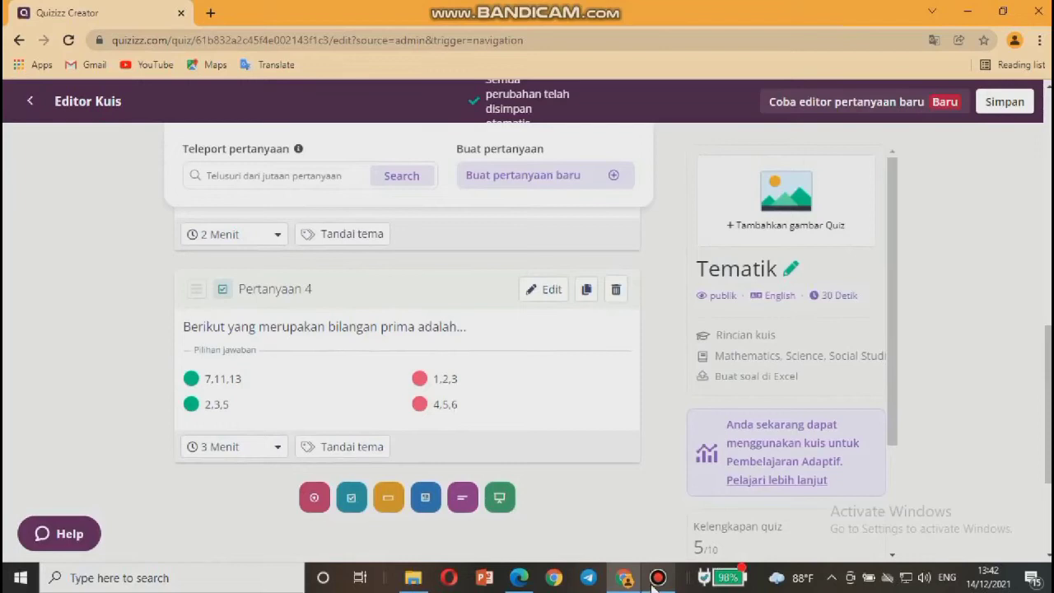
{"action": "left_click", "coordinate": [658, 578]}
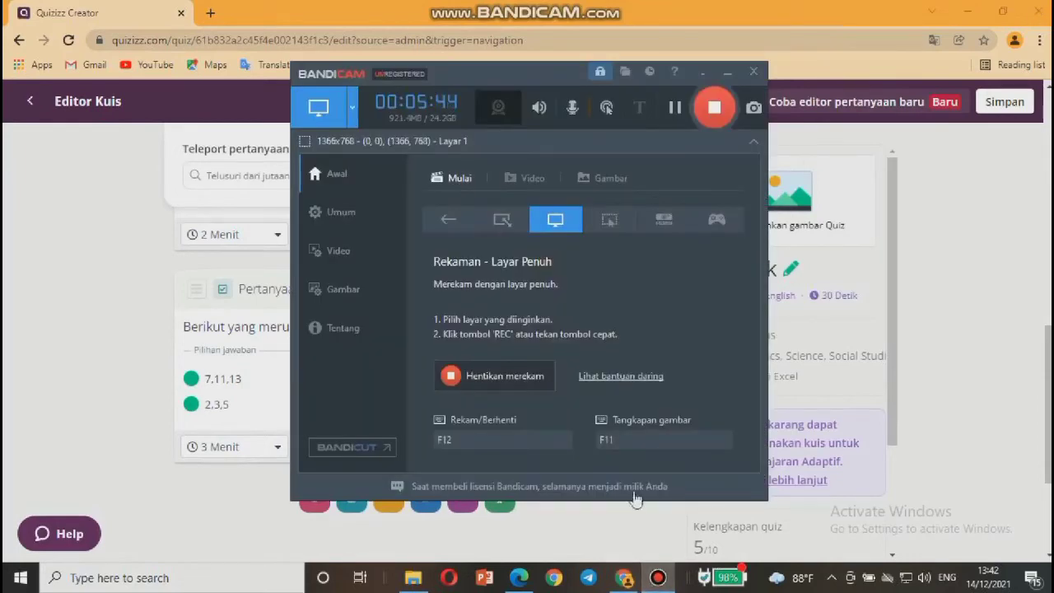
{"action": "left_click", "coordinate": [97, 429]}
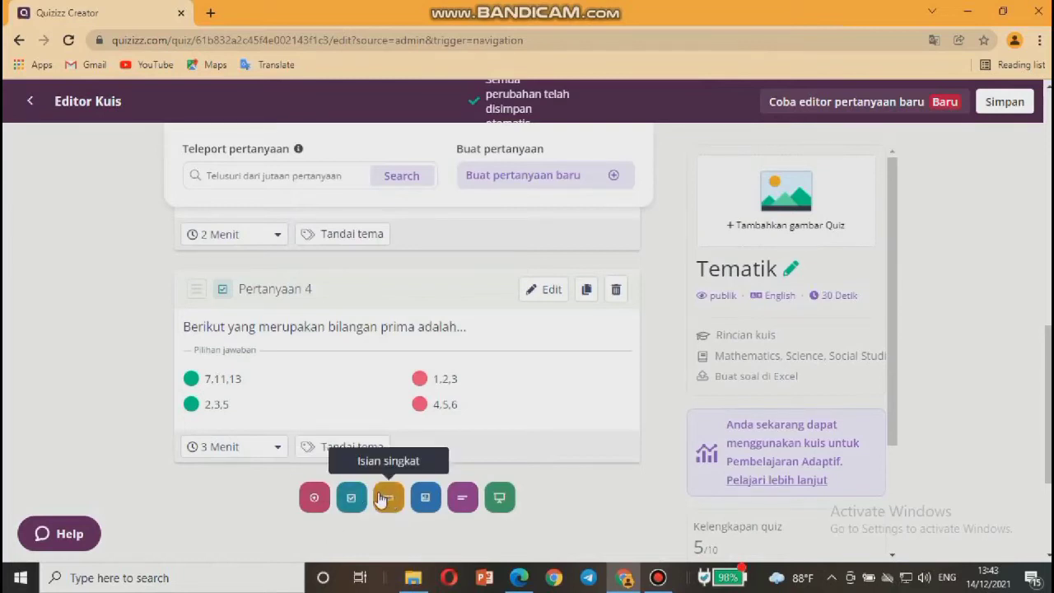
Add an Isian singkat question 5 and place the cursor in its question box.
{"action": "left_click", "coordinate": [390, 499]}
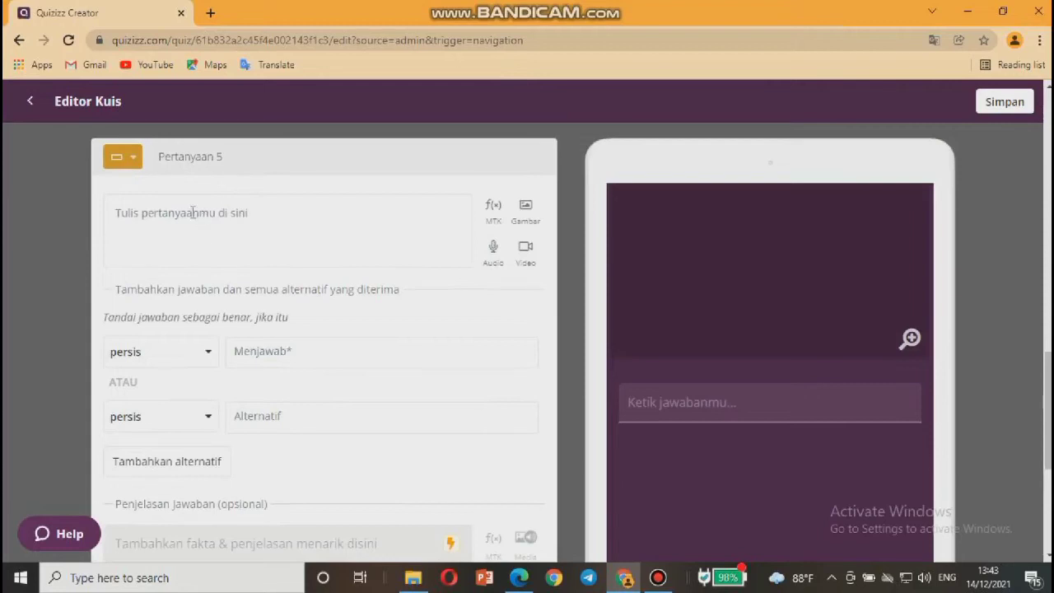
{"action": "left_click", "coordinate": [139, 219]}
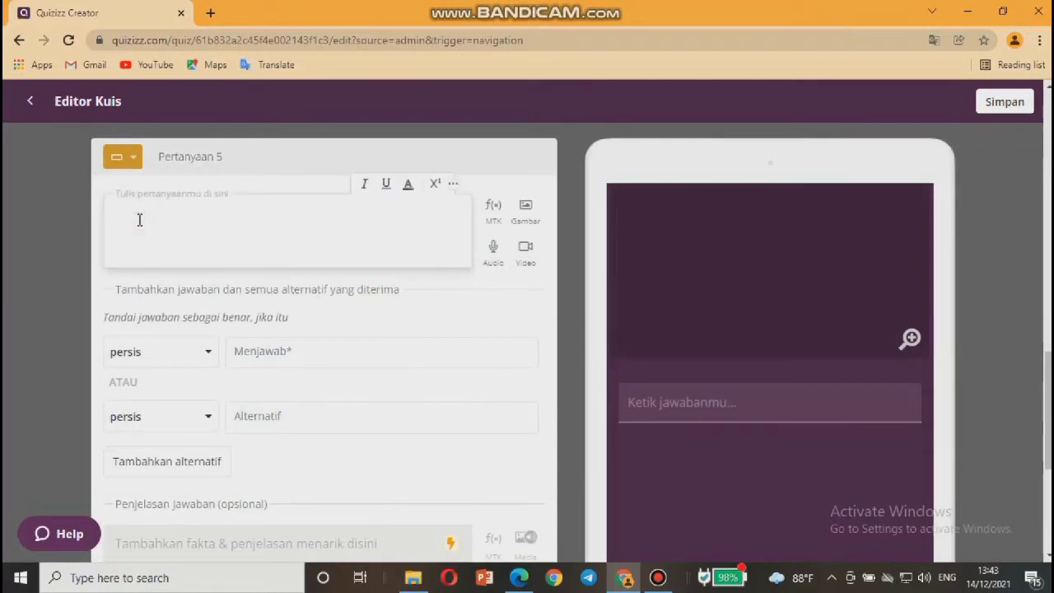
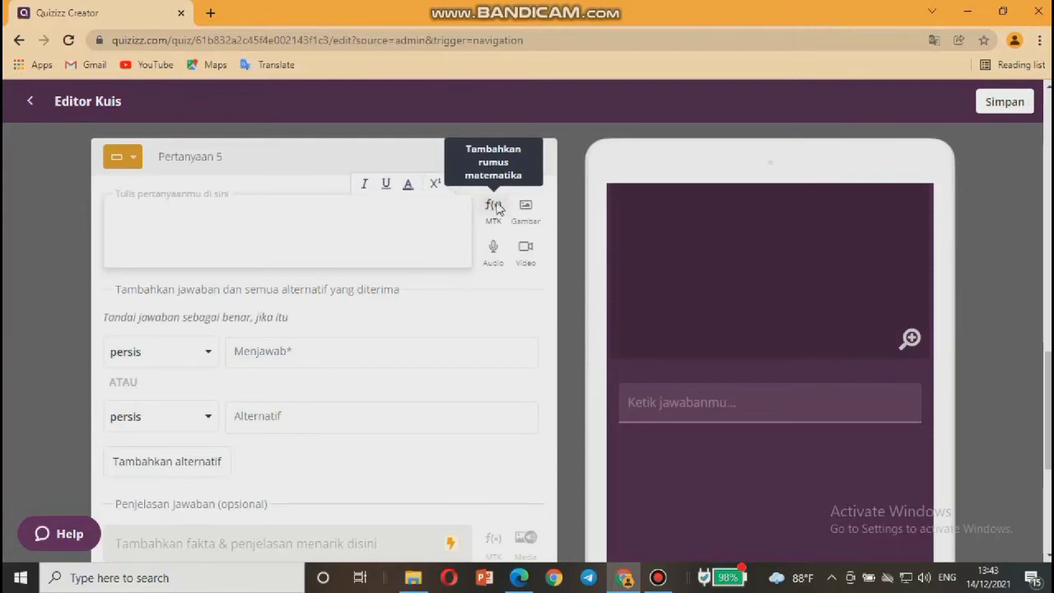
Open the MTK f(x) equation editor for question 5's text.
{"action": "left_click", "coordinate": [496, 206]}
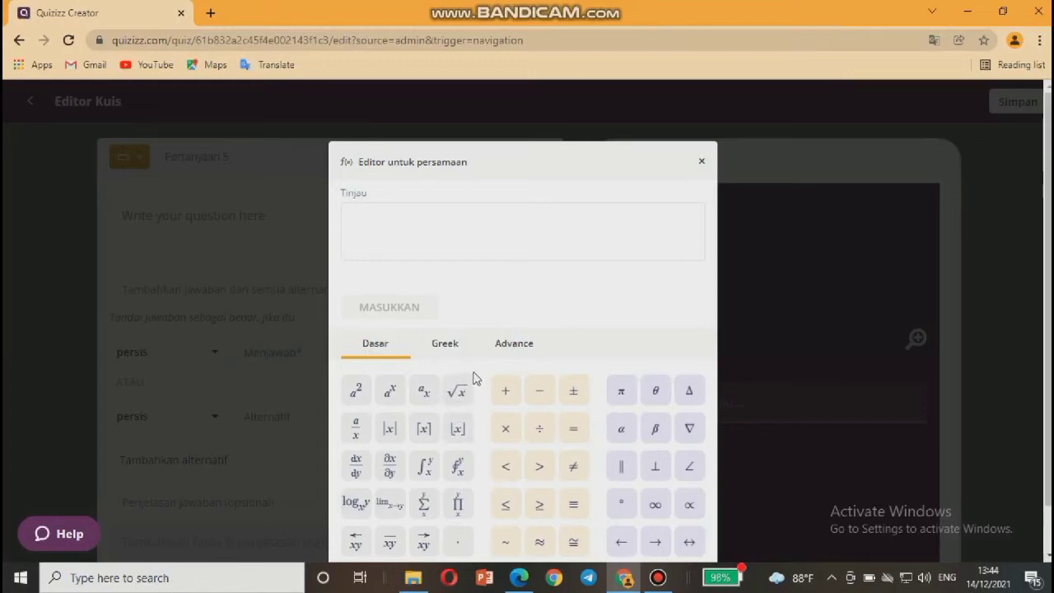
Build a square-root equation of 64 and insert √64 into question 5.
{"action": "left_click", "coordinate": [464, 391]}
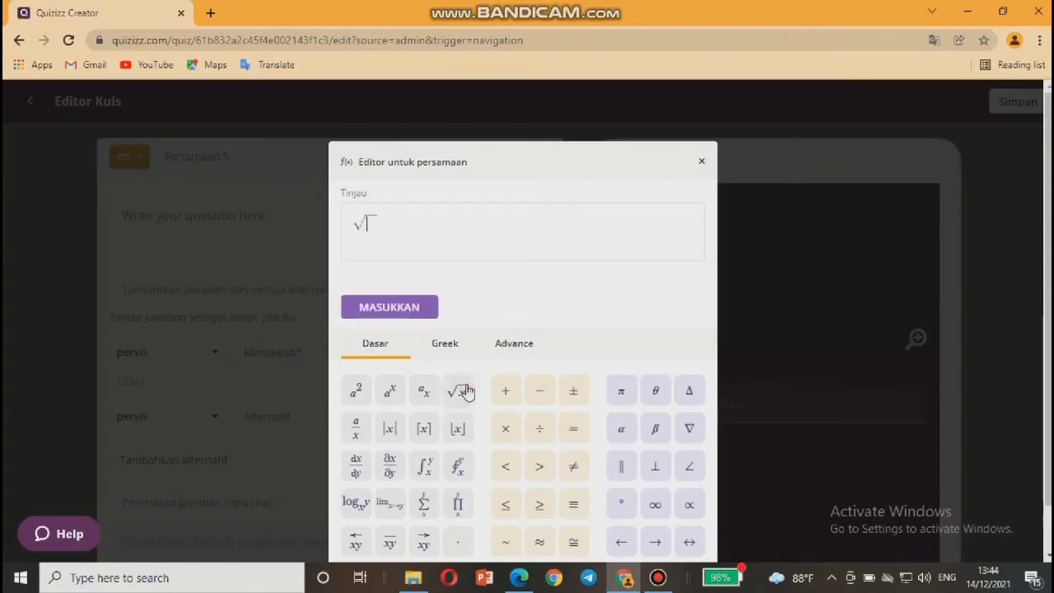
{"action": "type", "text": "64"}
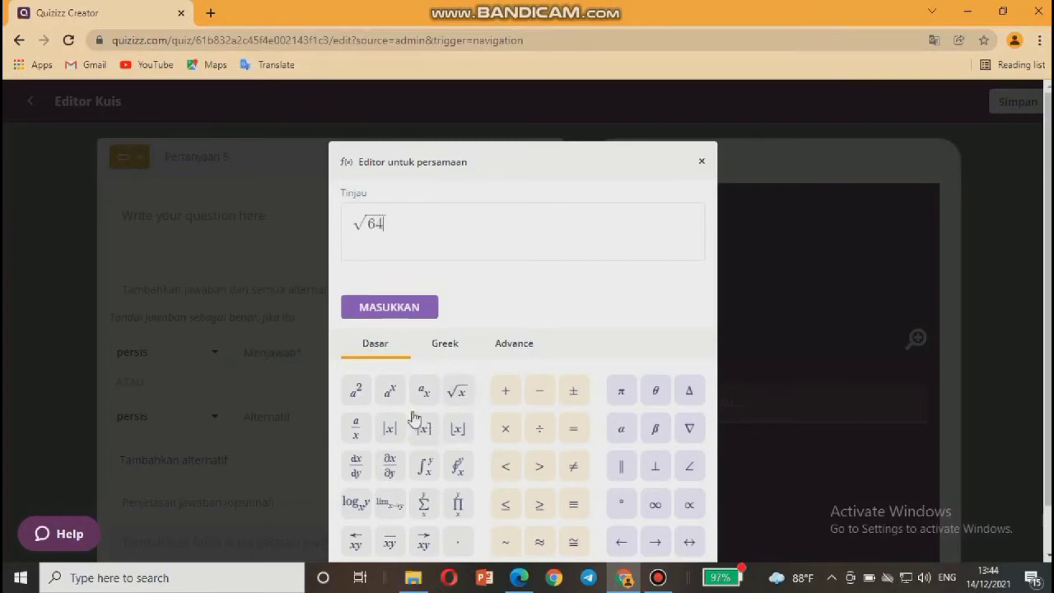
{"action": "left_click", "coordinate": [390, 308]}
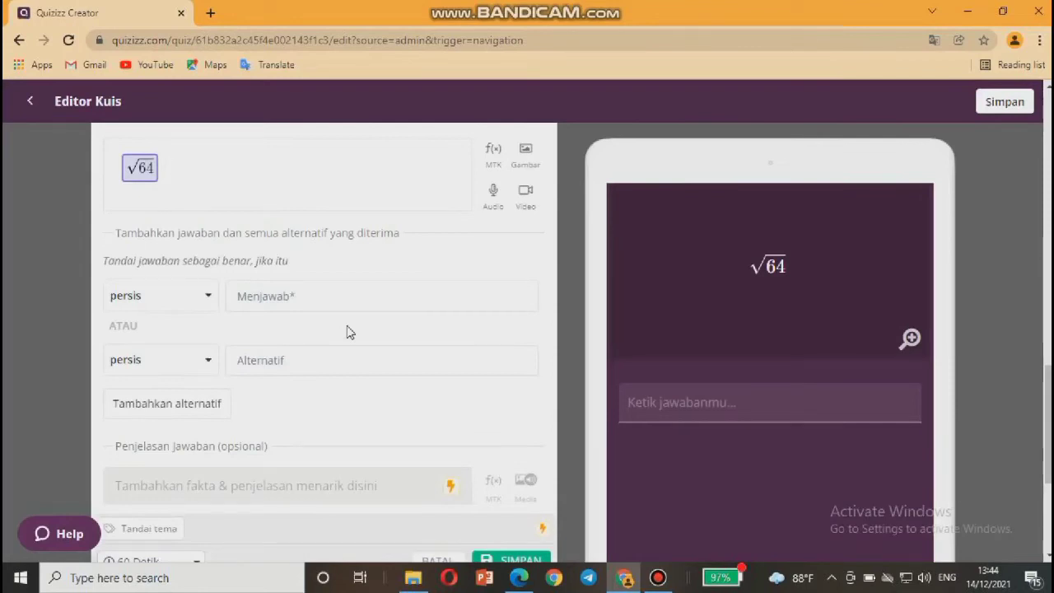
Add 'Hasil dari akar tersebut adalah...' after √64 and enter 8 as the answer.
{"action": "type", "text": "H"}
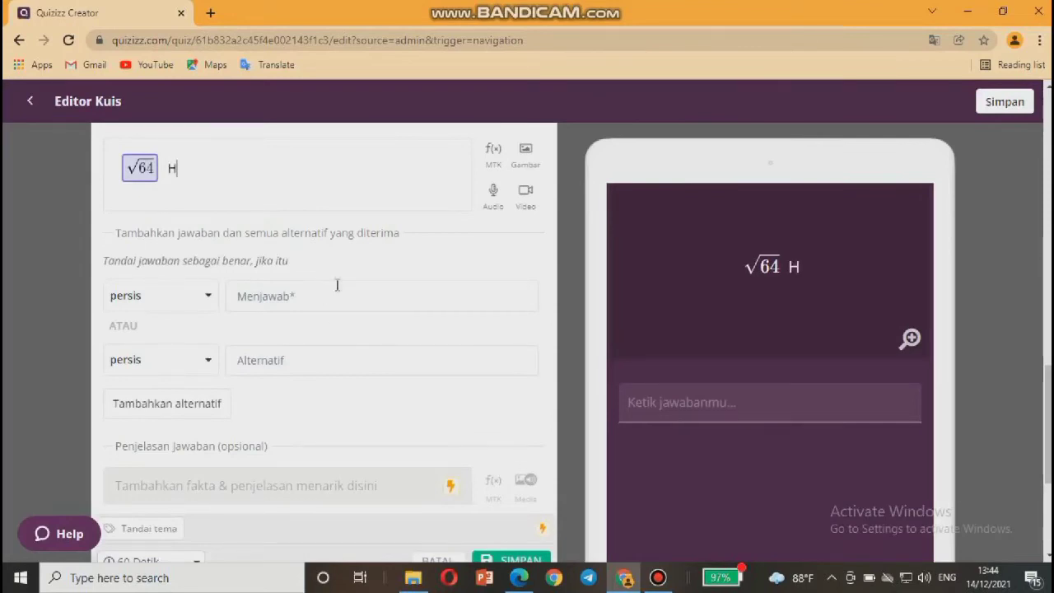
{"action": "type", "text": "asil "}
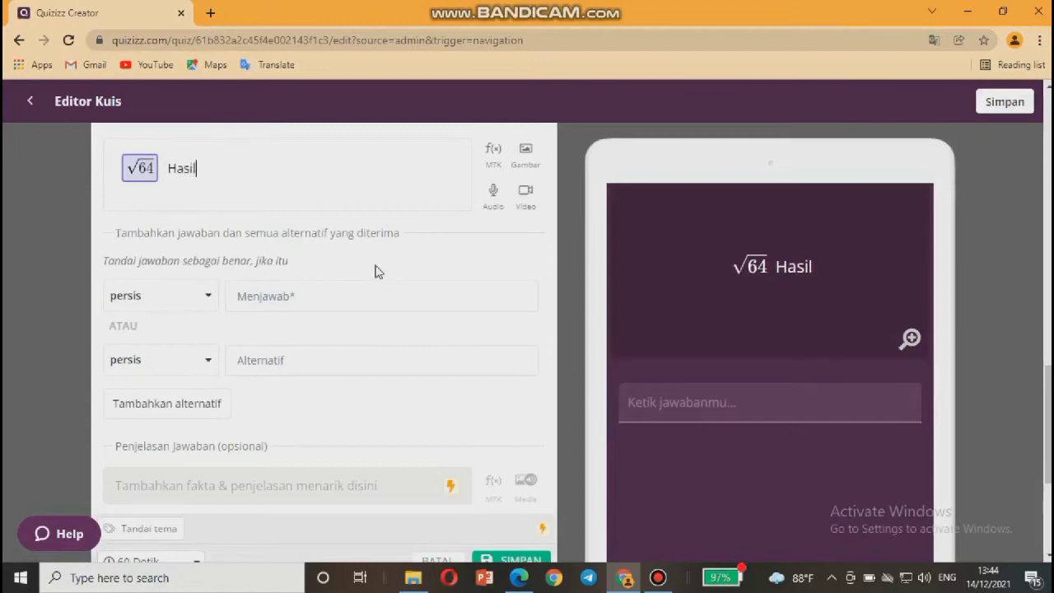
{"action": "type", "text": "dari "}
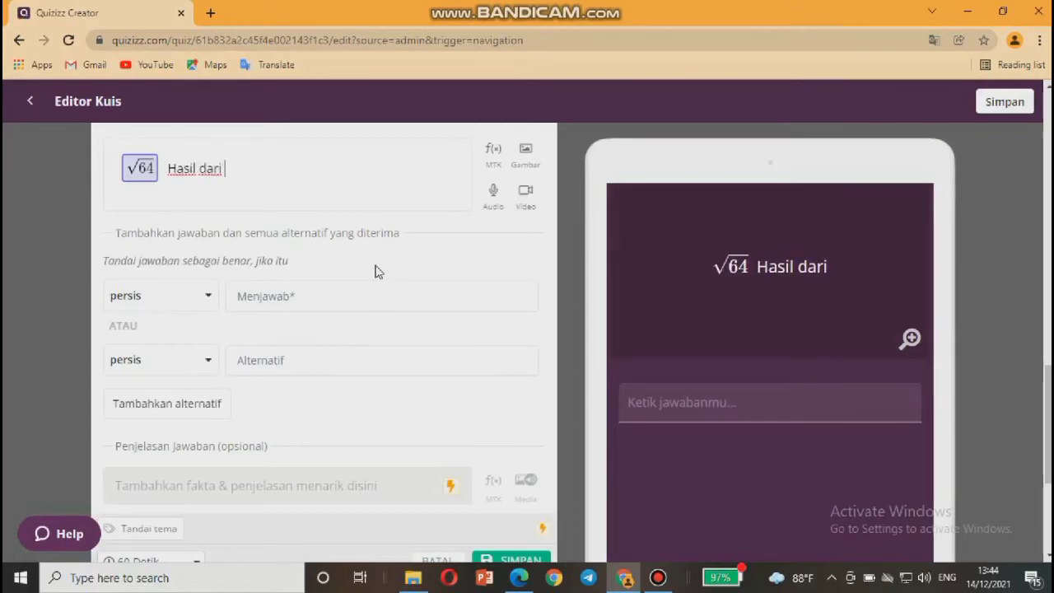
{"action": "type", "text": "akar"}
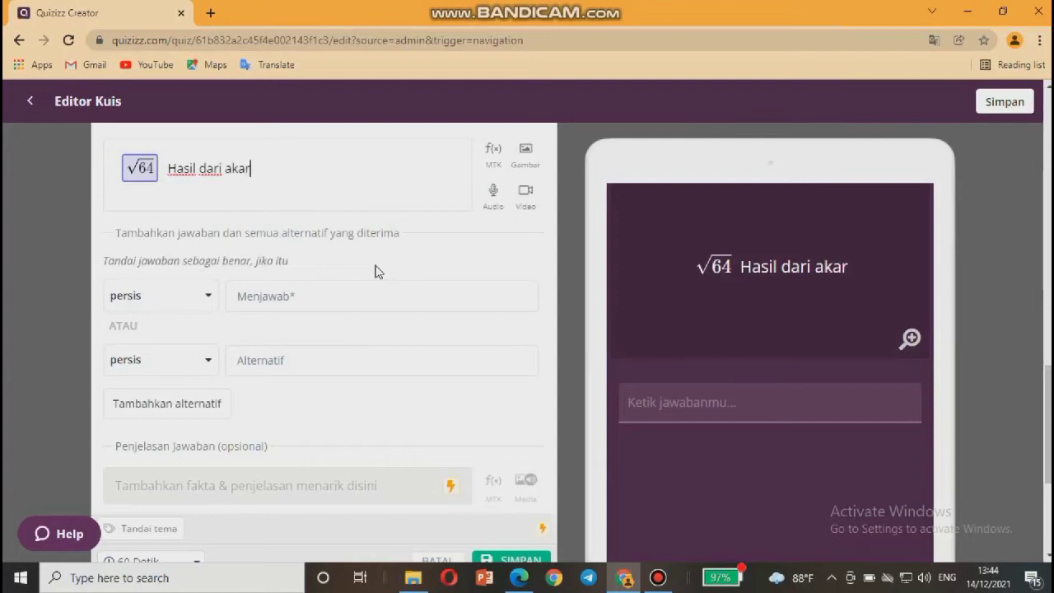
{"action": "type", "text": " terseb"}
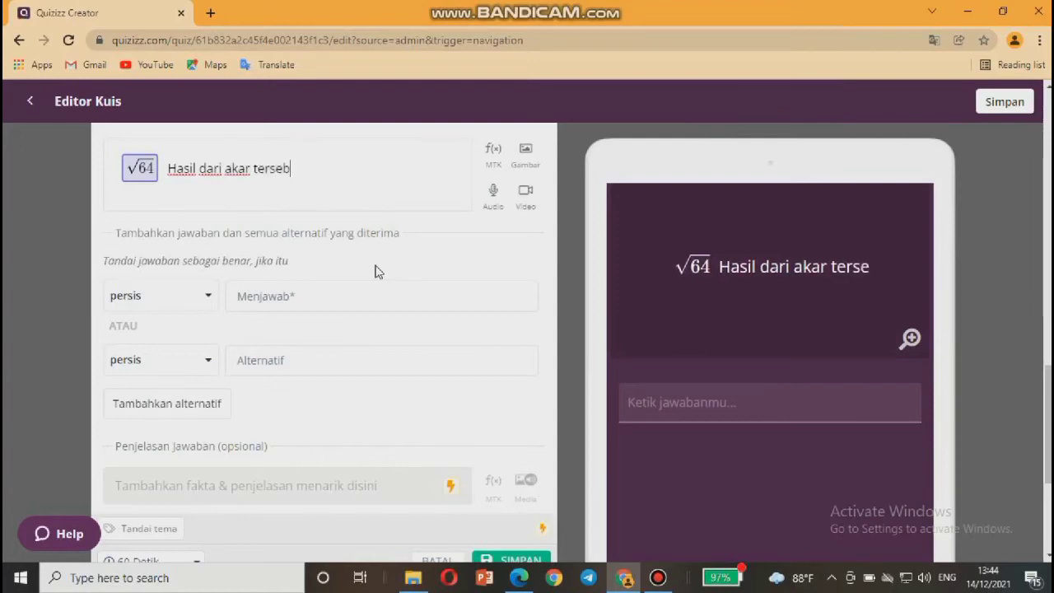
{"action": "type", "text": "ut adalah..."}
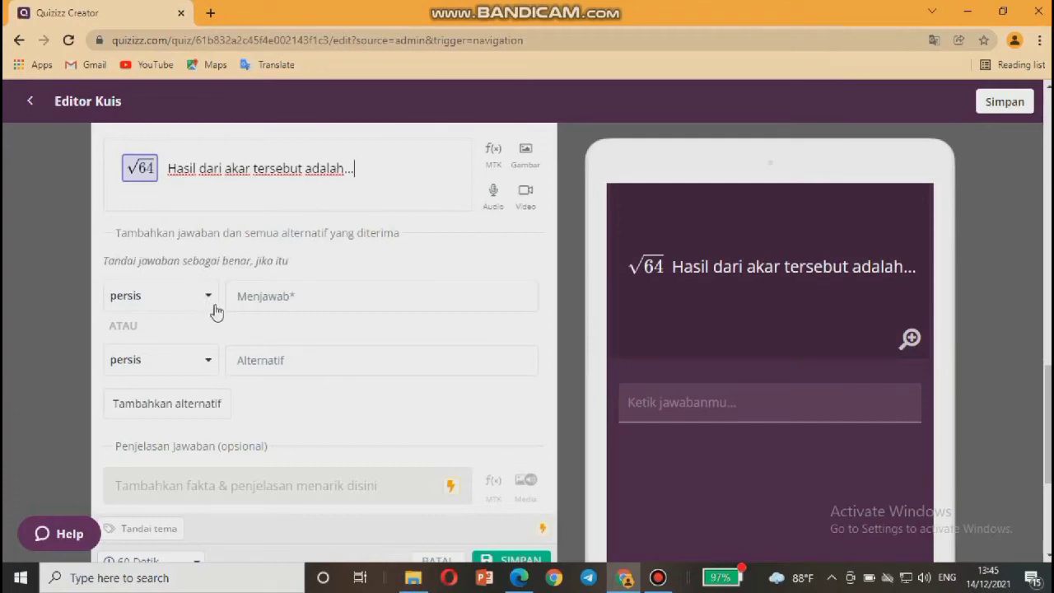
{"action": "left_click", "coordinate": [263, 296]}
{"action": "type", "text": "8"}
{"action": "left_click", "coordinate": [258, 361]}
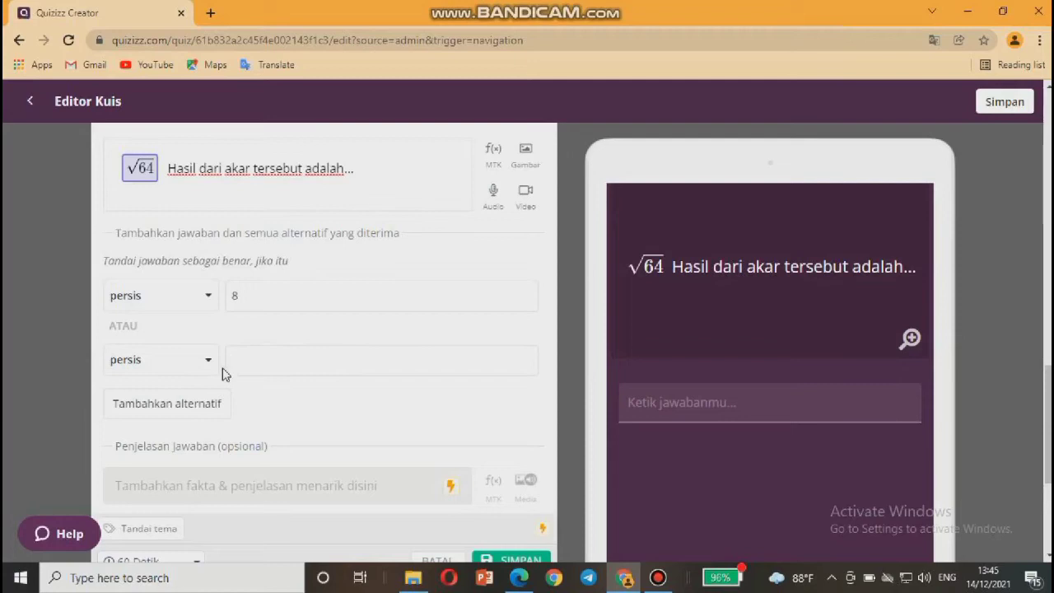
Set question 5's time limit to 5 Menit and save the question.
{"action": "left_click", "coordinate": [253, 295]}
{"action": "scroll", "coordinate": [276, 354], "scroll_direction": "down", "scroll_amount": 2}
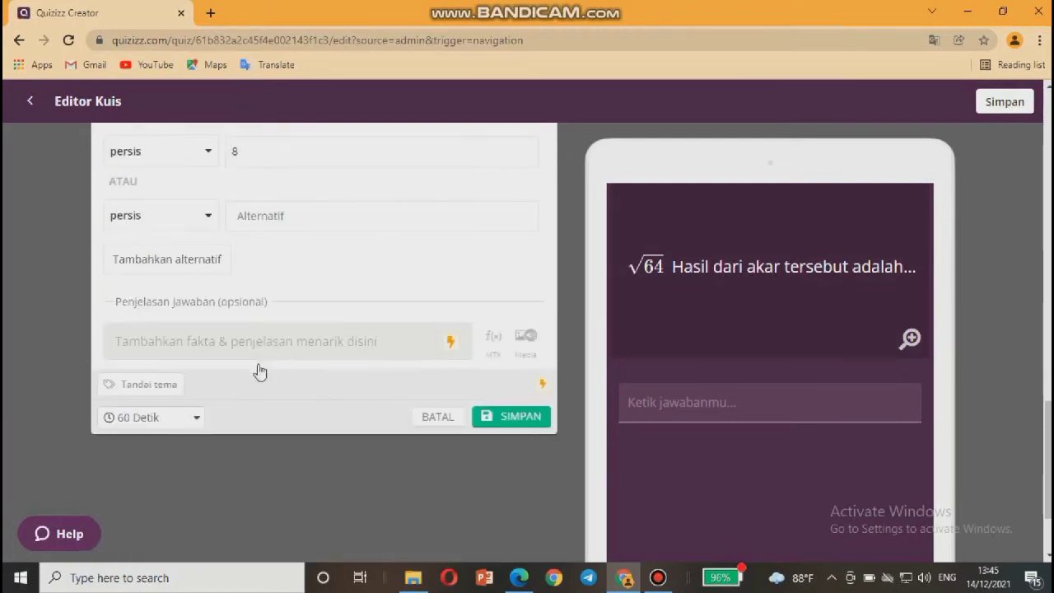
{"action": "left_click", "coordinate": [197, 418]}
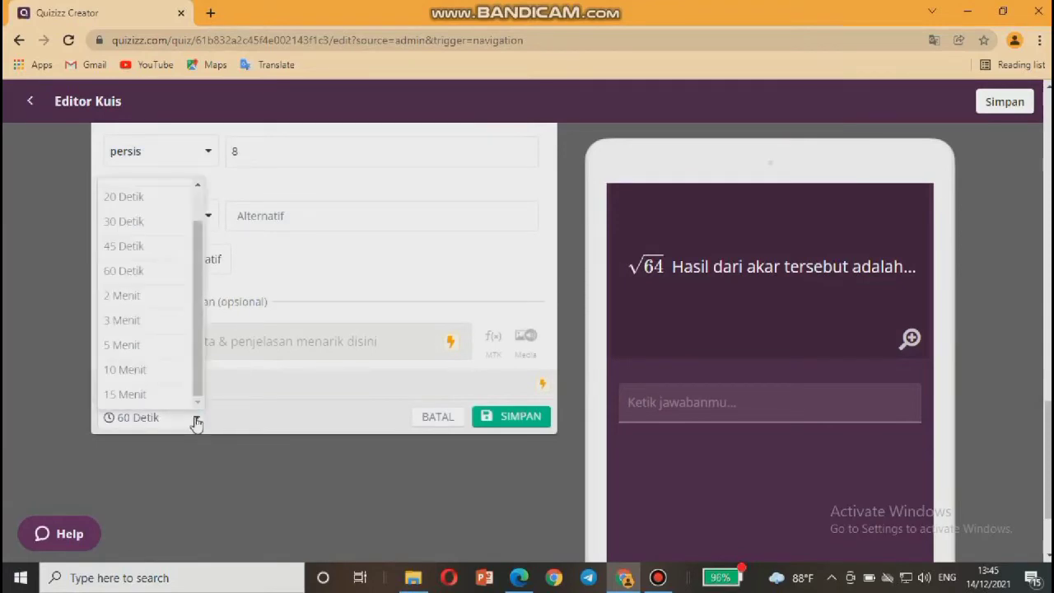
{"action": "left_click", "coordinate": [121, 347]}
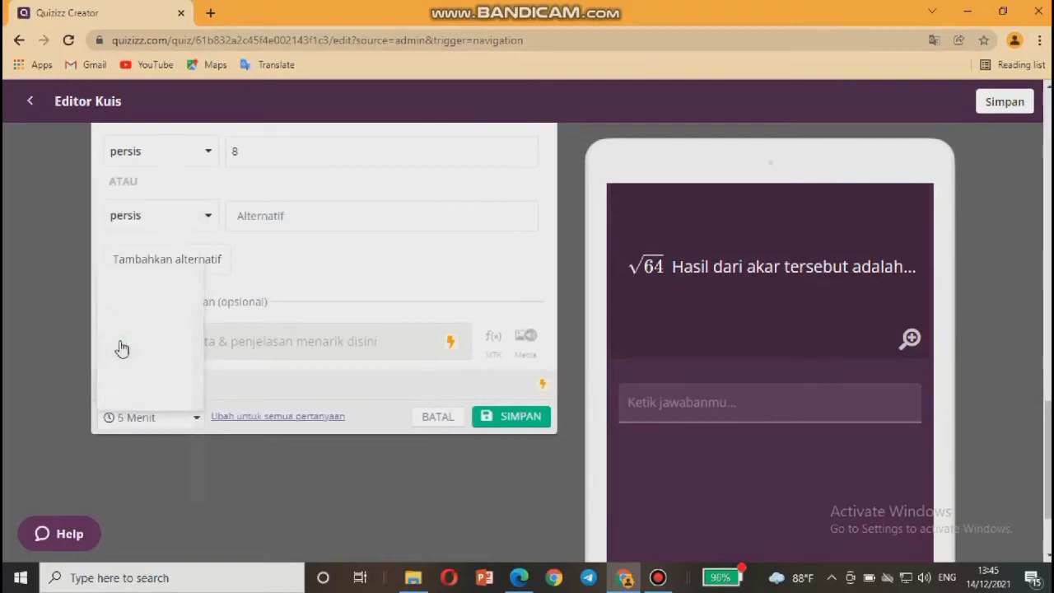
{"action": "scroll", "coordinate": [342, 313], "scroll_direction": "up", "scroll_amount": 3}
{"action": "scroll", "coordinate": [343, 313], "scroll_direction": "down", "scroll_amount": 5}
{"action": "scroll", "coordinate": [340, 313], "scroll_direction": "up", "scroll_amount": 1}
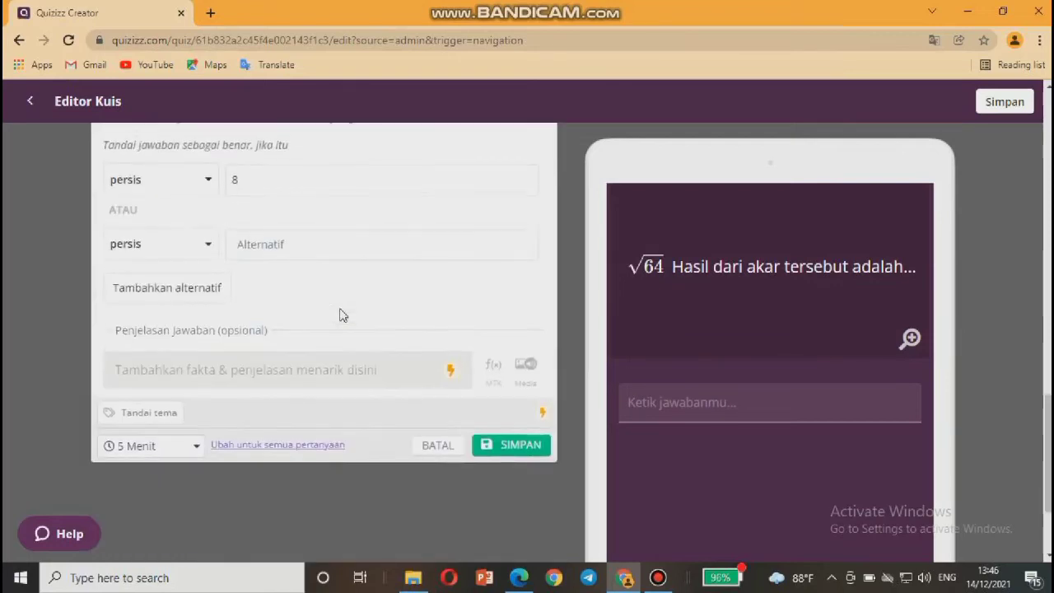
{"action": "left_click", "coordinate": [494, 445]}
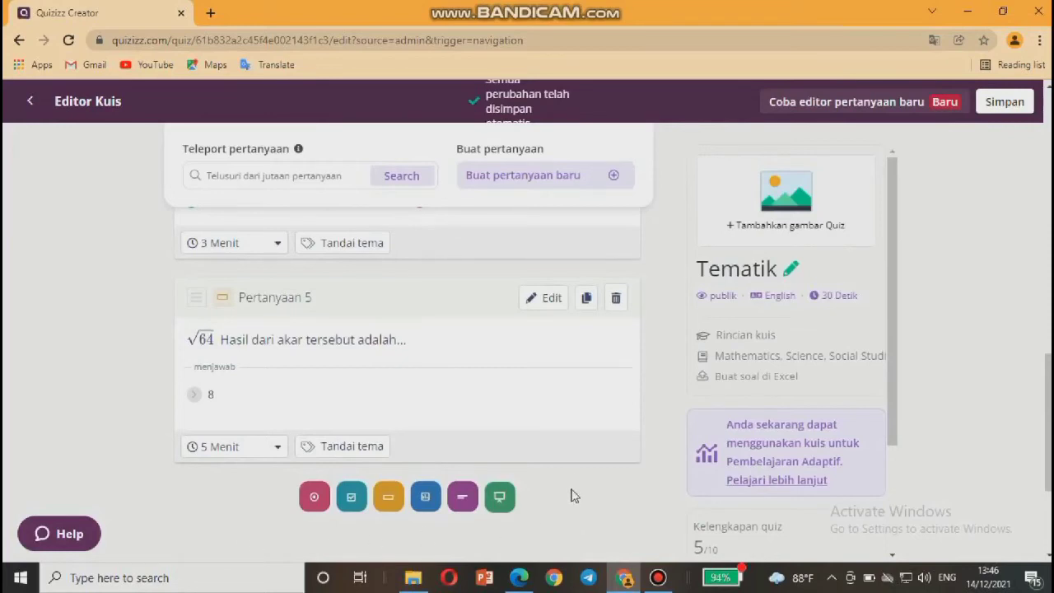
Add essay question 6 'Jelaskan apa itu hewan ovovivipar dan sebutkan 3 contohnya!' and dismiss the ungraded notice.
{"action": "left_click", "coordinate": [462, 494]}
{"action": "scroll", "coordinate": [461, 492], "scroll_direction": "down", "scroll_amount": 1}
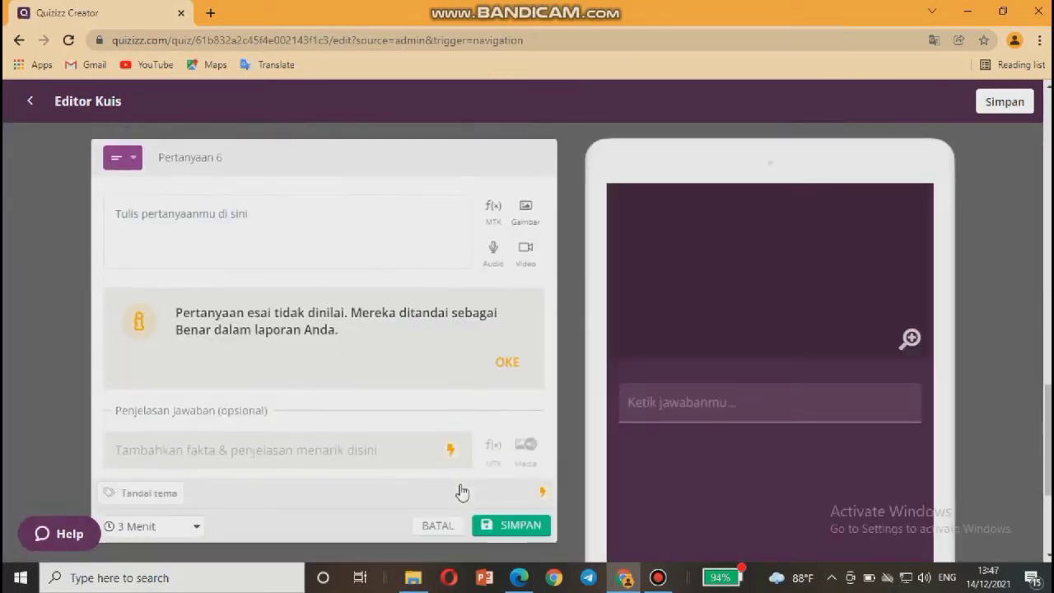
{"action": "left_click", "coordinate": [216, 219]}
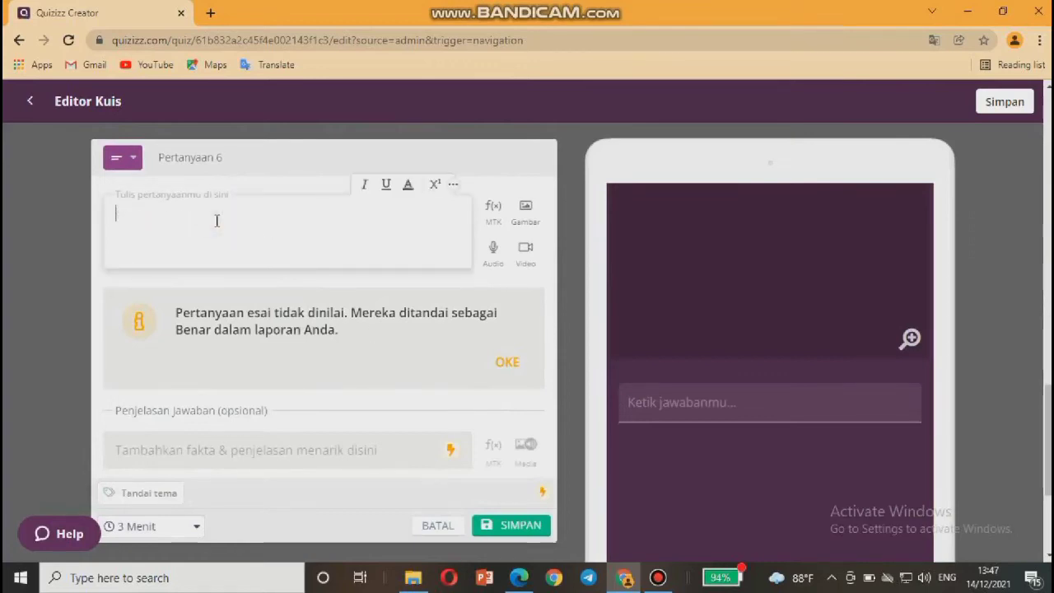
{"action": "type", "text": "Jelaskan apa itu hewan ovovivipar dan sebutkan 3 contohnya!"}
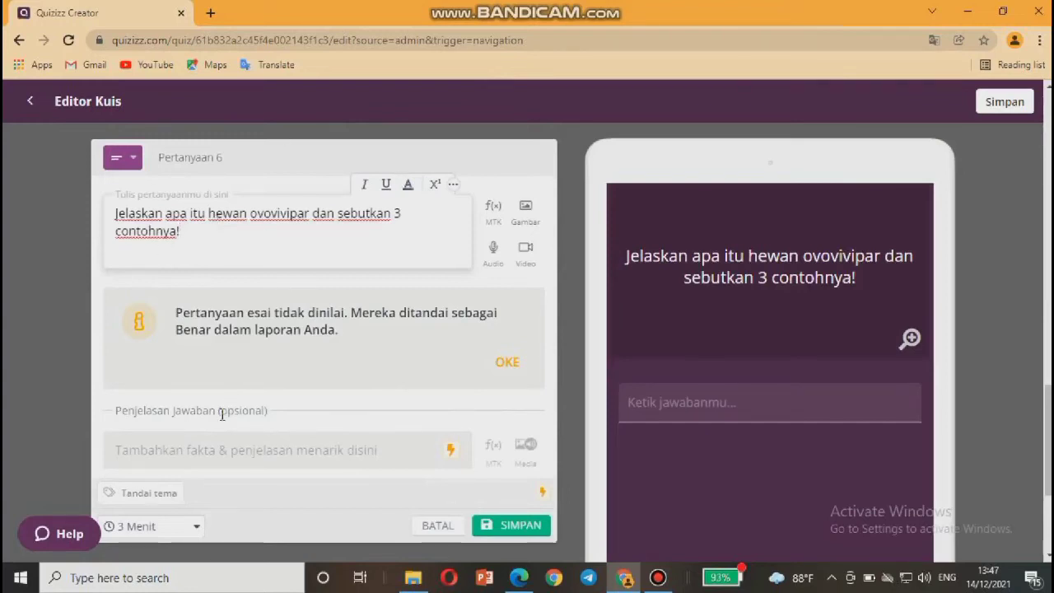
{"action": "scroll", "coordinate": [221, 414], "scroll_direction": "down", "scroll_amount": 1}
{"action": "scroll", "coordinate": [222, 414], "scroll_direction": "up", "scroll_amount": 2}
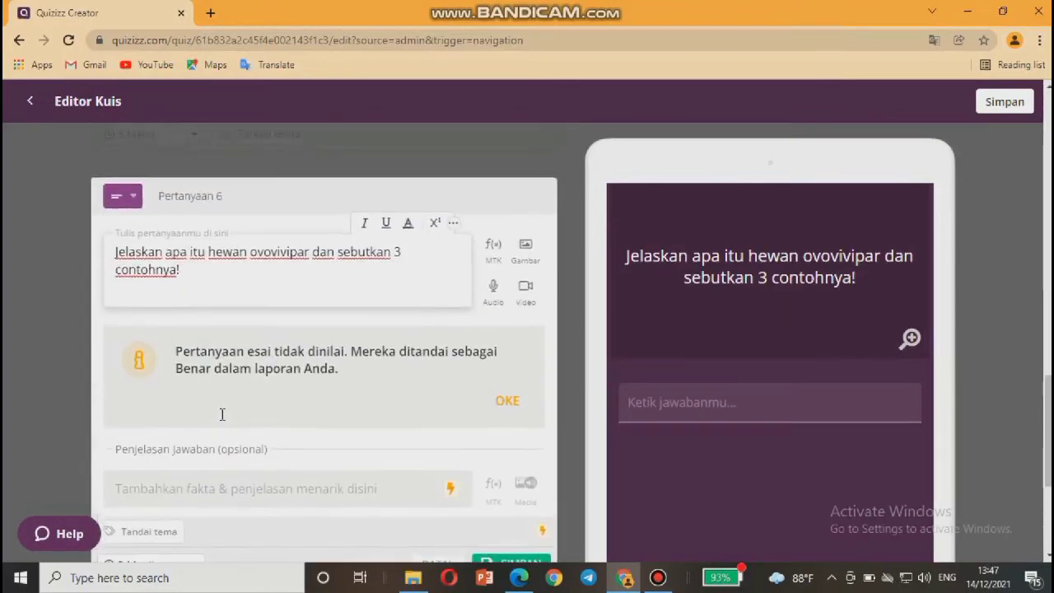
{"action": "scroll", "coordinate": [222, 414], "scroll_direction": "up", "scroll_amount": 1}
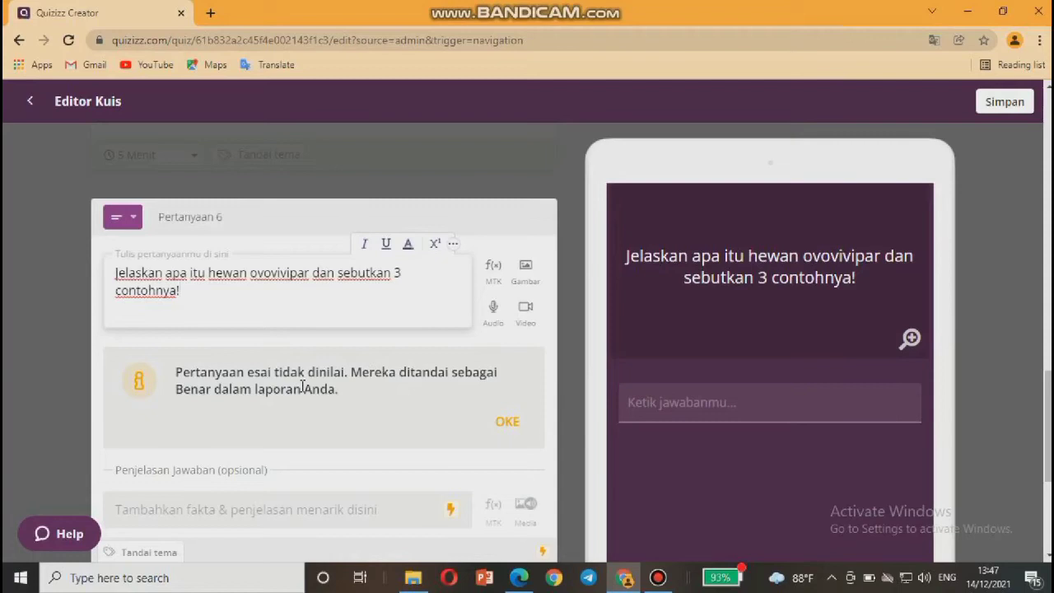
{"action": "left_click", "coordinate": [505, 430]}
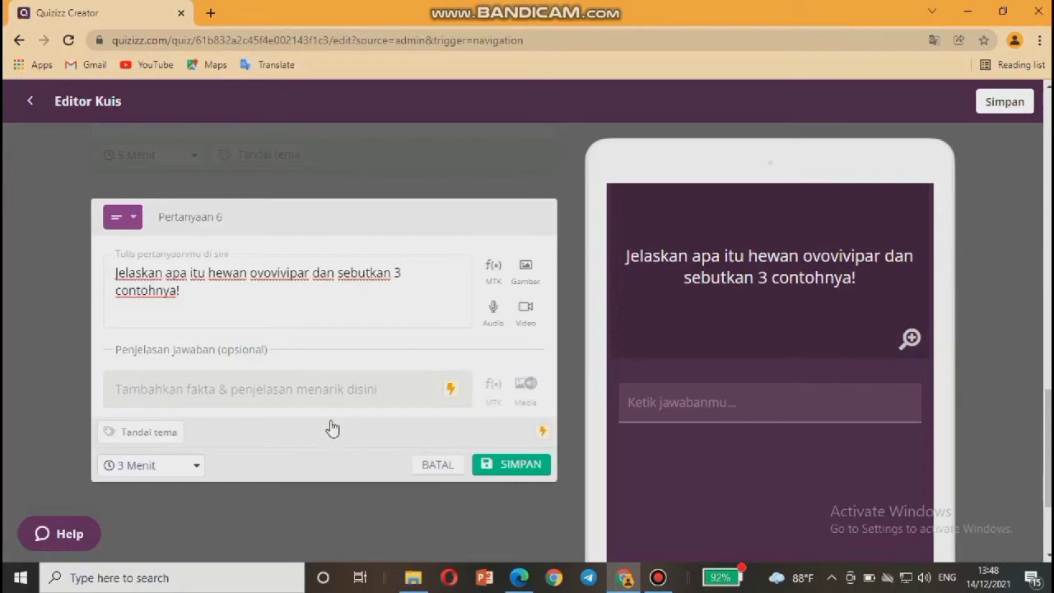
Change essay question 6's limit from 3 Menit to 5 Menit and save it.
{"action": "left_click", "coordinate": [144, 465]}
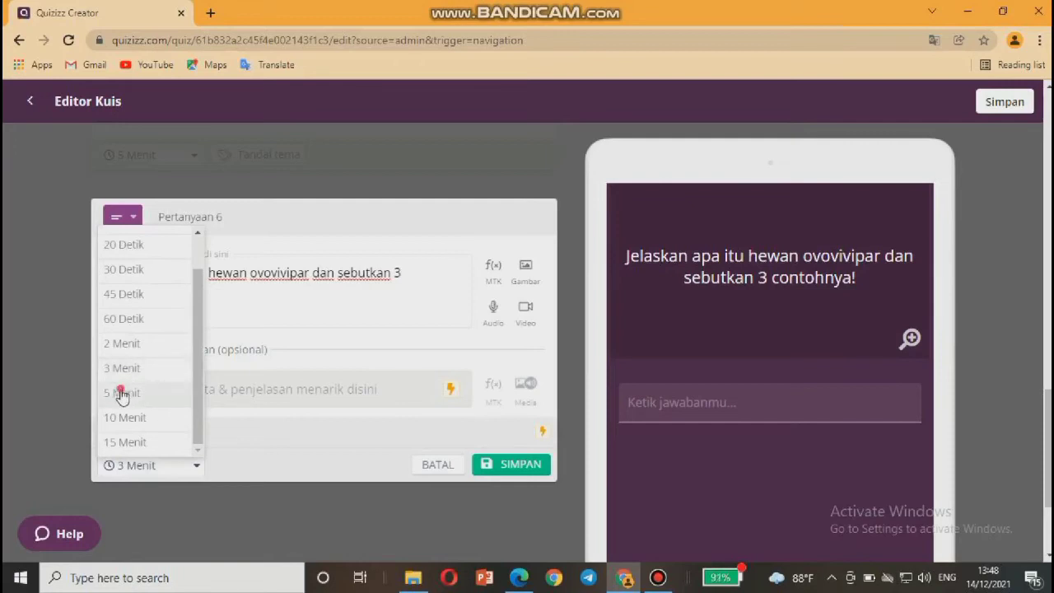
{"action": "left_click", "coordinate": [119, 392]}
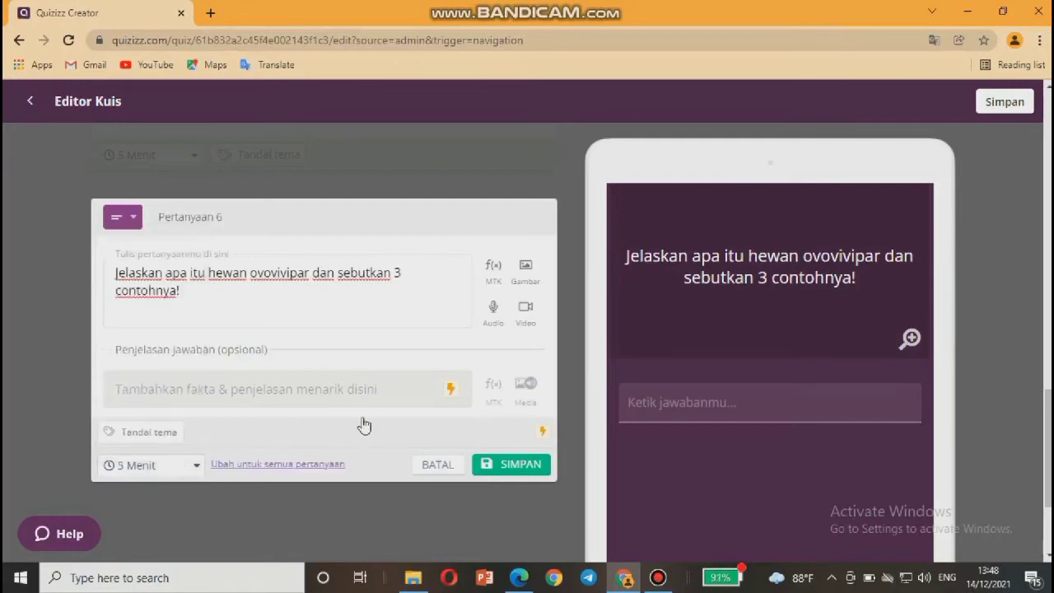
{"action": "left_click", "coordinate": [509, 465]}
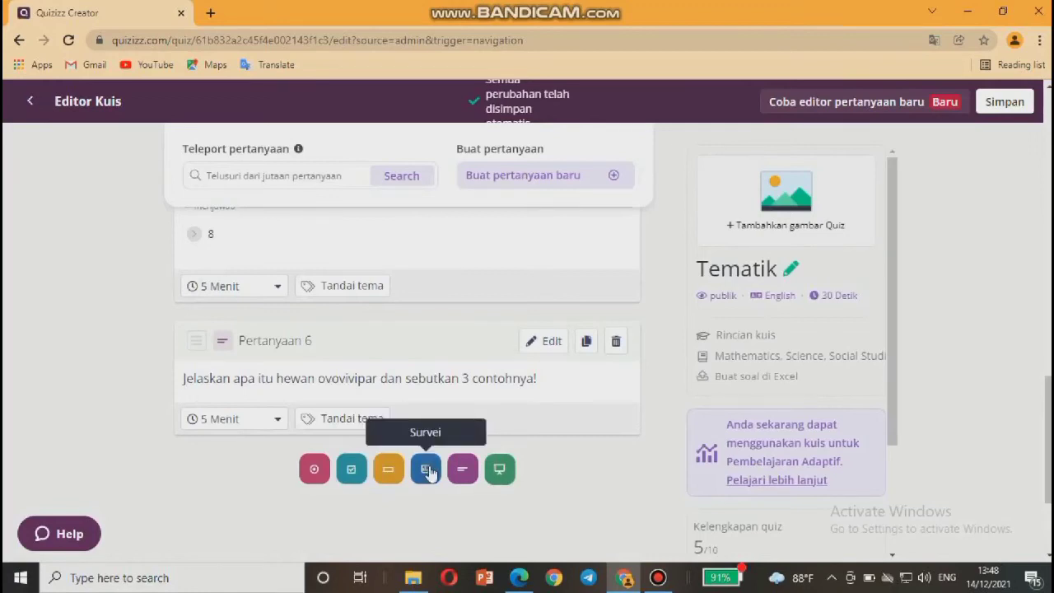
Add survey question 7 'Bagaimana pendapatmu tentang pelajaran hari ini?'.
{"action": "left_click", "coordinate": [426, 471]}
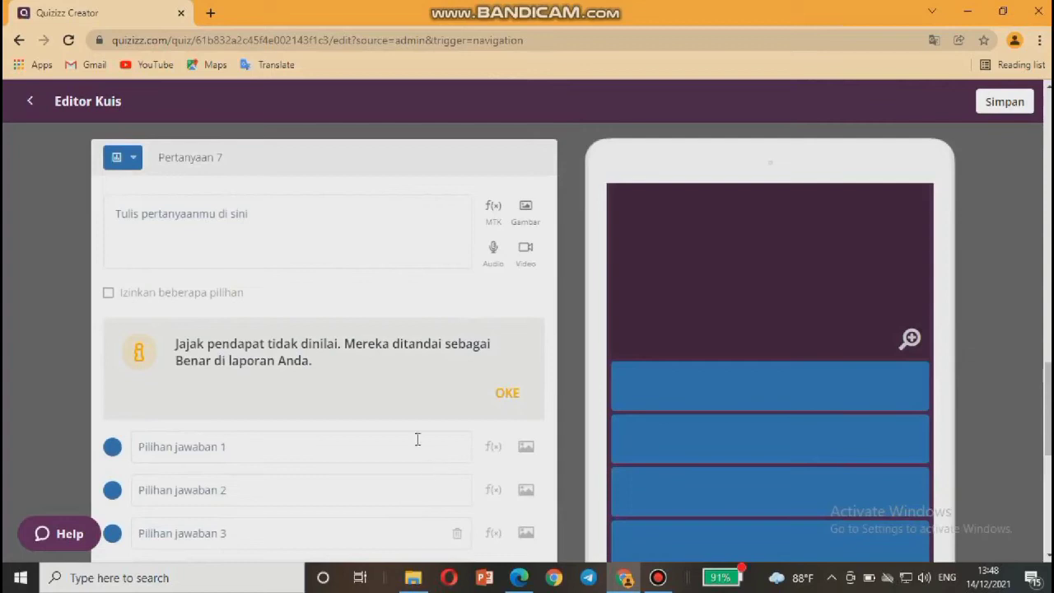
{"action": "left_click", "coordinate": [201, 214]}
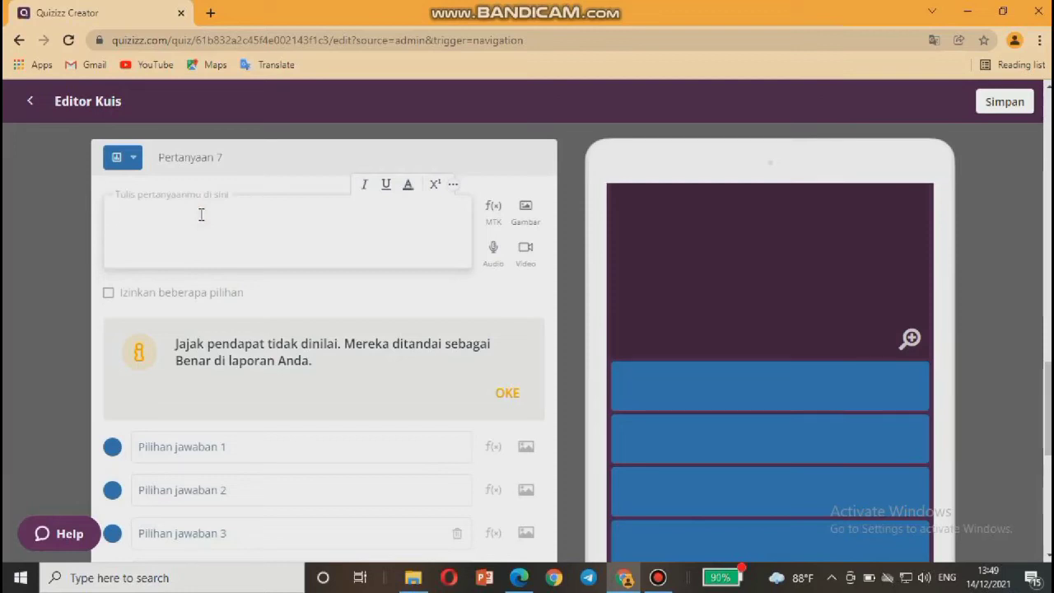
{"action": "type", "text": "b"}
{"action": "key", "text": "BackSpace"}
{"action": "type", "text": "Bagaimana pendapatmu tentang pelajaran hari ini"}
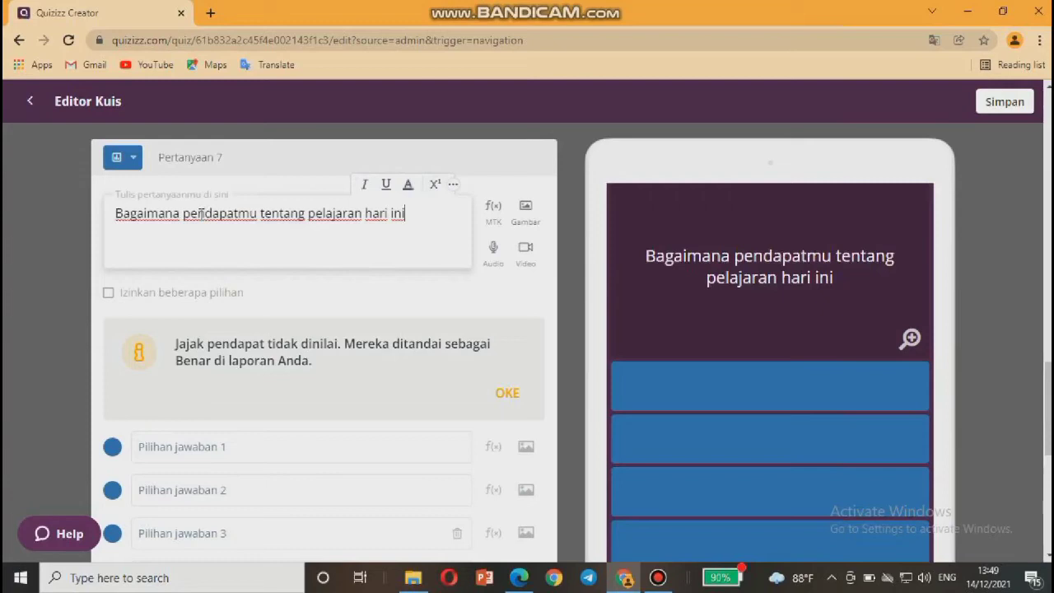
{"action": "type", "text": "?"}
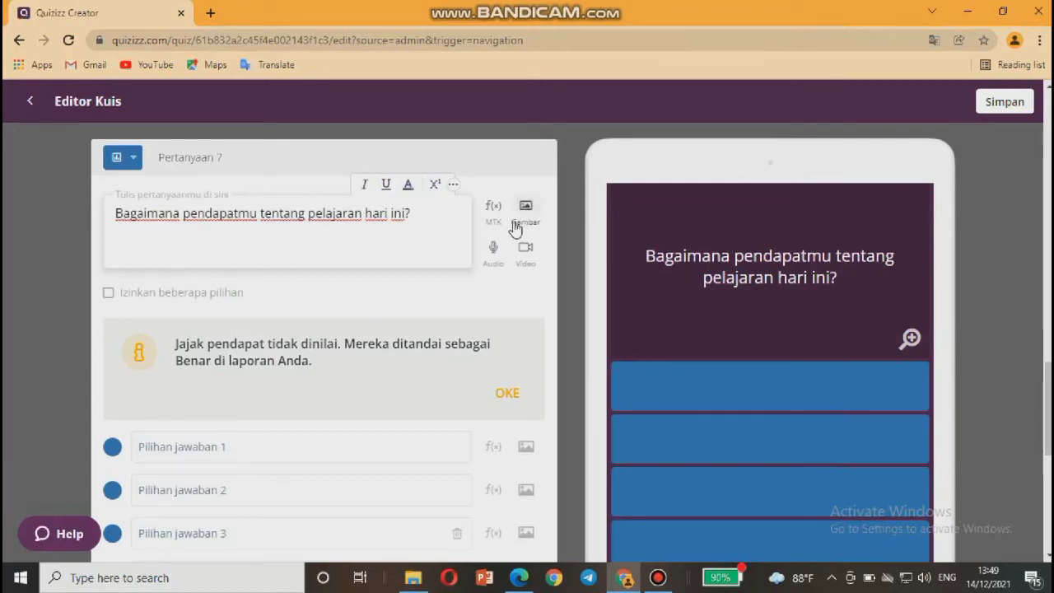
Dismiss the ungraded-poll notice and begin the first choice, Menyenangkan.
{"action": "scroll", "coordinate": [396, 239], "scroll_direction": "down", "scroll_amount": 1}
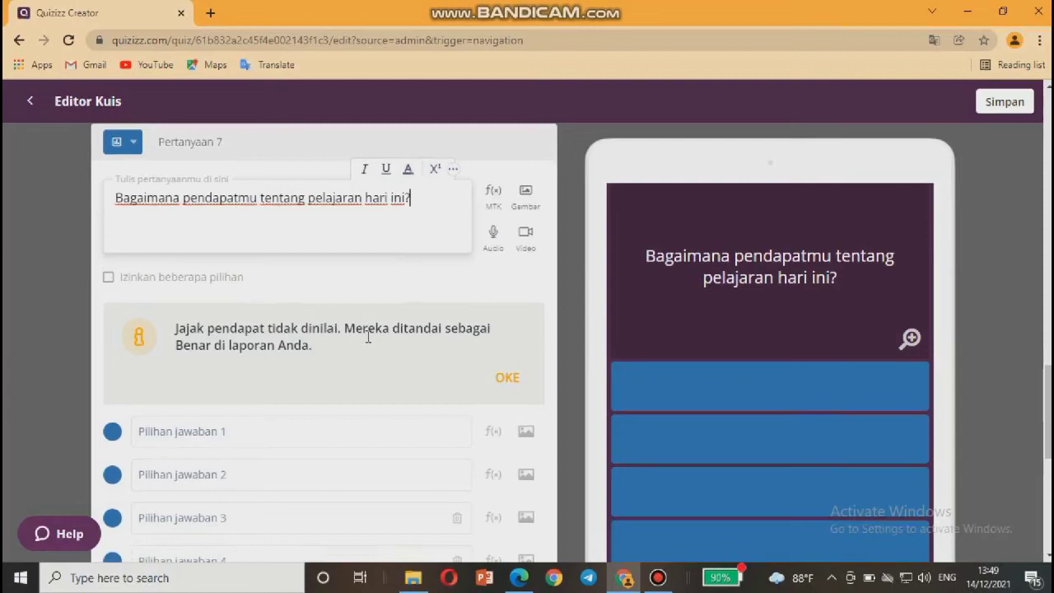
{"action": "left_click", "coordinate": [508, 379]}
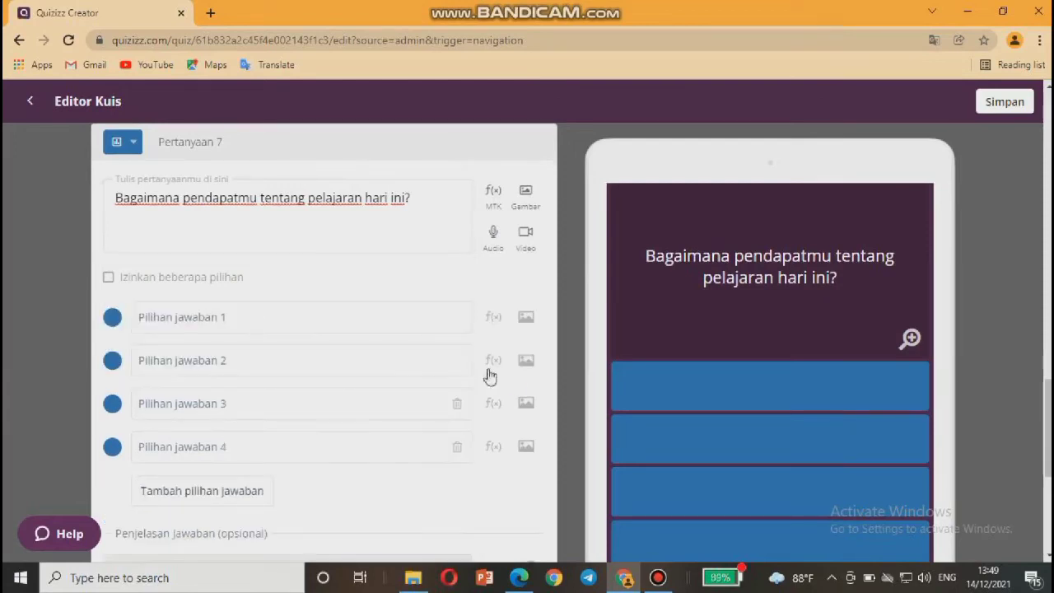
{"action": "left_click", "coordinate": [192, 318]}
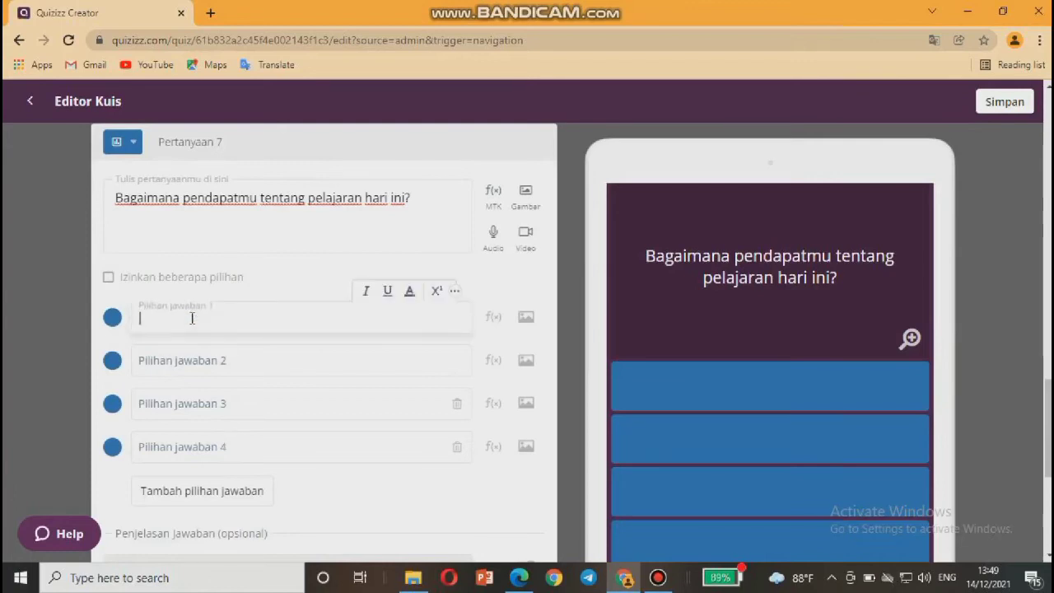
{"action": "type", "text": "Menyenangkan"}
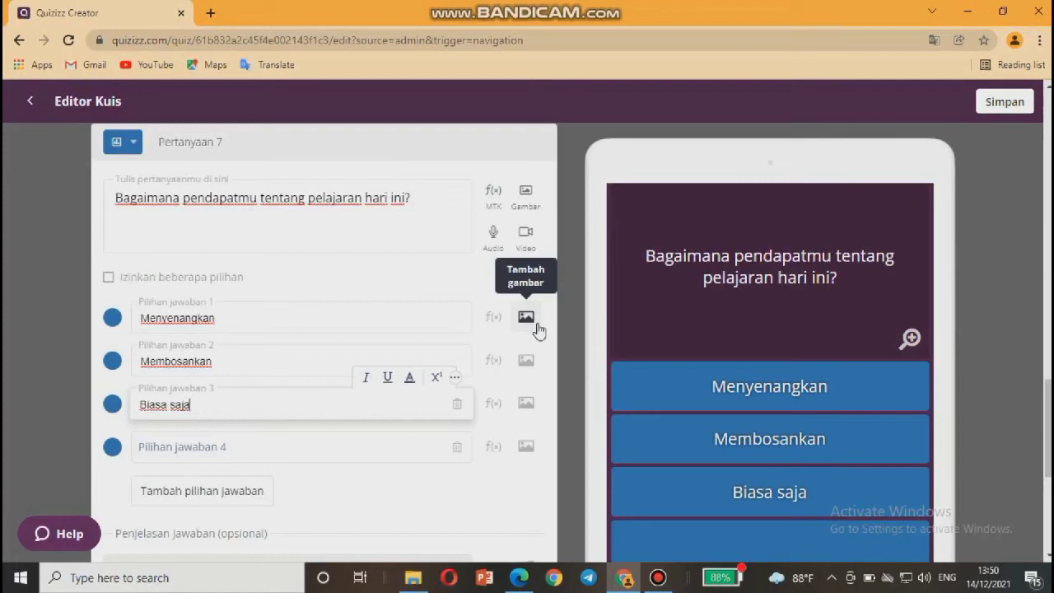
Pick 45 Detik in question 7's time-limit dropdown, replacing 30 Detik.
{"action": "scroll", "coordinate": [537, 330], "scroll_direction": "down", "scroll_amount": 2}
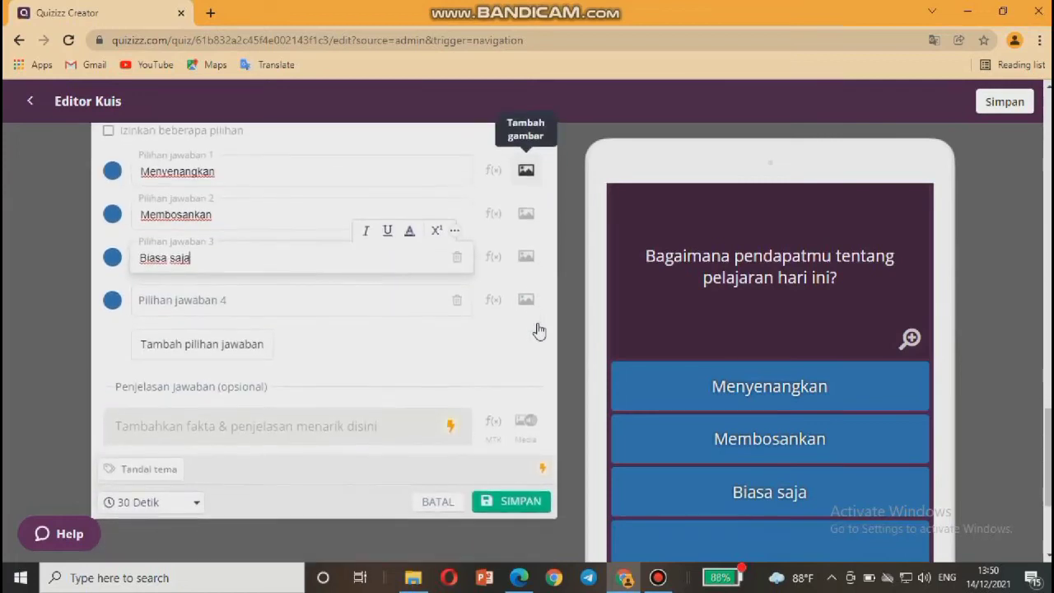
{"action": "left_click", "coordinate": [152, 502]}
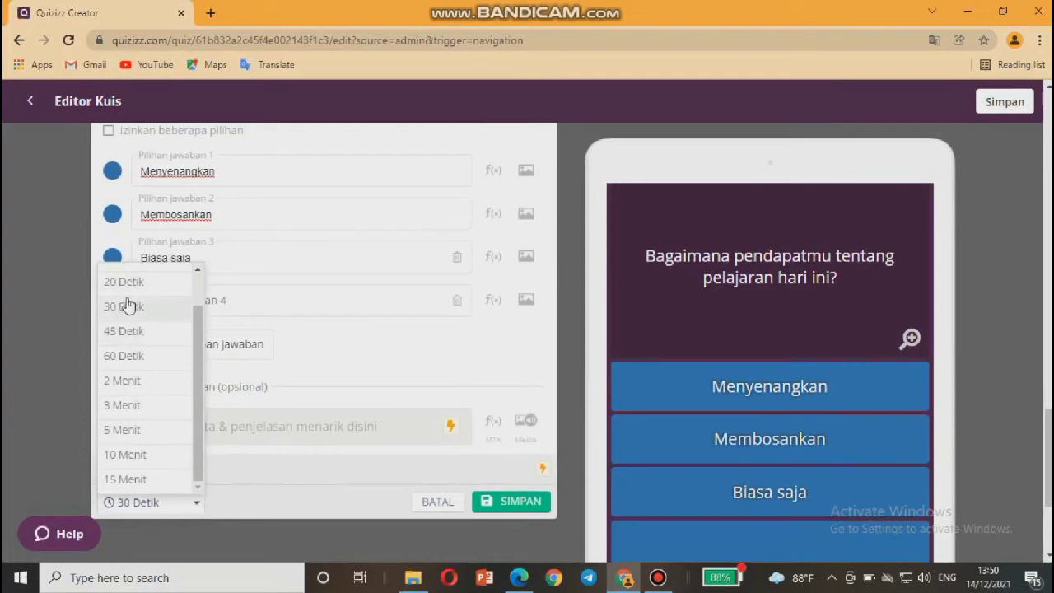
{"action": "left_click", "coordinate": [123, 332]}
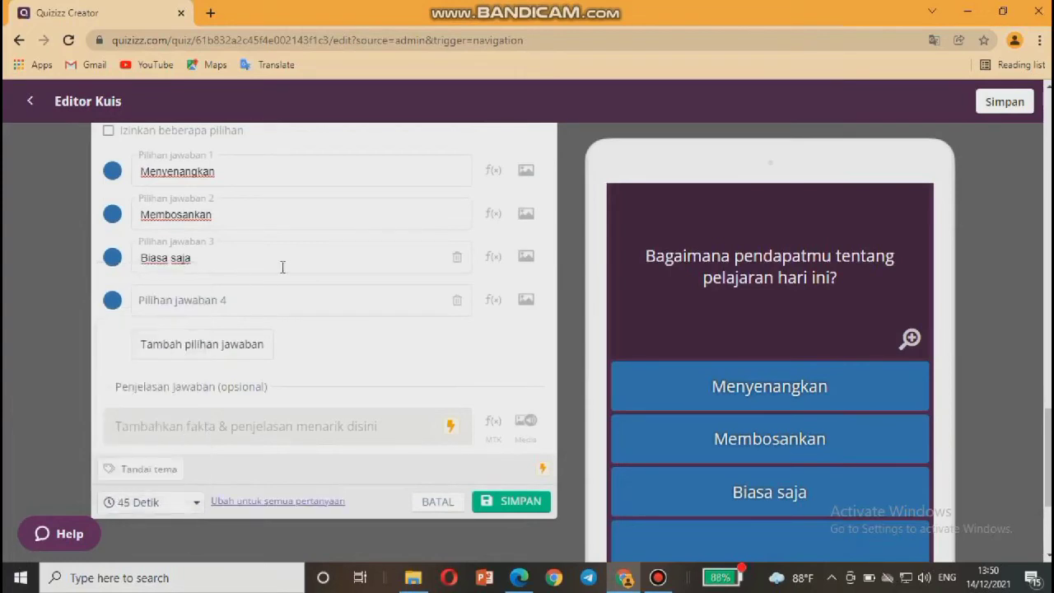
{"action": "scroll", "coordinate": [284, 266], "scroll_direction": "up", "scroll_amount": 4}
{"action": "scroll", "coordinate": [284, 266], "scroll_direction": "down", "scroll_amount": 3}
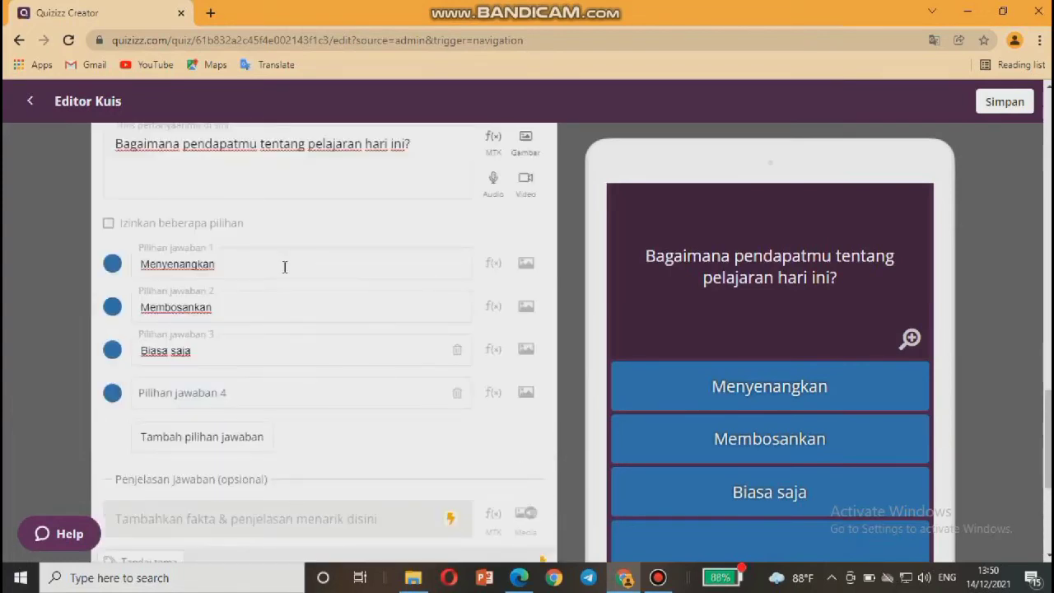
{"action": "scroll", "coordinate": [284, 266], "scroll_direction": "down", "scroll_amount": 1}
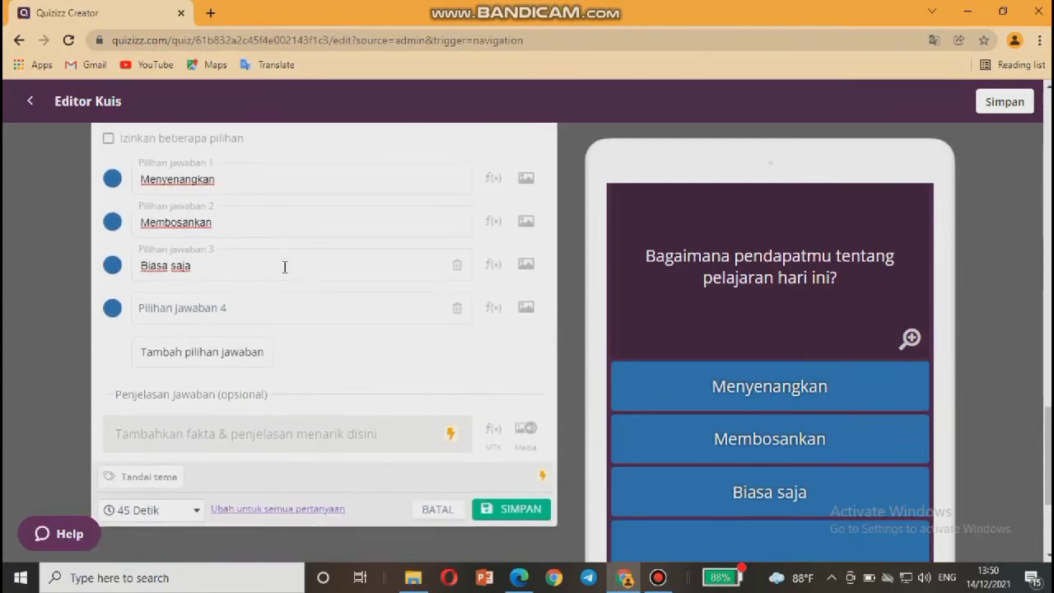
Save survey question 7 with its 45 Detik limit.
{"action": "left_click", "coordinate": [499, 513]}
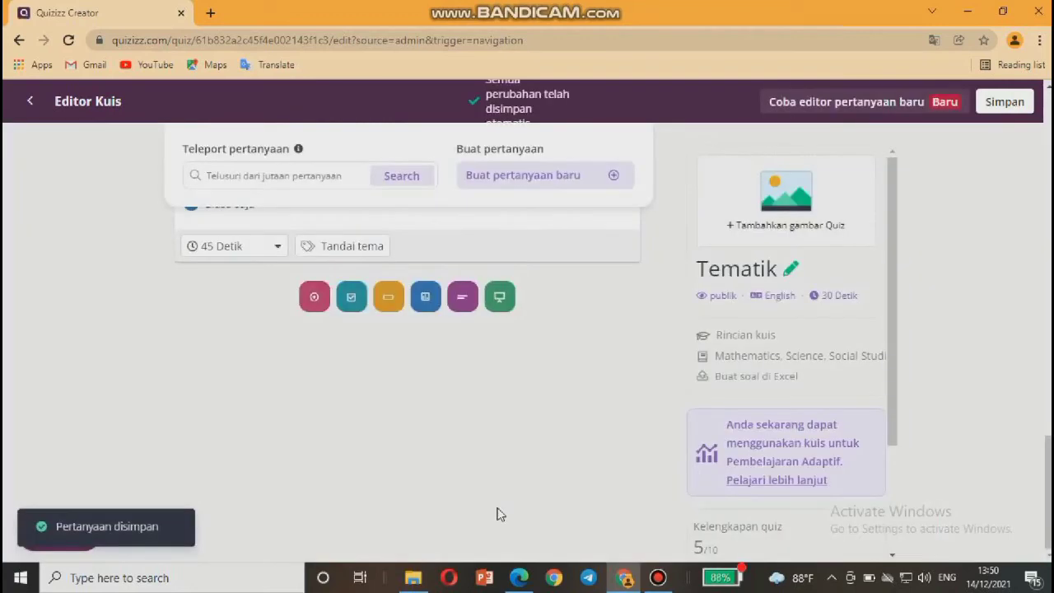
{"action": "scroll", "coordinate": [472, 403], "scroll_direction": "up", "scroll_amount": 5}
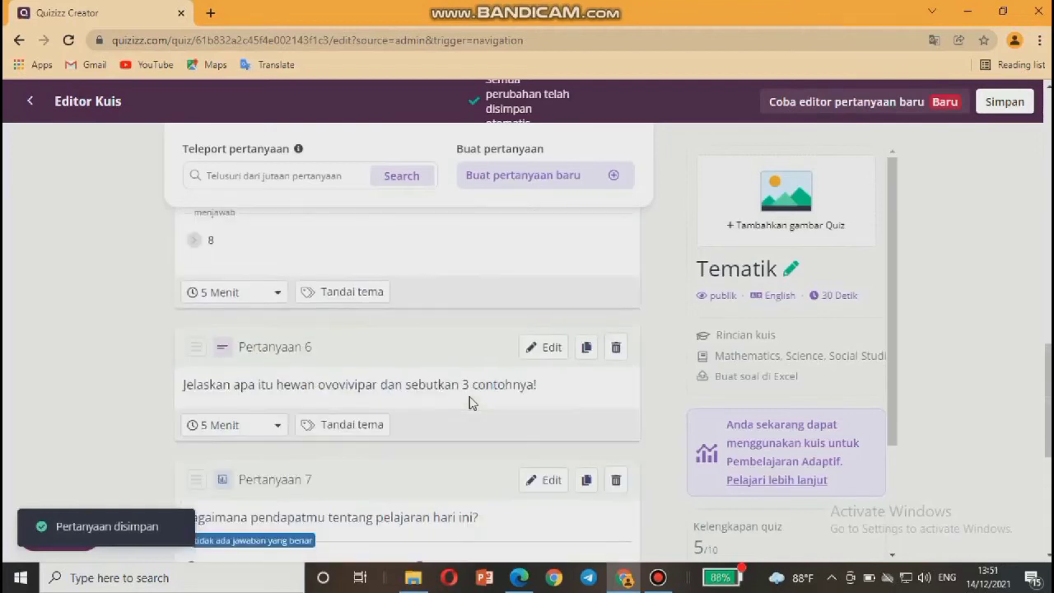
{"action": "scroll", "coordinate": [472, 402], "scroll_direction": "down", "scroll_amount": 5}
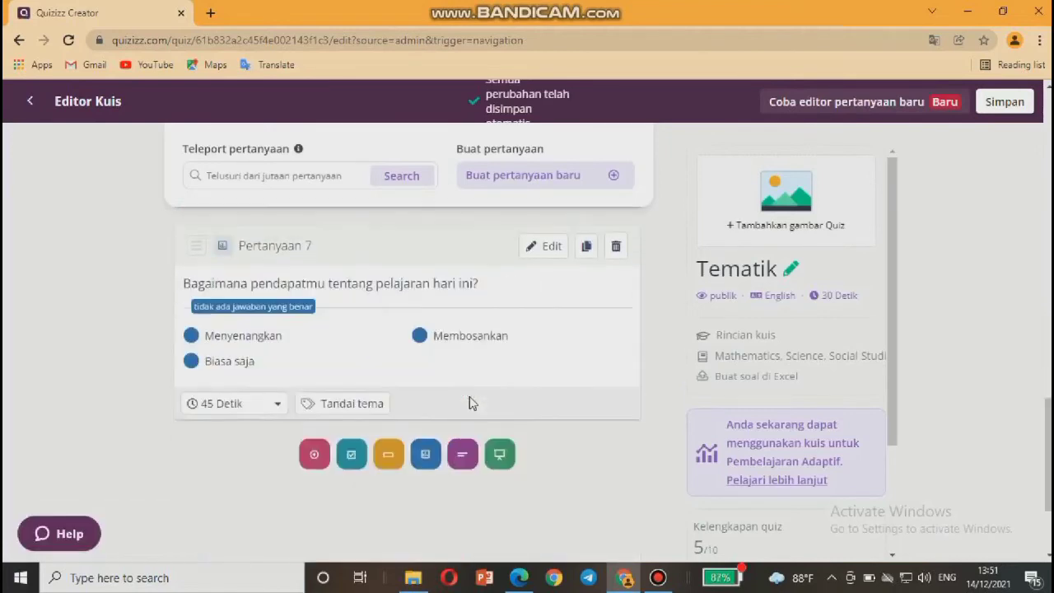
{"action": "scroll", "coordinate": [472, 403], "scroll_direction": "up", "scroll_amount": 15}
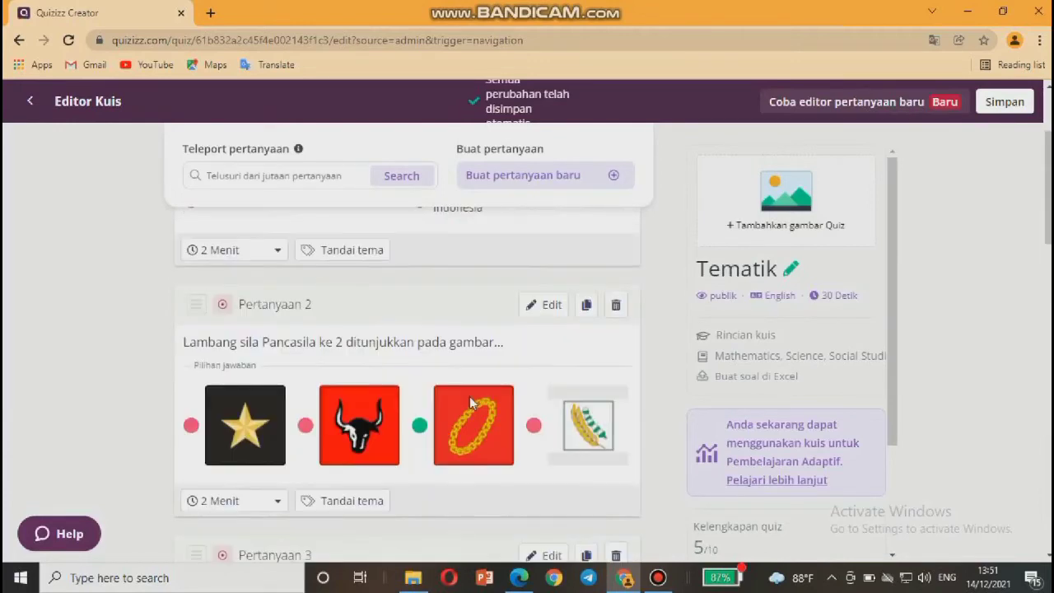
Scroll through the question list to review questions 1–7.
{"action": "scroll", "coordinate": [472, 403], "scroll_direction": "up", "scroll_amount": 2}
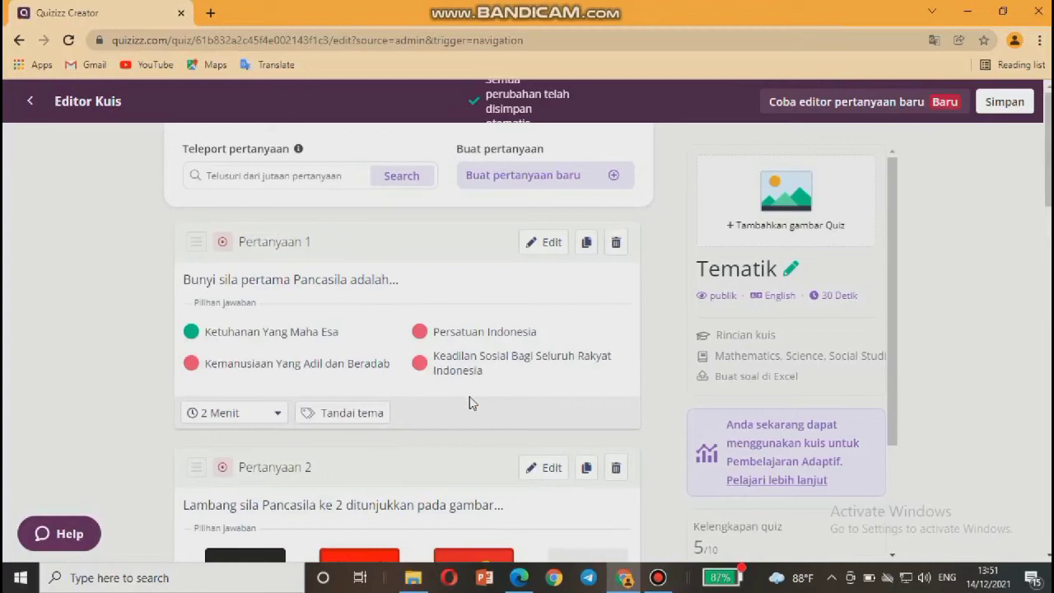
{"action": "scroll", "coordinate": [472, 403], "scroll_direction": "down", "scroll_amount": 4}
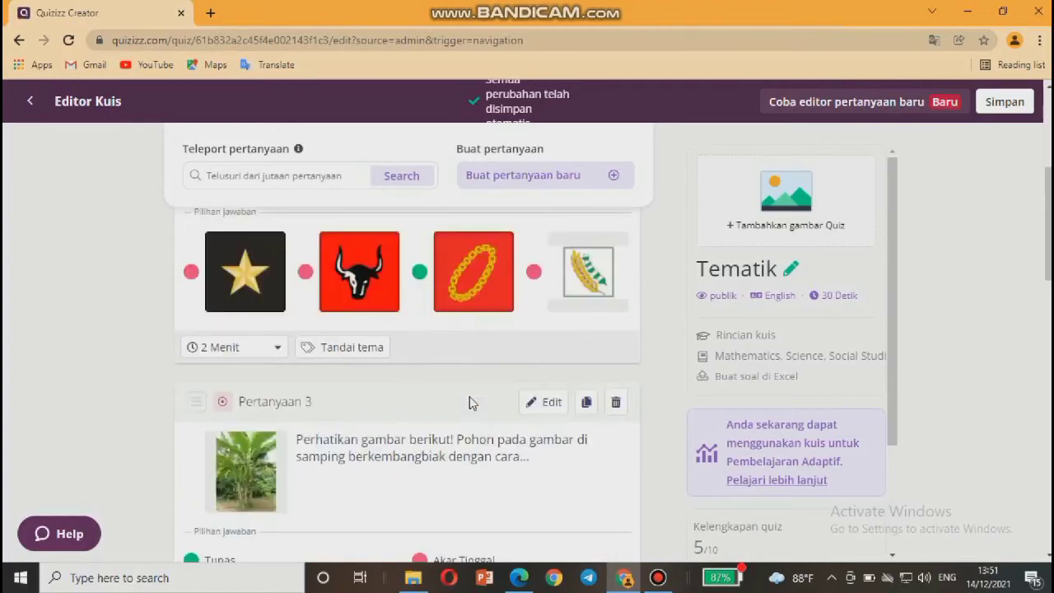
{"action": "scroll", "coordinate": [469, 402], "scroll_direction": "down", "scroll_amount": 10}
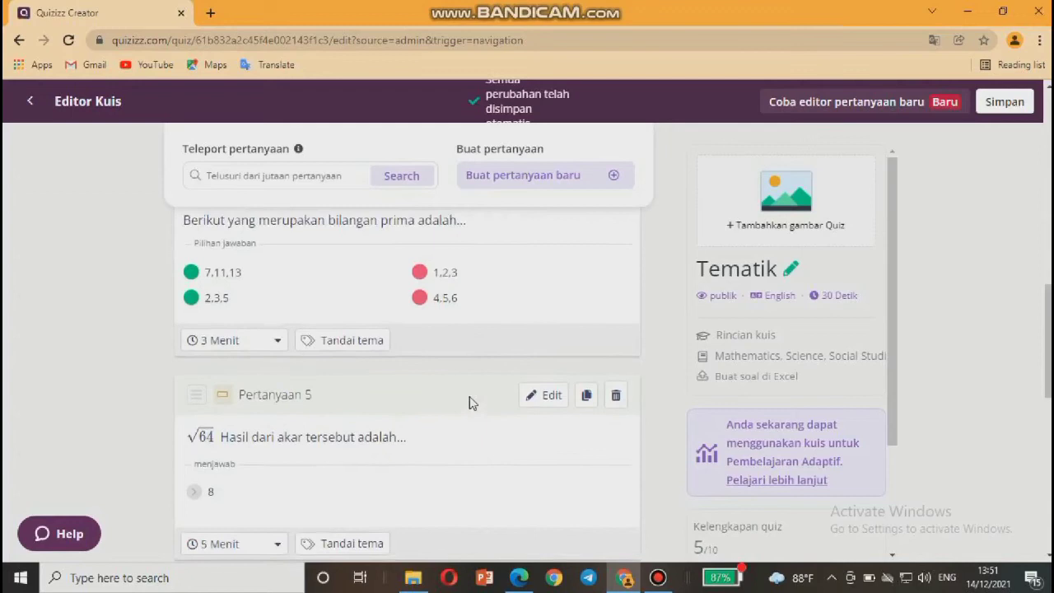
{"action": "scroll", "coordinate": [469, 402], "scroll_direction": "up", "scroll_amount": 6}
{"action": "scroll", "coordinate": [469, 402], "scroll_direction": "up", "scroll_amount": 6}
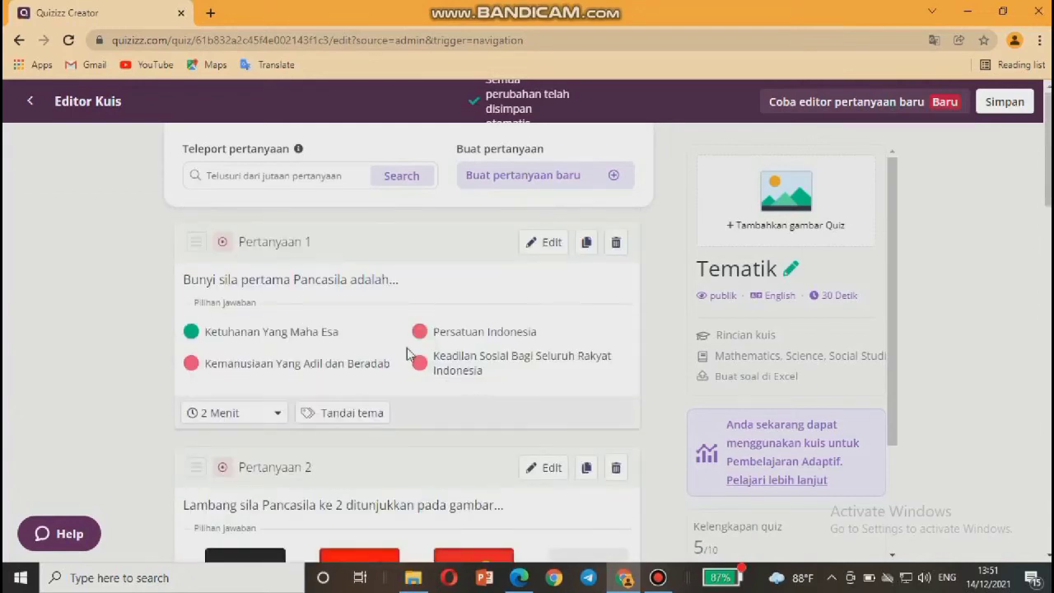
{"action": "scroll", "coordinate": [407, 348], "scroll_direction": "down", "scroll_amount": 3}
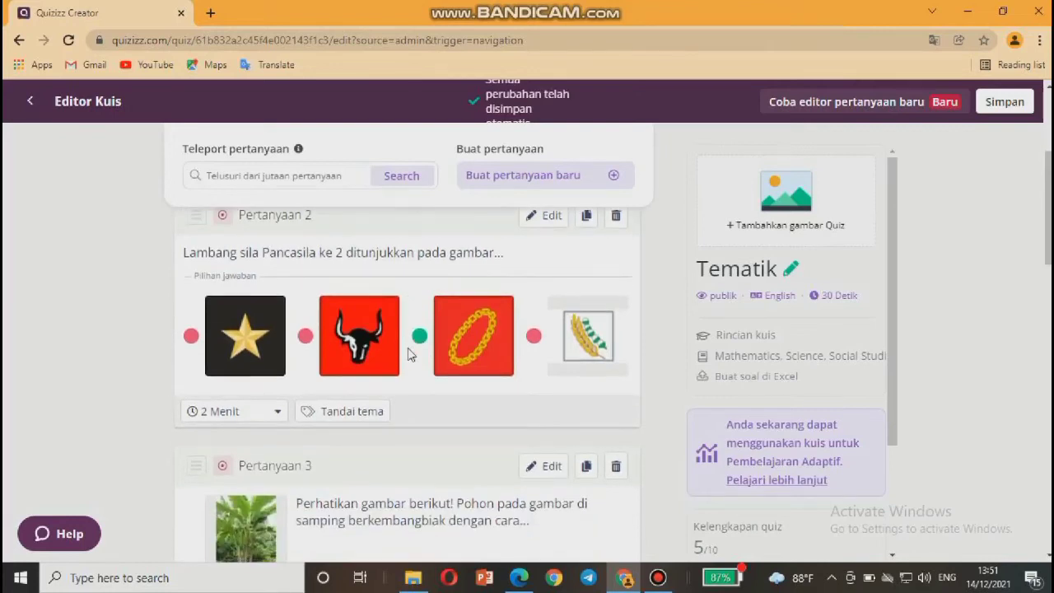
{"action": "scroll", "coordinate": [407, 347], "scroll_direction": "down", "scroll_amount": 3}
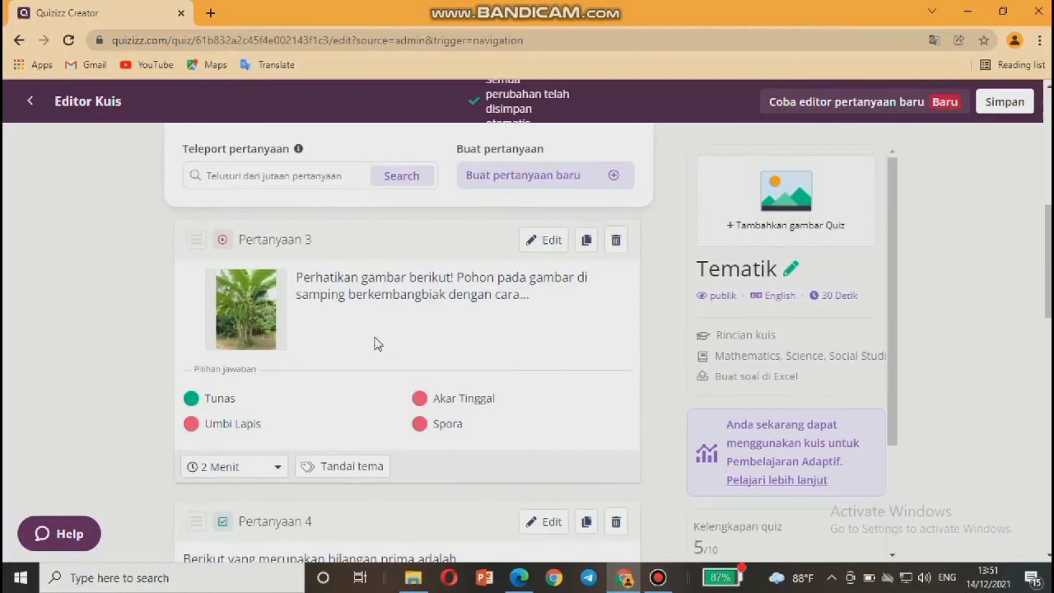
{"action": "mouse_move", "coordinate": [268, 331]}
{"action": "scroll", "coordinate": [310, 315], "scroll_direction": "down", "scroll_amount": 3}
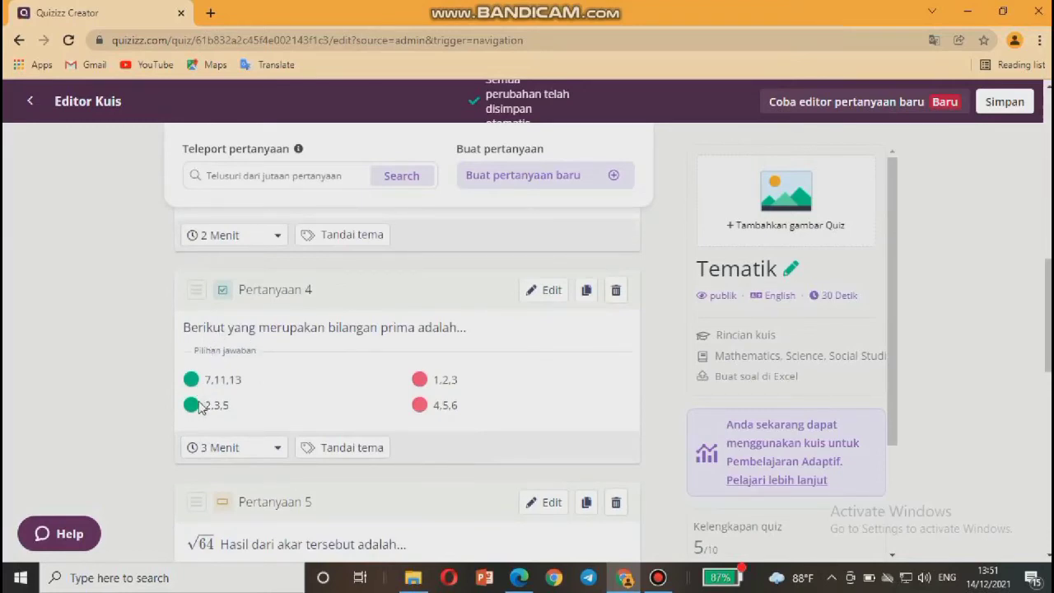
{"action": "scroll", "coordinate": [198, 407], "scroll_direction": "down", "scroll_amount": 1}
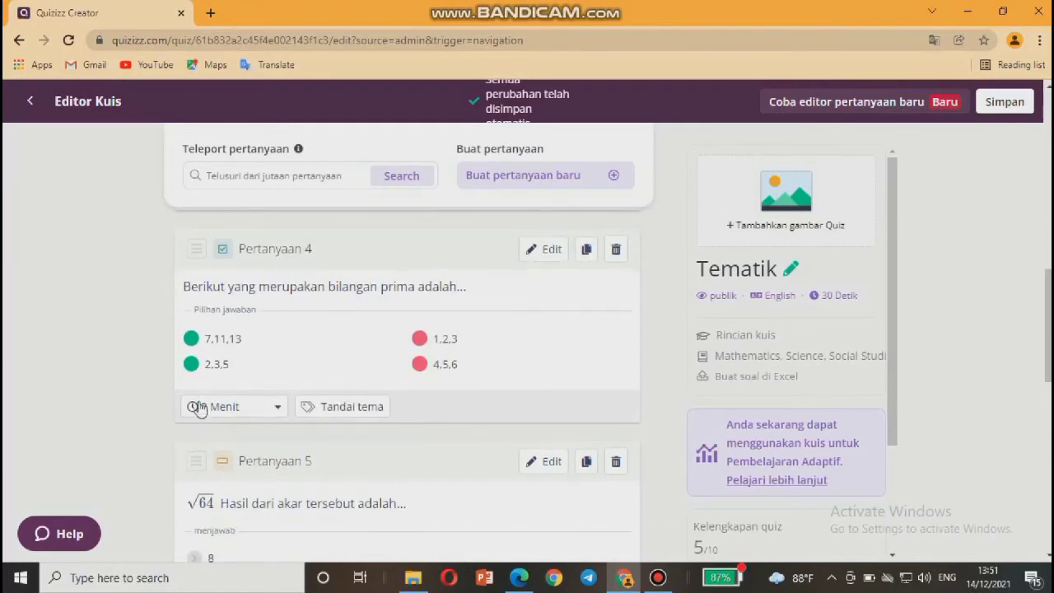
{"action": "scroll", "coordinate": [198, 407], "scroll_direction": "down", "scroll_amount": 3}
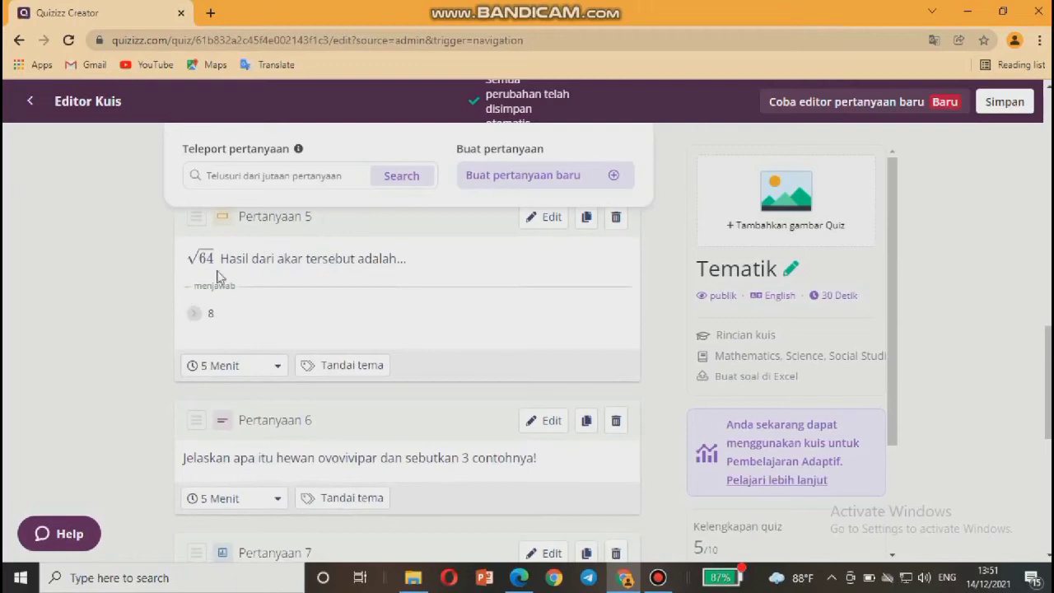
{"action": "scroll", "coordinate": [255, 342], "scroll_direction": "down", "scroll_amount": 2}
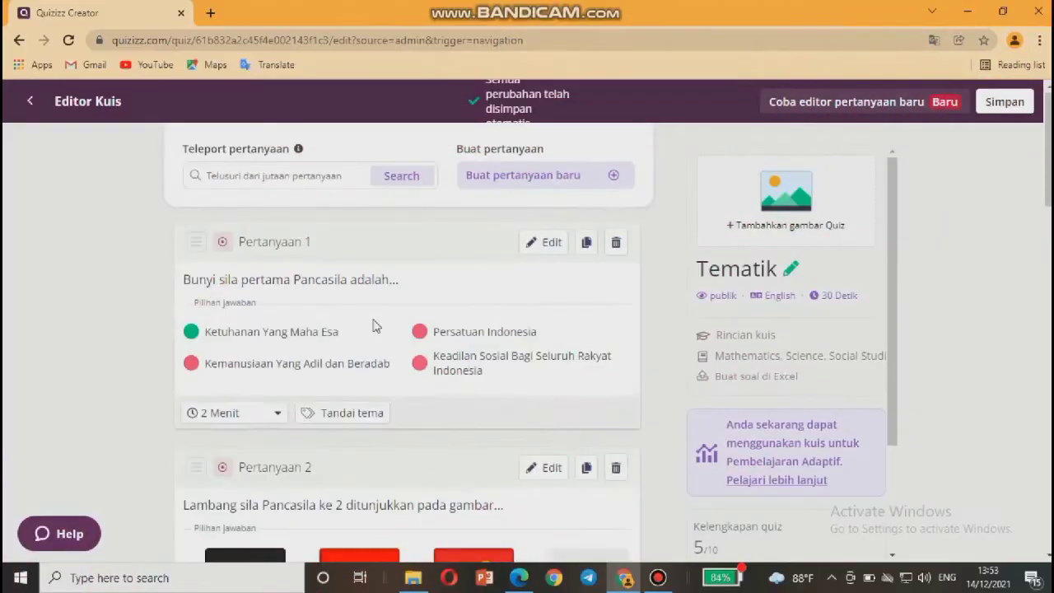
Click Simpan at the top right to open the Rincian kuis dialog.
{"action": "scroll", "coordinate": [372, 326], "scroll_direction": "down", "scroll_amount": 10}
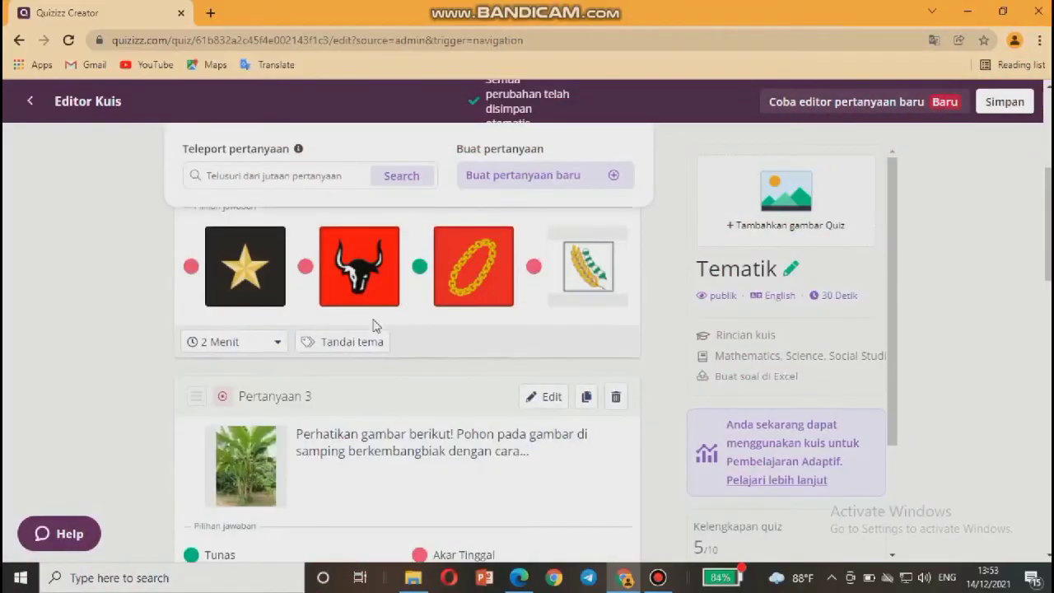
{"action": "scroll", "coordinate": [372, 326], "scroll_direction": "down", "scroll_amount": 15}
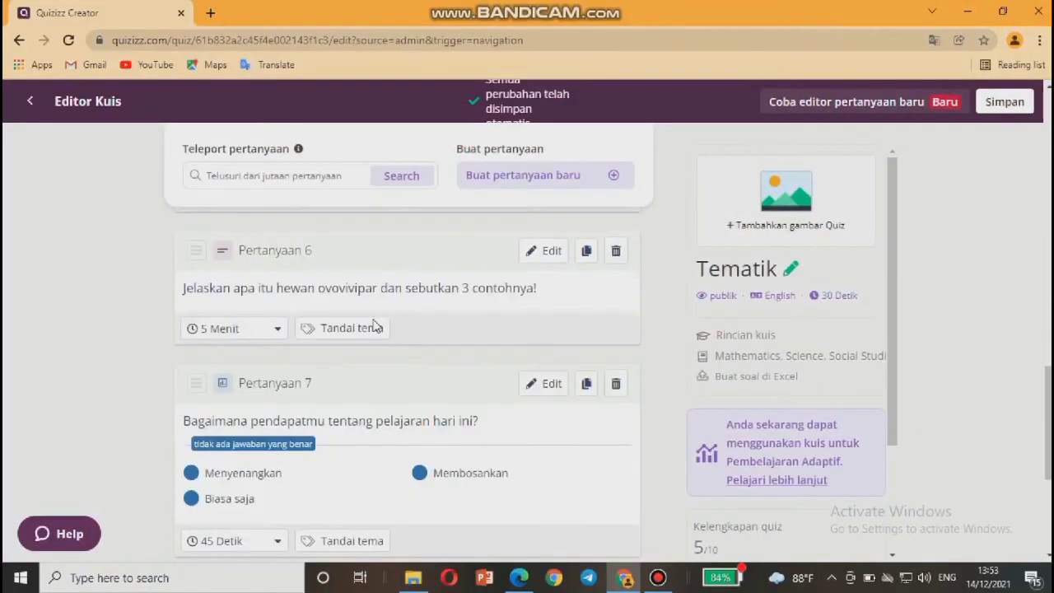
{"action": "scroll", "coordinate": [372, 325], "scroll_direction": "up", "scroll_amount": 3}
{"action": "scroll", "coordinate": [372, 325], "scroll_direction": "up", "scroll_amount": 20}
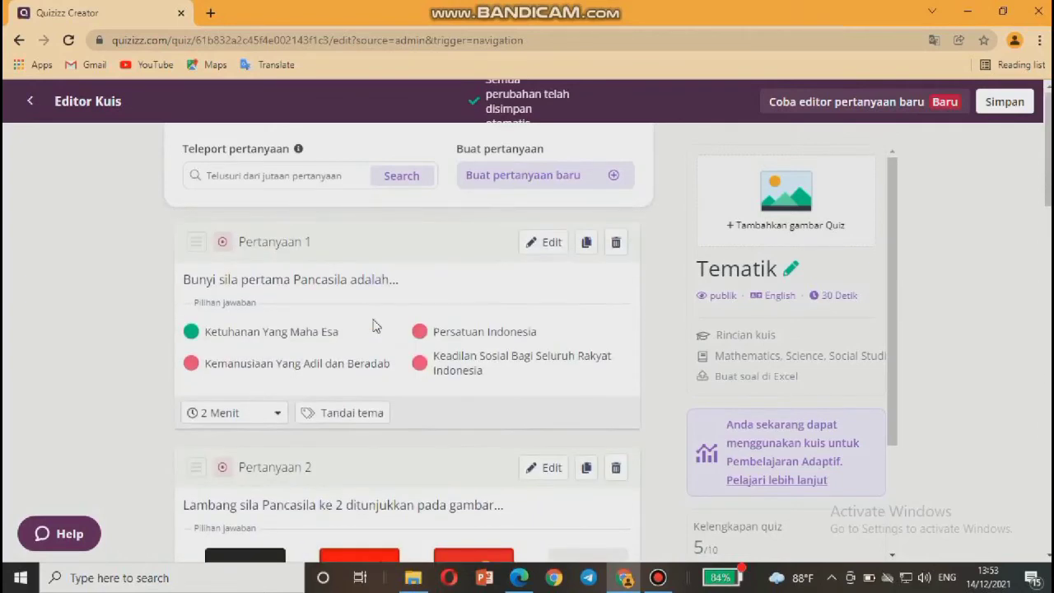
{"action": "scroll", "coordinate": [372, 325], "scroll_direction": "down", "scroll_amount": 2}
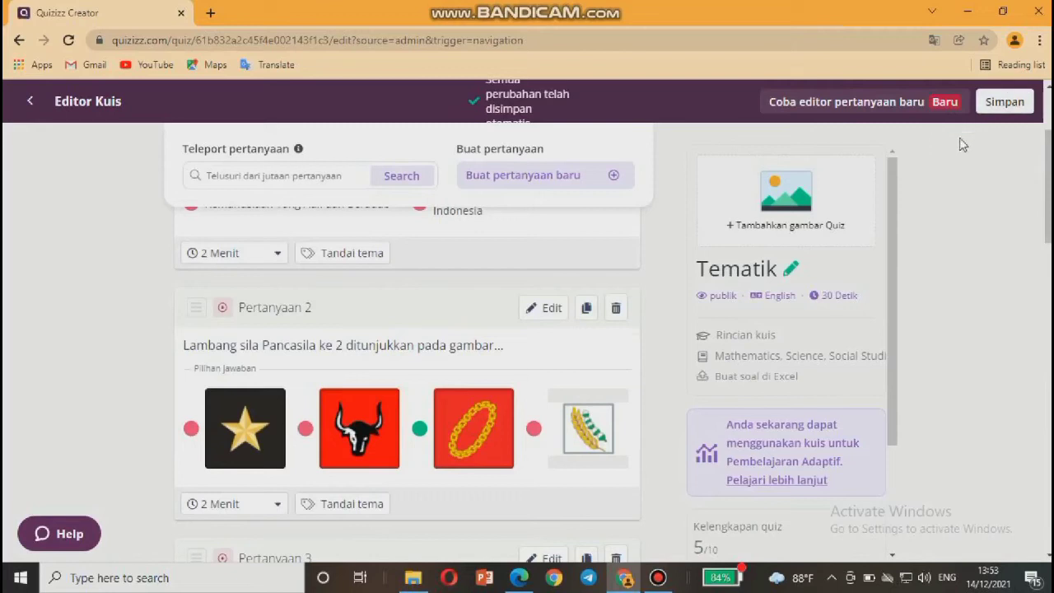
{"action": "left_click", "coordinate": [1006, 104]}
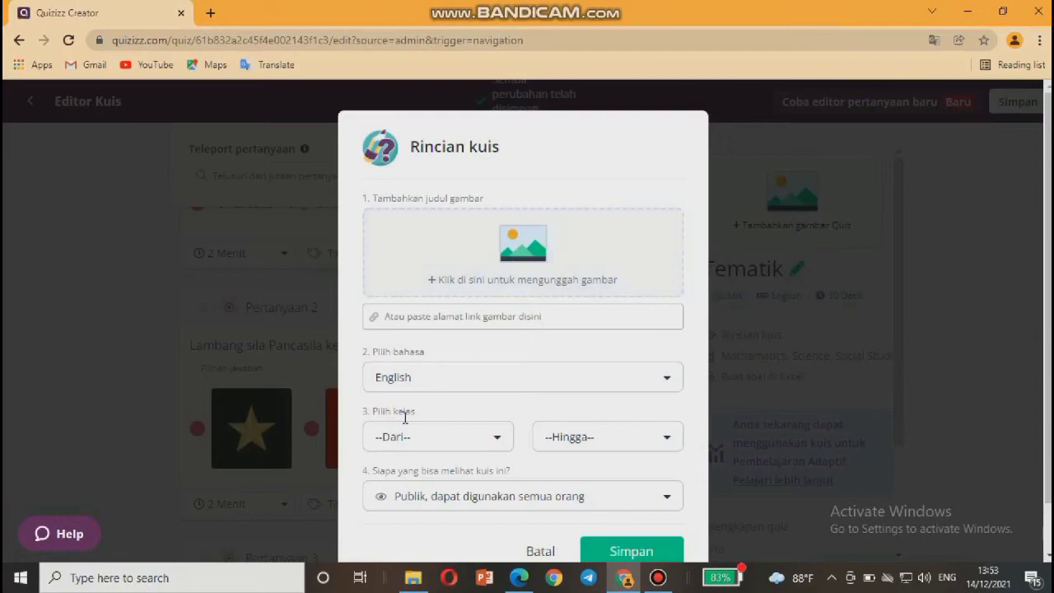
Set the quiz language to Indonesian, grade to 4th and visibility to Publik, then save.
{"action": "left_click", "coordinate": [424, 378]}
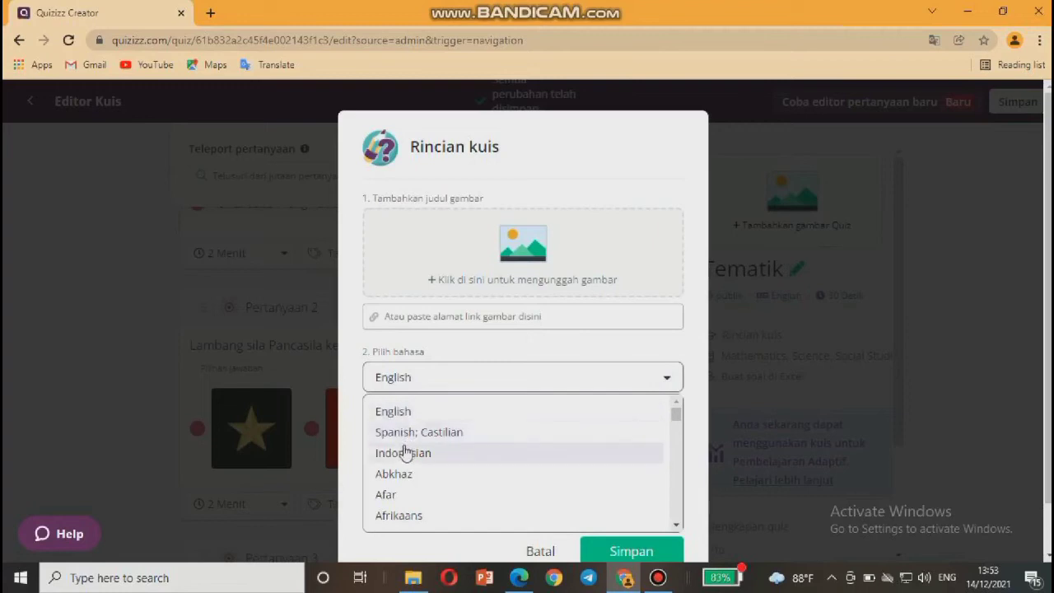
{"action": "left_click", "coordinate": [404, 456]}
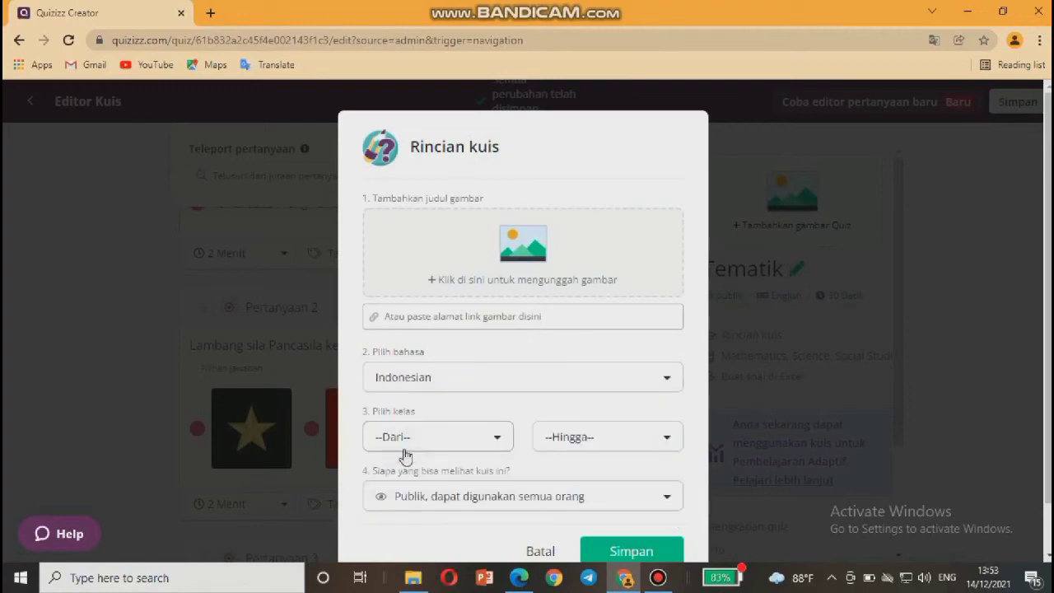
{"action": "left_click", "coordinate": [480, 438]}
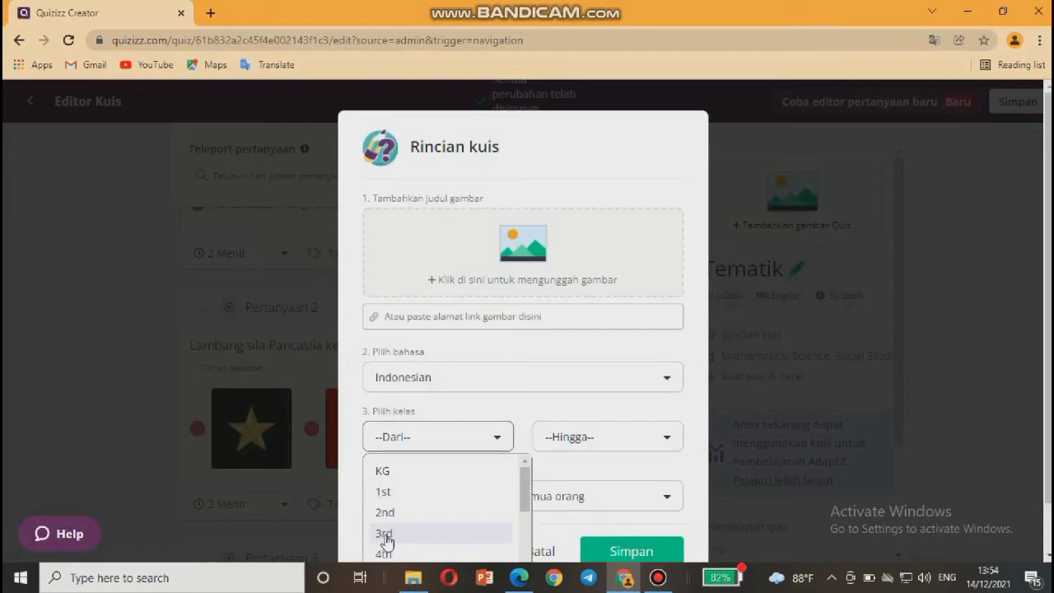
{"action": "scroll", "coordinate": [386, 535], "scroll_direction": "down", "scroll_amount": 1}
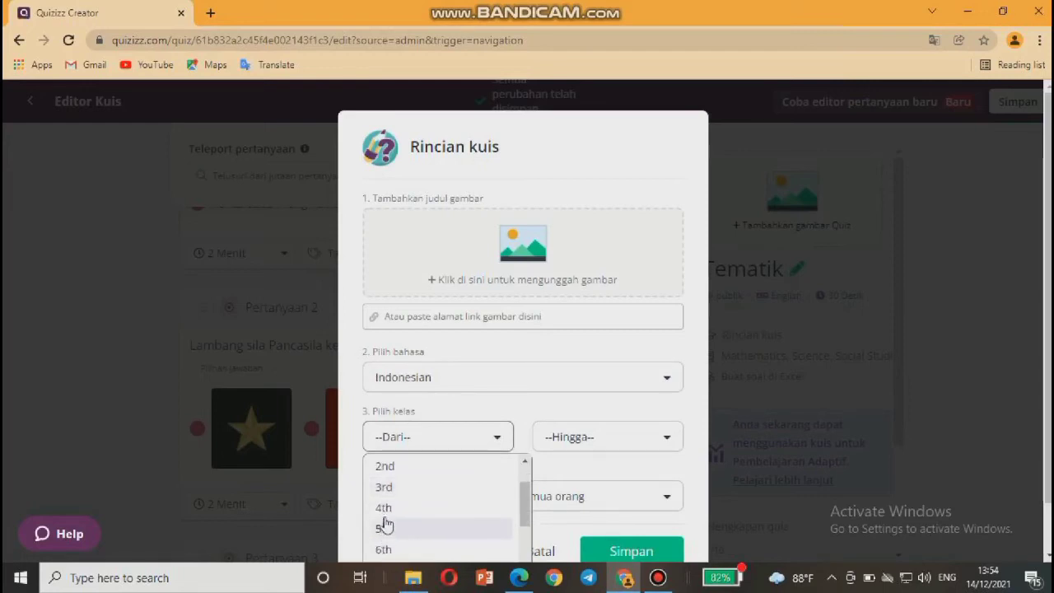
{"action": "left_click", "coordinate": [384, 508]}
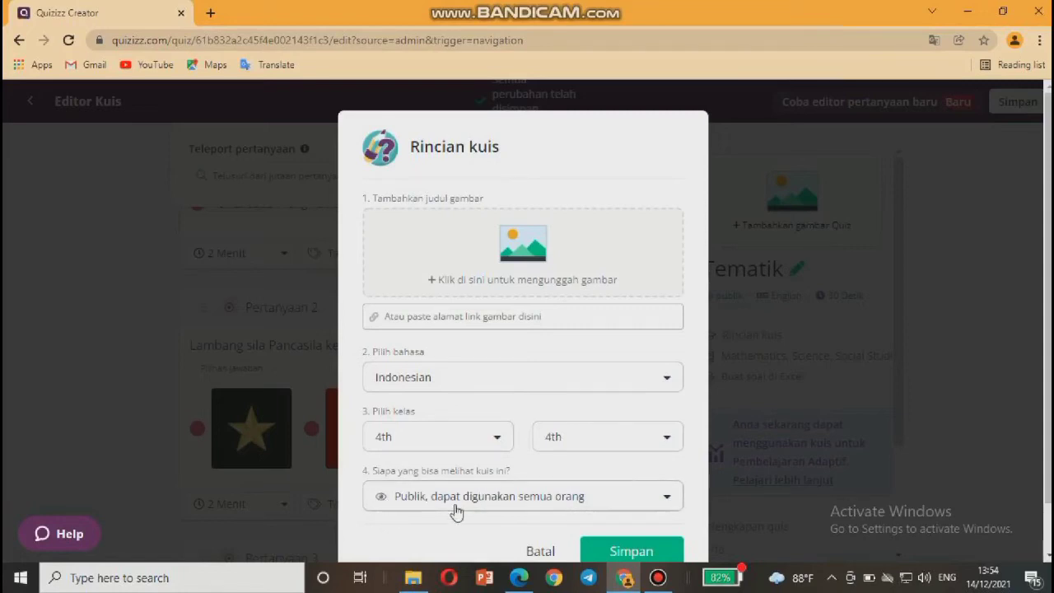
{"action": "left_click", "coordinate": [668, 497]}
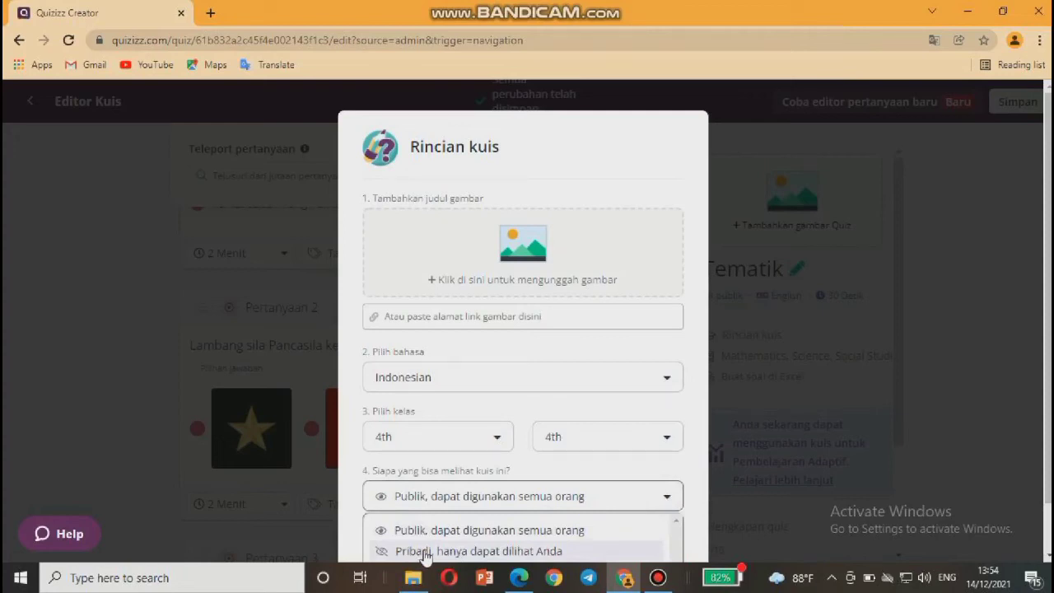
{"action": "left_click", "coordinate": [423, 528]}
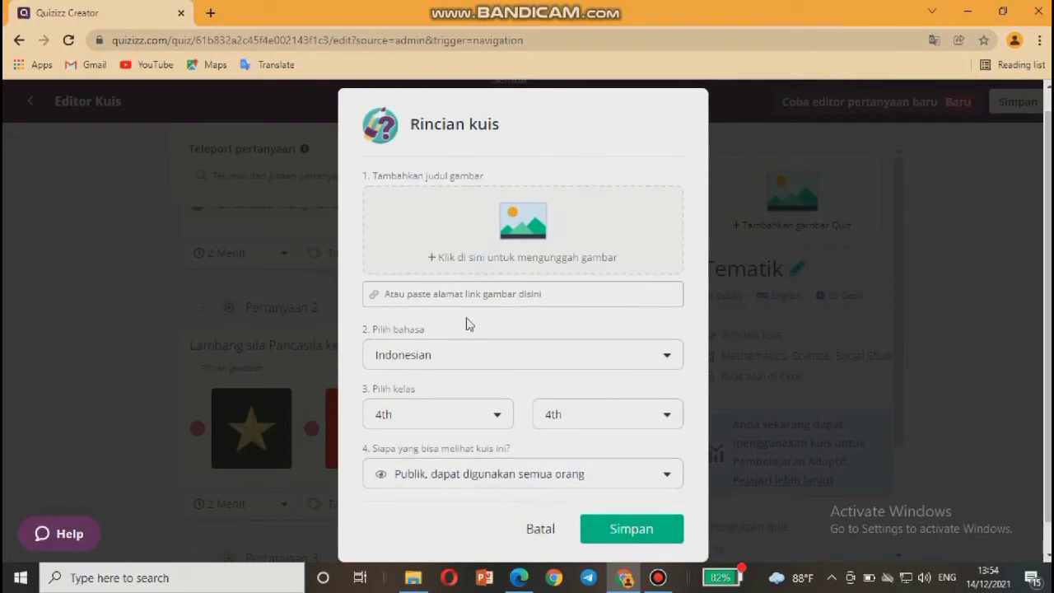
{"action": "left_click", "coordinate": [613, 528]}
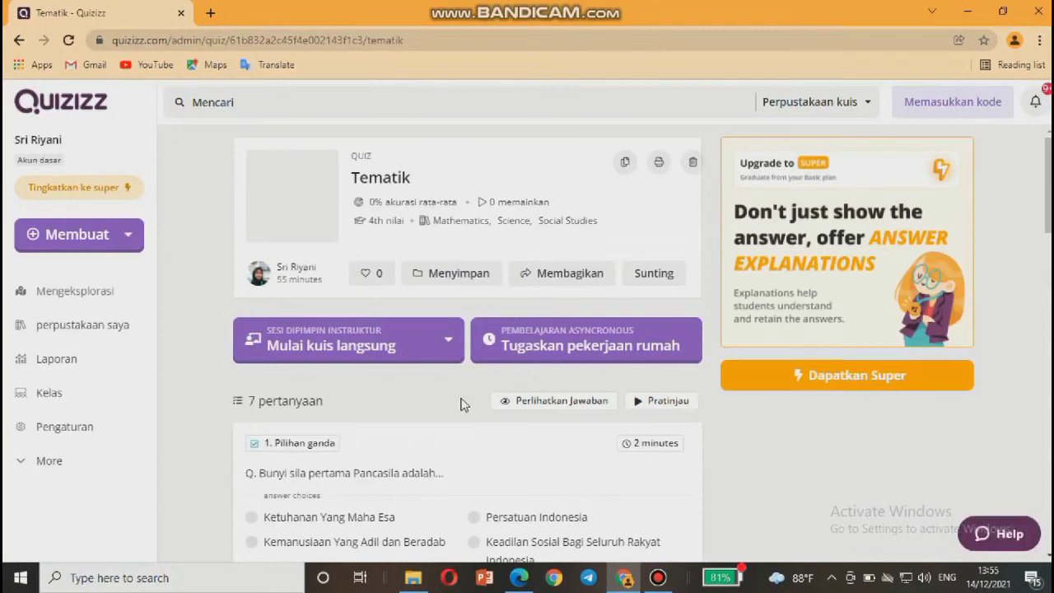
Scroll through the Tematik quiz overview to review its 7 questions.
{"action": "scroll", "coordinate": [442, 438], "scroll_direction": "down", "scroll_amount": 2}
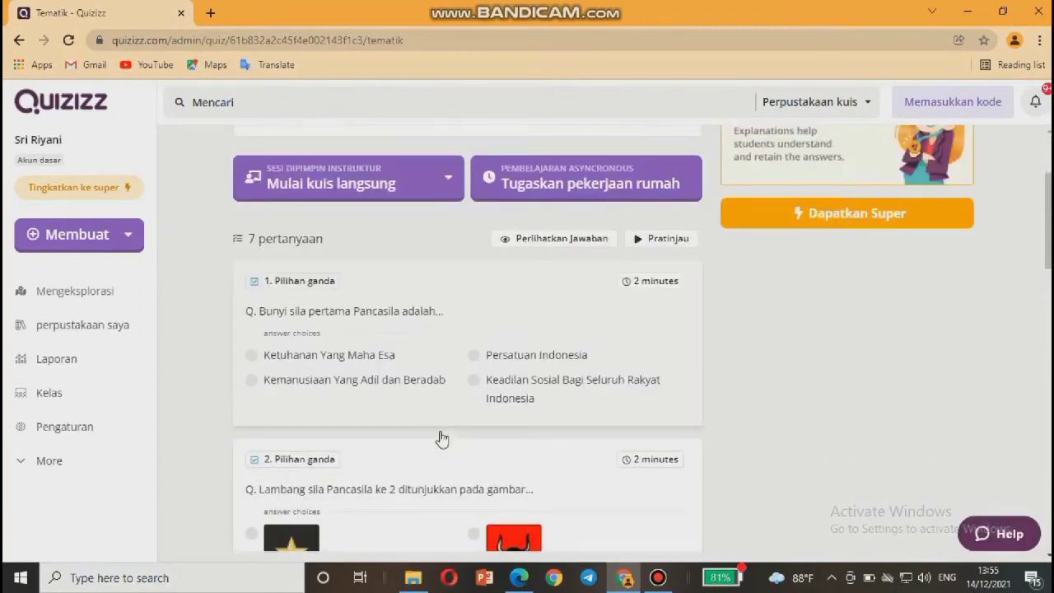
{"action": "scroll", "coordinate": [443, 439], "scroll_direction": "down", "scroll_amount": 6}
{"action": "scroll", "coordinate": [442, 438], "scroll_direction": "down", "scroll_amount": 10}
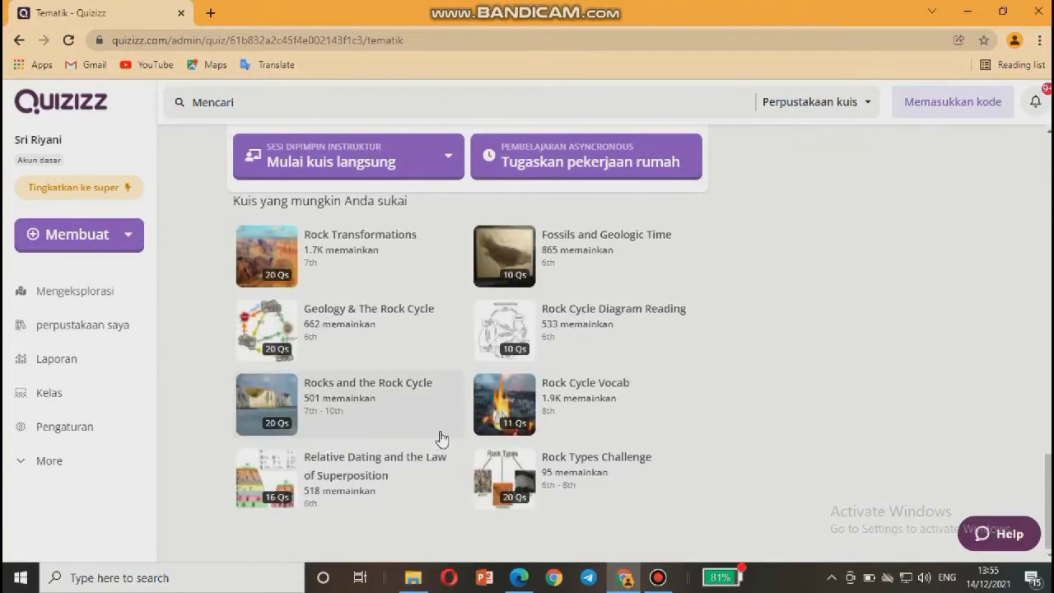
{"action": "scroll", "coordinate": [442, 439], "scroll_direction": "up", "scroll_amount": 18}
{"action": "scroll", "coordinate": [442, 439], "scroll_direction": "down", "scroll_amount": 2}
{"action": "scroll", "coordinate": [443, 438], "scroll_direction": "up", "scroll_amount": 3}
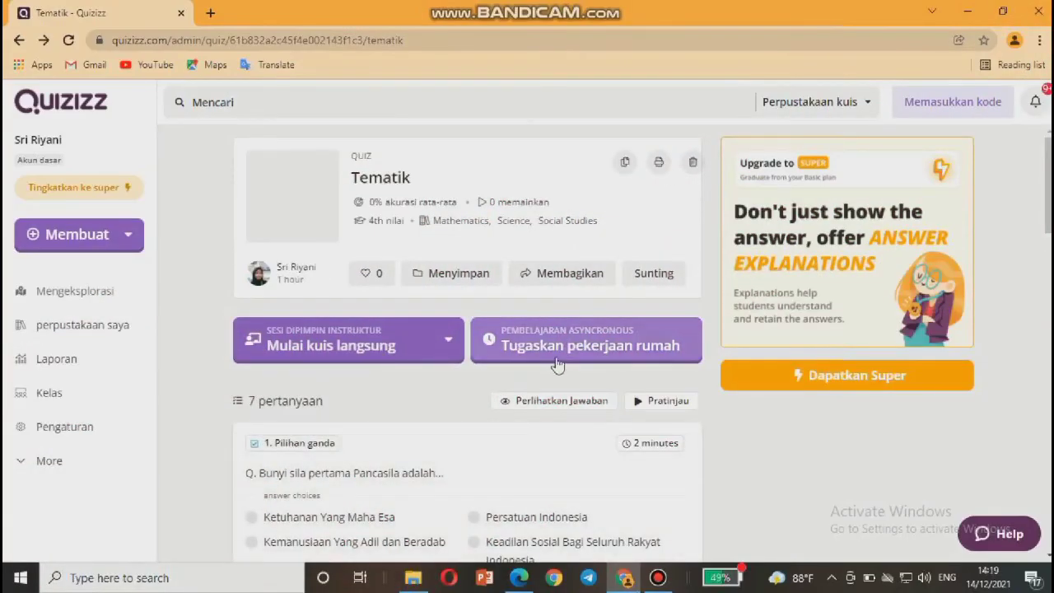
{"action": "scroll", "coordinate": [529, 455], "scroll_direction": "down", "scroll_amount": 2}
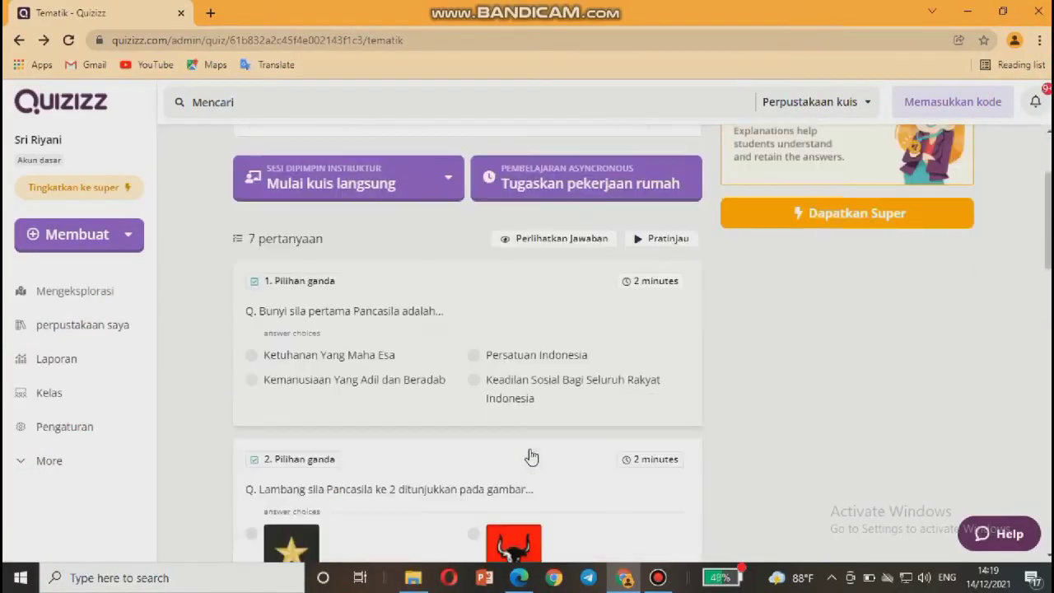
{"action": "scroll", "coordinate": [531, 457], "scroll_direction": "down", "scroll_amount": 2}
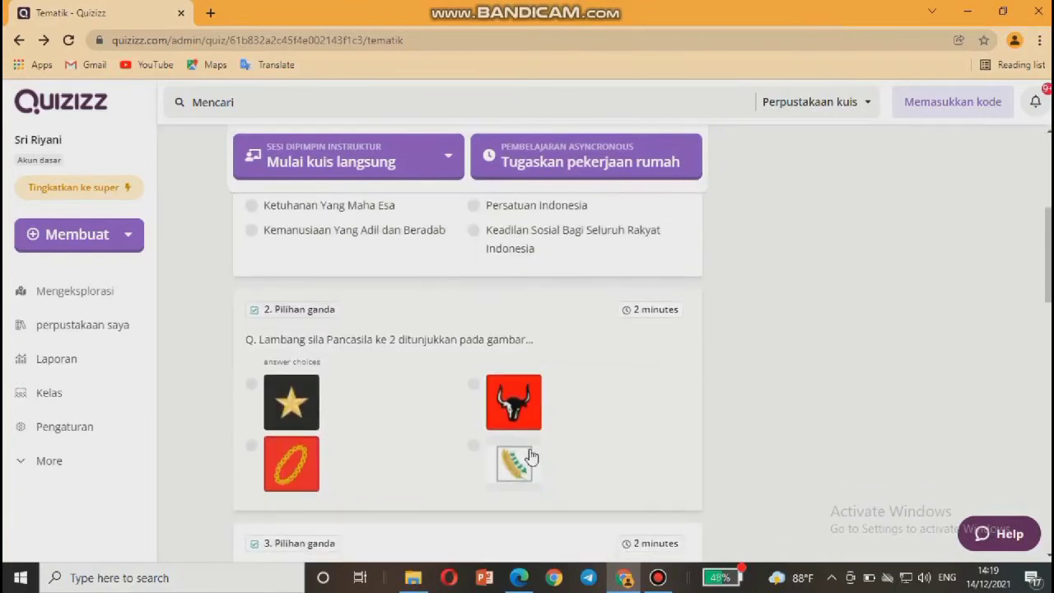
{"action": "scroll", "coordinate": [532, 457], "scroll_direction": "down", "scroll_amount": 1}
{"action": "scroll", "coordinate": [531, 457], "scroll_direction": "down", "scroll_amount": 4}
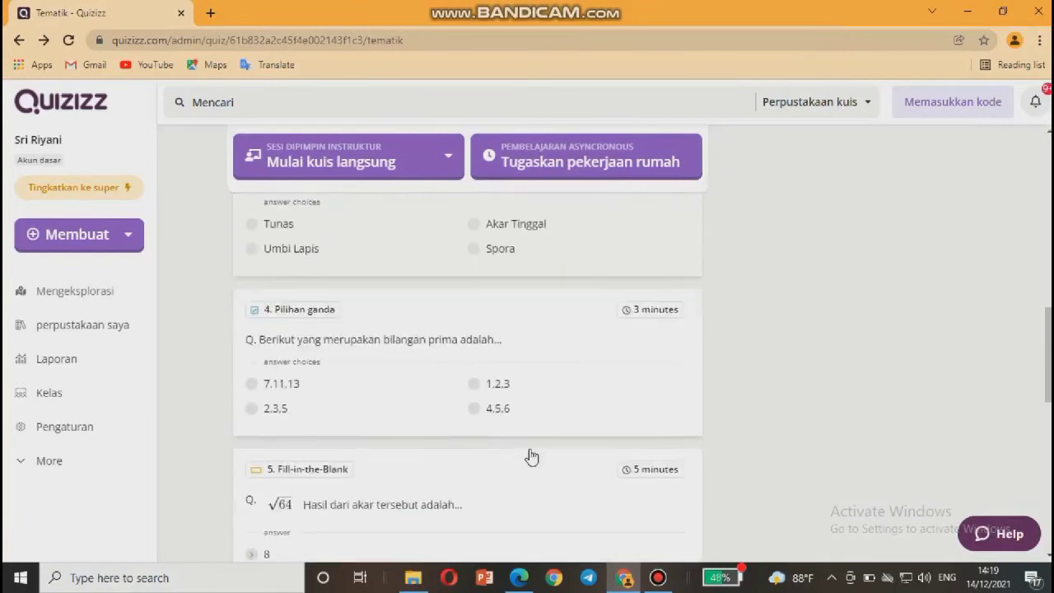
{"action": "scroll", "coordinate": [531, 457], "scroll_direction": "down", "scroll_amount": 4}
{"action": "scroll", "coordinate": [531, 457], "scroll_direction": "up", "scroll_amount": 4}
{"action": "scroll", "coordinate": [531, 457], "scroll_direction": "up", "scroll_amount": 7}
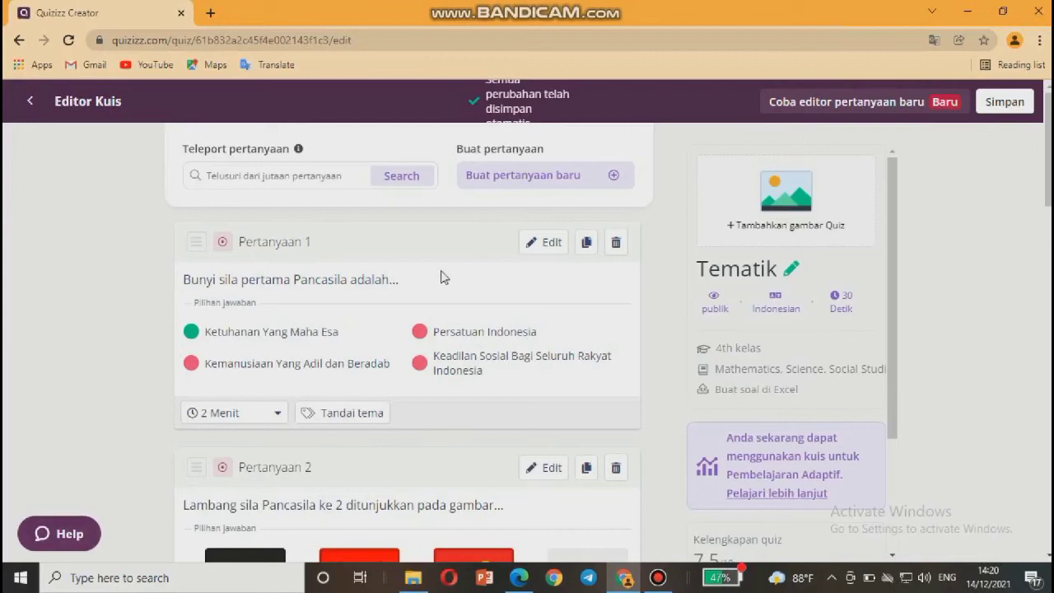
{"action": "scroll", "coordinate": [428, 284], "scroll_direction": "down", "scroll_amount": 1}
{"action": "scroll", "coordinate": [414, 289], "scroll_direction": "down", "scroll_amount": 1}
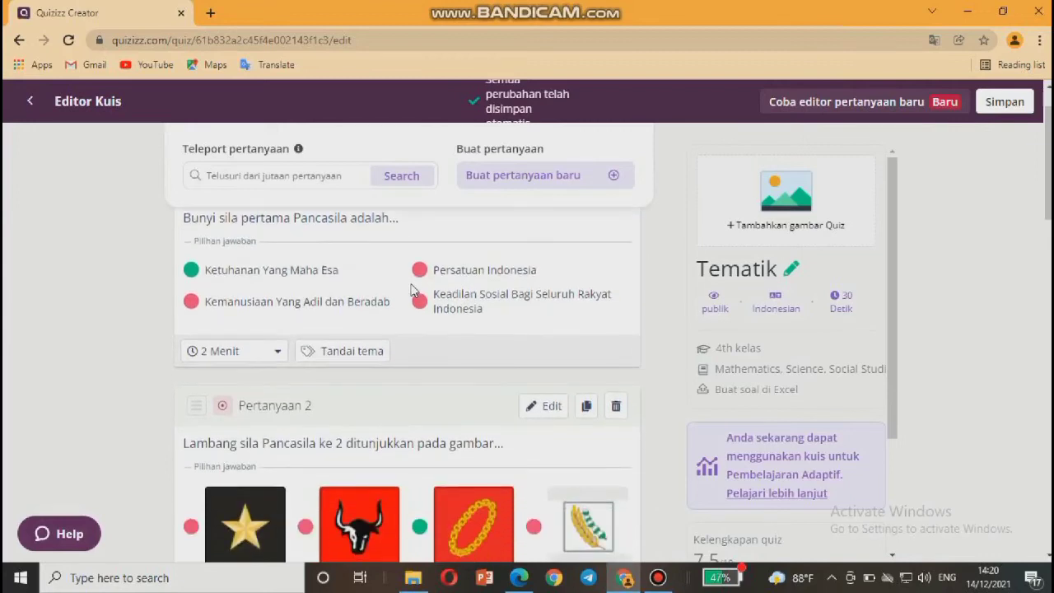
{"action": "scroll", "coordinate": [413, 289], "scroll_direction": "down", "scroll_amount": 6}
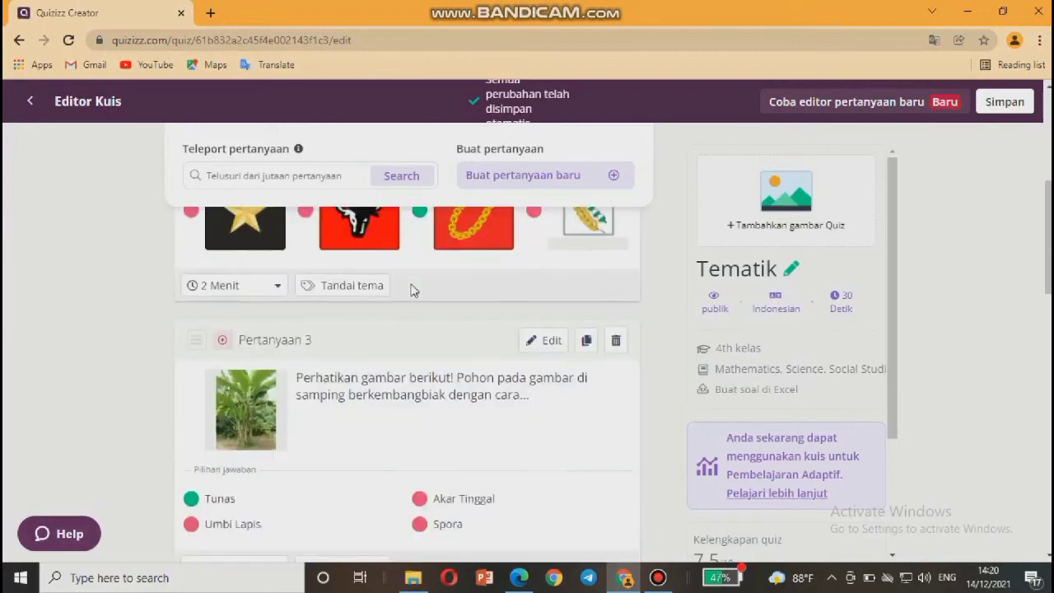
{"action": "scroll", "coordinate": [414, 290], "scroll_direction": "down", "scroll_amount": 6}
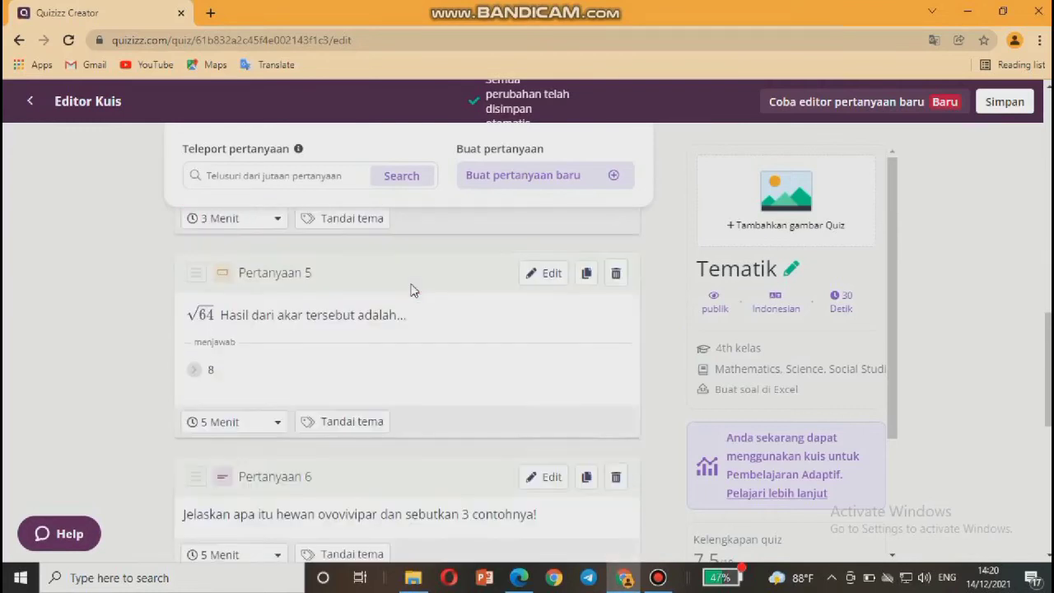
{"action": "scroll", "coordinate": [413, 289], "scroll_direction": "down", "scroll_amount": 4}
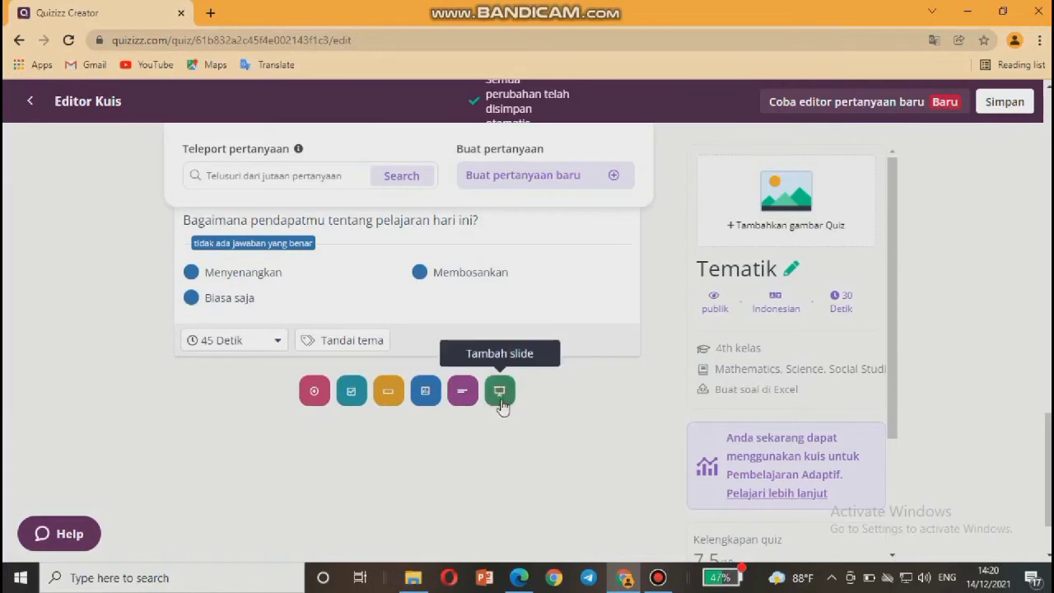
Export the Tematik quiz to a new lesson so slides can be added.
{"action": "left_click", "coordinate": [500, 393]}
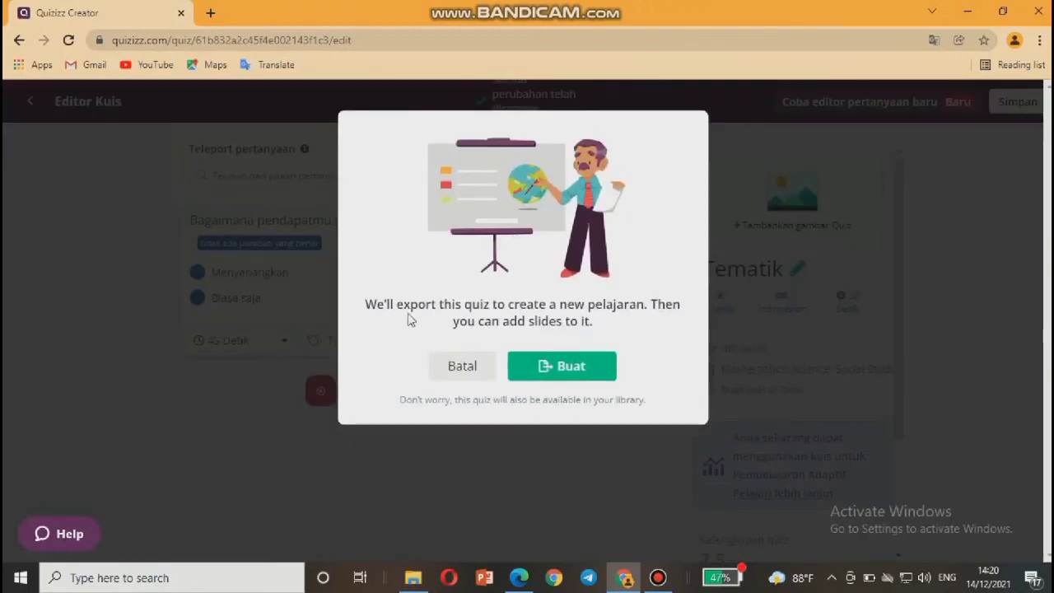
{"action": "left_click", "coordinate": [568, 368]}
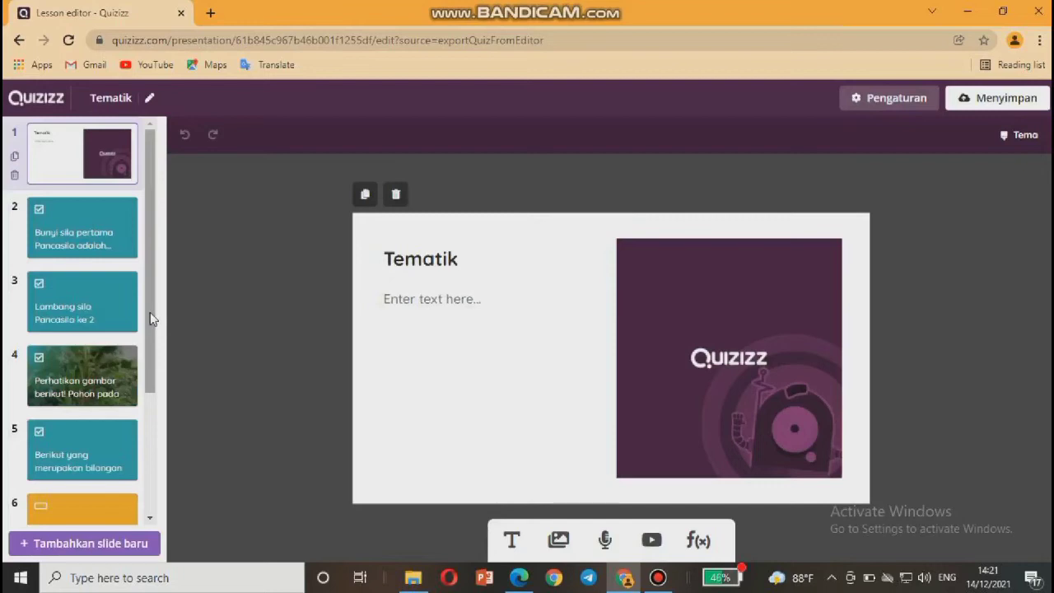
Show the preset slides and question types for adding a new lesson slide.
{"action": "scroll", "coordinate": [151, 319], "scroll_direction": "down", "scroll_amount": 2}
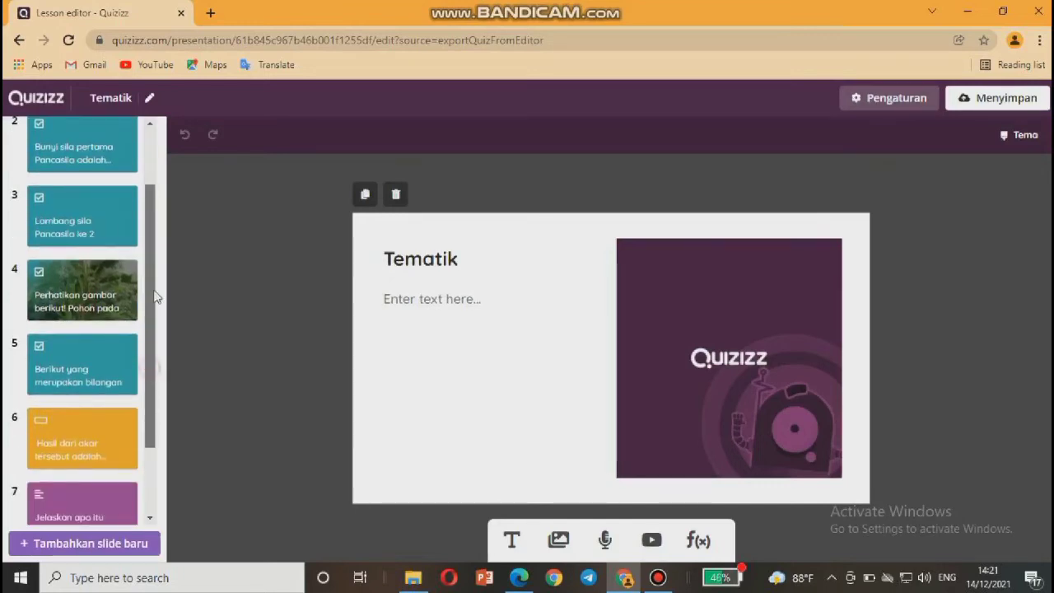
{"action": "scroll", "coordinate": [156, 297], "scroll_direction": "up", "scroll_amount": 2}
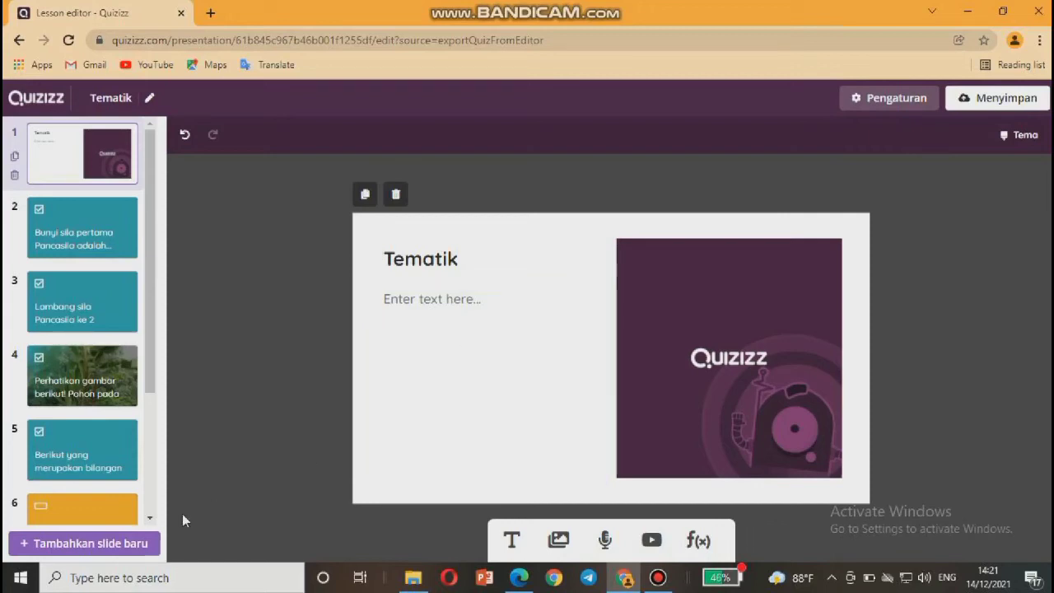
{"action": "left_click", "coordinate": [126, 545]}
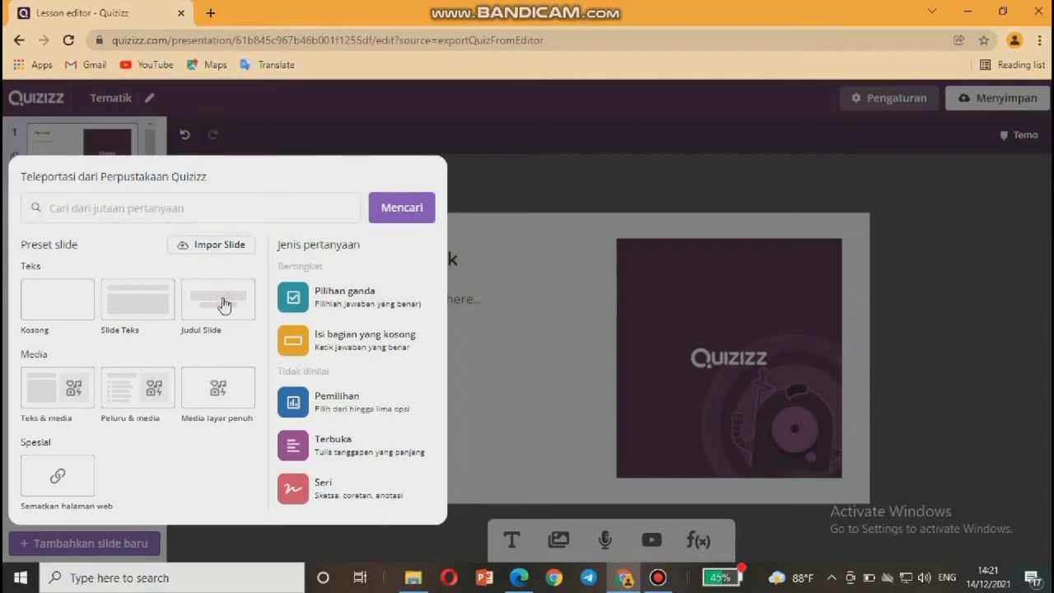
Add a Judul Slide titled 'TEMATIK' as slide 2, then reopen the new-slide choices.
{"action": "left_click", "coordinate": [224, 305]}
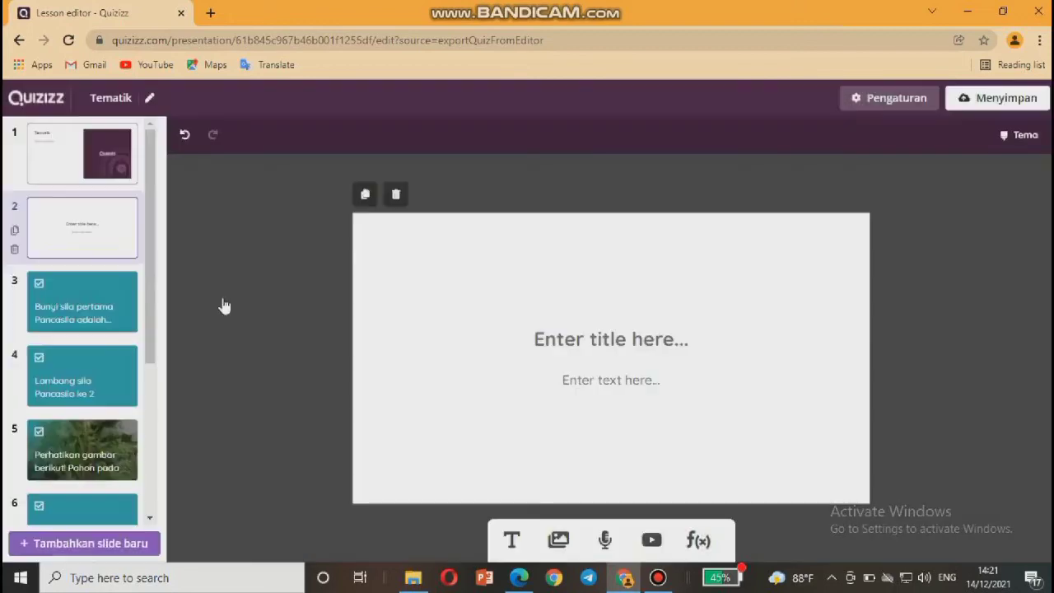
{"action": "left_click", "coordinate": [536, 345]}
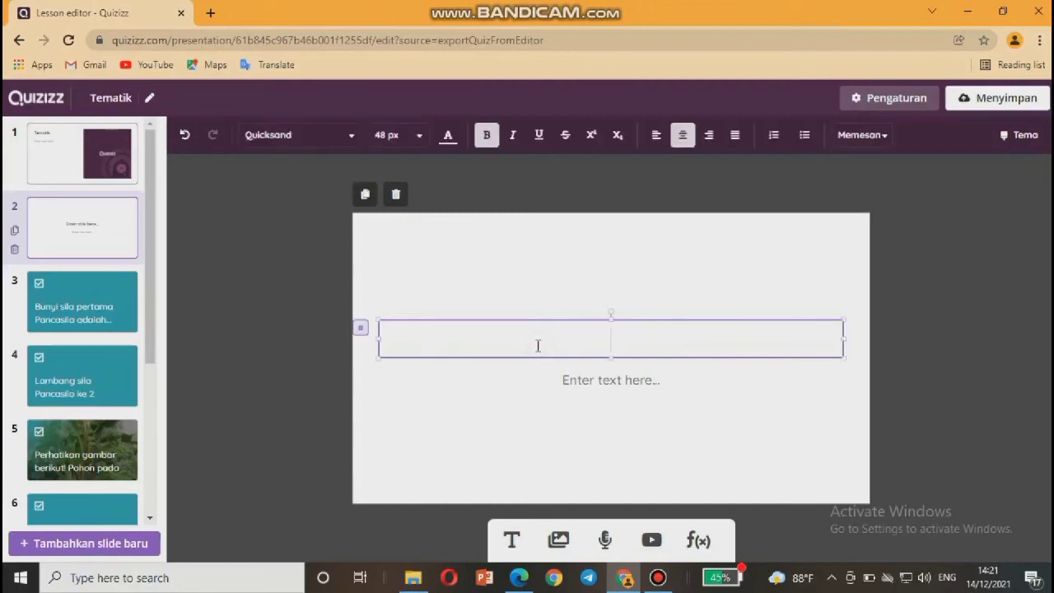
{"action": "key", "text": "Caps_Lock"}
{"action": "type", "text": "TEMATIK"}
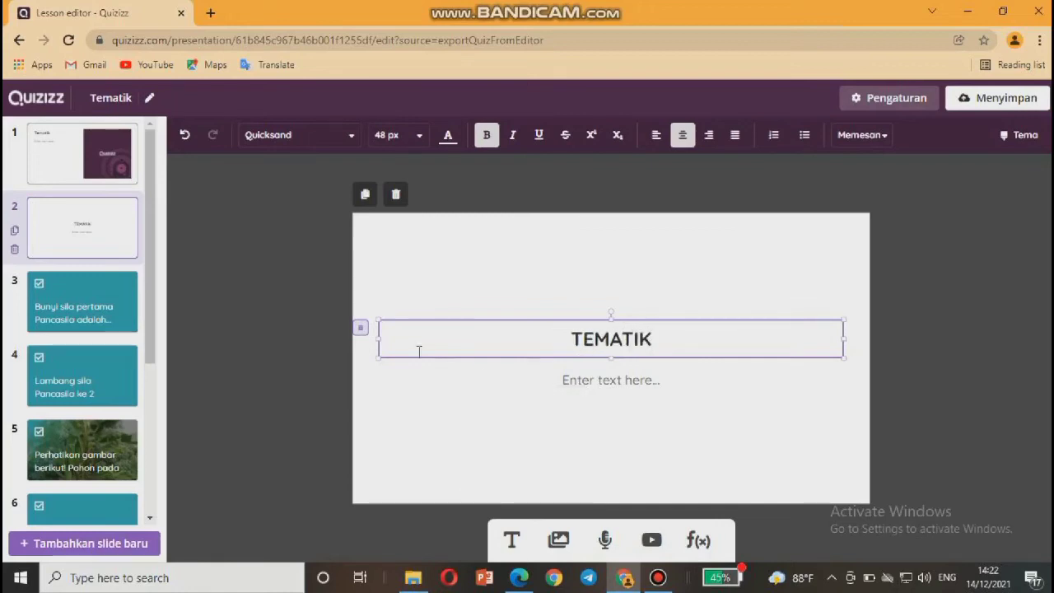
{"action": "left_click", "coordinate": [435, 423]}
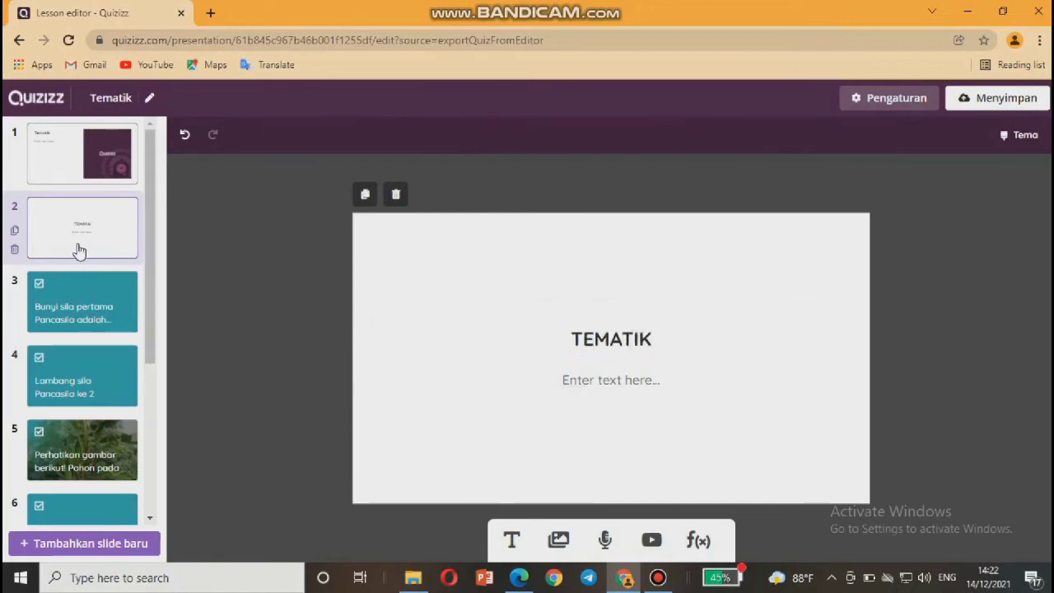
{"action": "left_click", "coordinate": [115, 545]}
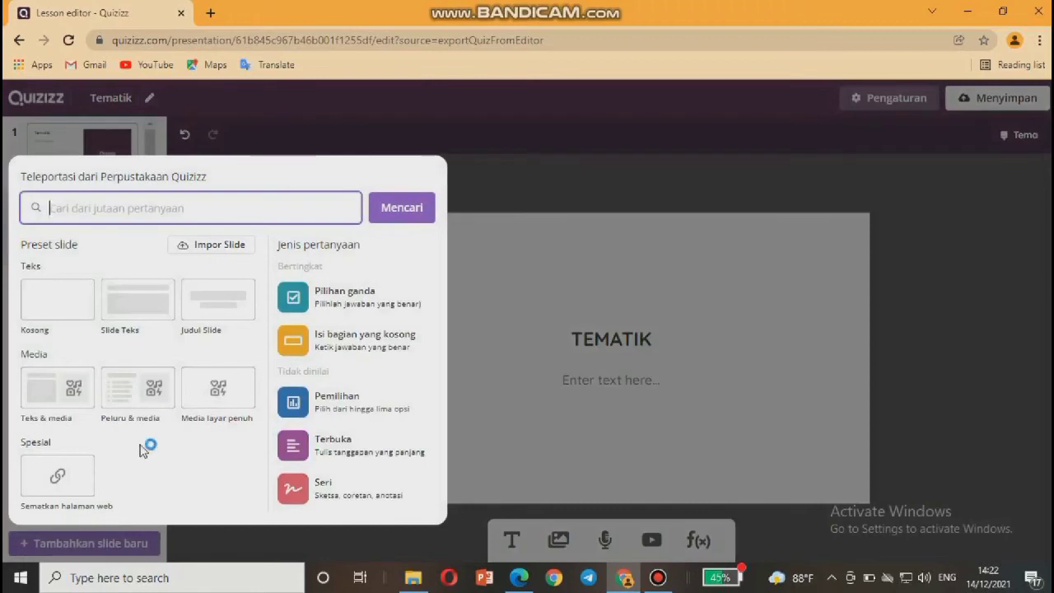
Add a full-screen media slide 3 with the uploaded 'makna' Garuda Pancasila image.
{"action": "left_click", "coordinate": [214, 392]}
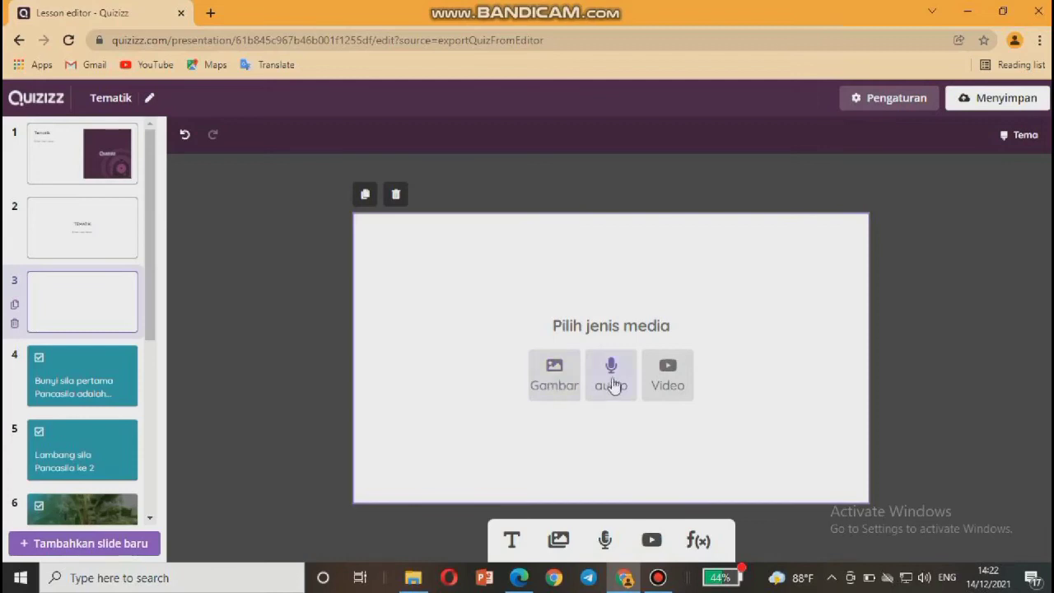
{"action": "left_click", "coordinate": [554, 391]}
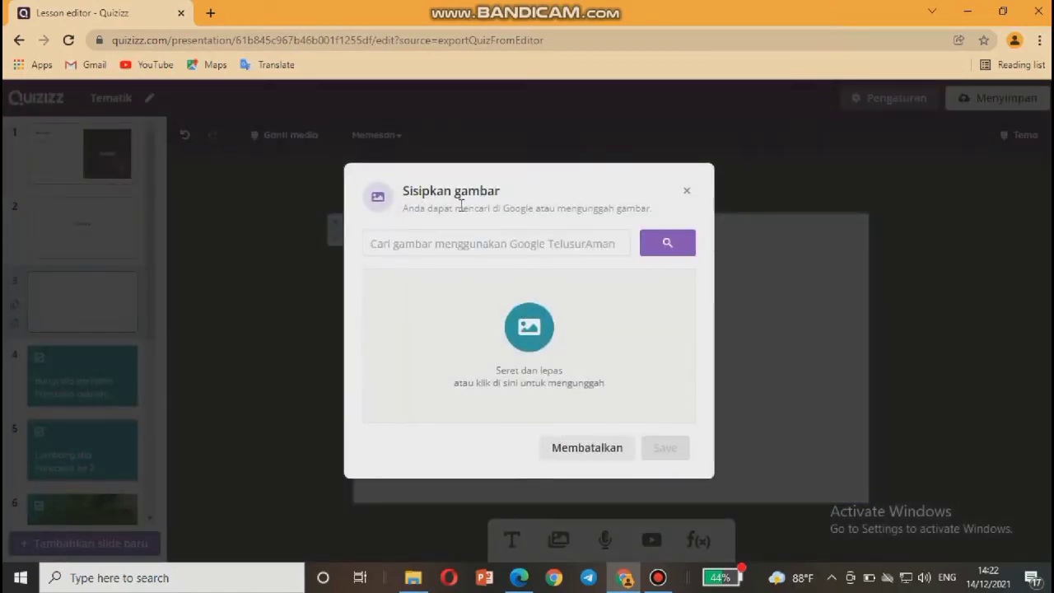
{"action": "left_click", "coordinate": [431, 241]}
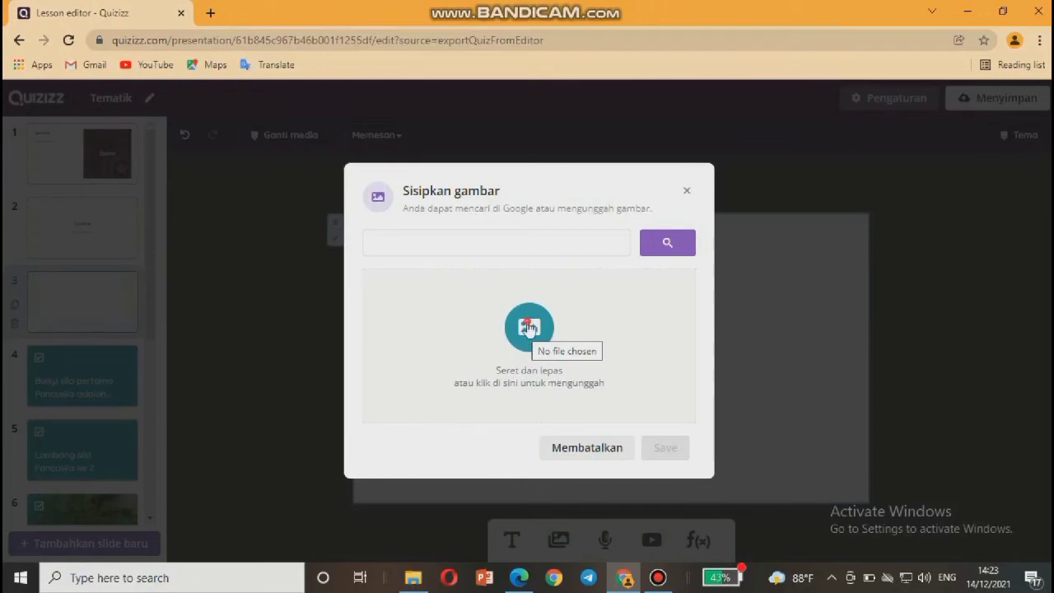
{"action": "left_click", "coordinate": [529, 328]}
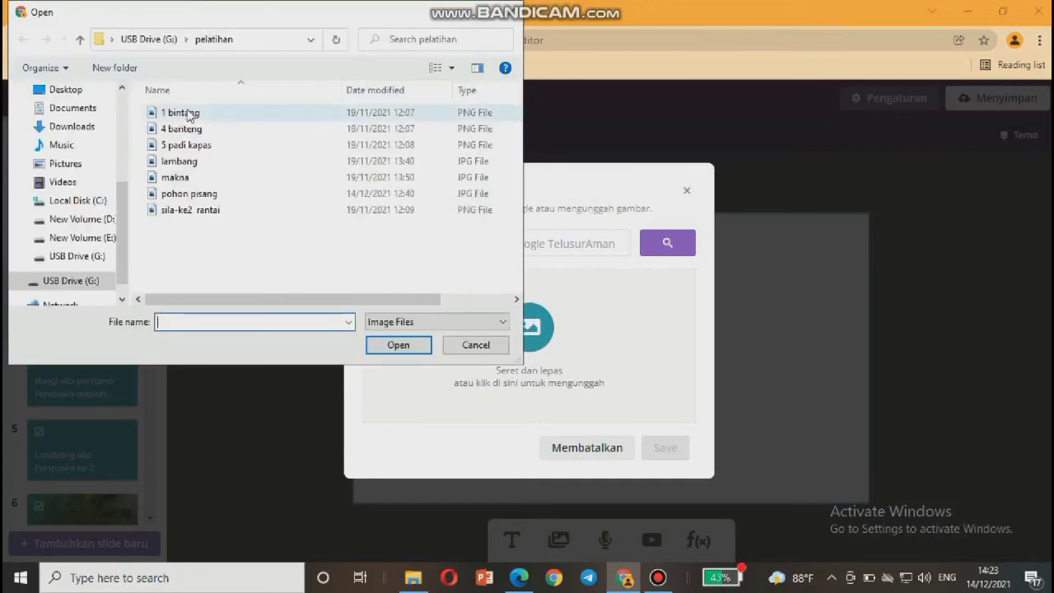
{"action": "left_click", "coordinate": [202, 182]}
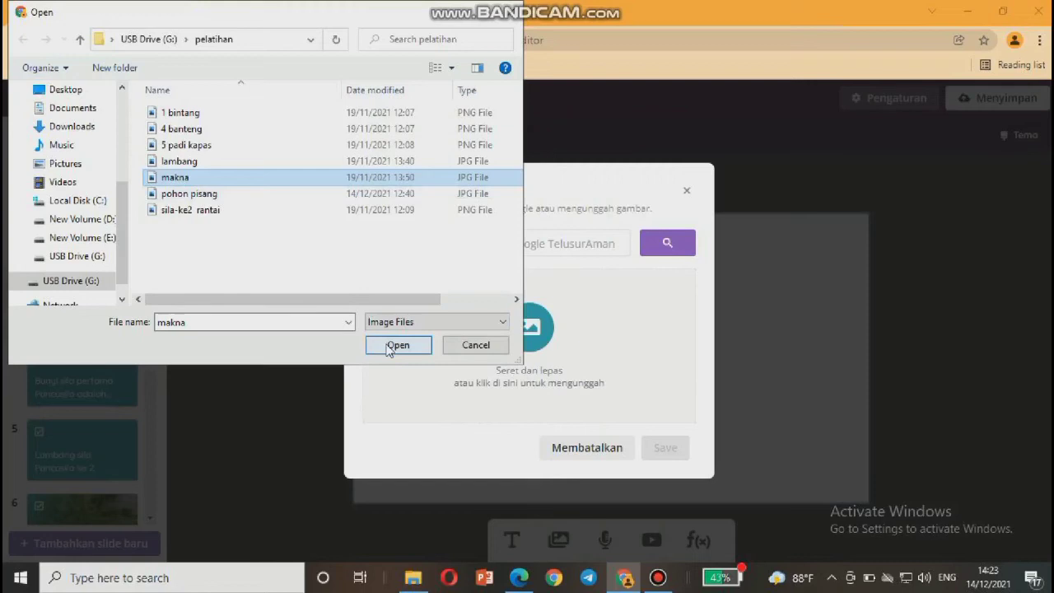
{"action": "left_click", "coordinate": [390, 346]}
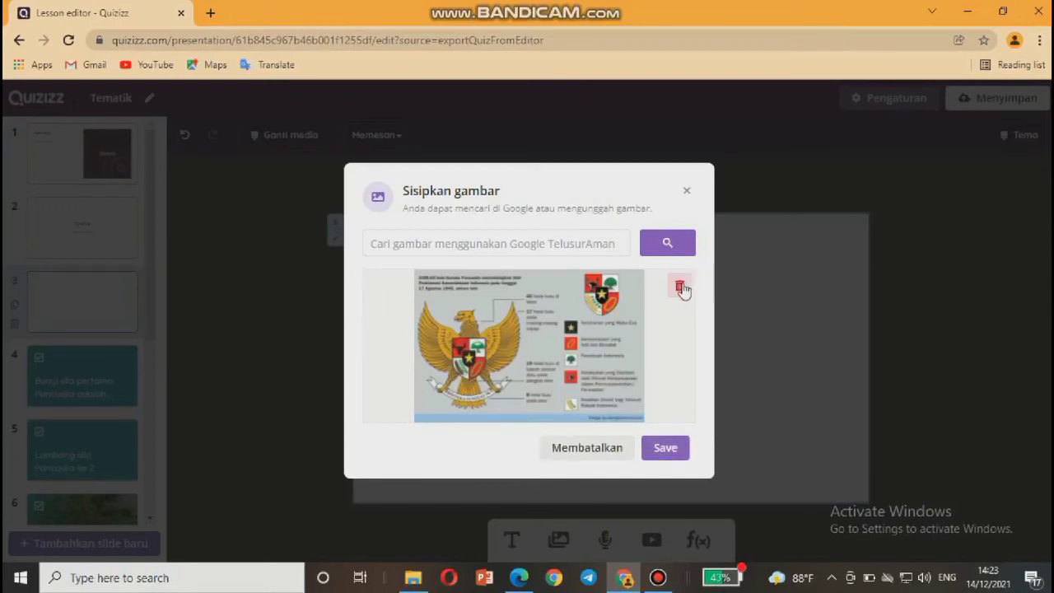
{"action": "left_click", "coordinate": [666, 449]}
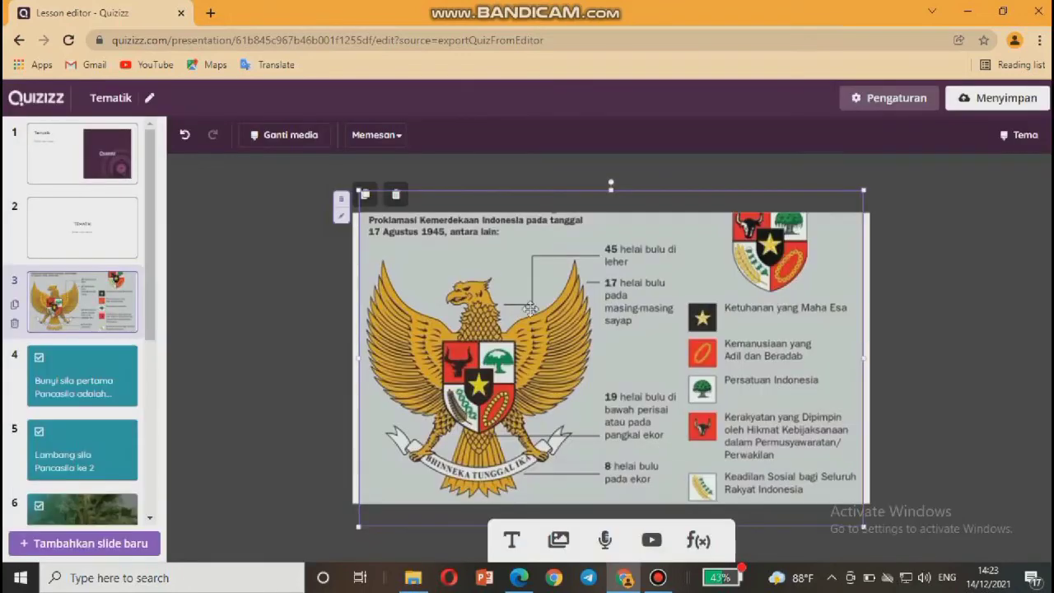
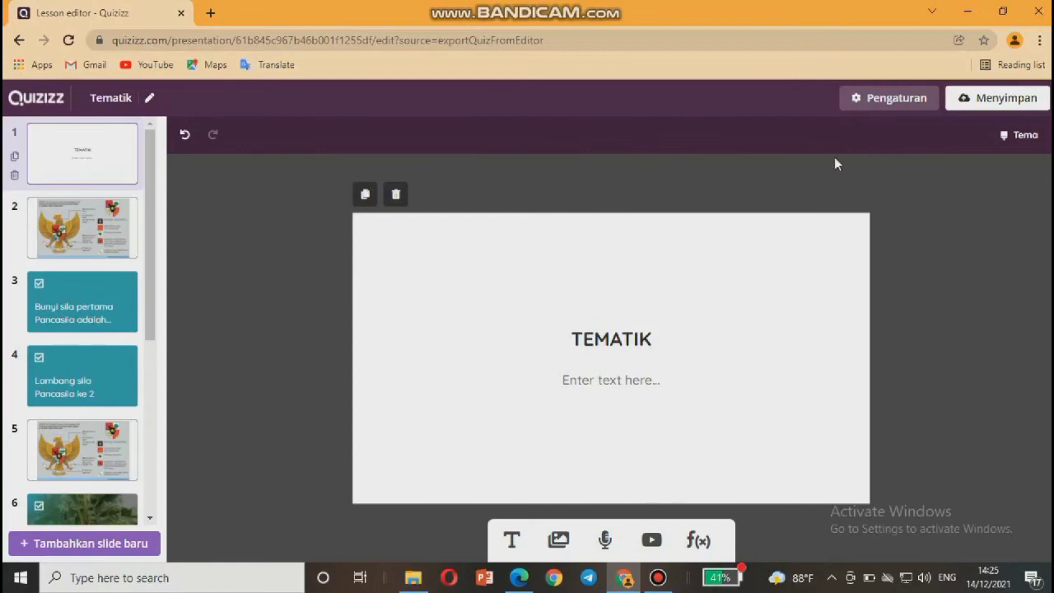
Bring up the lesson settings and search 'TEMATIK' for the lesson's title image.
{"action": "left_click", "coordinate": [1024, 100]}
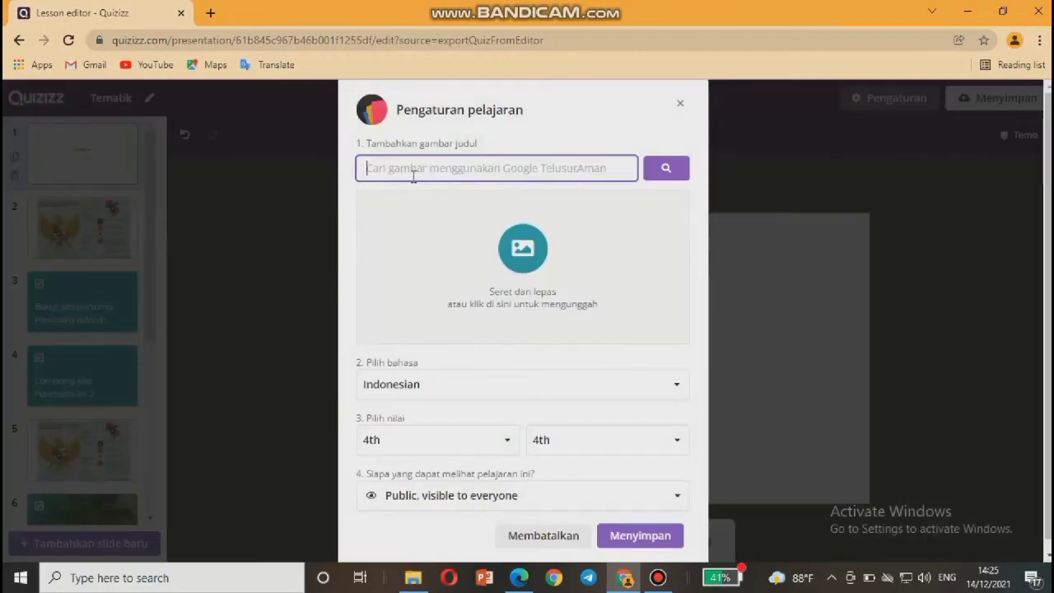
{"action": "type", "text": "TEMATIK"}
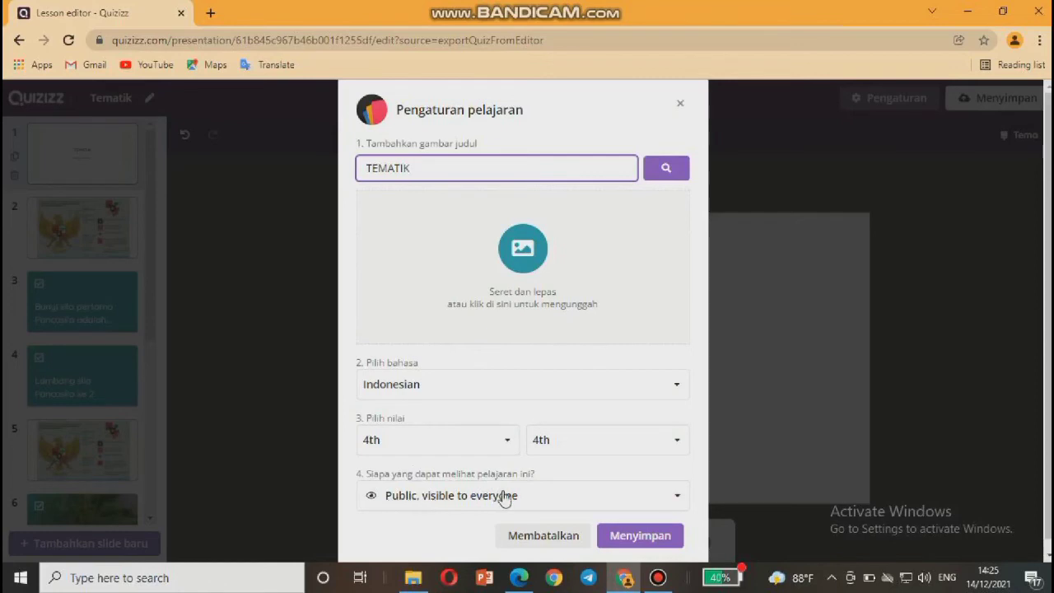
{"action": "scroll", "coordinate": [474, 521], "scroll_direction": "down", "scroll_amount": 1}
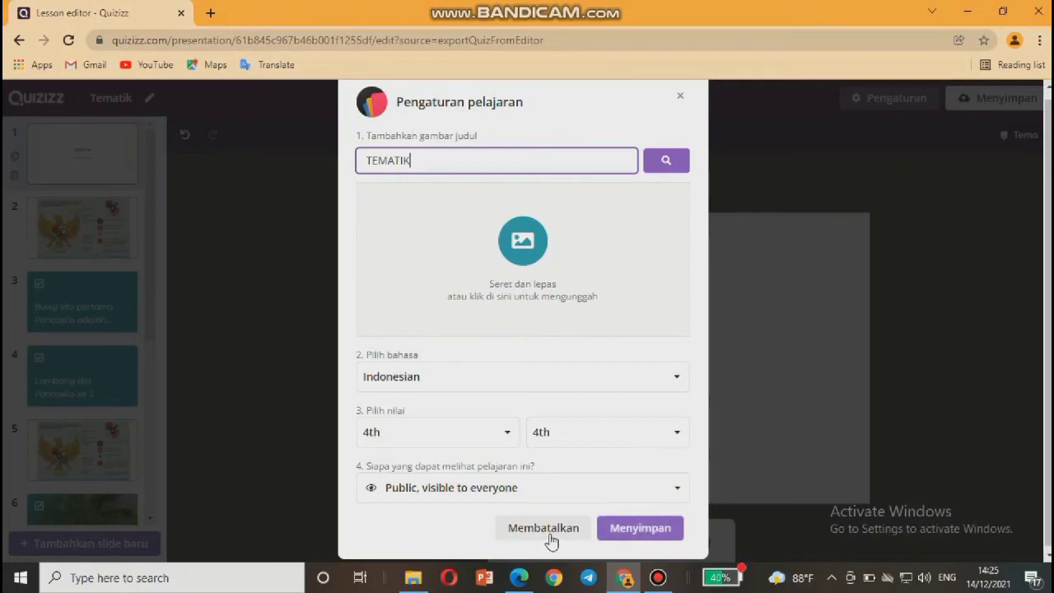
Save the lesson settings and scroll through the 10-slide Tematik lesson overview.
{"action": "left_click", "coordinate": [650, 529]}
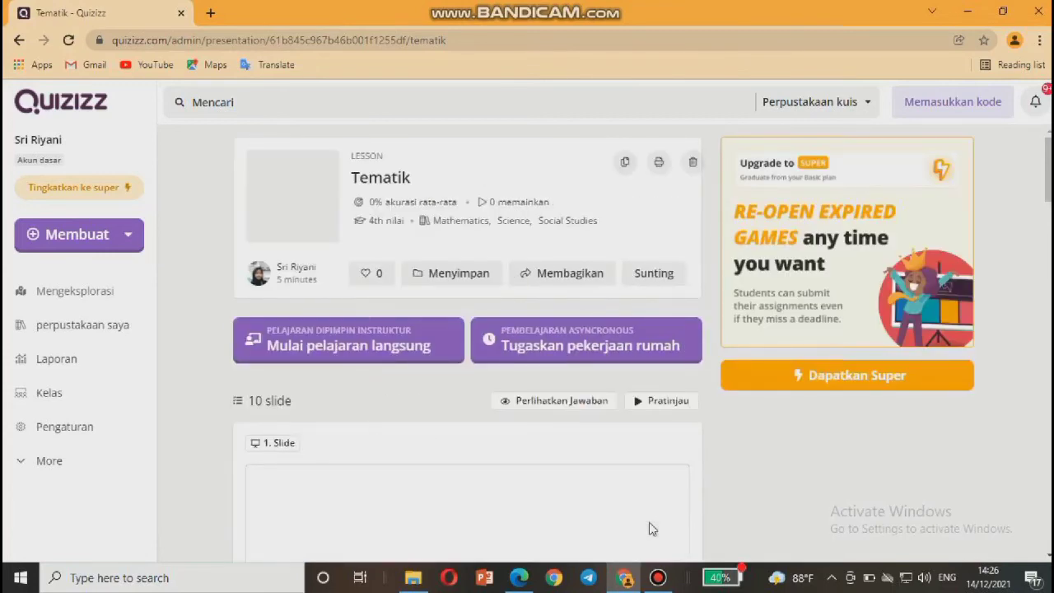
{"action": "scroll", "coordinate": [487, 485], "scroll_direction": "down", "scroll_amount": 2}
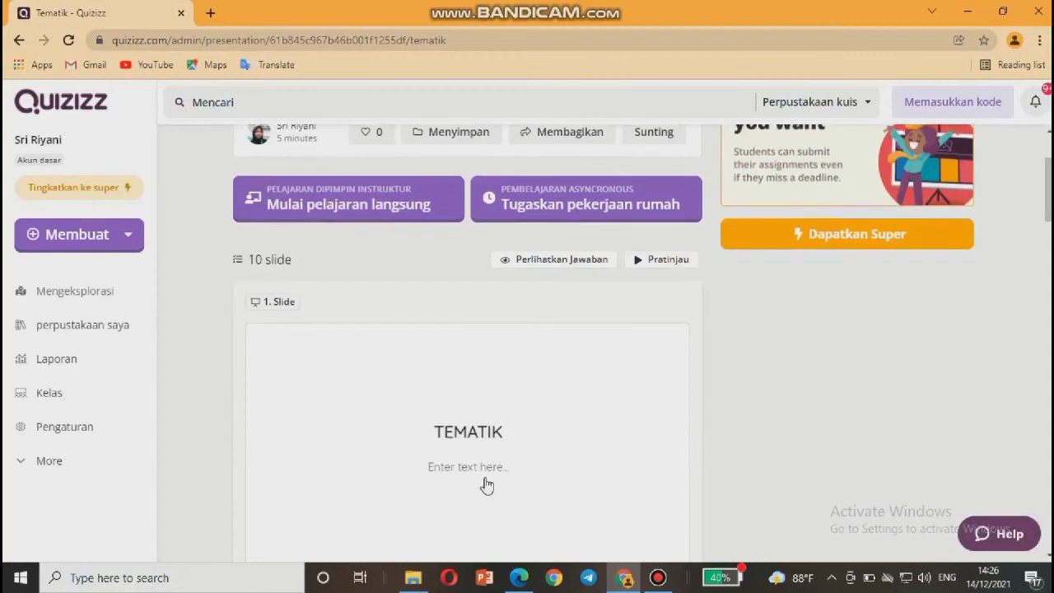
{"action": "scroll", "coordinate": [486, 485], "scroll_direction": "down", "scroll_amount": 1}
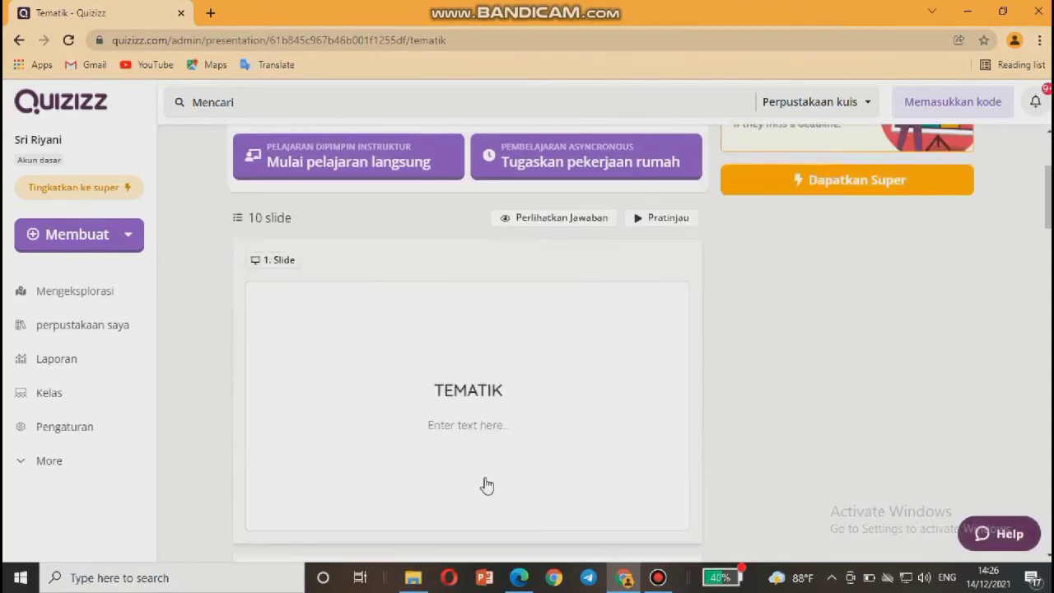
{"action": "scroll", "coordinate": [465, 394], "scroll_direction": "down", "scroll_amount": 1}
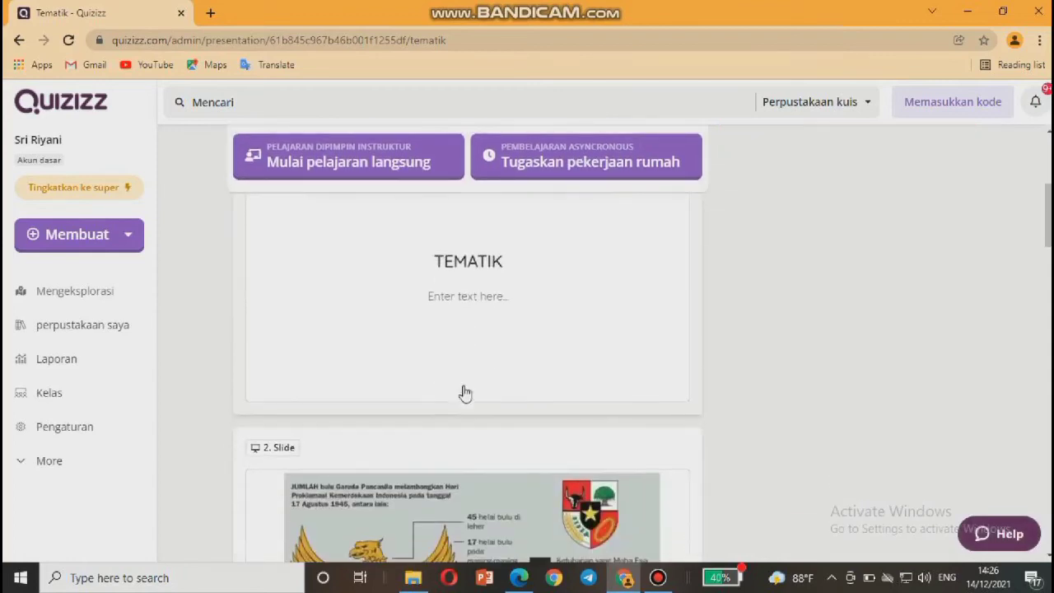
{"action": "scroll", "coordinate": [466, 393], "scroll_direction": "up", "scroll_amount": 1}
{"action": "scroll", "coordinate": [465, 393], "scroll_direction": "down", "scroll_amount": 10}
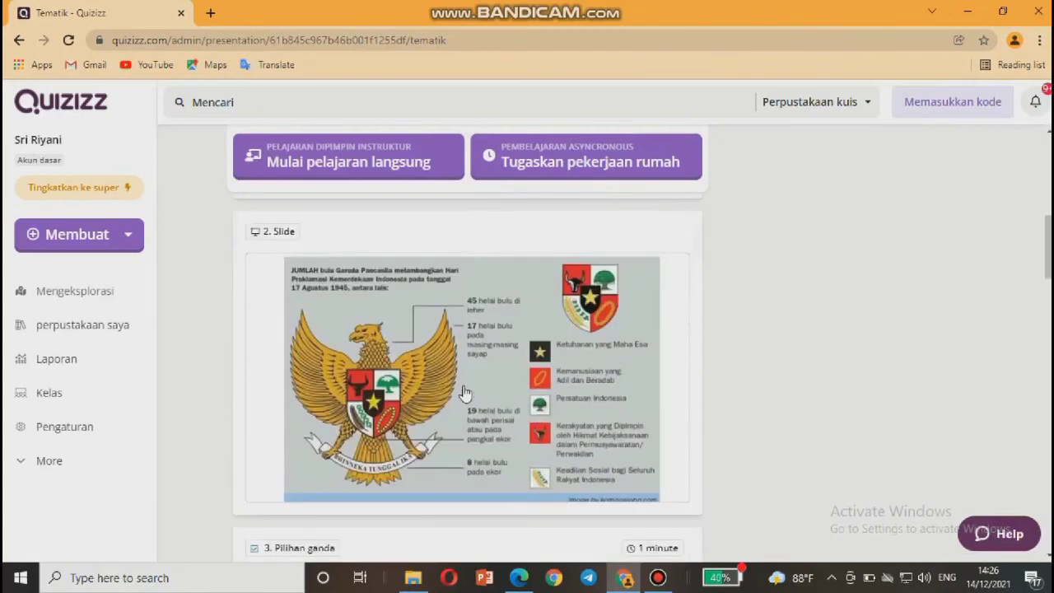
{"action": "scroll", "coordinate": [466, 393], "scroll_direction": "down", "scroll_amount": 2}
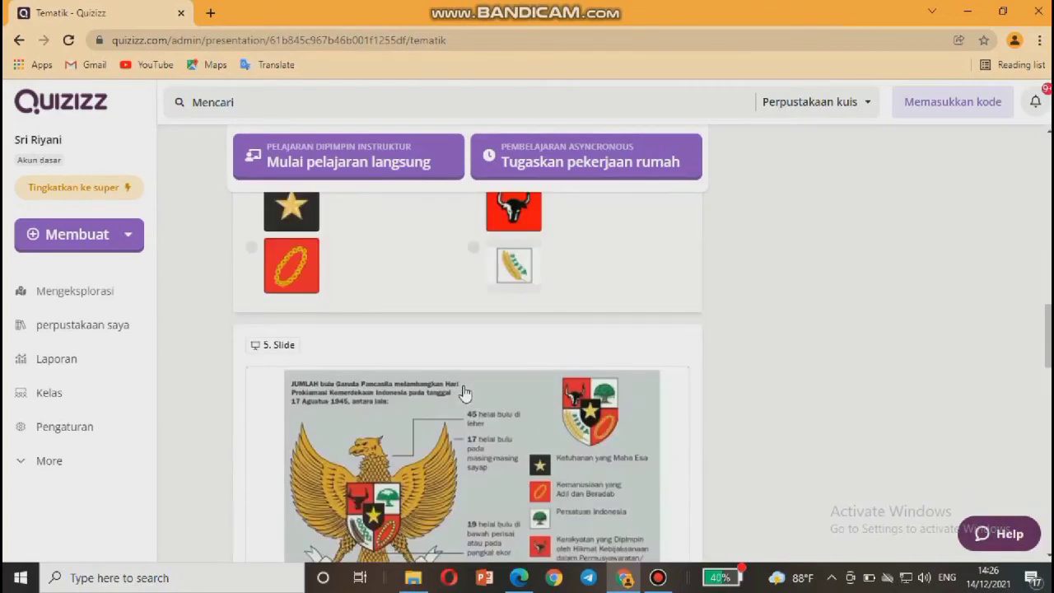
{"action": "scroll", "coordinate": [461, 449], "scroll_direction": "down", "scroll_amount": 3}
{"action": "scroll", "coordinate": [462, 449], "scroll_direction": "up", "scroll_amount": 7}
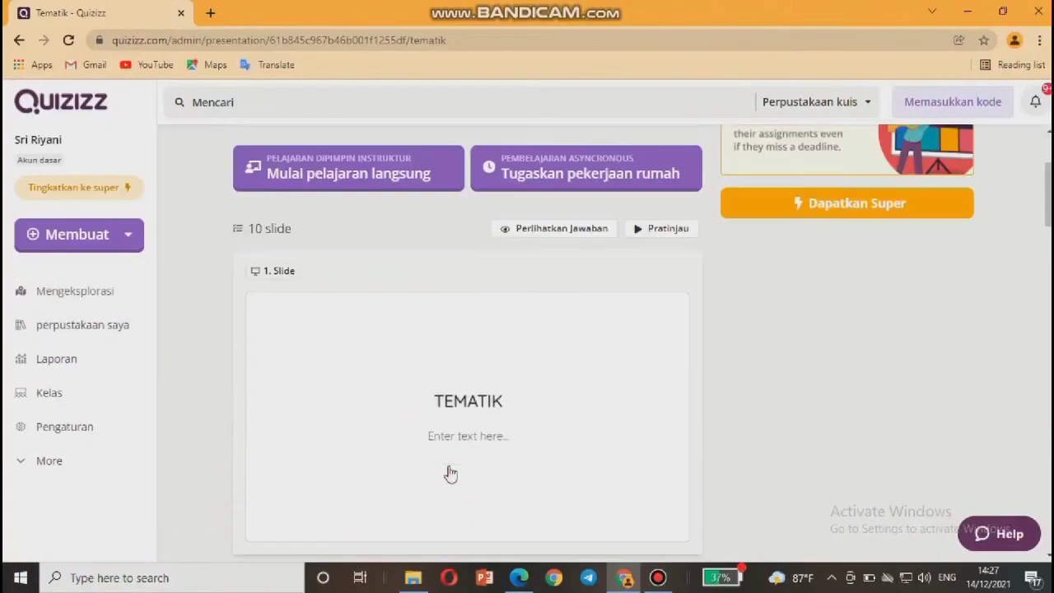
{"action": "scroll", "coordinate": [449, 471], "scroll_direction": "down", "scroll_amount": 1}
{"action": "scroll", "coordinate": [449, 471], "scroll_direction": "down", "scroll_amount": 7}
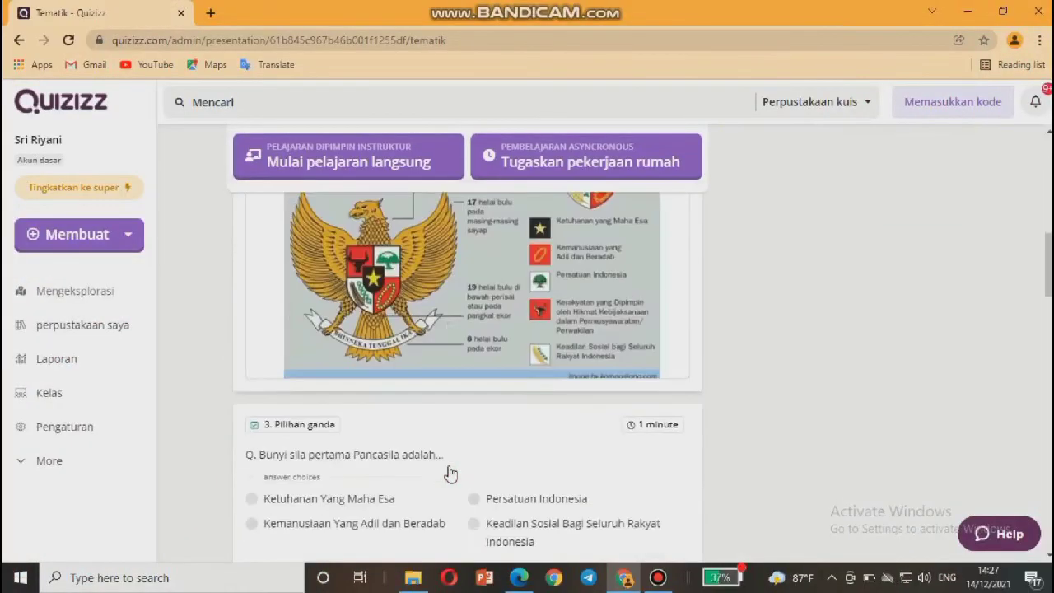
{"action": "scroll", "coordinate": [488, 436], "scroll_direction": "up", "scroll_amount": 8}
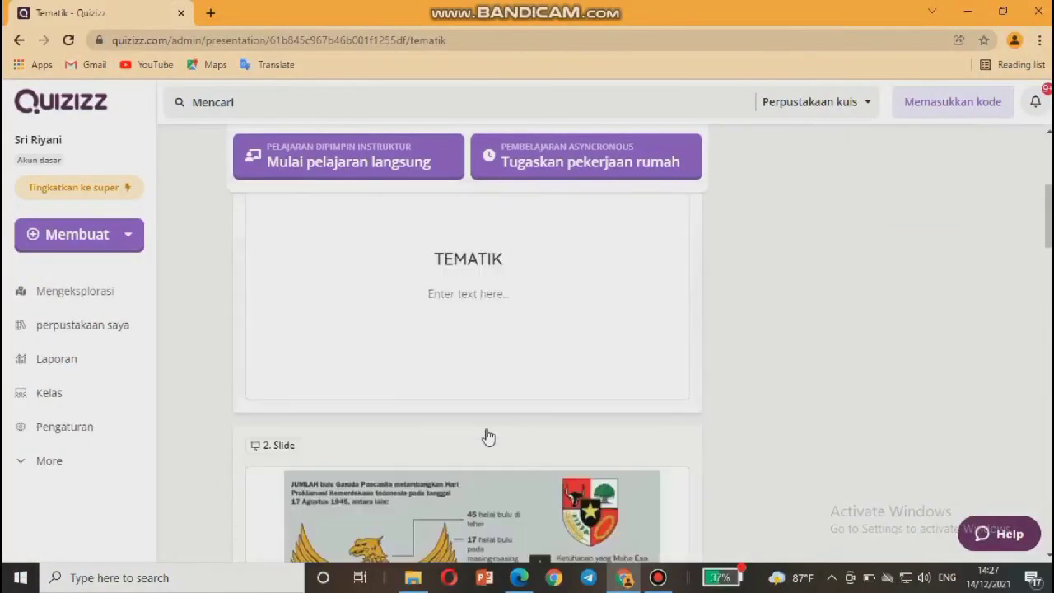
{"action": "scroll", "coordinate": [489, 437], "scroll_direction": "up", "scroll_amount": 2}
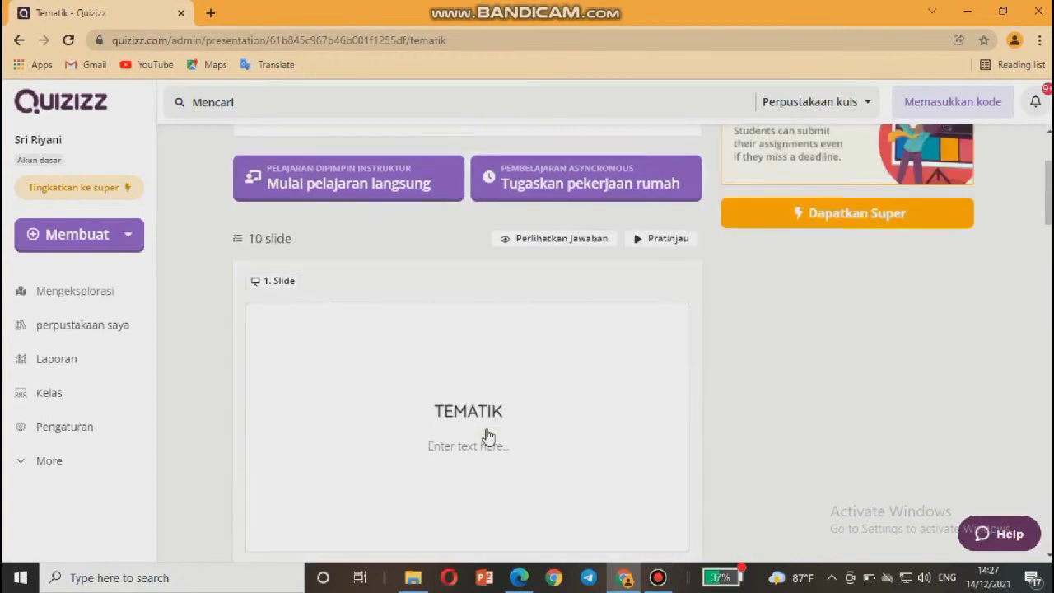
{"action": "scroll", "coordinate": [489, 436], "scroll_direction": "up", "scroll_amount": 2}
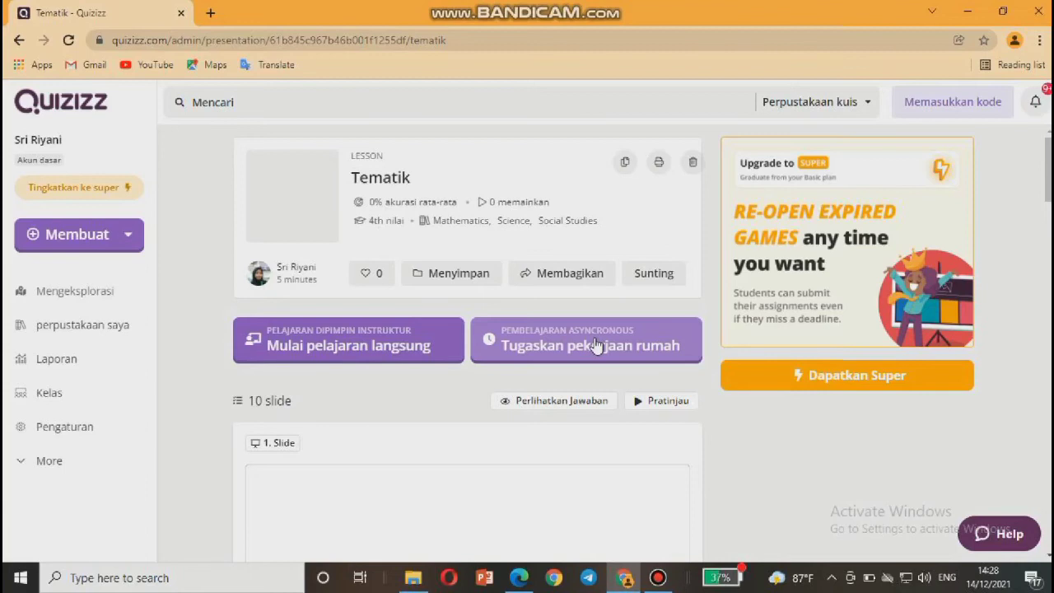
Start assigning the lesson as homework and pick December 15 as the custom deadline date.
{"action": "left_click", "coordinate": [535, 351]}
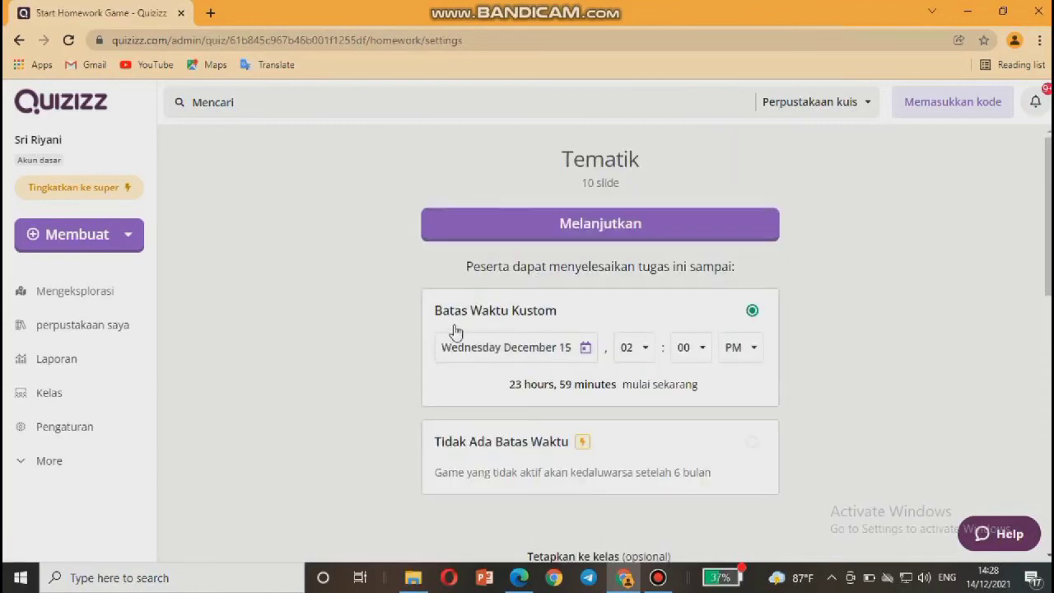
{"action": "scroll", "coordinate": [550, 329], "scroll_direction": "down", "scroll_amount": 1}
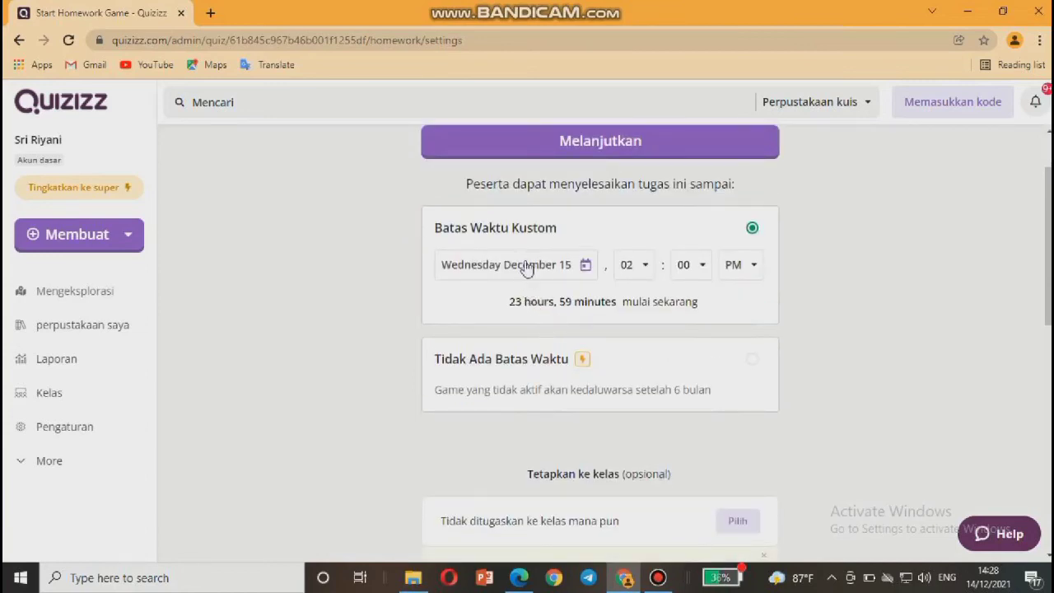
{"action": "left_click", "coordinate": [646, 274]}
{"action": "left_click", "coordinate": [584, 268]}
{"action": "left_click", "coordinate": [562, 267]}
{"action": "left_click", "coordinate": [563, 270]}
{"action": "left_click", "coordinate": [563, 270]}
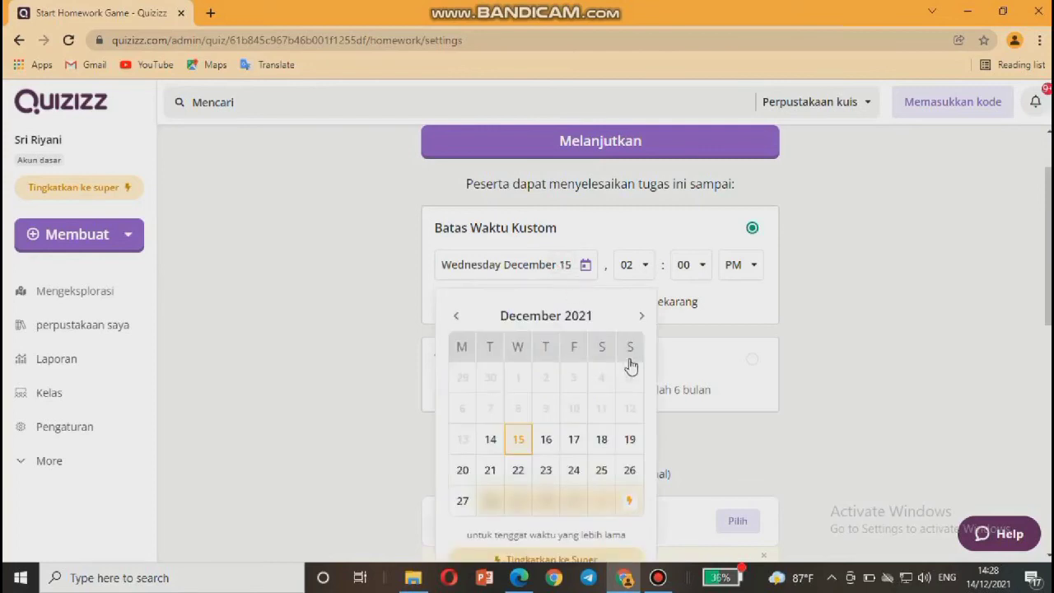
{"action": "scroll", "coordinate": [630, 367], "scroll_direction": "down", "scroll_amount": 1}
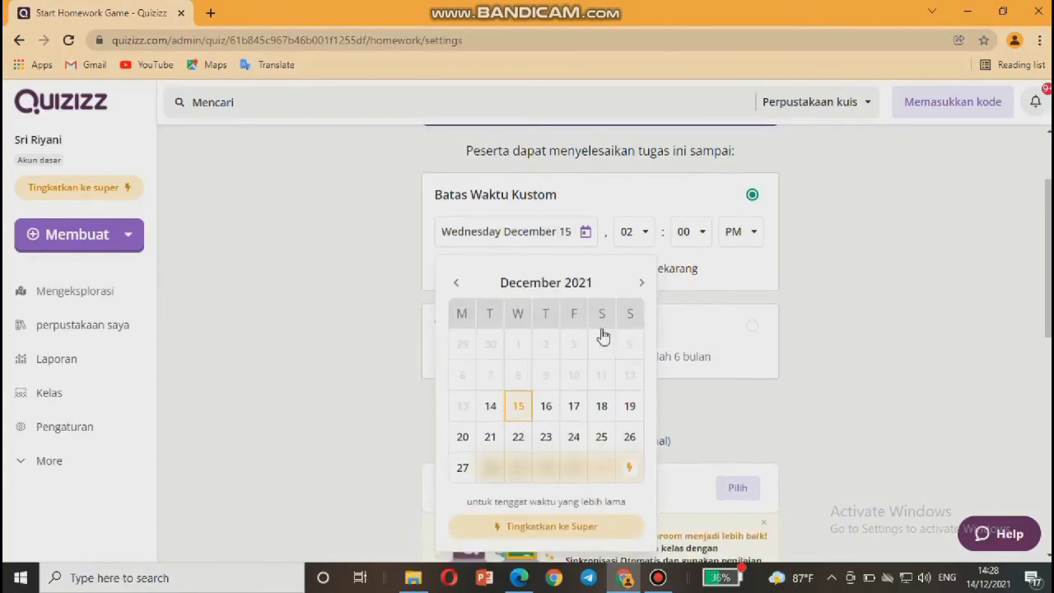
{"action": "left_click", "coordinate": [641, 284]}
{"action": "left_click", "coordinate": [456, 287]}
{"action": "left_click", "coordinate": [518, 407]}
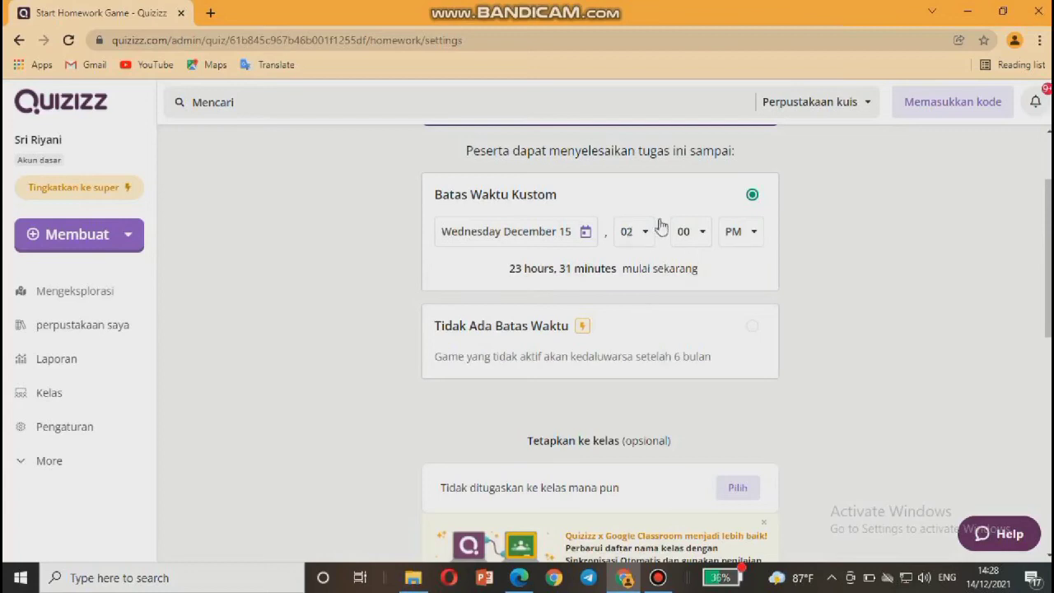
Set the deadline time to 08:00 PM and dismiss the upgrade offer for no deadline.
{"action": "left_click", "coordinate": [641, 244]}
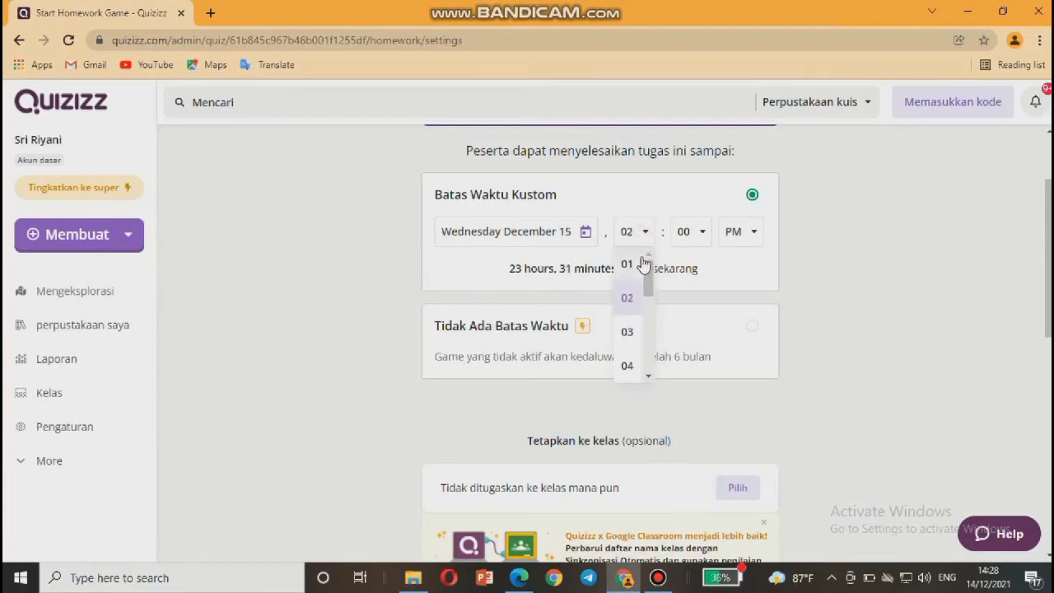
{"action": "left_click", "coordinate": [649, 293]}
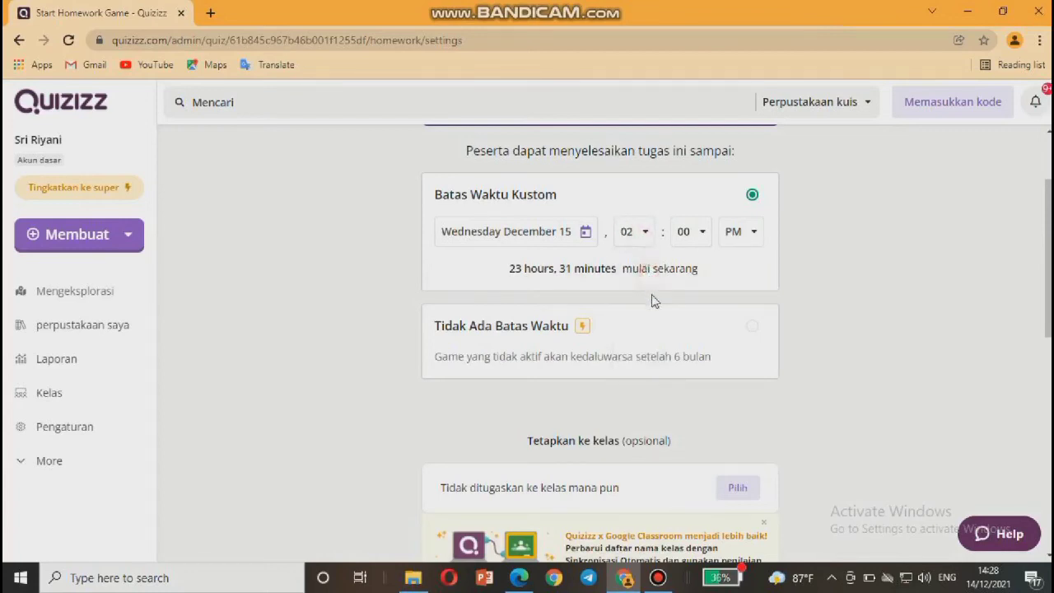
{"action": "left_click", "coordinate": [649, 229]}
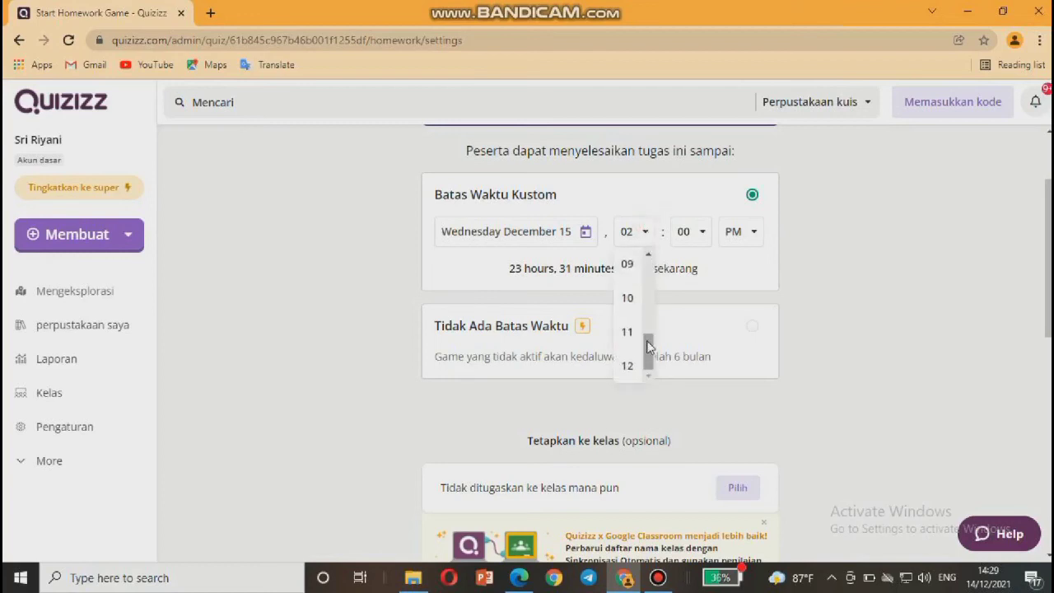
{"action": "left_click", "coordinate": [650, 260]}
{"action": "left_click", "coordinate": [648, 239]}
{"action": "left_click", "coordinate": [626, 260]}
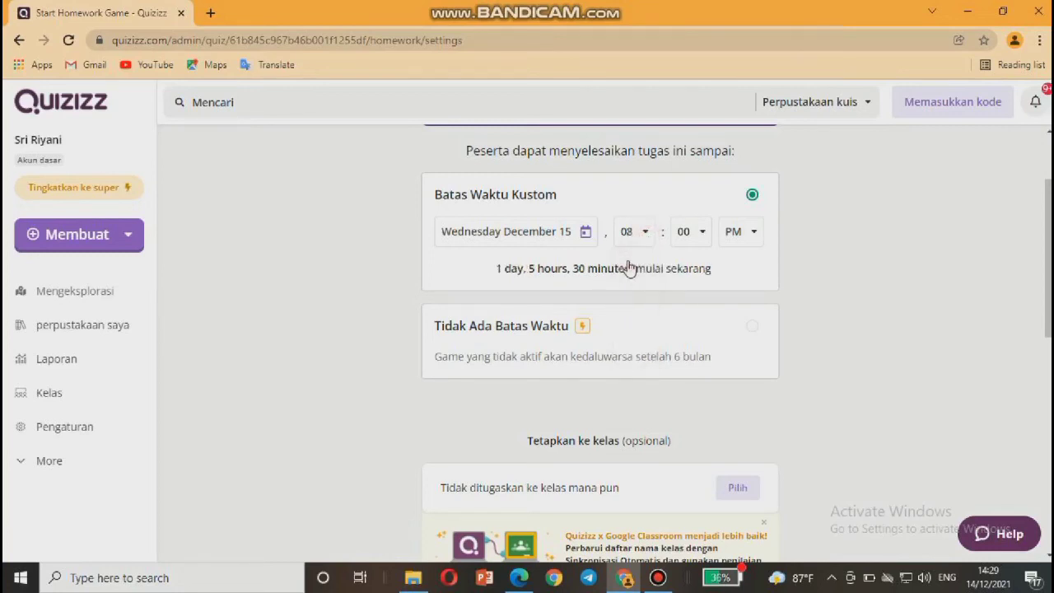
{"action": "left_click", "coordinate": [749, 234]}
{"action": "left_click", "coordinate": [659, 306]}
{"action": "left_click", "coordinate": [432, 316]}
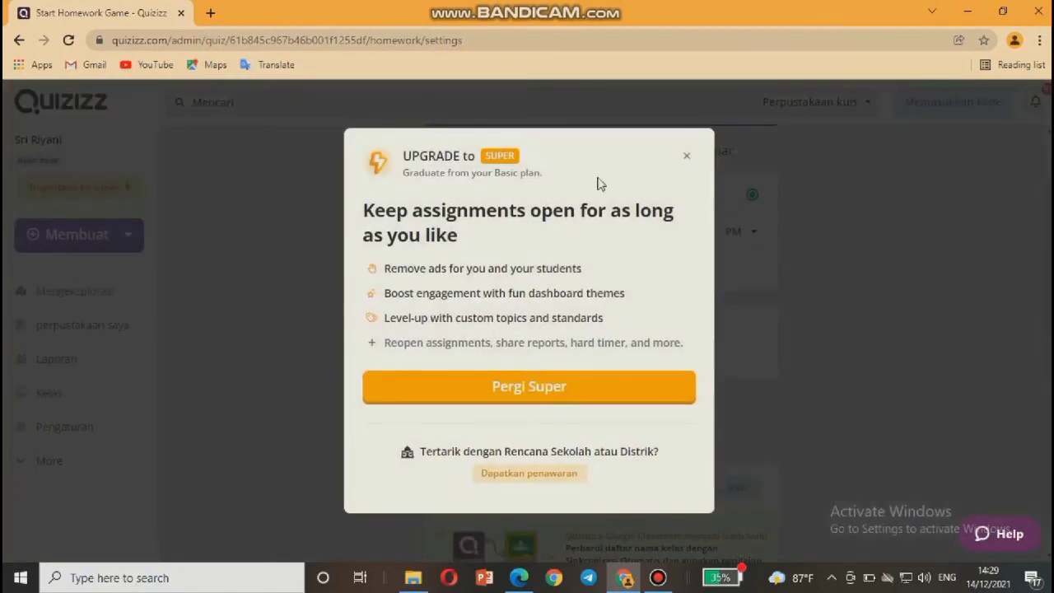
{"action": "left_click", "coordinate": [687, 156]}
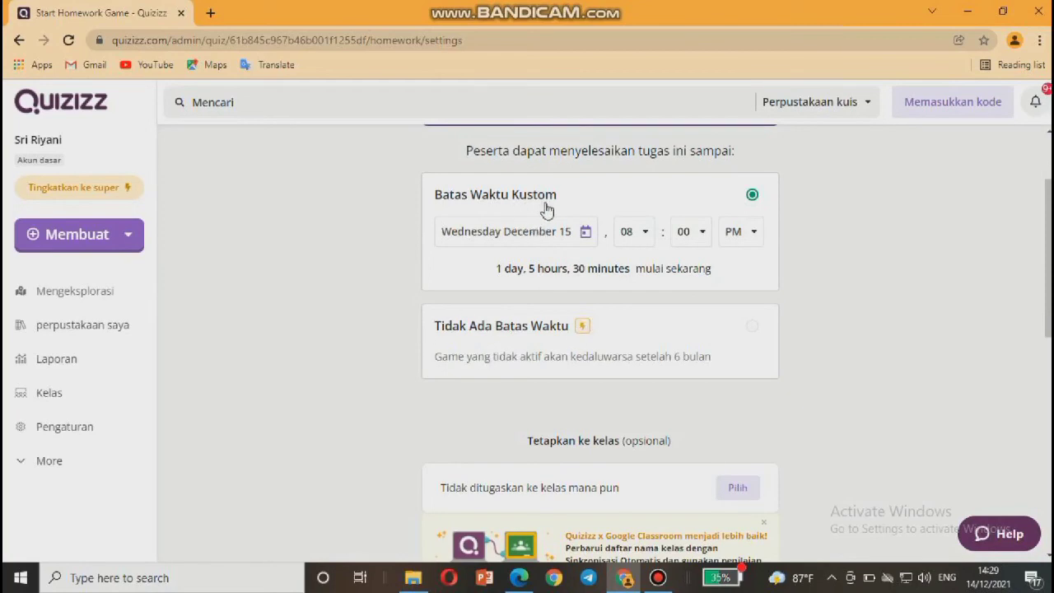
Turn off the per-question countdown timer and the Tampilkan papan peringkat leaderboard toggle.
{"action": "scroll", "coordinate": [500, 393], "scroll_direction": "down", "scroll_amount": 5}
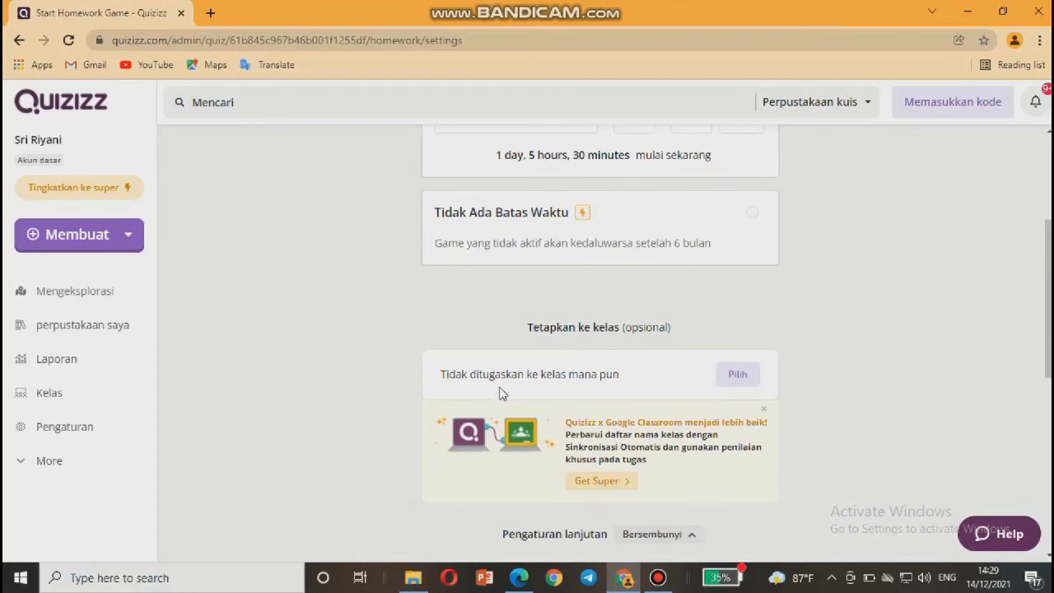
{"action": "scroll", "coordinate": [500, 394], "scroll_direction": "down", "scroll_amount": 1}
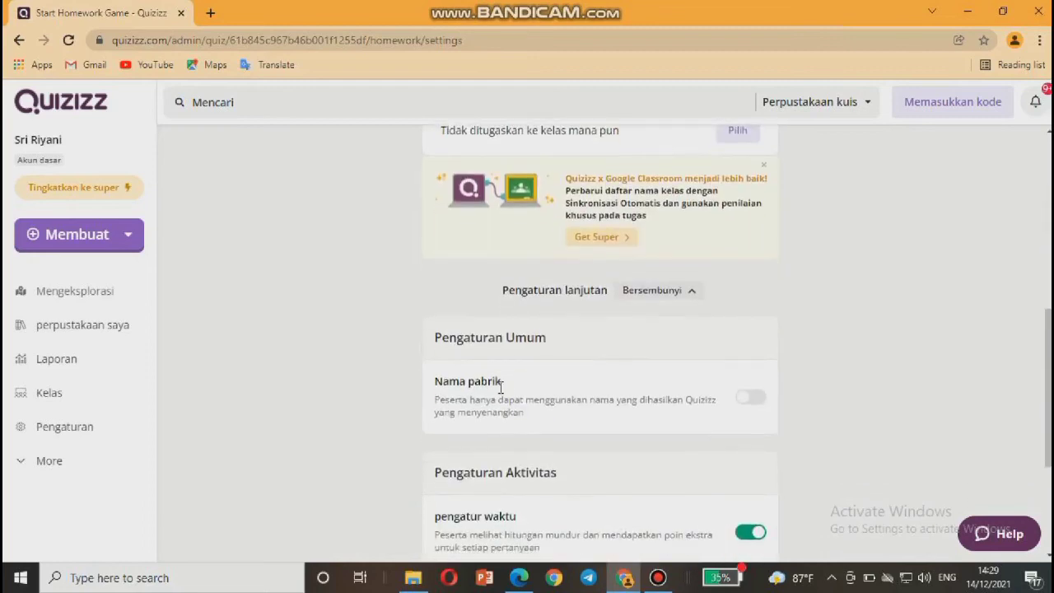
{"action": "scroll", "coordinate": [500, 384], "scroll_direction": "down", "scroll_amount": 1}
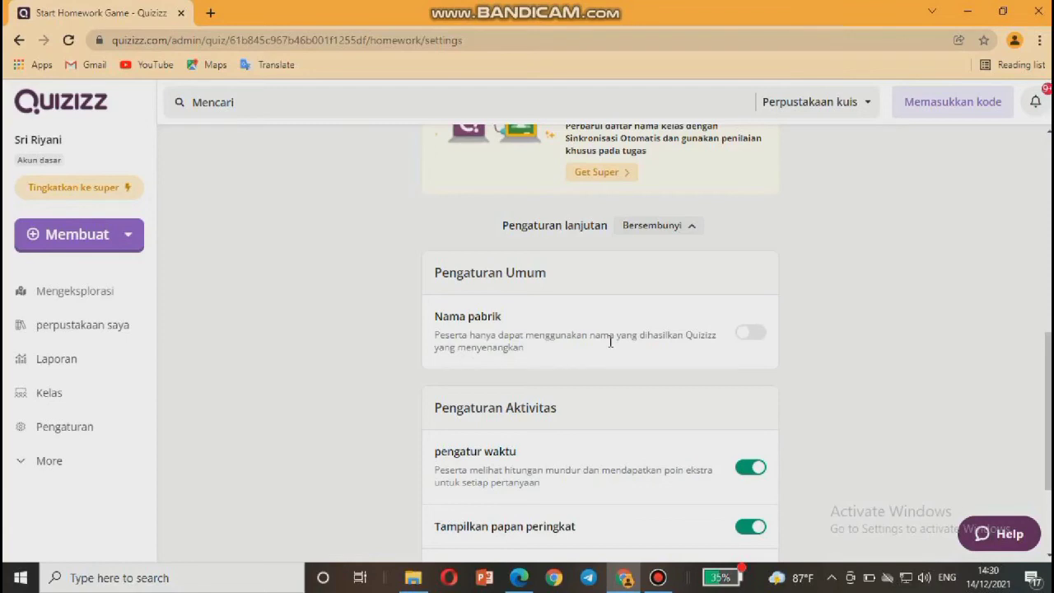
{"action": "scroll", "coordinate": [610, 341], "scroll_direction": "down", "scroll_amount": 1}
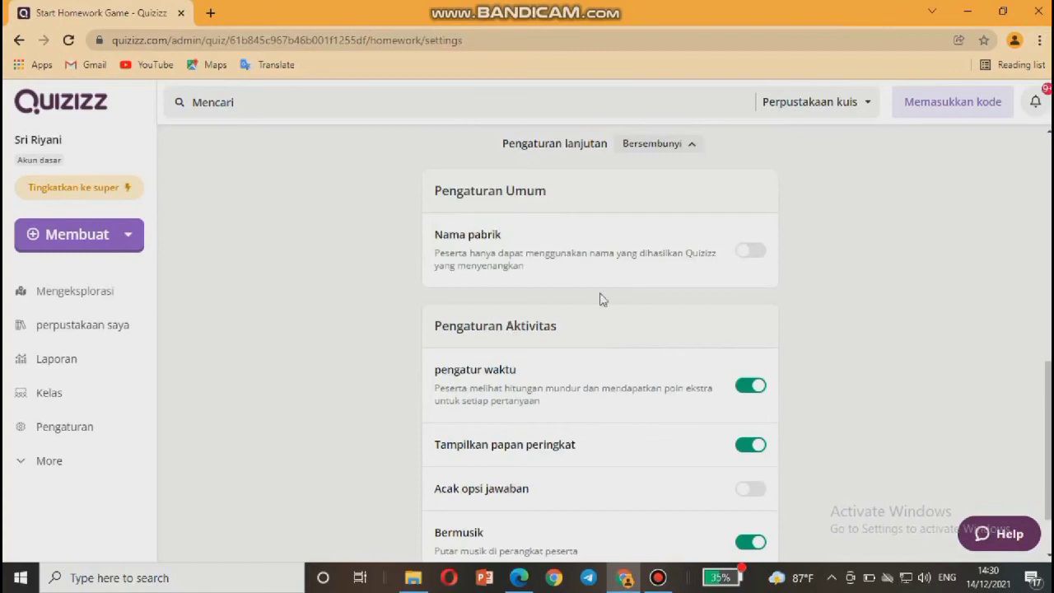
{"action": "scroll", "coordinate": [574, 325], "scroll_direction": "down", "scroll_amount": 1}
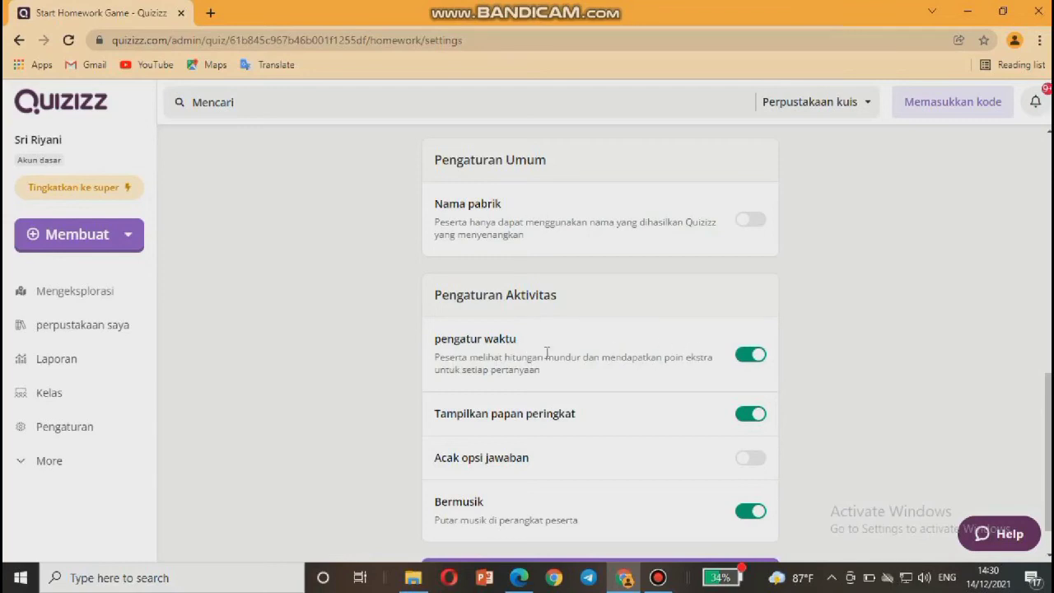
{"action": "scroll", "coordinate": [558, 354], "scroll_direction": "down", "scroll_amount": 1}
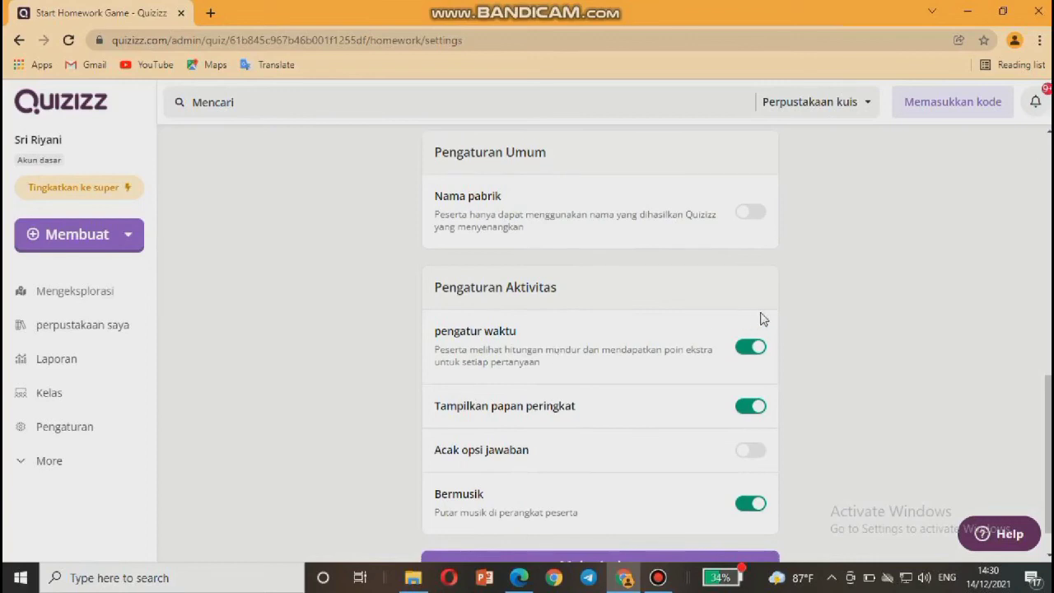
{"action": "left_click", "coordinate": [758, 354]}
{"action": "scroll", "coordinate": [650, 377], "scroll_direction": "down", "scroll_amount": 1}
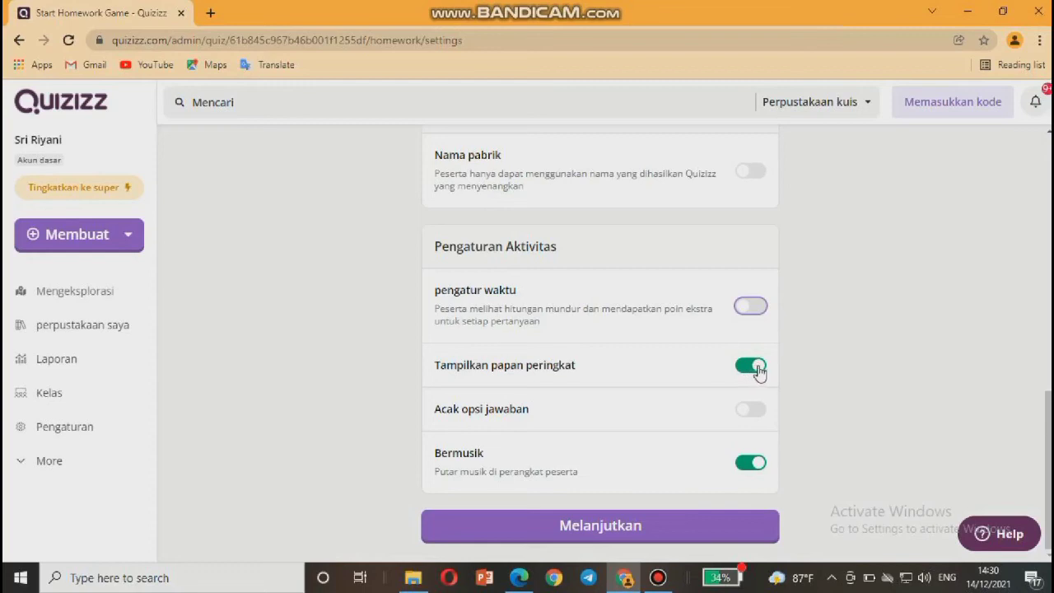
{"action": "left_click", "coordinate": [757, 370]}
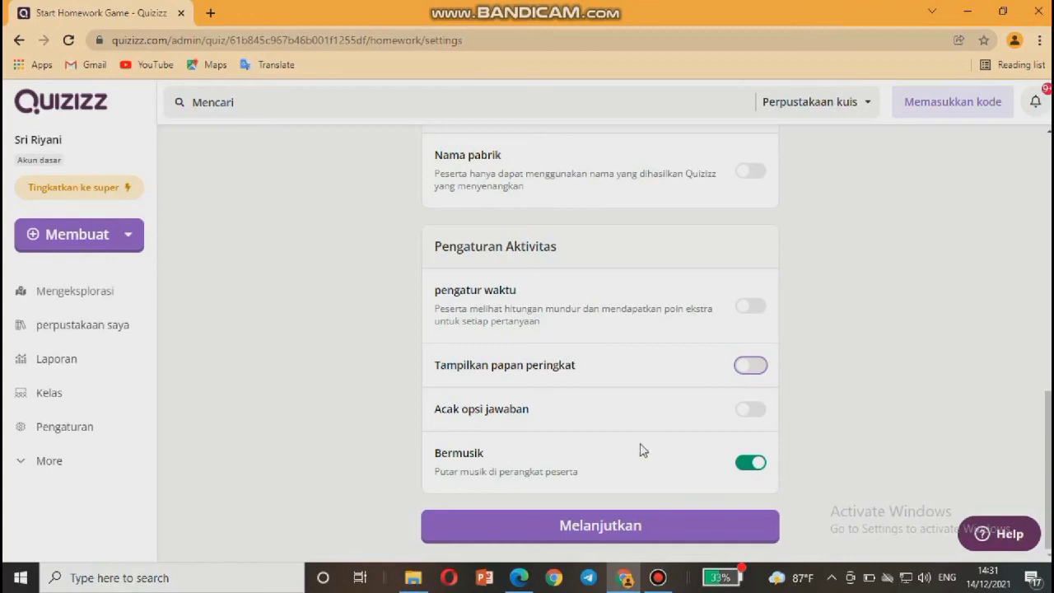
{"action": "scroll", "coordinate": [642, 450], "scroll_direction": "up", "scroll_amount": 10}
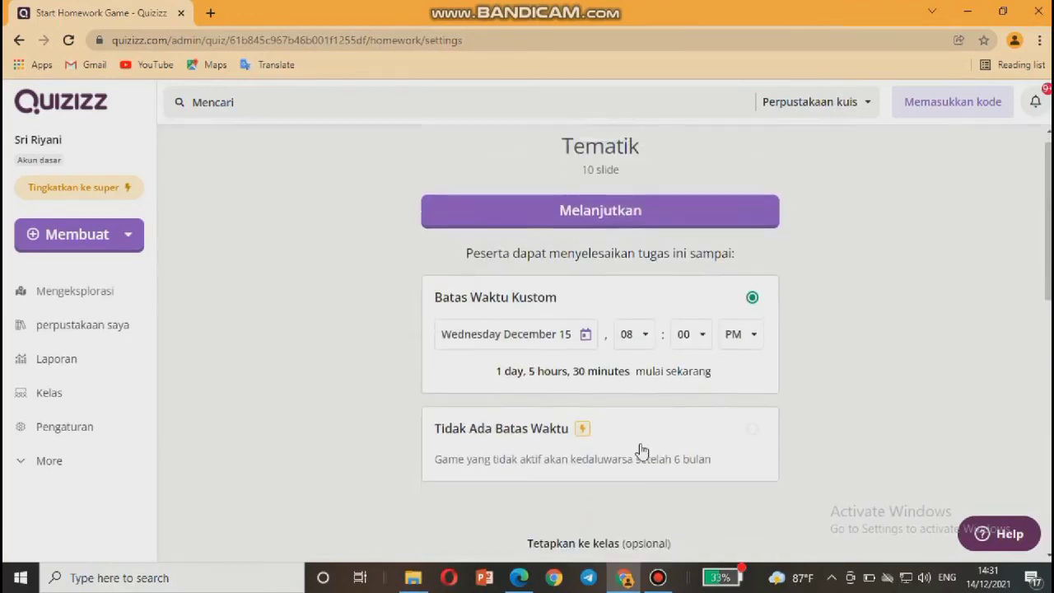
{"action": "scroll", "coordinate": [642, 451], "scroll_direction": "down", "scroll_amount": 10}
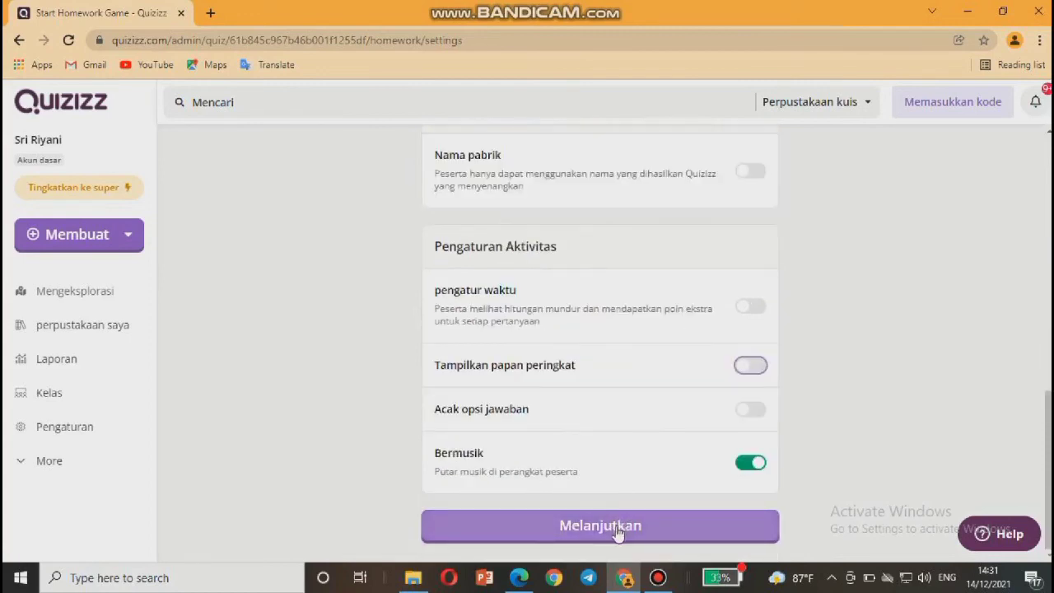
{"action": "scroll", "coordinate": [616, 405], "scroll_direction": "up", "scroll_amount": 4}
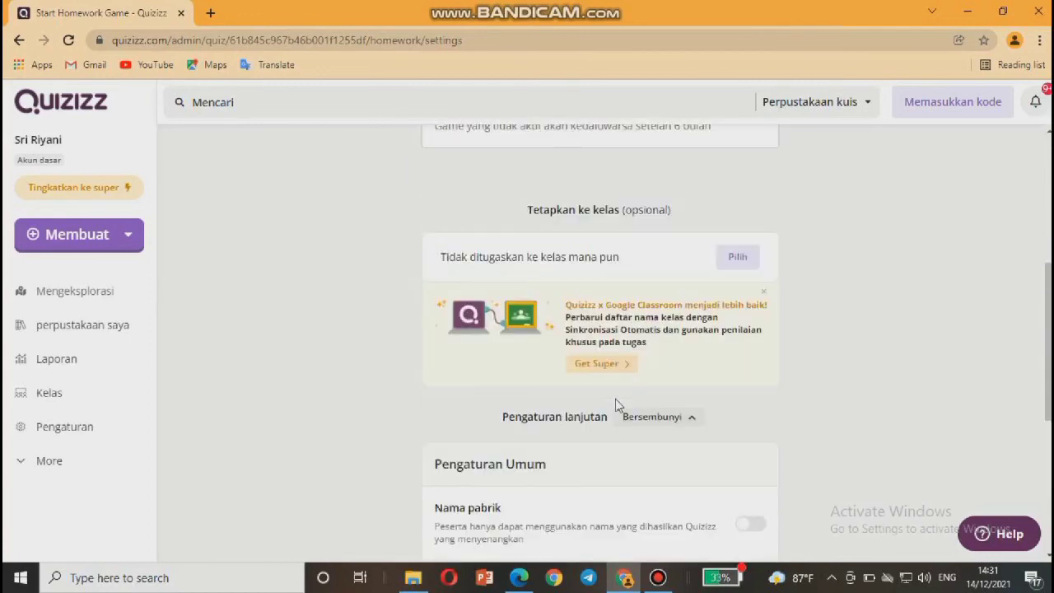
{"action": "scroll", "coordinate": [616, 404], "scroll_direction": "up", "scroll_amount": 4}
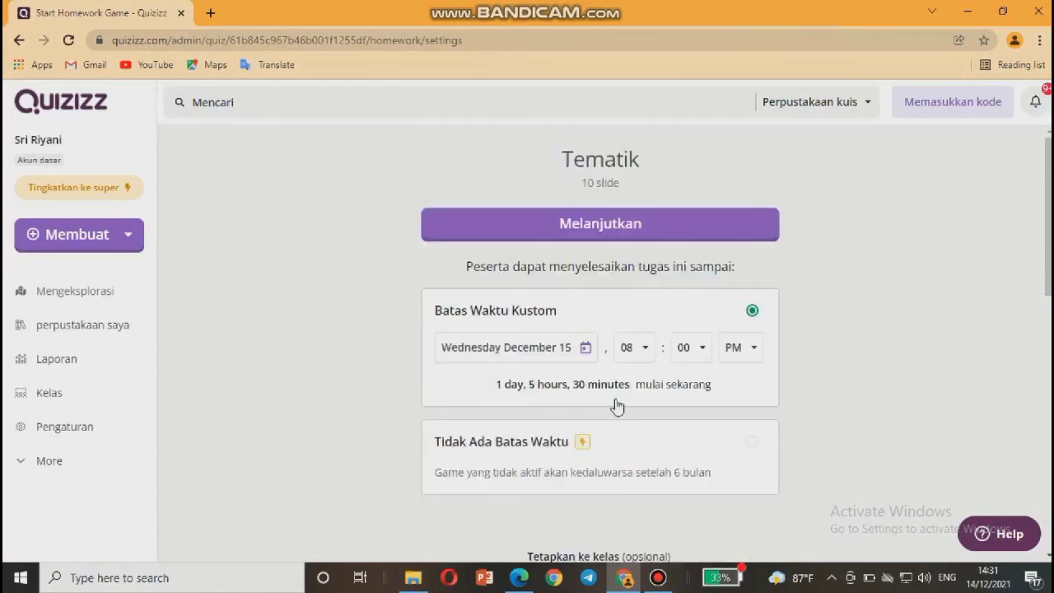
{"action": "scroll", "coordinate": [616, 404], "scroll_direction": "down", "scroll_amount": 8}
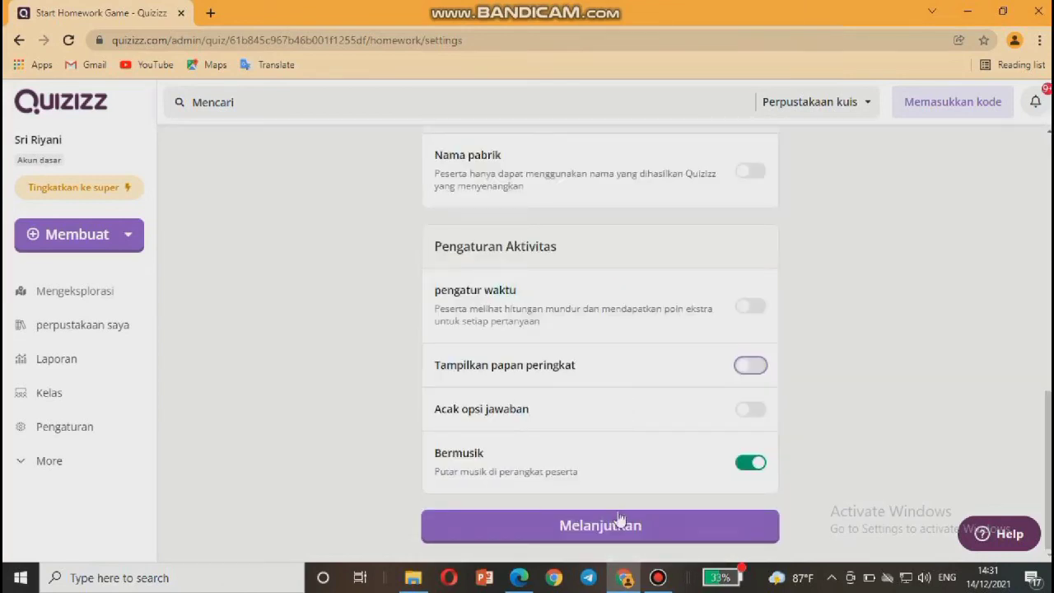
Assign the homework and copy its invite link for participants.
{"action": "left_click", "coordinate": [619, 529]}
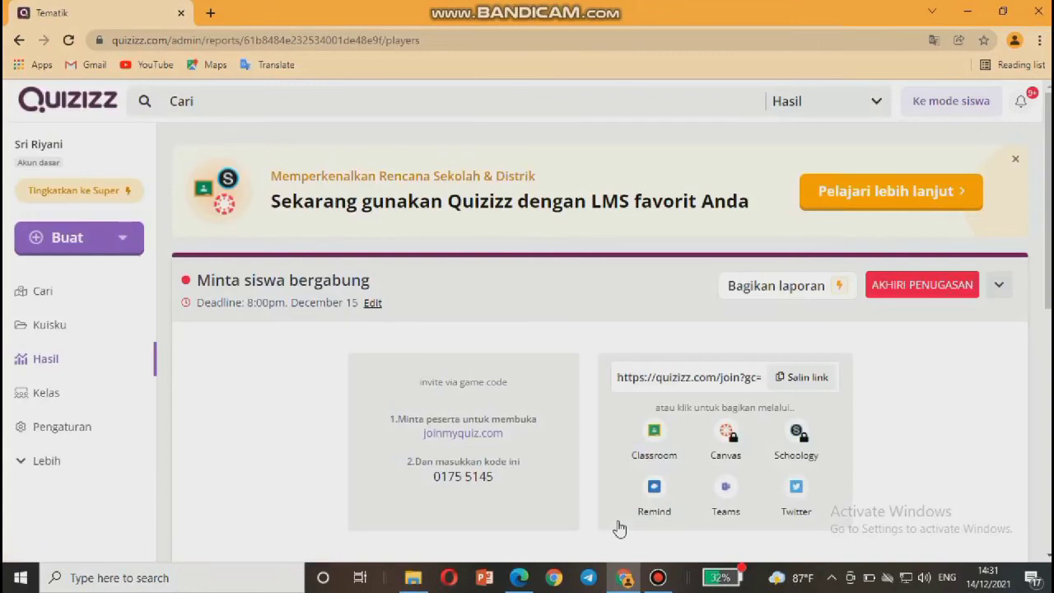
{"action": "scroll", "coordinate": [571, 519], "scroll_direction": "down", "scroll_amount": 1}
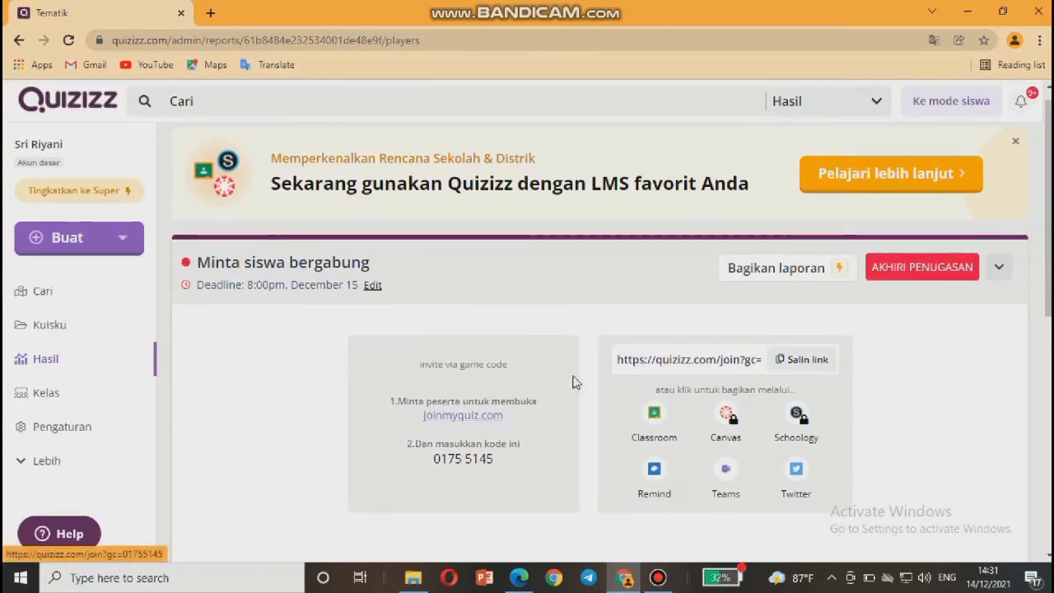
{"action": "left_click", "coordinate": [791, 366]}
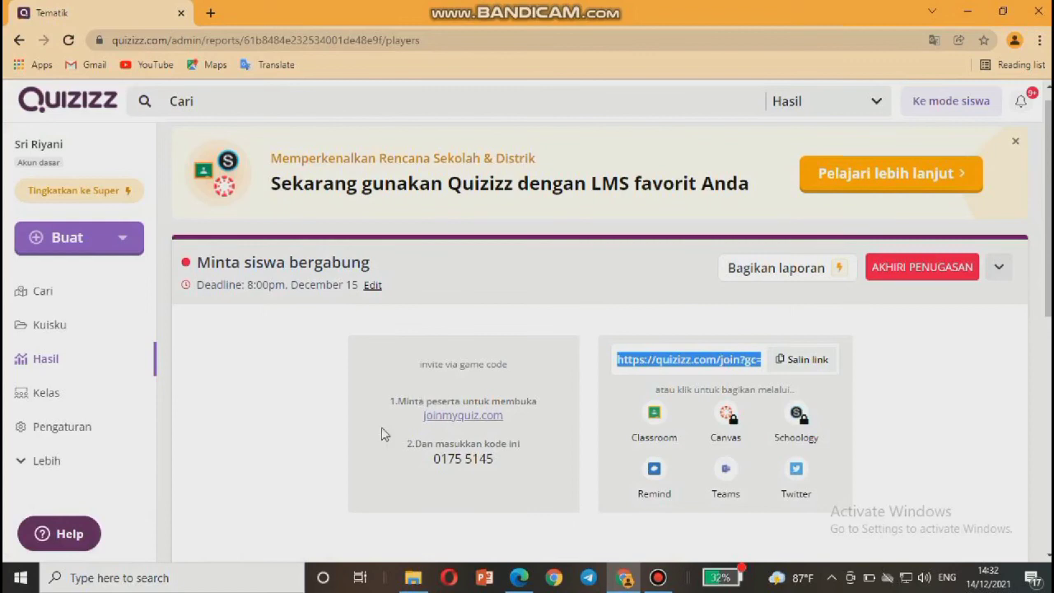
Return to the Tematik lesson and start it as a live session.
{"action": "scroll", "coordinate": [374, 450], "scroll_direction": "down", "scroll_amount": 1}
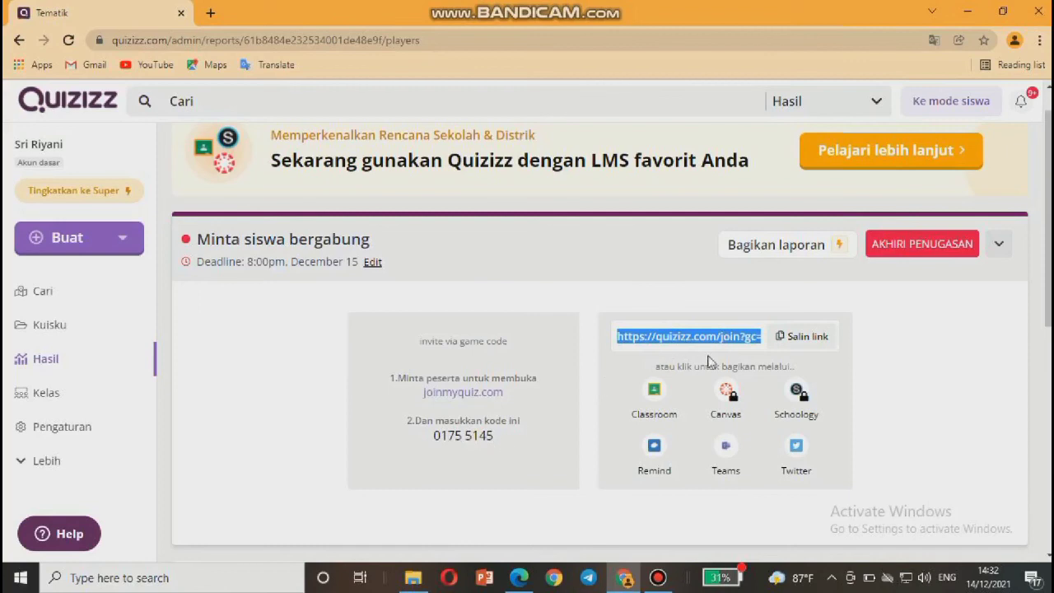
{"action": "scroll", "coordinate": [845, 344], "scroll_direction": "down", "scroll_amount": 1}
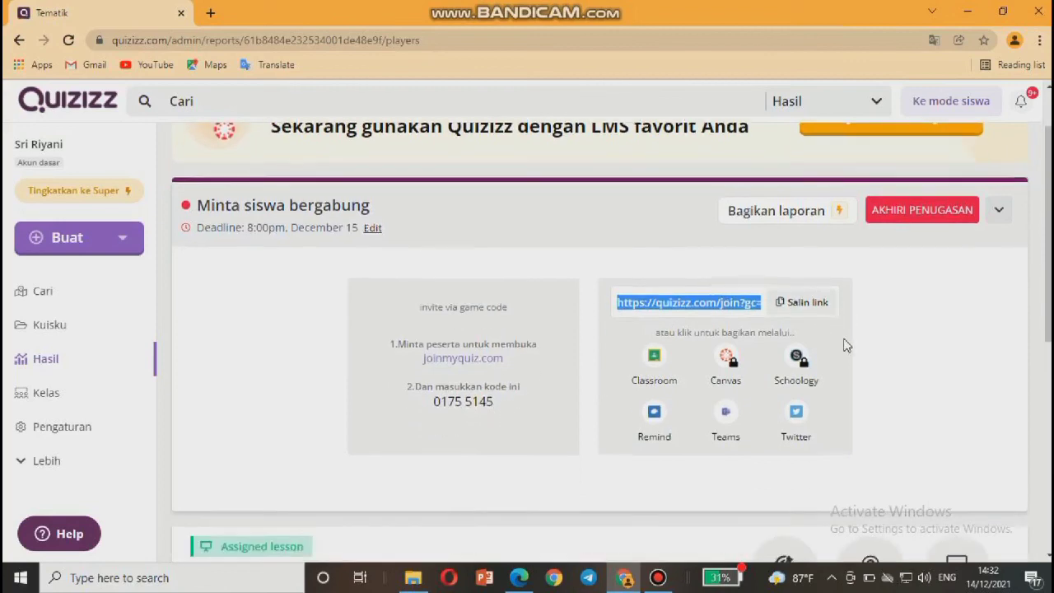
{"action": "scroll", "coordinate": [845, 344], "scroll_direction": "down", "scroll_amount": 1}
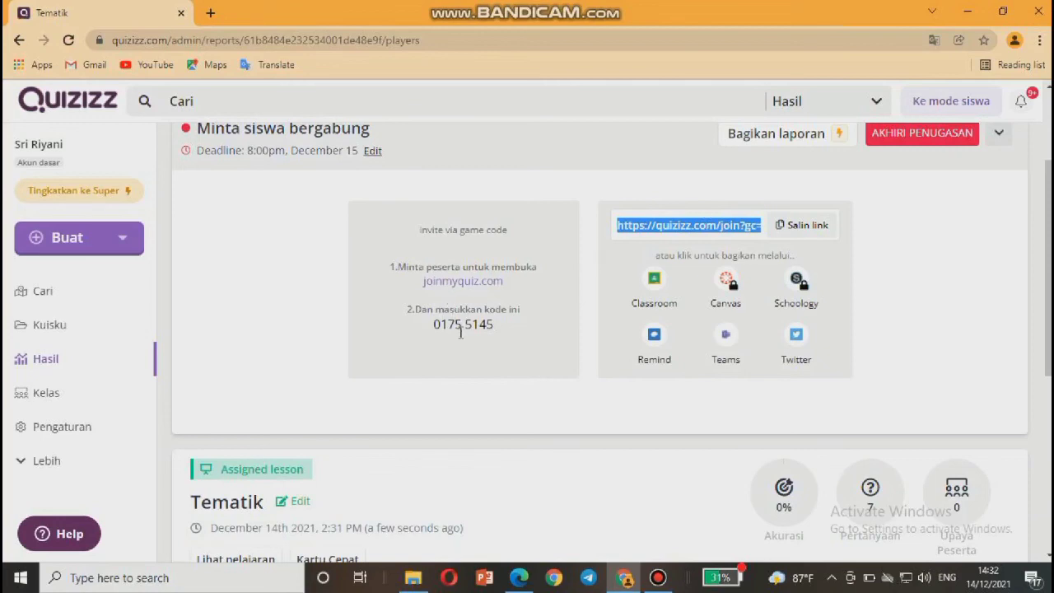
{"action": "scroll", "coordinate": [462, 332], "scroll_direction": "down", "scroll_amount": 1}
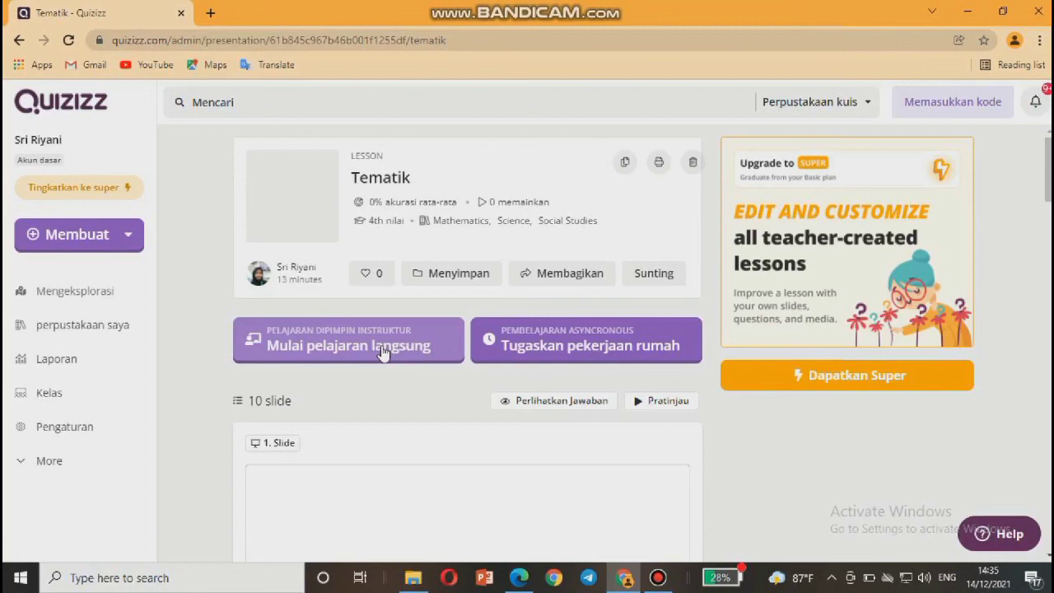
{"action": "left_click", "coordinate": [381, 352]}
{"action": "left_click", "coordinate": [373, 354]}
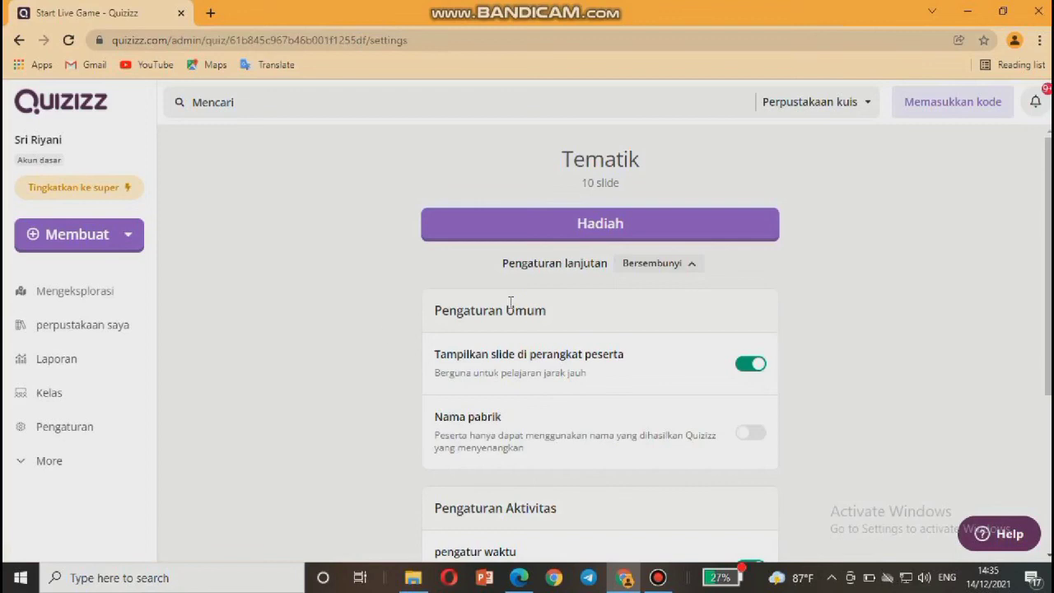
{"action": "scroll", "coordinate": [511, 302], "scroll_direction": "down", "scroll_amount": 1}
{"action": "scroll", "coordinate": [510, 303], "scroll_direction": "down", "scroll_amount": 1}
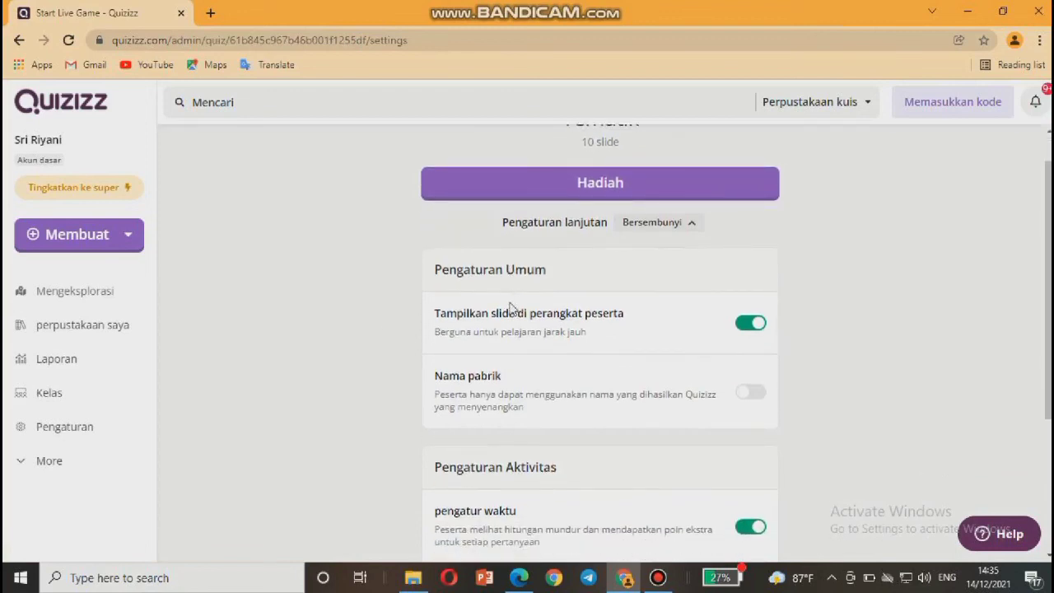
{"action": "scroll", "coordinate": [510, 303], "scroll_direction": "up", "scroll_amount": 1}
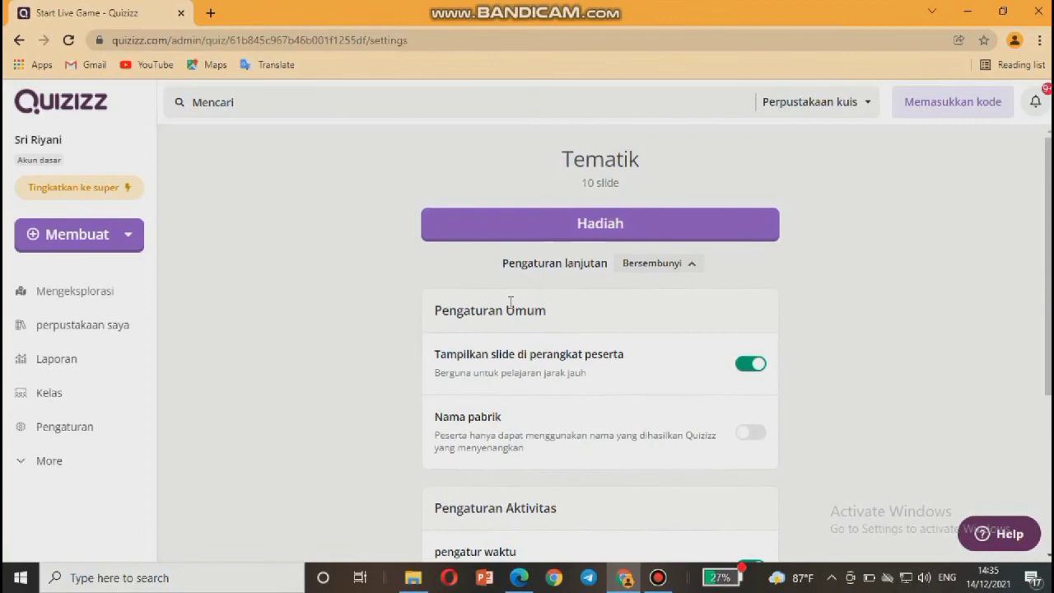
{"action": "scroll", "coordinate": [511, 318], "scroll_direction": "down", "scroll_amount": 1}
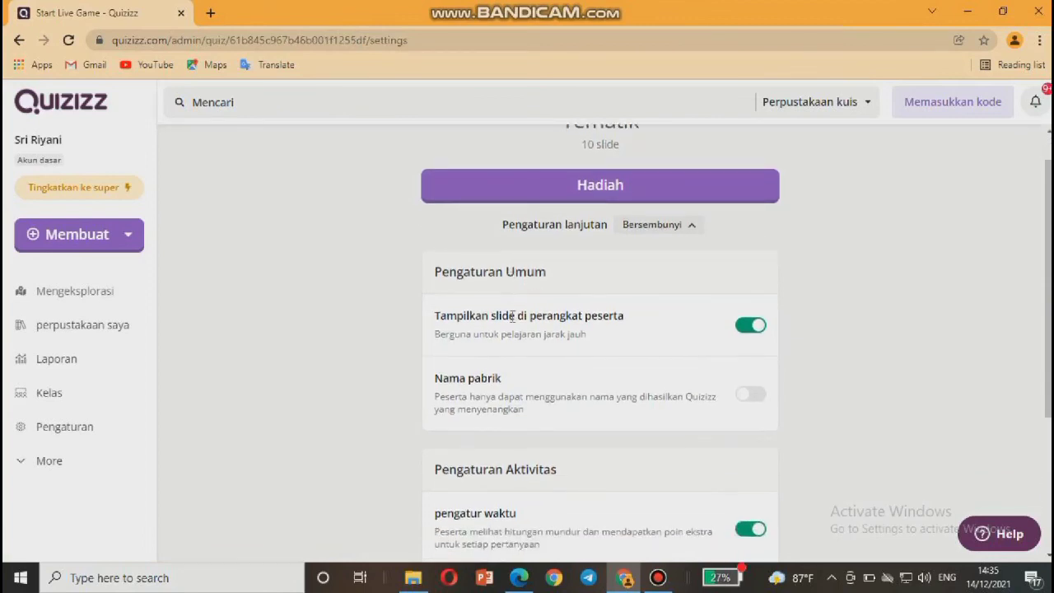
{"action": "scroll", "coordinate": [511, 317], "scroll_direction": "down", "scroll_amount": 1}
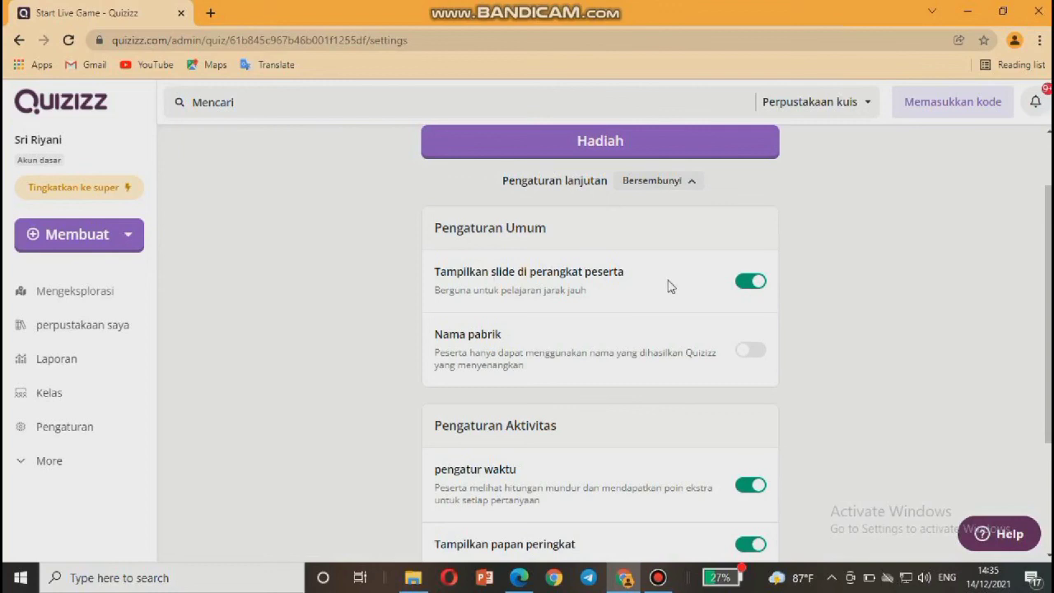
{"action": "scroll", "coordinate": [671, 285], "scroll_direction": "down", "scroll_amount": 1}
{"action": "scroll", "coordinate": [671, 286], "scroll_direction": "down", "scroll_amount": 1}
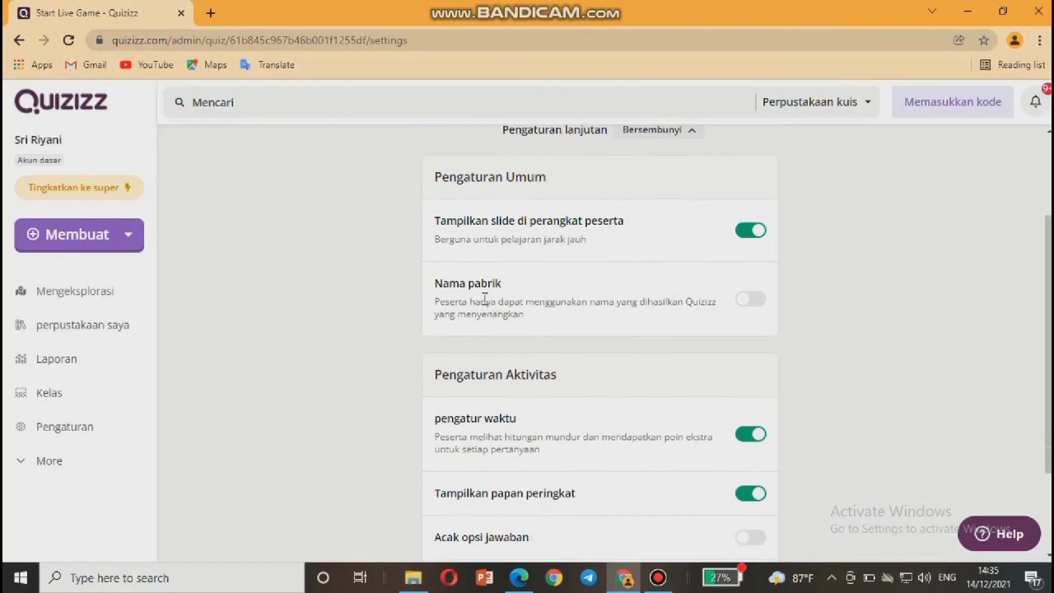
{"action": "scroll", "coordinate": [486, 299], "scroll_direction": "down", "scroll_amount": 1}
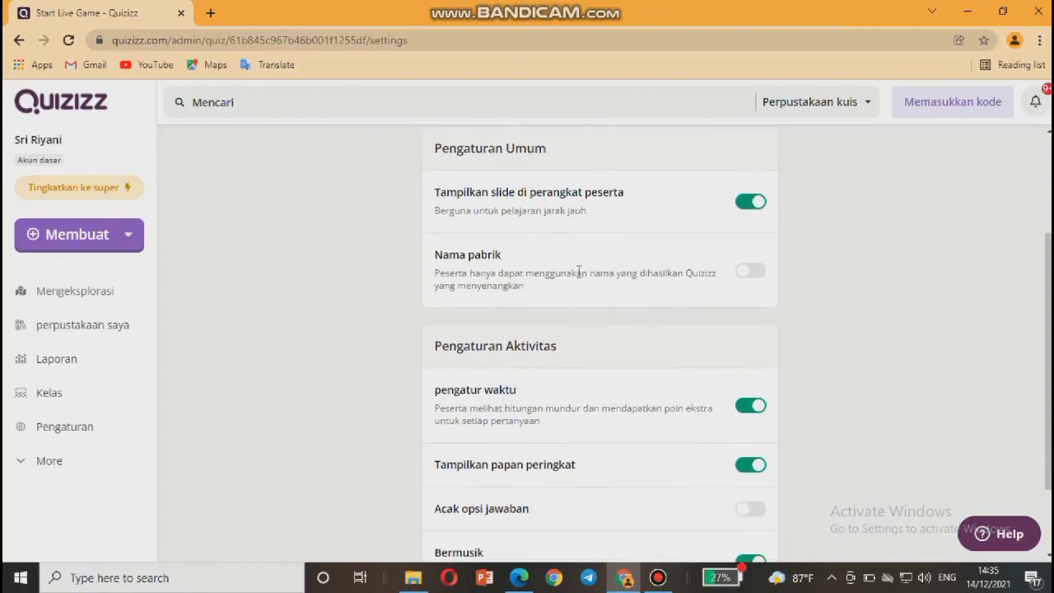
{"action": "scroll", "coordinate": [551, 277], "scroll_direction": "down", "scroll_amount": 1}
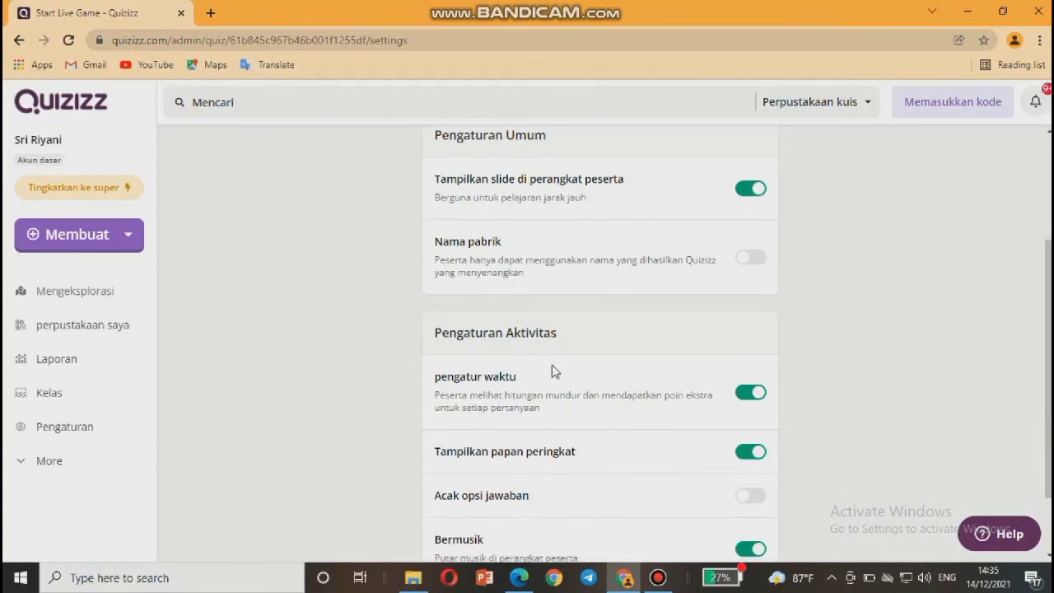
{"action": "scroll", "coordinate": [549, 380], "scroll_direction": "down", "scroll_amount": 1}
{"action": "scroll", "coordinate": [549, 379], "scroll_direction": "down", "scroll_amount": 2}
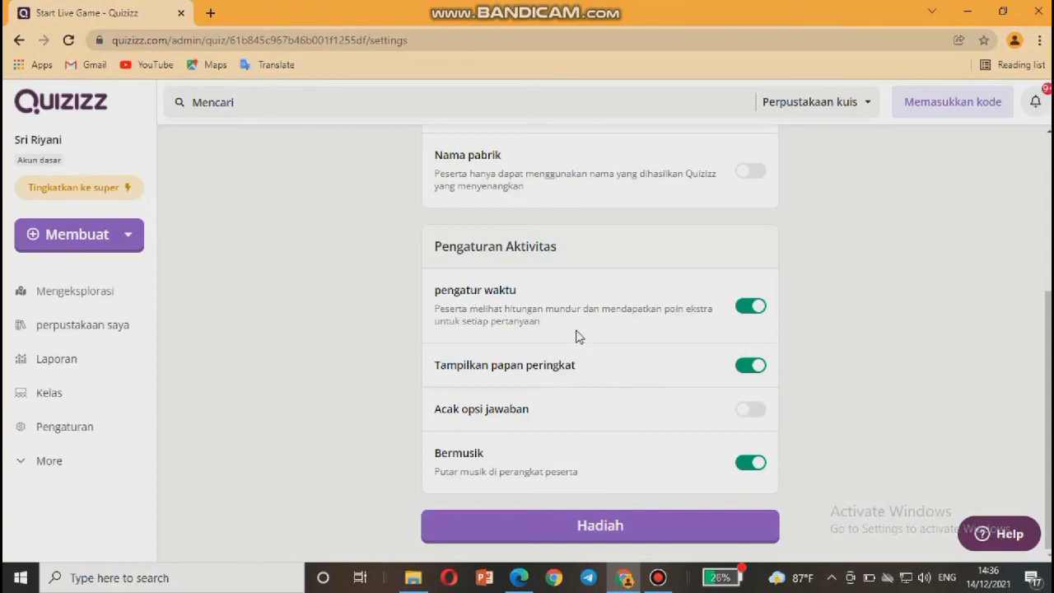
{"action": "scroll", "coordinate": [576, 338], "scroll_direction": "up", "scroll_amount": 3}
{"action": "scroll", "coordinate": [577, 337], "scroll_direction": "down", "scroll_amount": 3}
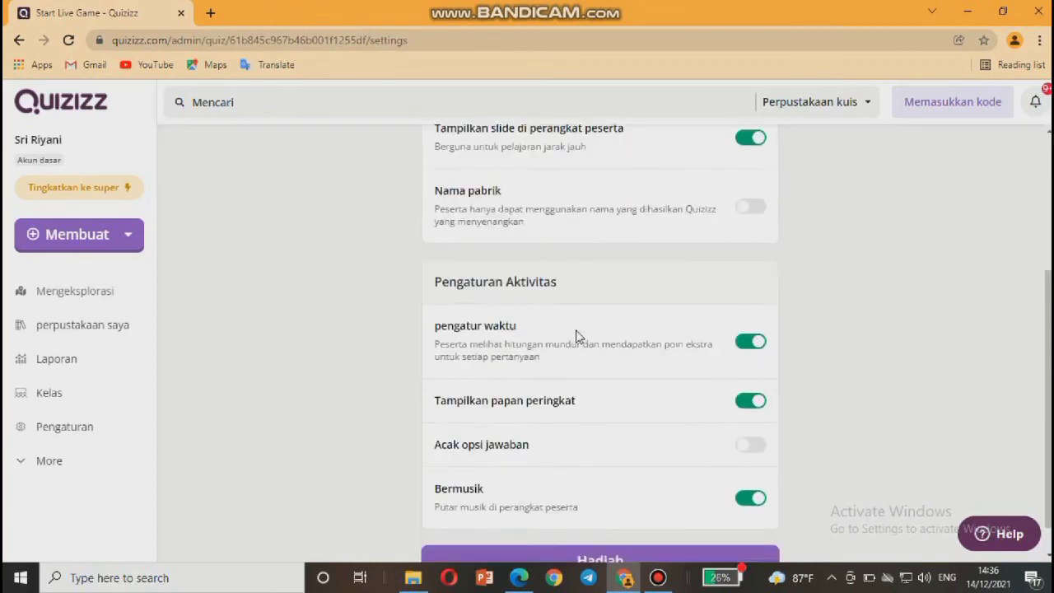
Host the live Tematik session, copy its join link, then try to begin with MULAI.
{"action": "left_click", "coordinate": [602, 528]}
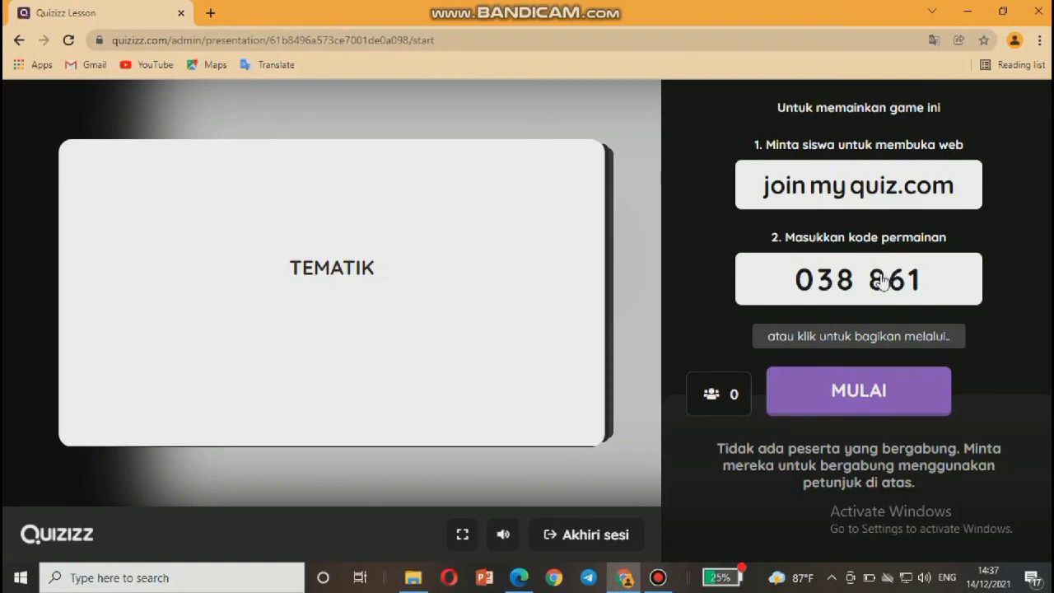
{"action": "left_click", "coordinate": [851, 333]}
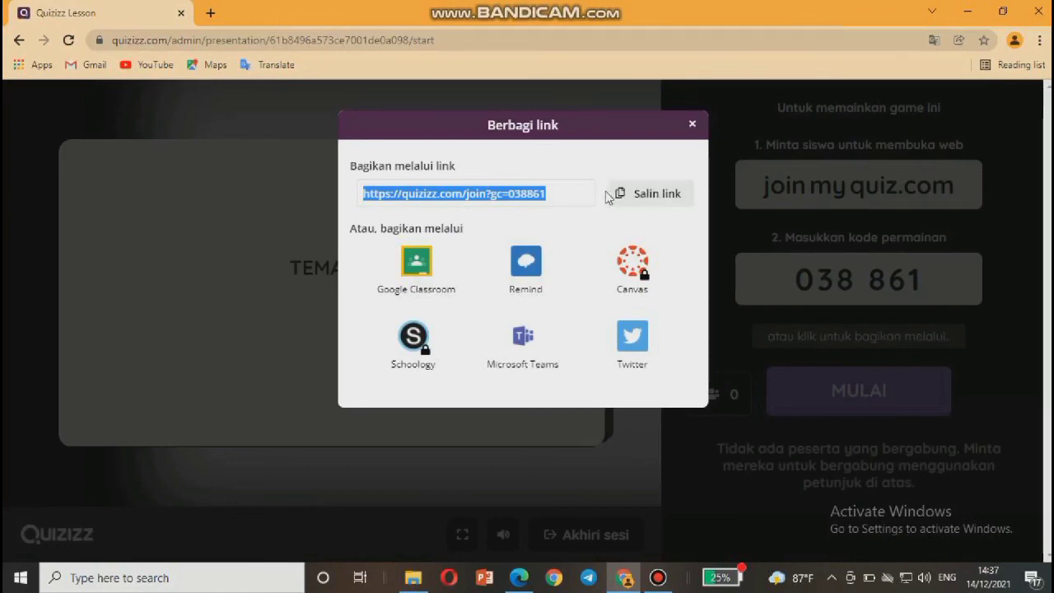
{"action": "left_click", "coordinate": [691, 126]}
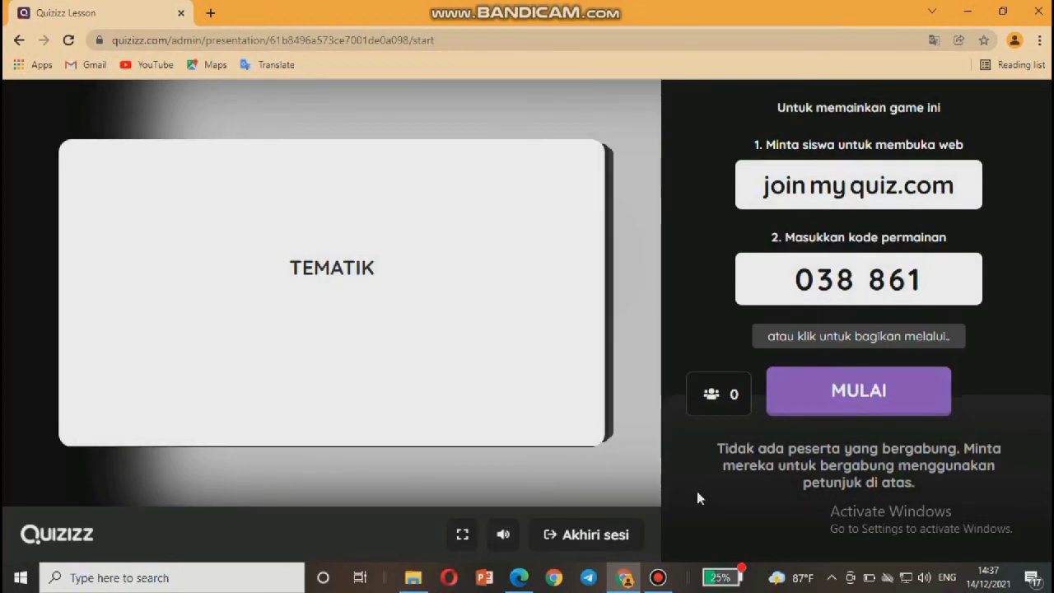
{"action": "left_click", "coordinate": [846, 389]}
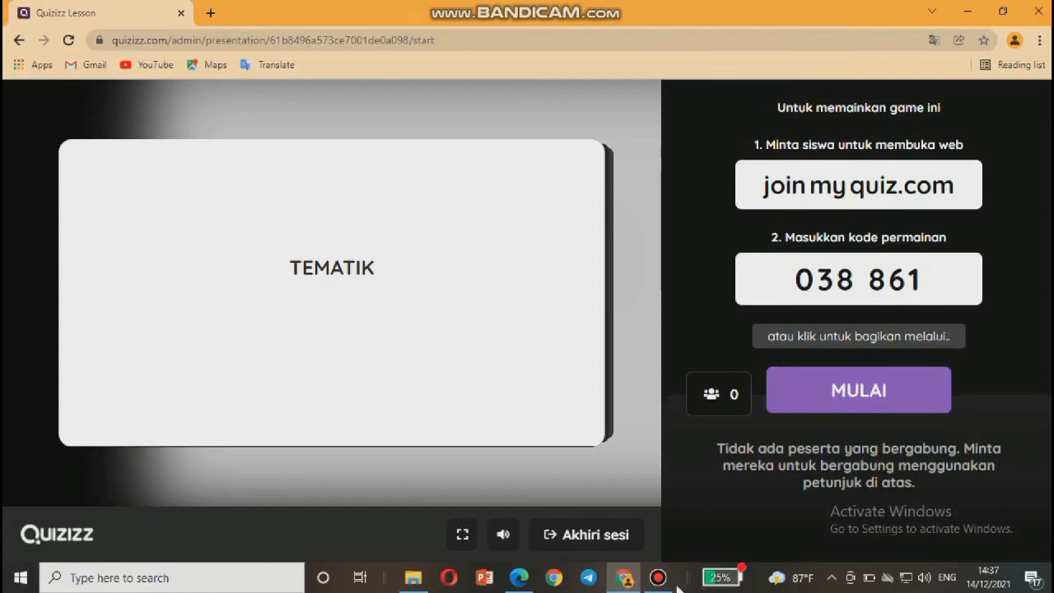
{"action": "mouse_move", "coordinate": [657, 578]}
{"action": "left_click", "coordinate": [653, 525]}
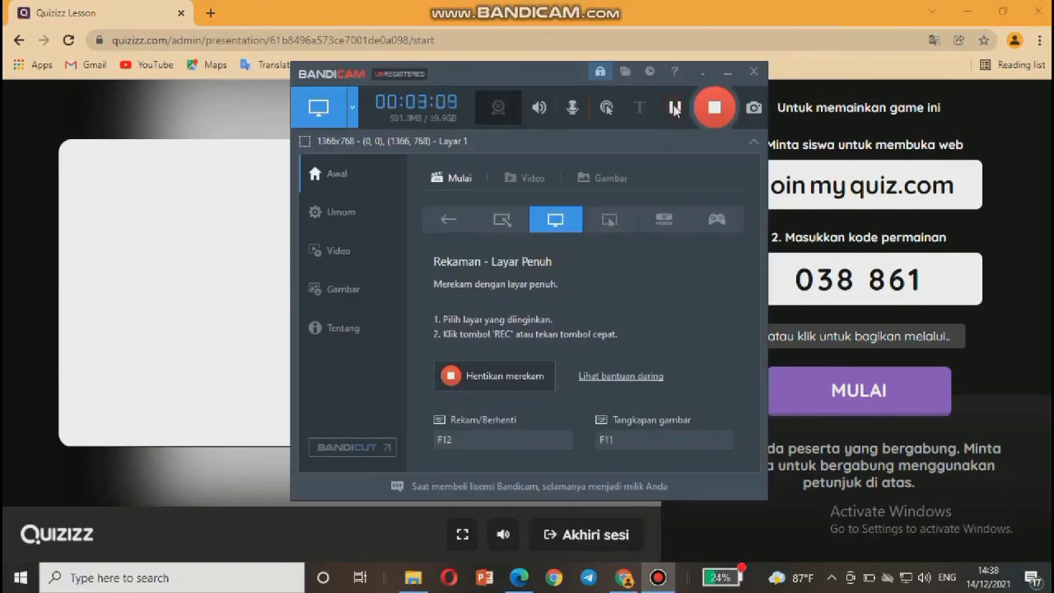
{"action": "left_click", "coordinate": [722, 79]}
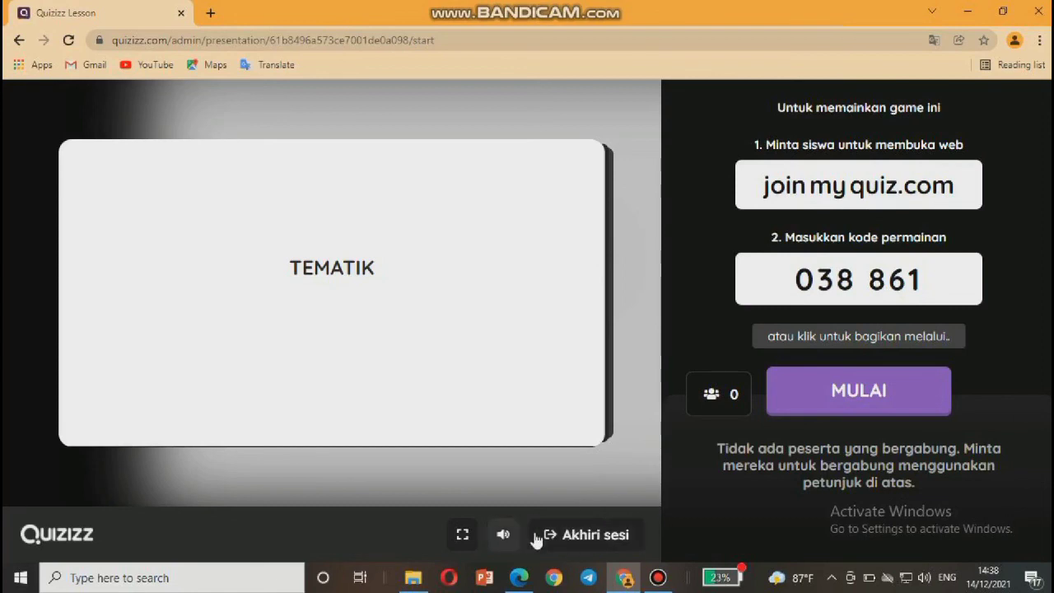
End the live Tematik session, cancelling once before confirming with Ya.
{"action": "left_click", "coordinate": [581, 537]}
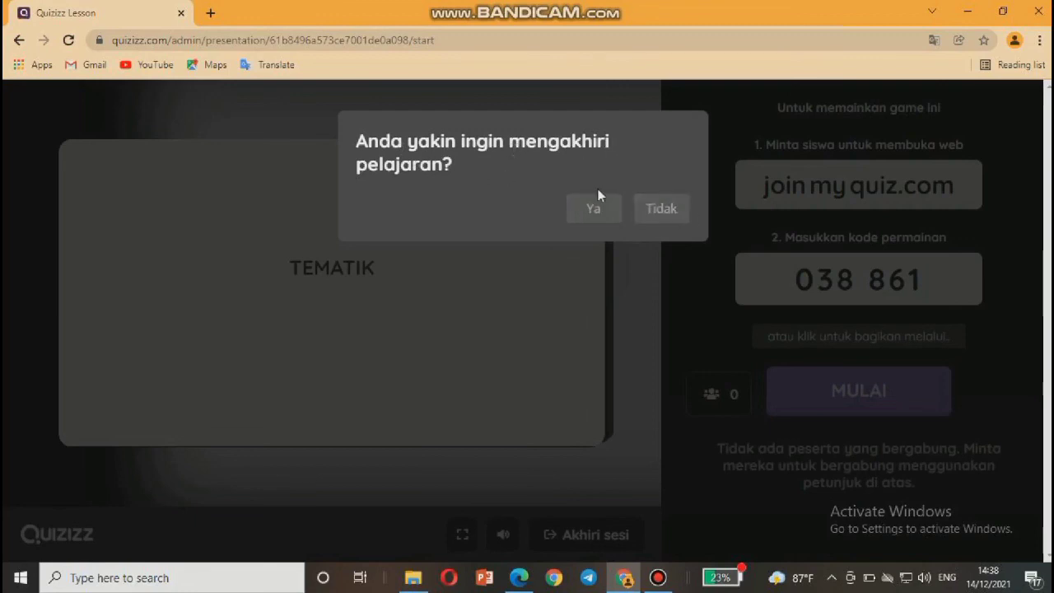
{"action": "left_click", "coordinate": [649, 211]}
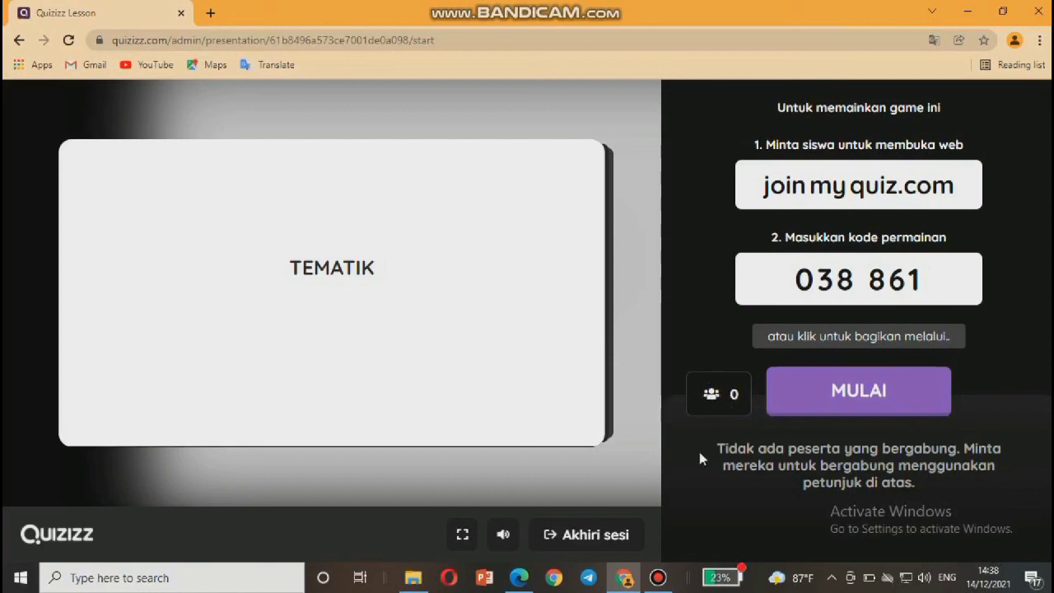
{"action": "left_click", "coordinate": [575, 537]}
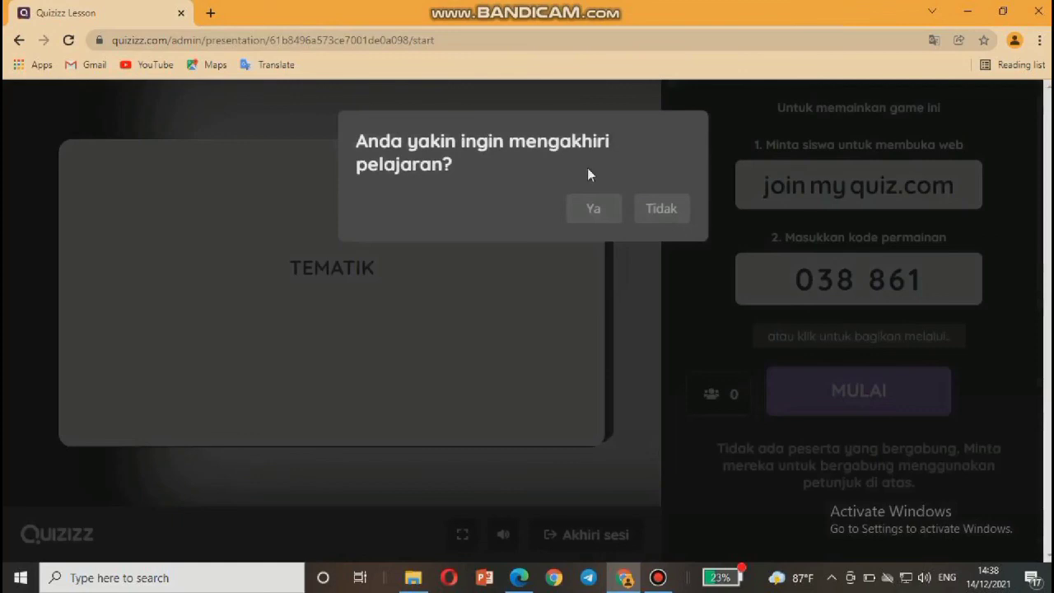
{"action": "left_click", "coordinate": [597, 217]}
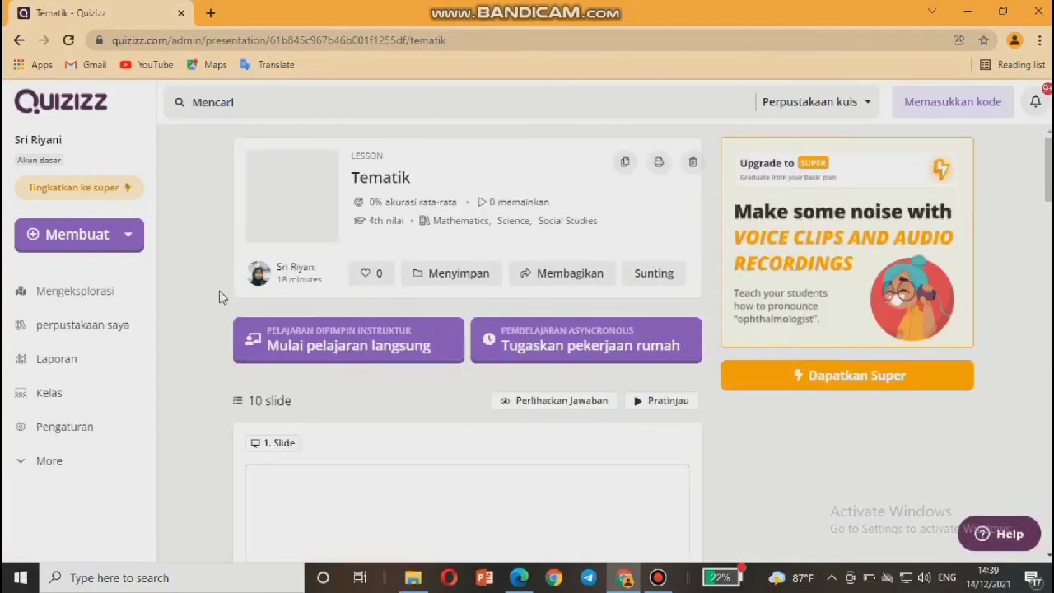
{"action": "scroll", "coordinate": [218, 298], "scroll_direction": "down", "scroll_amount": 3}
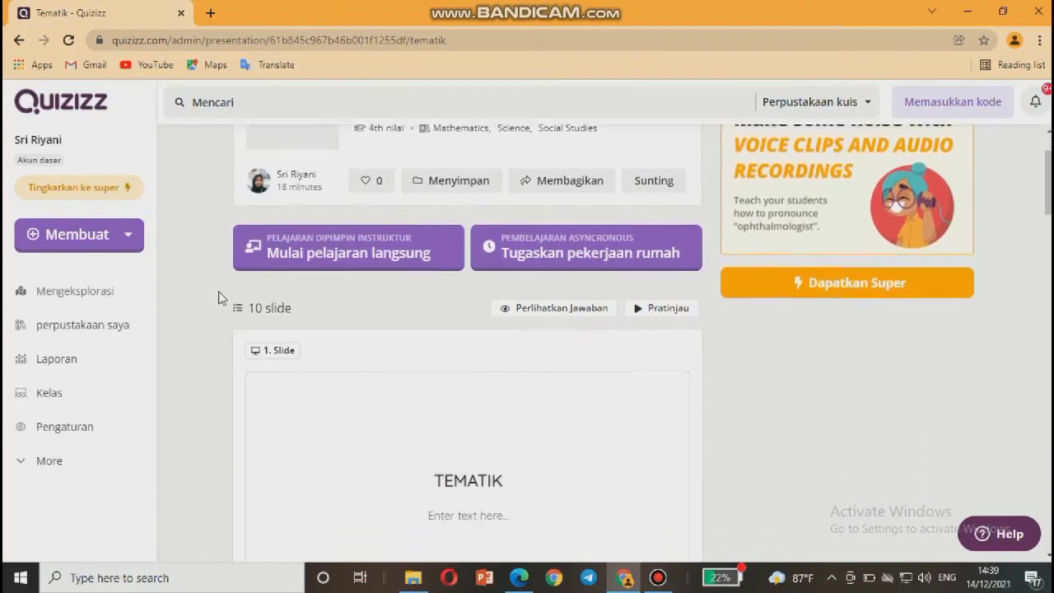
{"action": "scroll", "coordinate": [218, 298], "scroll_direction": "down", "scroll_amount": 1}
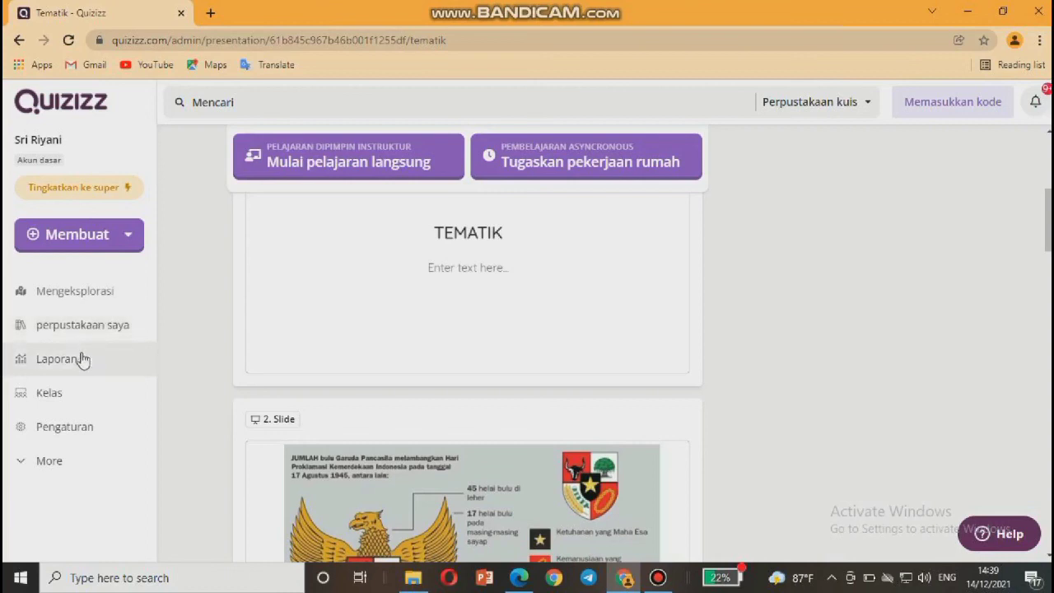
{"action": "left_click", "coordinate": [80, 362]}
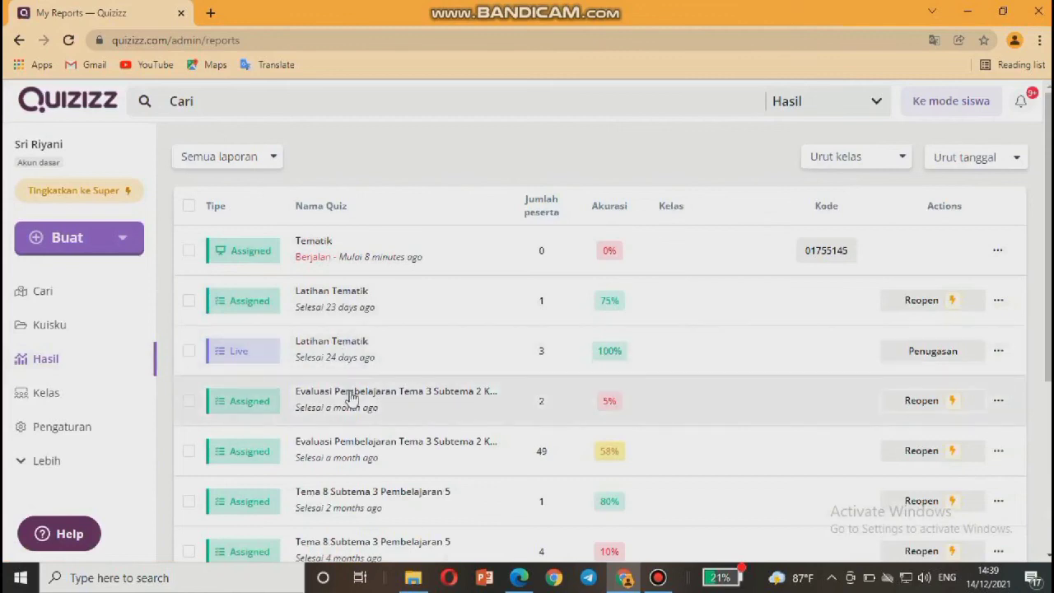
Scroll the reports list showing Tematik and the Latihan Tematik results.
{"action": "scroll", "coordinate": [350, 397], "scroll_direction": "down", "scroll_amount": 3}
{"action": "scroll", "coordinate": [349, 397], "scroll_direction": "up", "scroll_amount": 1}
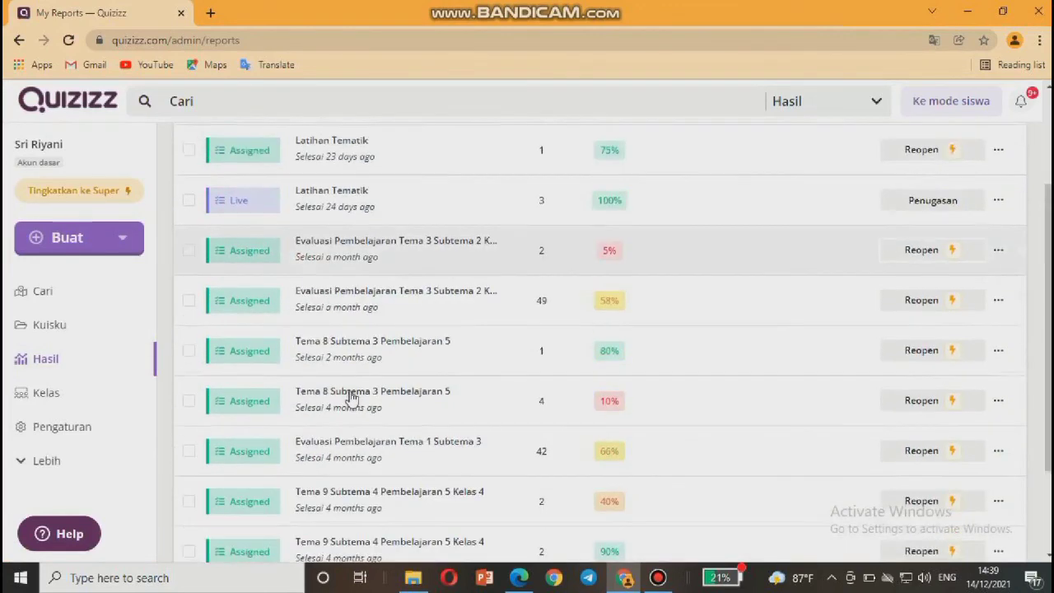
{"action": "scroll", "coordinate": [350, 397], "scroll_direction": "up", "scroll_amount": 2}
{"action": "scroll", "coordinate": [350, 397], "scroll_direction": "up", "scroll_amount": 1}
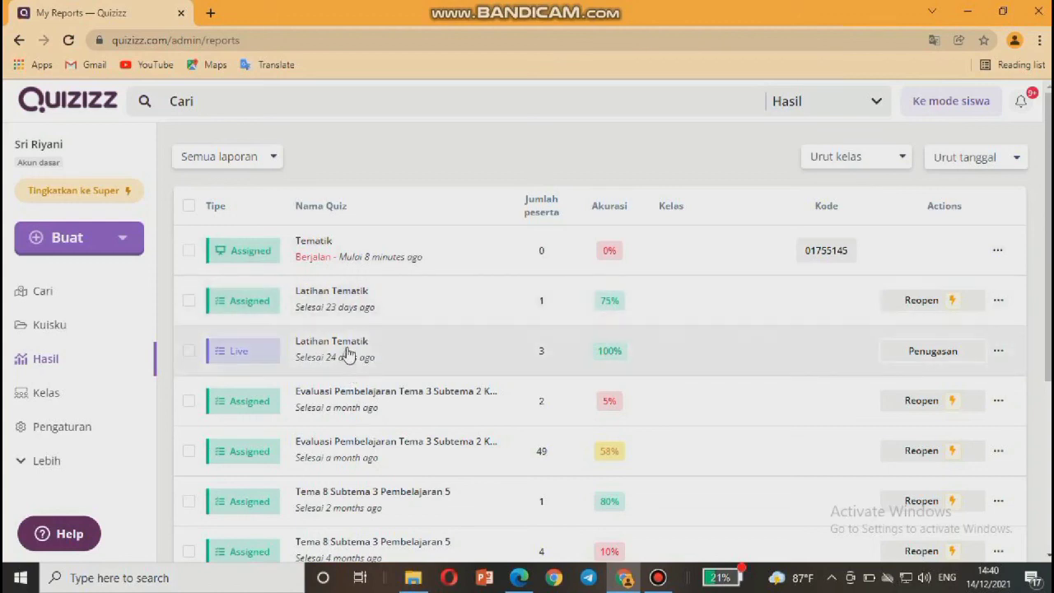
Open the live Latihan Tematik report, review participant scores, then switch to the Pertanyaan tab.
{"action": "left_click", "coordinate": [349, 354]}
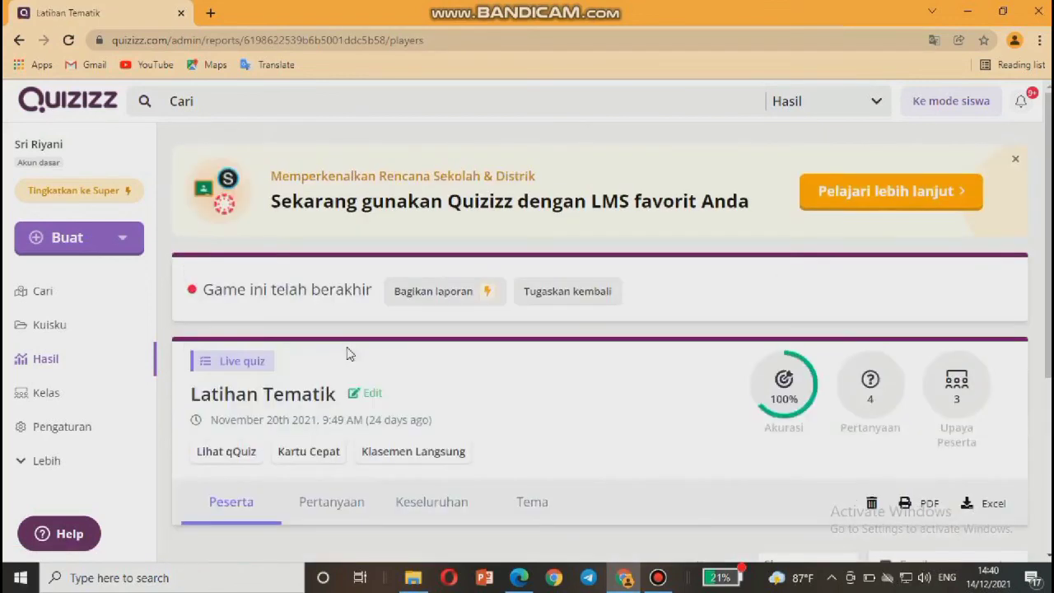
{"action": "scroll", "coordinate": [445, 383], "scroll_direction": "down", "scroll_amount": 1}
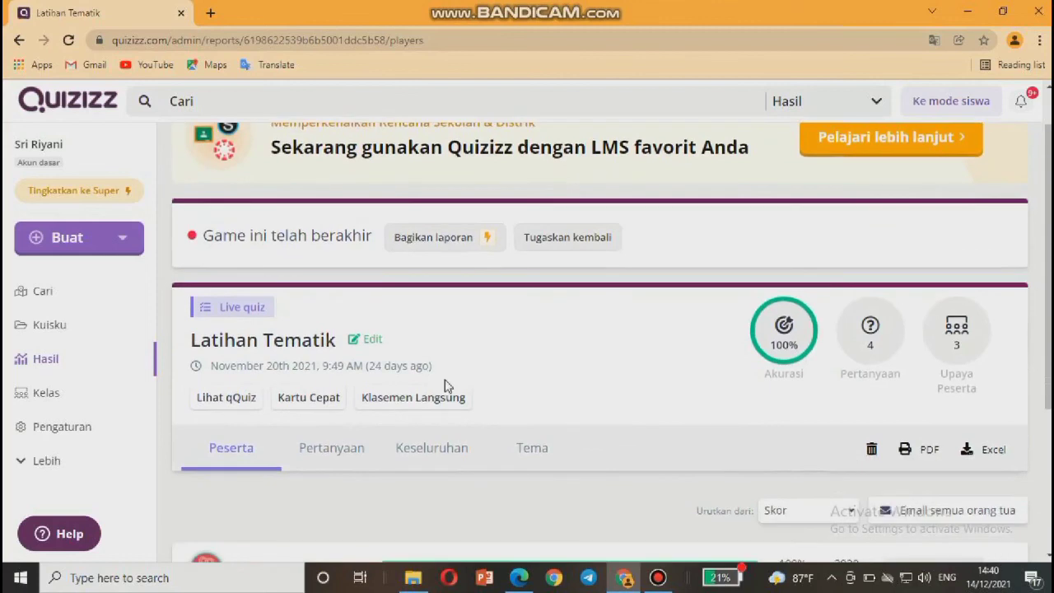
{"action": "scroll", "coordinate": [445, 385], "scroll_direction": "down", "scroll_amount": 1}
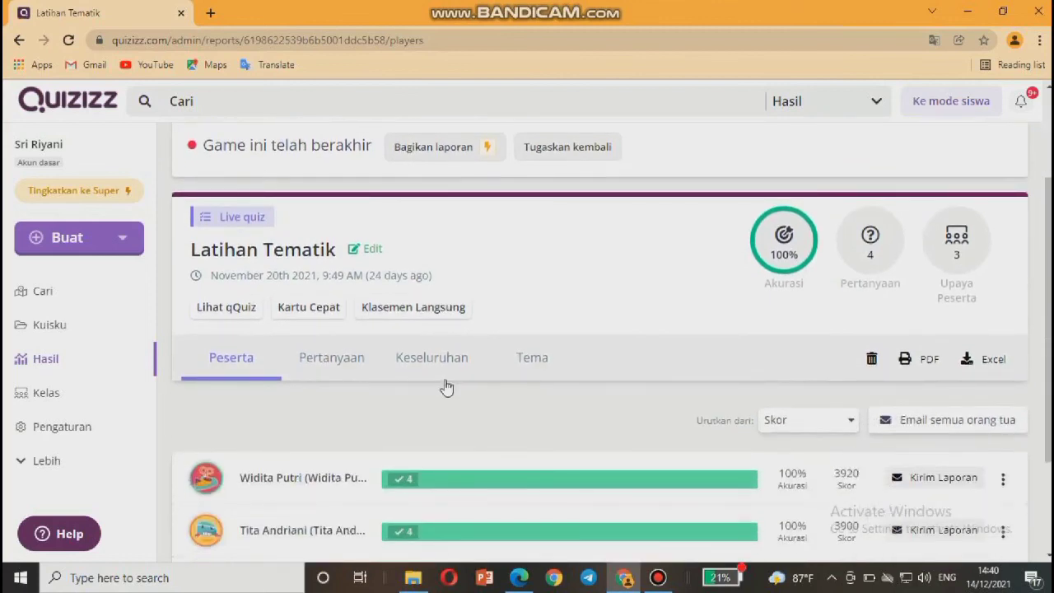
{"action": "scroll", "coordinate": [444, 387], "scroll_direction": "down", "scroll_amount": 1}
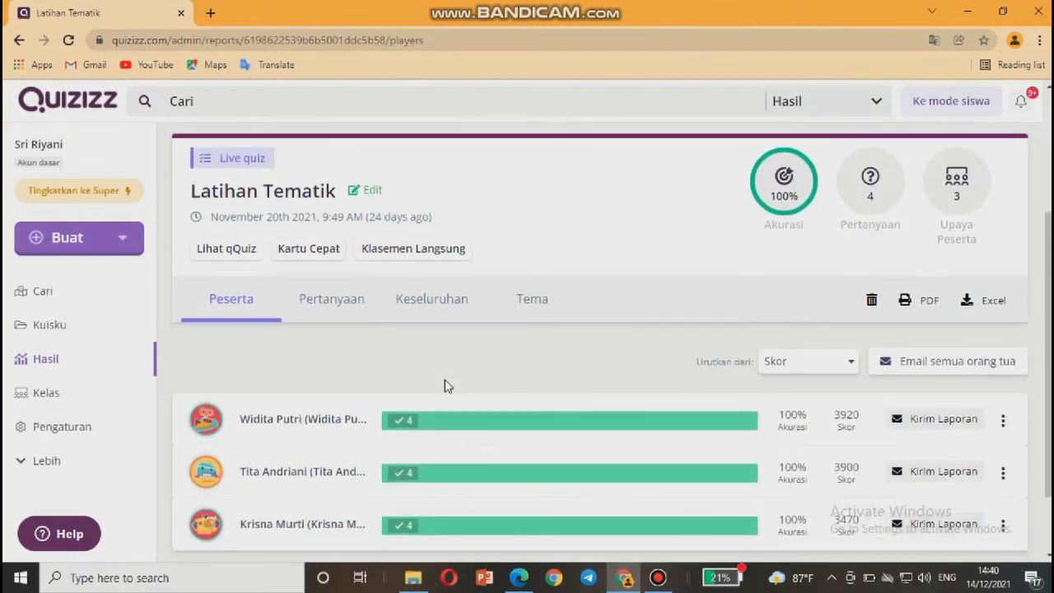
{"action": "scroll", "coordinate": [445, 379], "scroll_direction": "down", "scroll_amount": 1}
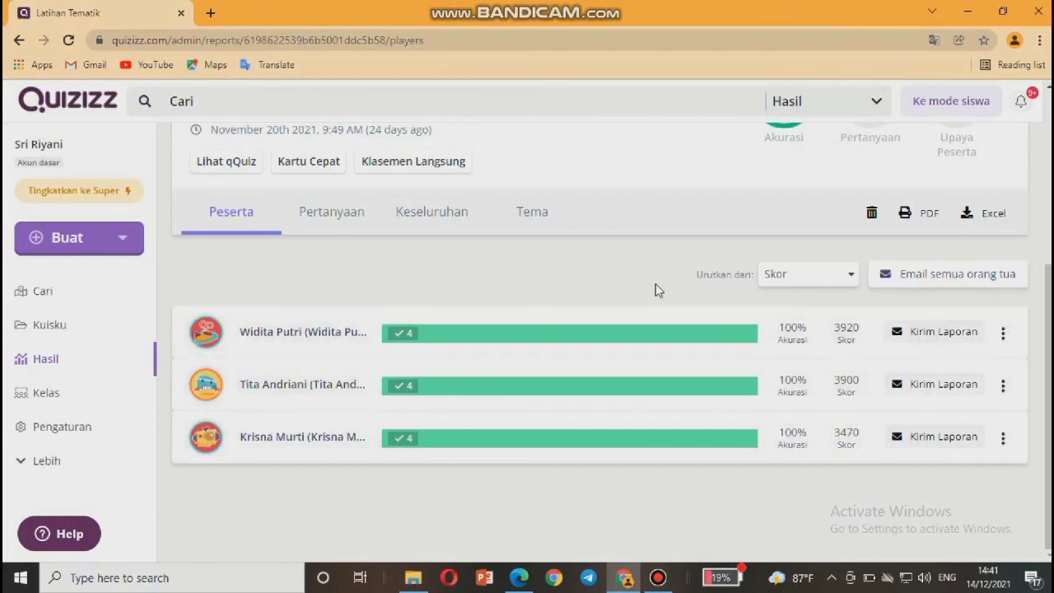
{"action": "scroll", "coordinate": [656, 289], "scroll_direction": "up", "scroll_amount": 2}
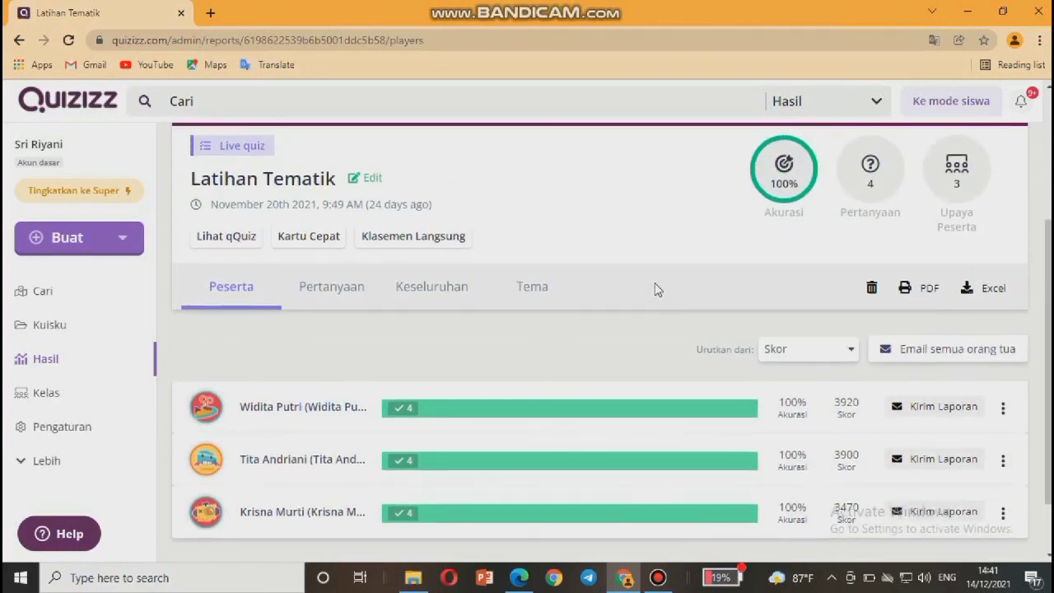
{"action": "scroll", "coordinate": [656, 289], "scroll_direction": "down", "scroll_amount": 1}
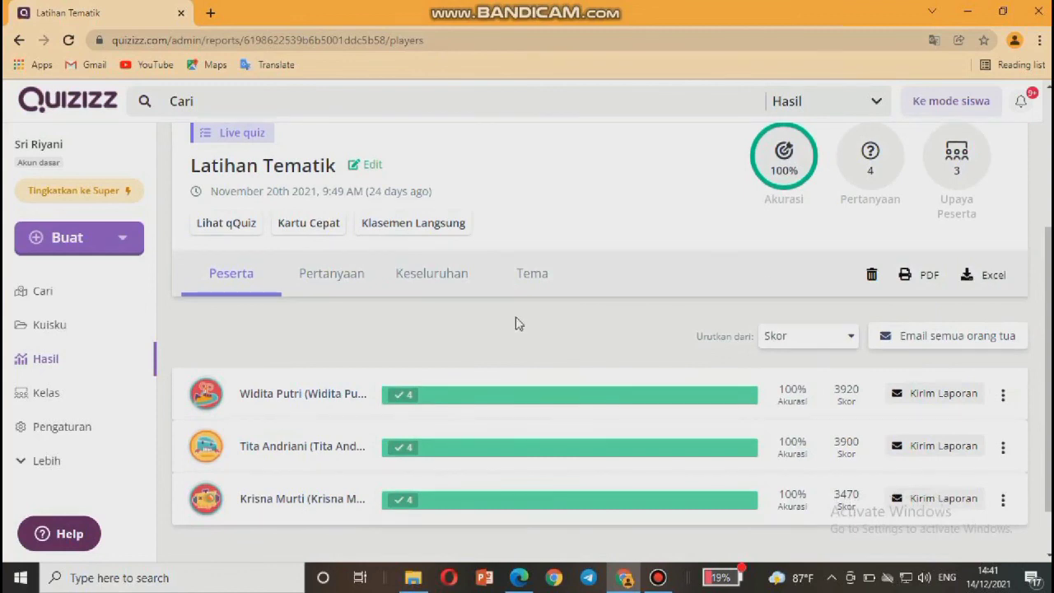
{"action": "scroll", "coordinate": [517, 323], "scroll_direction": "down", "scroll_amount": 1}
{"action": "scroll", "coordinate": [517, 323], "scroll_direction": "down", "scroll_amount": 1}
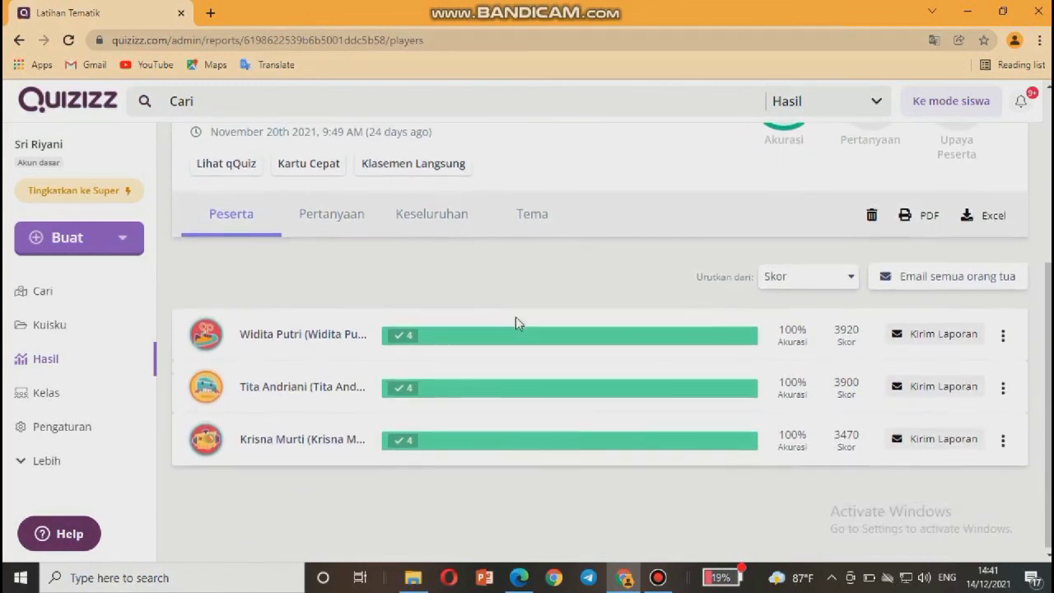
{"action": "left_click", "coordinate": [346, 223]}
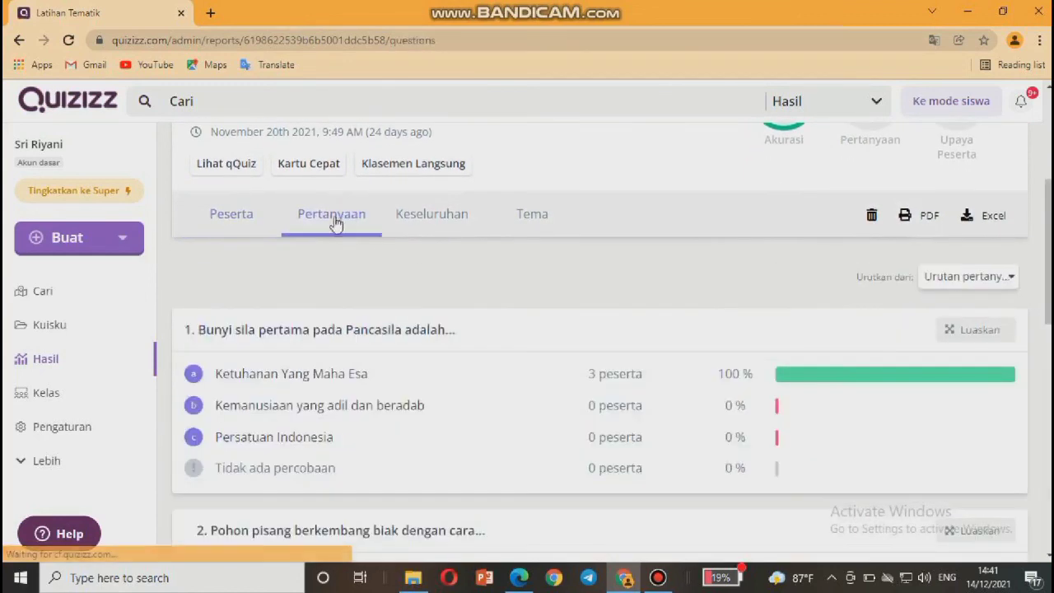
Review answer results for questions 1–4, then switch to the Tema topics view.
{"action": "scroll", "coordinate": [387, 274], "scroll_direction": "down", "scroll_amount": 3}
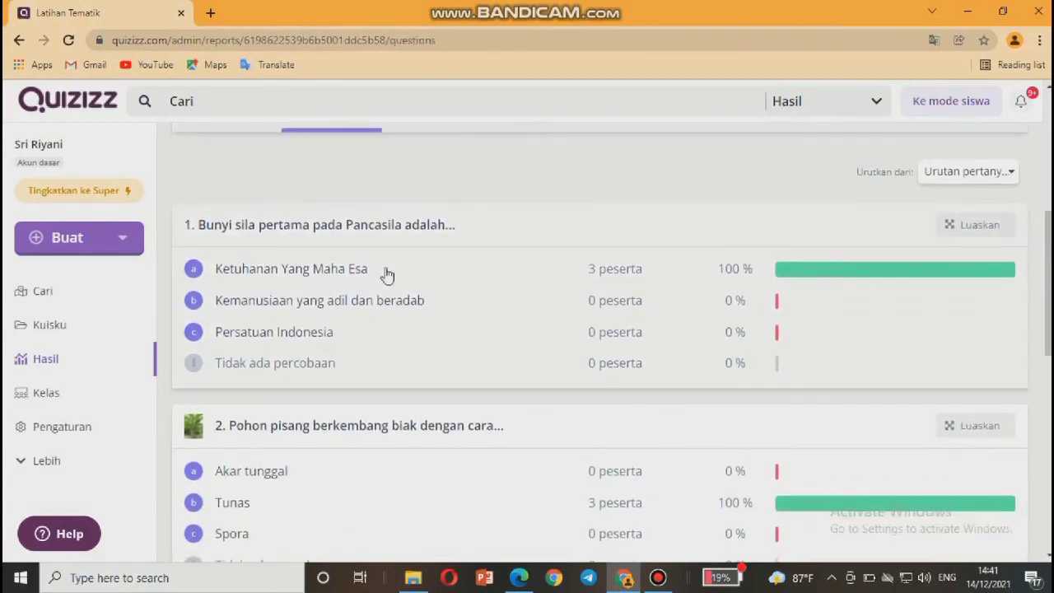
{"action": "scroll", "coordinate": [388, 274], "scroll_direction": "up", "scroll_amount": 4}
{"action": "scroll", "coordinate": [388, 274], "scroll_direction": "down", "scroll_amount": 2}
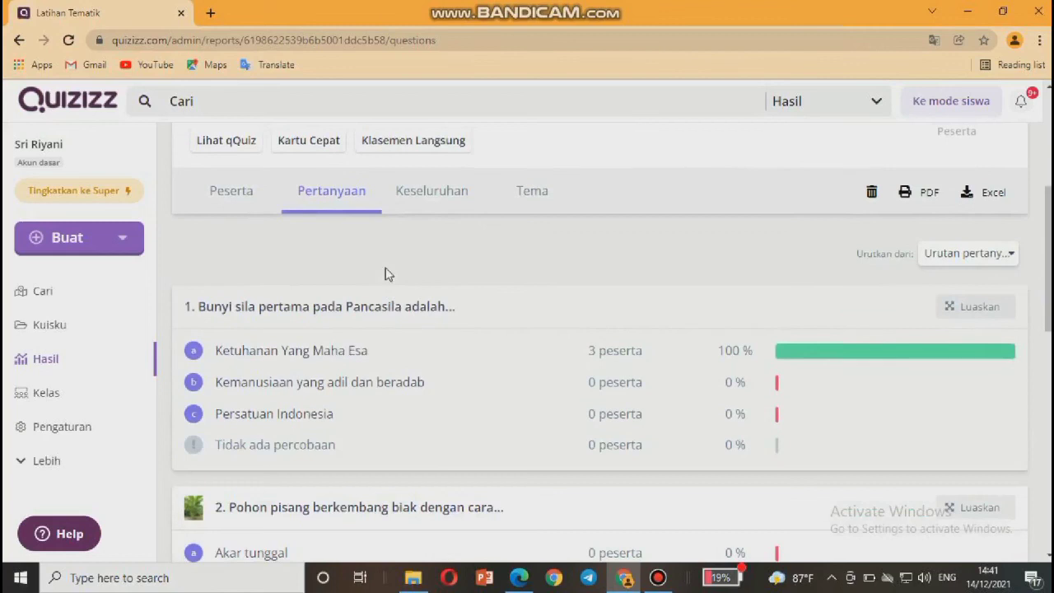
{"action": "scroll", "coordinate": [387, 274], "scroll_direction": "down", "scroll_amount": 1}
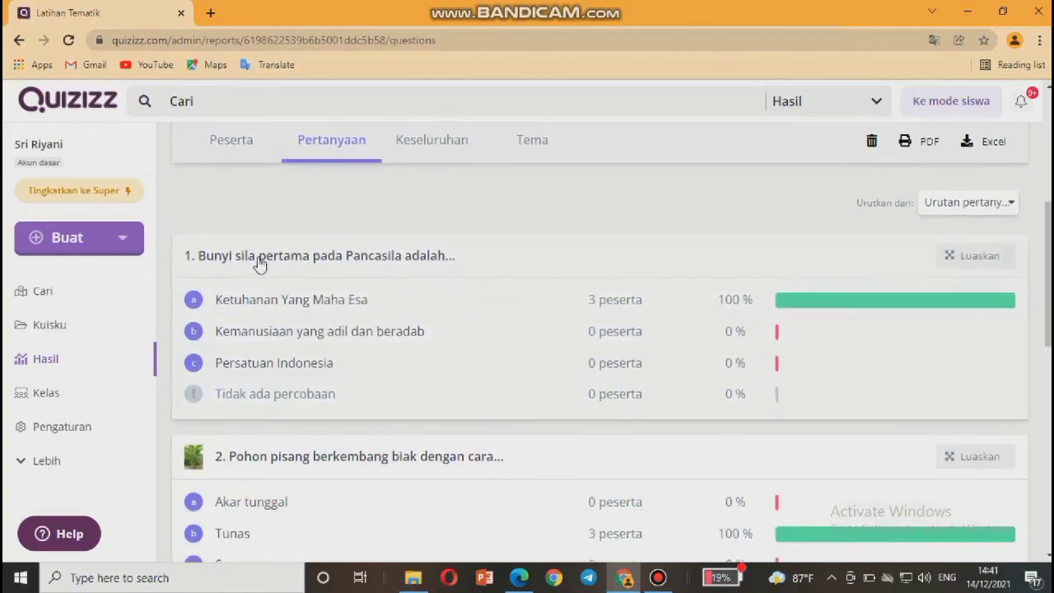
{"action": "scroll", "coordinate": [260, 263], "scroll_direction": "down", "scroll_amount": 1}
{"action": "scroll", "coordinate": [259, 264], "scroll_direction": "down", "scroll_amount": 1}
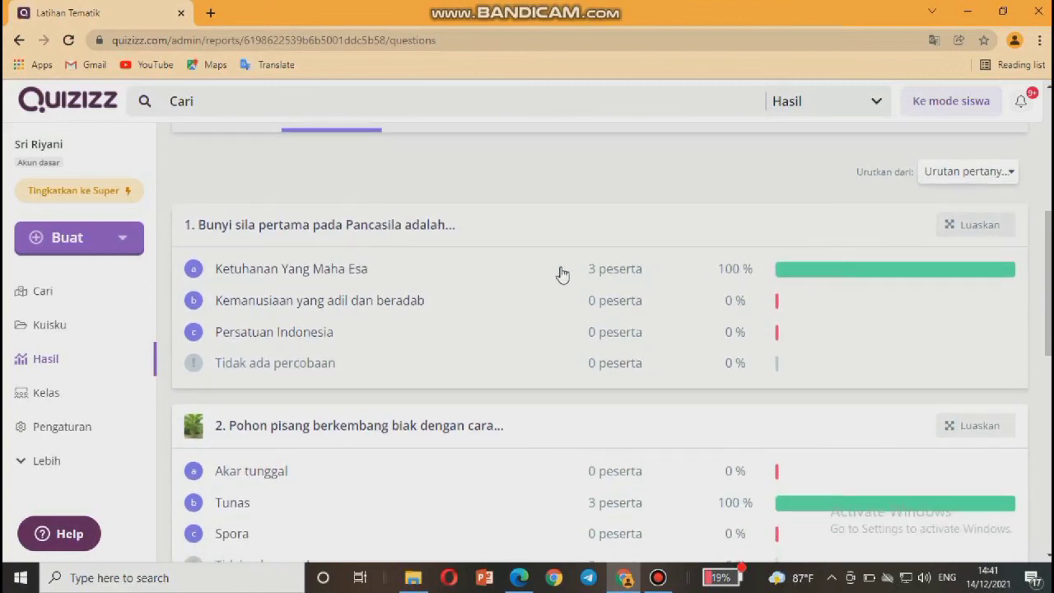
{"action": "scroll", "coordinate": [641, 321], "scroll_direction": "down", "scroll_amount": 1}
{"action": "scroll", "coordinate": [642, 321], "scroll_direction": "down", "scroll_amount": 3}
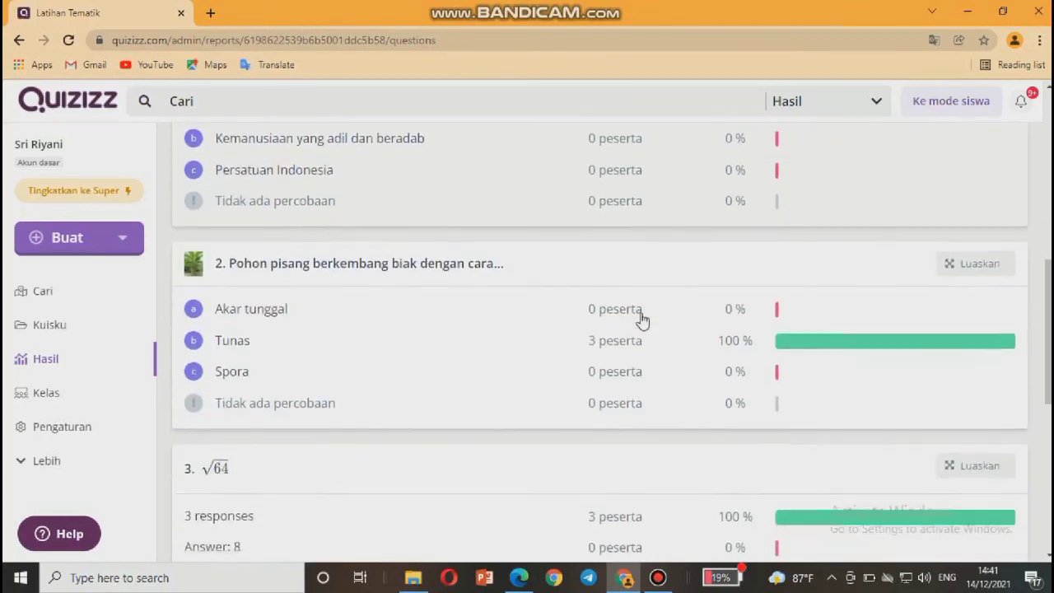
{"action": "scroll", "coordinate": [643, 321], "scroll_direction": "down", "scroll_amount": 1}
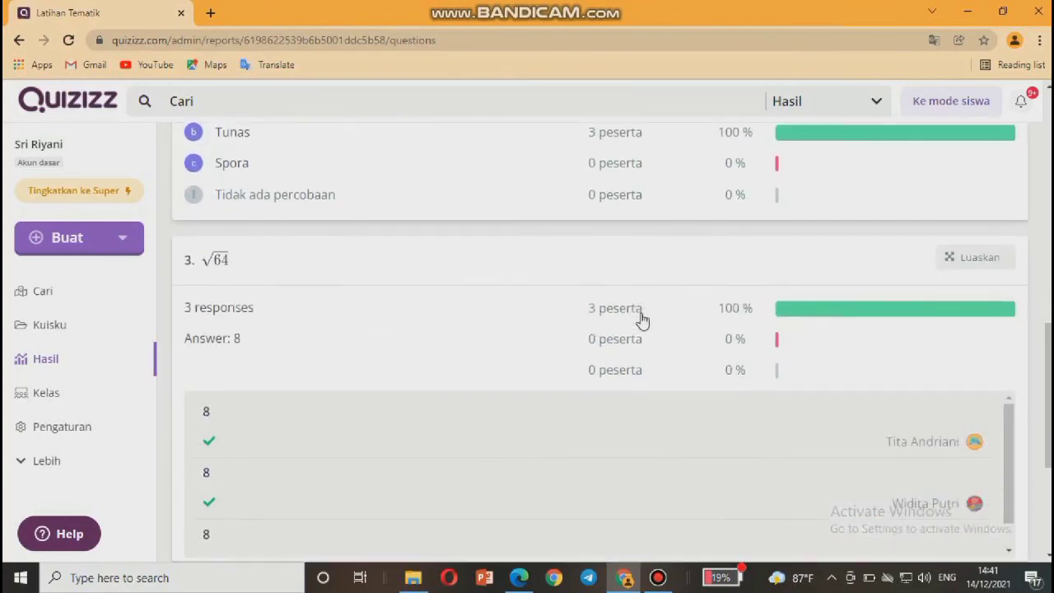
{"action": "scroll", "coordinate": [642, 321], "scroll_direction": "down", "scroll_amount": 1}
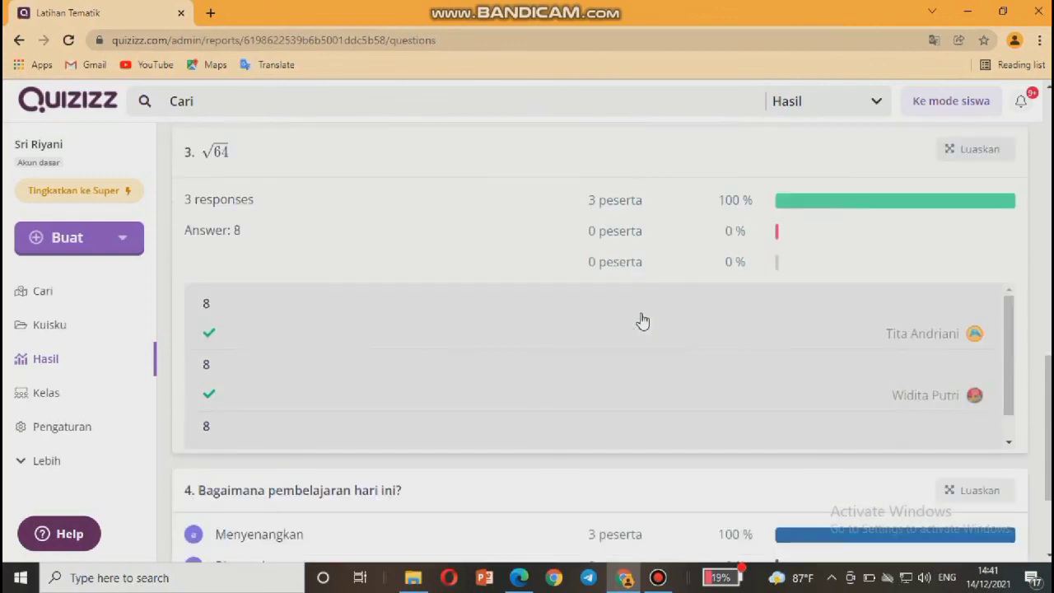
{"action": "scroll", "coordinate": [642, 321], "scroll_direction": "down", "scroll_amount": 1}
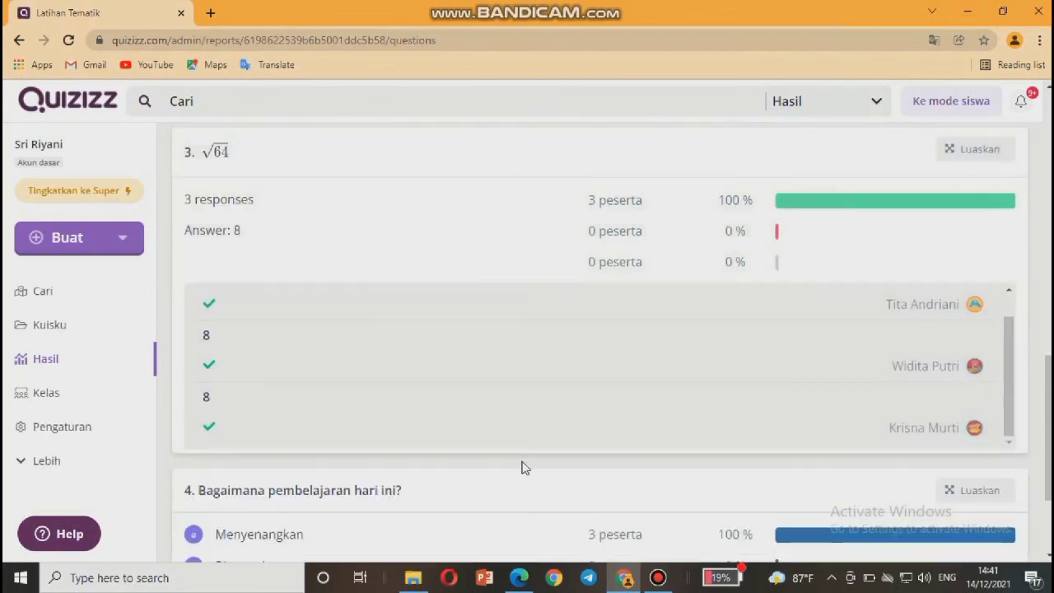
{"action": "scroll", "coordinate": [507, 491], "scroll_direction": "down", "scroll_amount": 2}
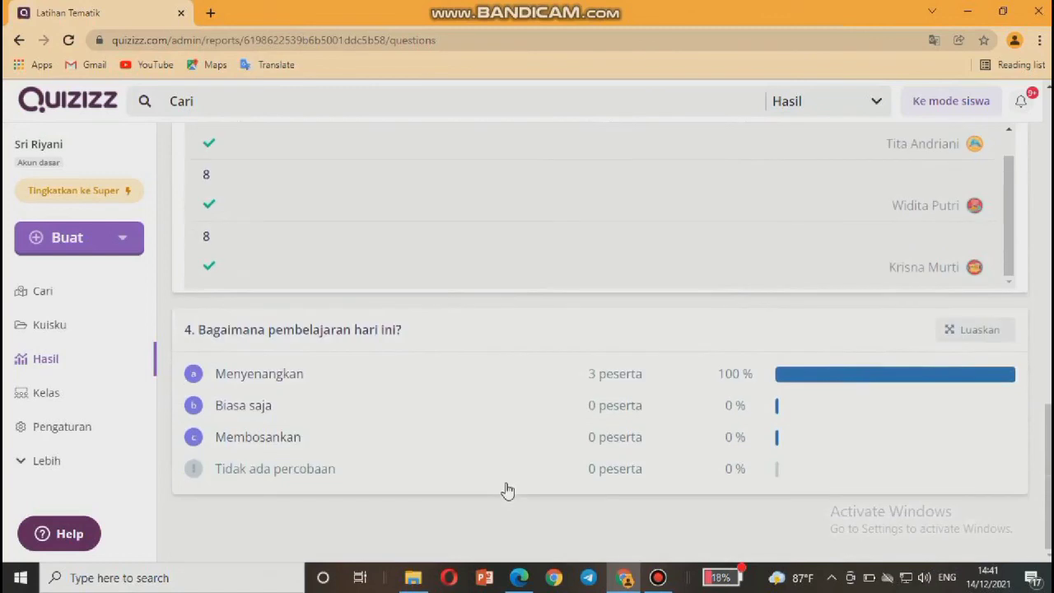
{"action": "scroll", "coordinate": [507, 491], "scroll_direction": "up", "scroll_amount": 15}
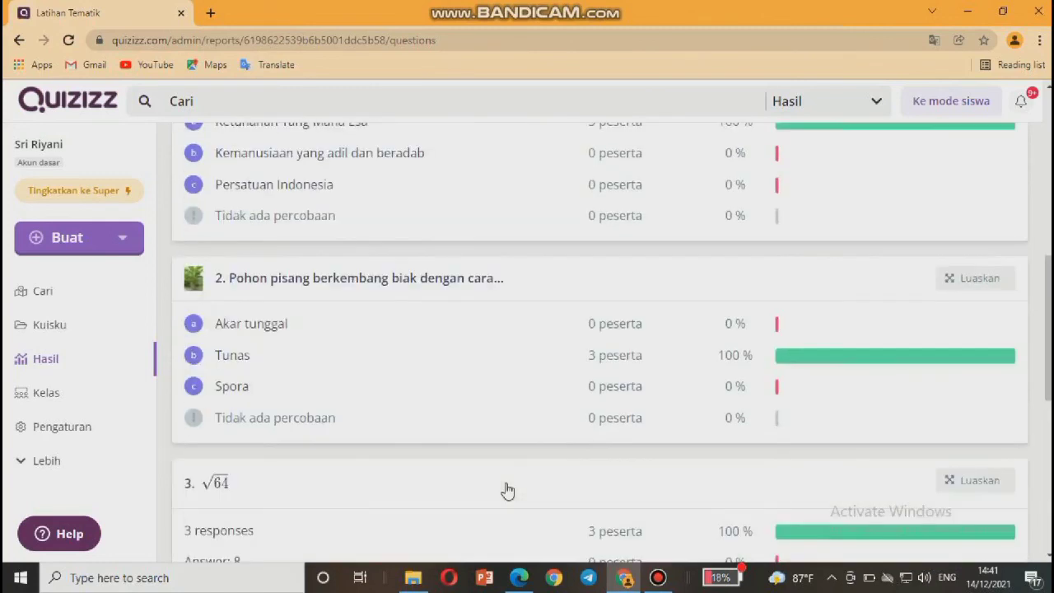
{"action": "scroll", "coordinate": [506, 486], "scroll_direction": "up", "scroll_amount": 3}
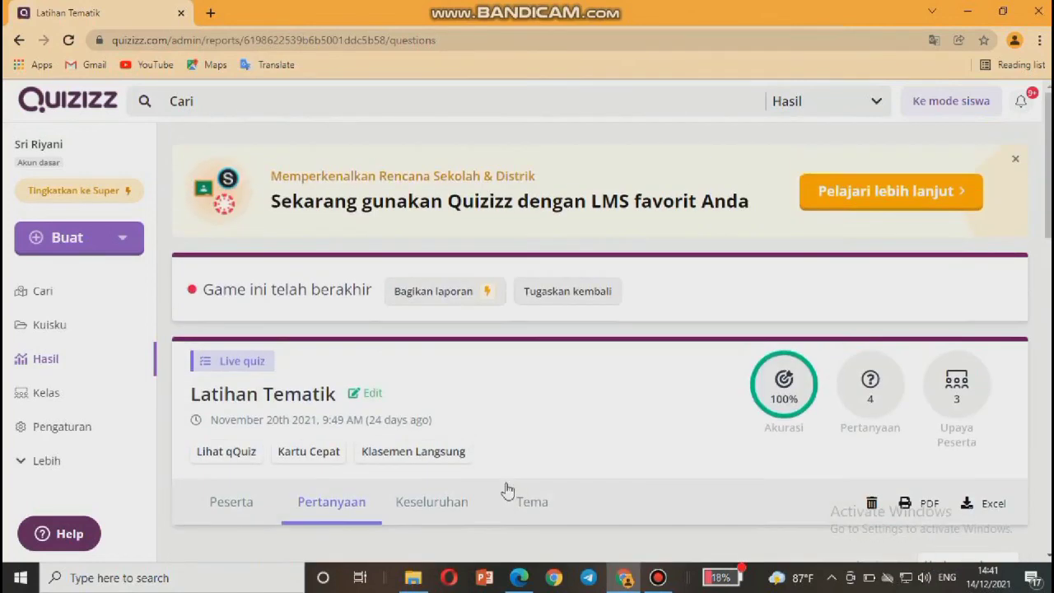
{"action": "scroll", "coordinate": [558, 437], "scroll_direction": "down", "scroll_amount": 1}
{"action": "left_click", "coordinate": [533, 437]}
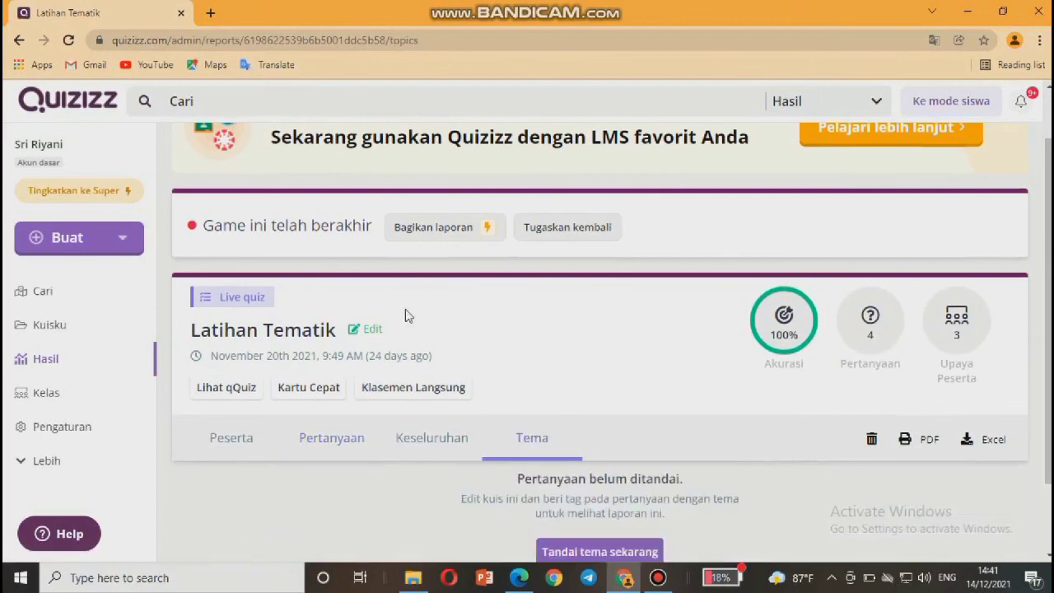
Go back to My Reports, showing Tematik at 0% and both Latihan Tematik reports.
{"action": "scroll", "coordinate": [533, 319], "scroll_direction": "up", "scroll_amount": 1}
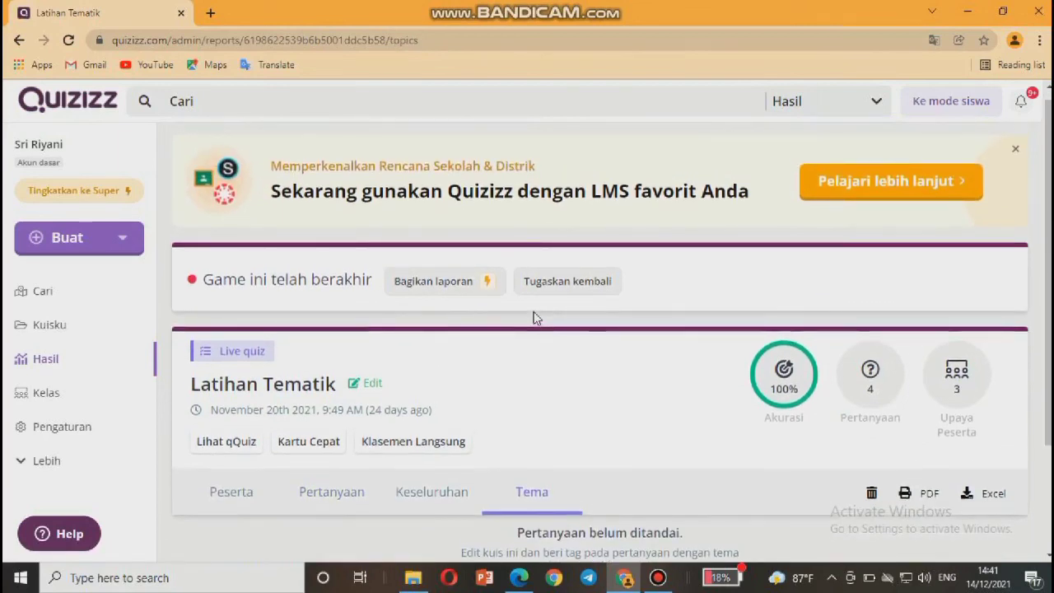
{"action": "scroll", "coordinate": [463, 384], "scroll_direction": "down", "scroll_amount": 2}
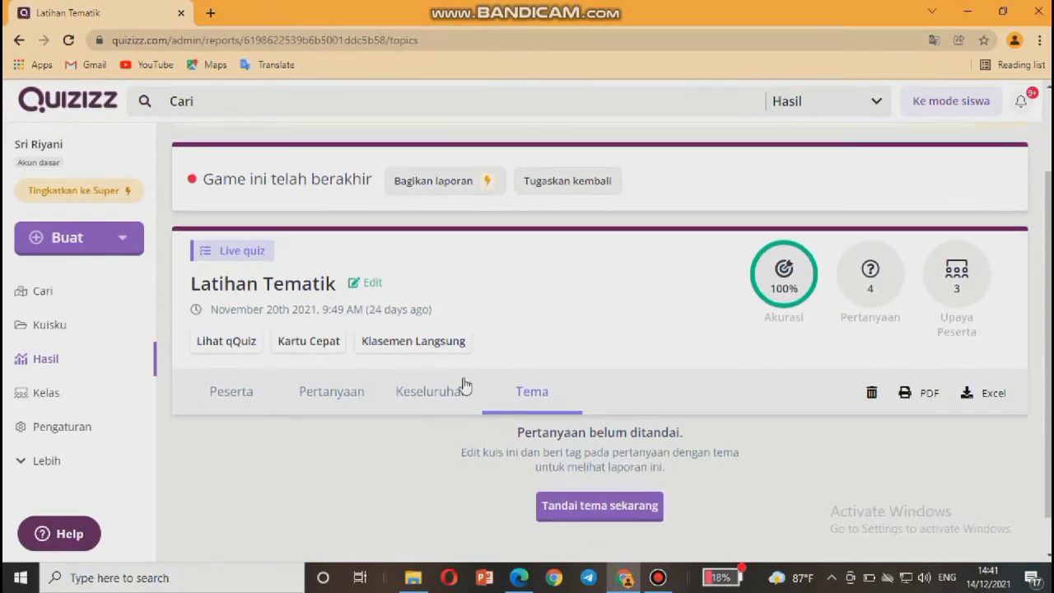
{"action": "left_click", "coordinate": [95, 369]}
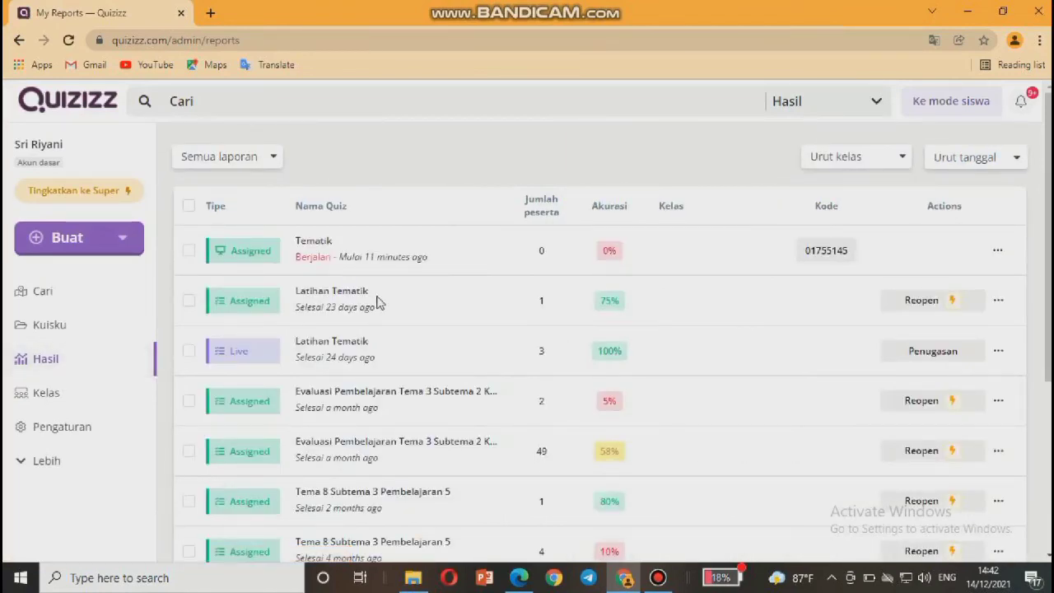
Reopen the Live Latihan Tematik report: 100% accuracy, 4 questions, 3 participants.
{"action": "left_click", "coordinate": [362, 350]}
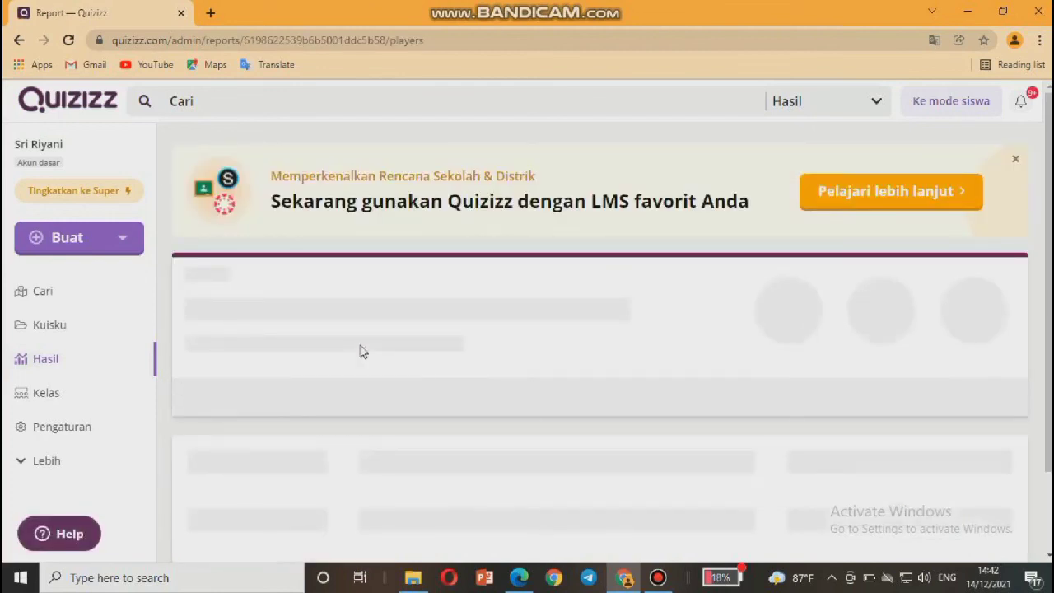
{"action": "scroll", "coordinate": [418, 405], "scroll_direction": "down", "scroll_amount": 3}
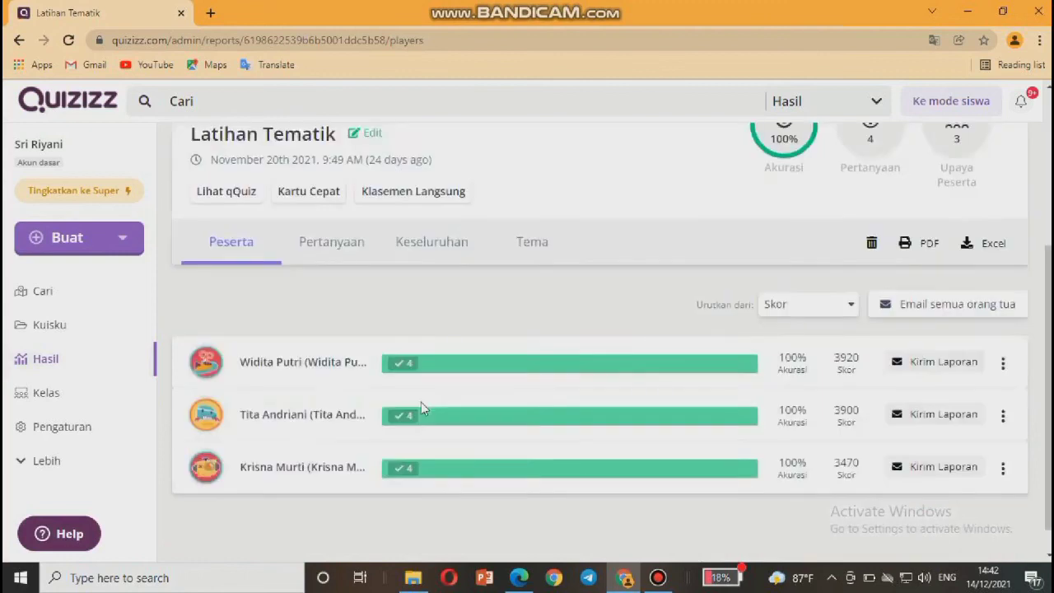
{"action": "scroll", "coordinate": [422, 405], "scroll_direction": "up", "scroll_amount": 4}
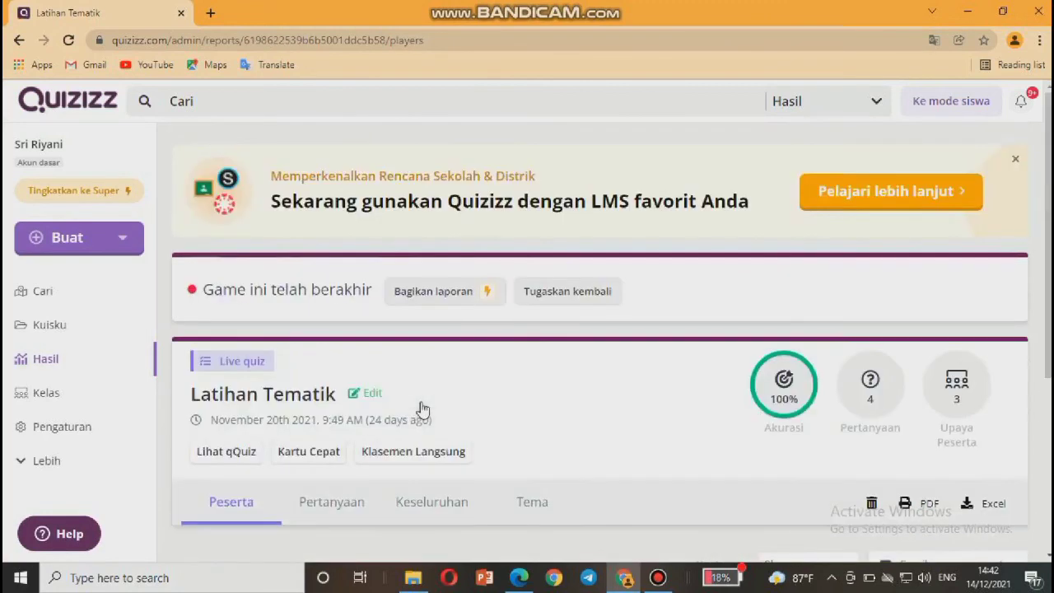